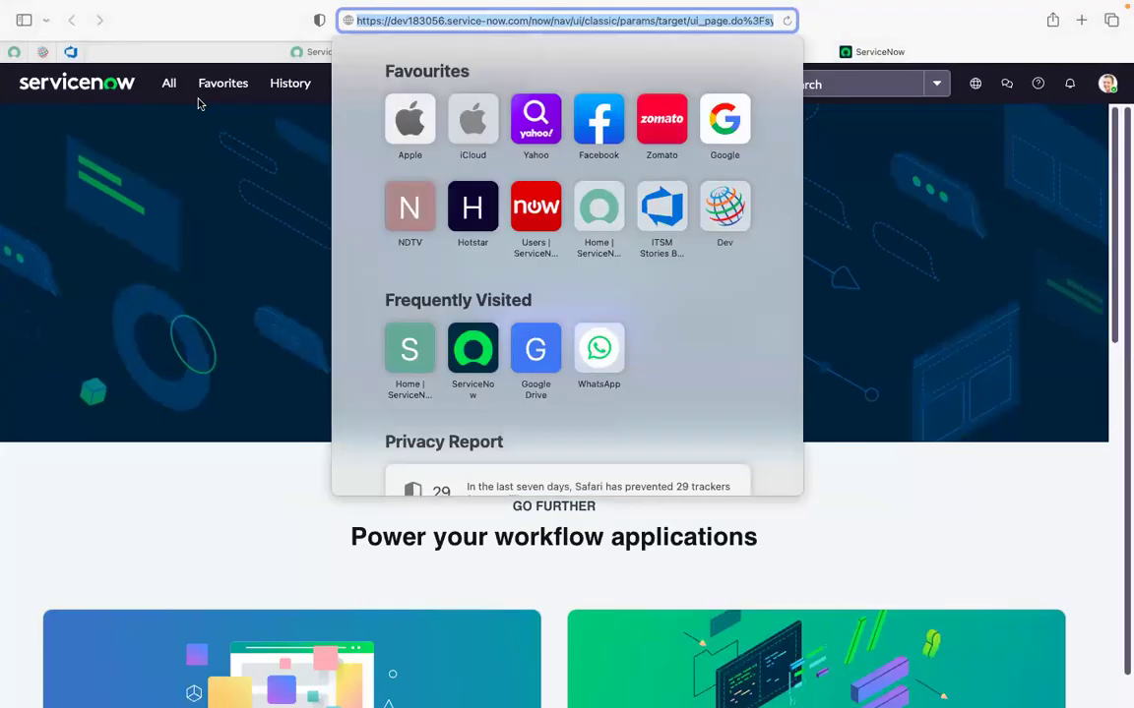
# Close Safari's Favourites dropdown to reveal the Creator Studio home page.
pyautogui.click(182, 167)
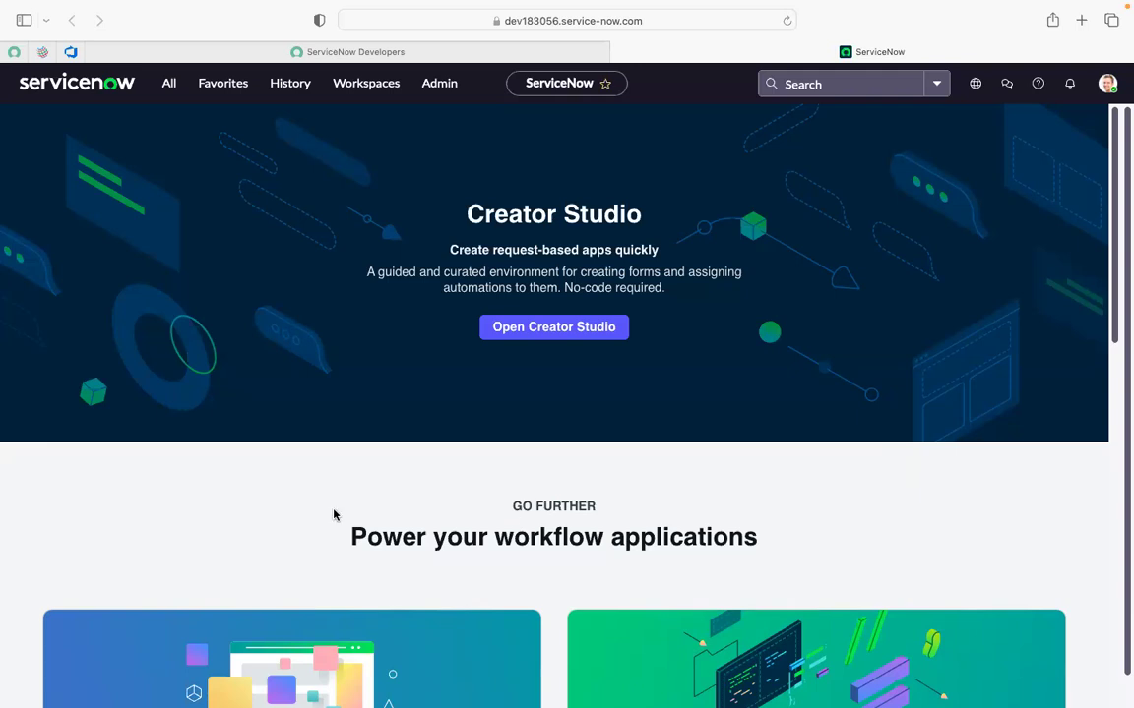
# Filter the All navigator by 'update sets' and open Update Sources in a background tab.
pyautogui.click(171, 83)
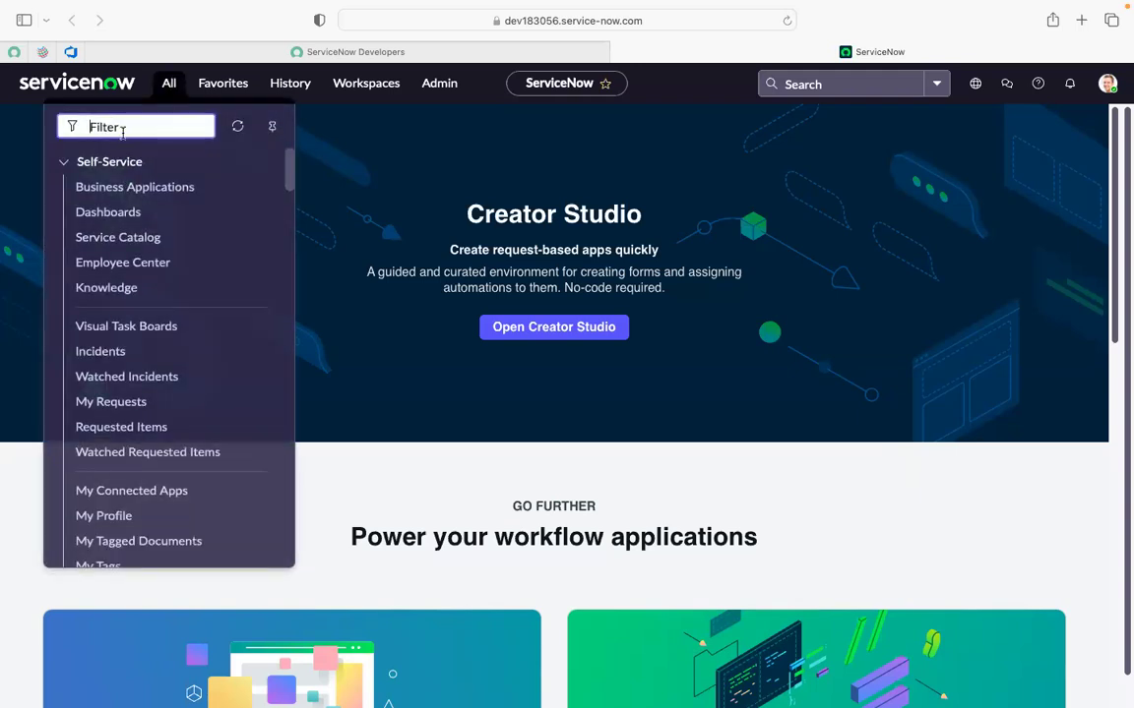
pyautogui.write('update sets')
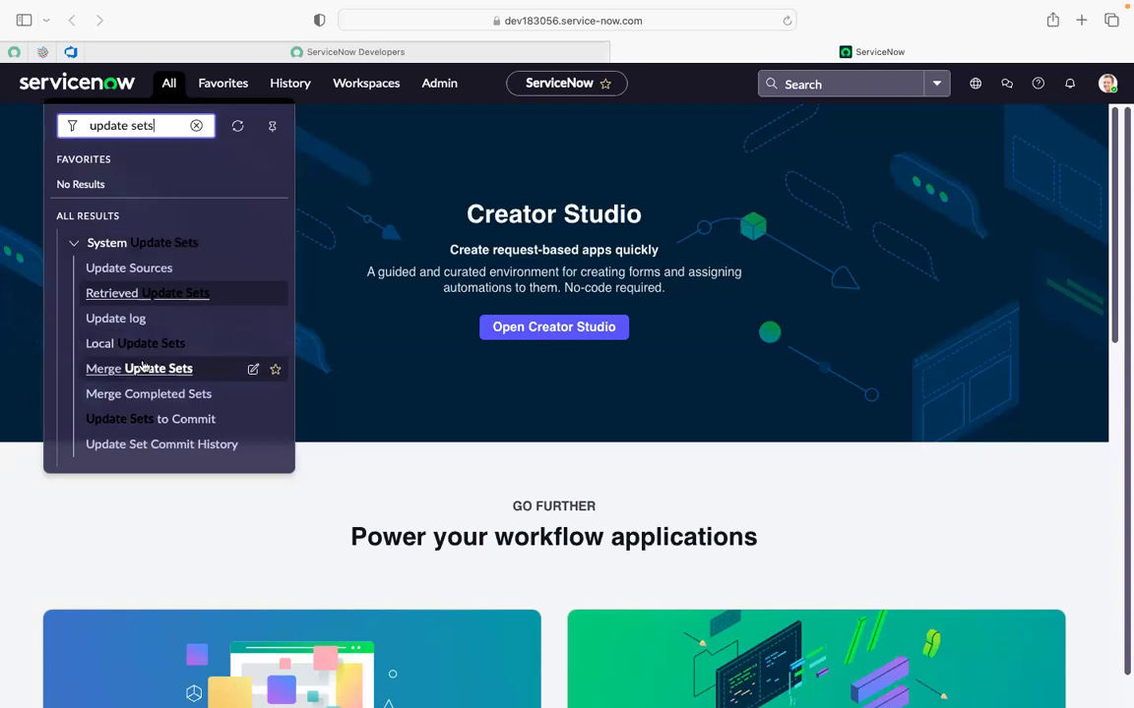
pyautogui.keyDown('super'); pyautogui.click(146, 267); pyautogui.keyUp('super')
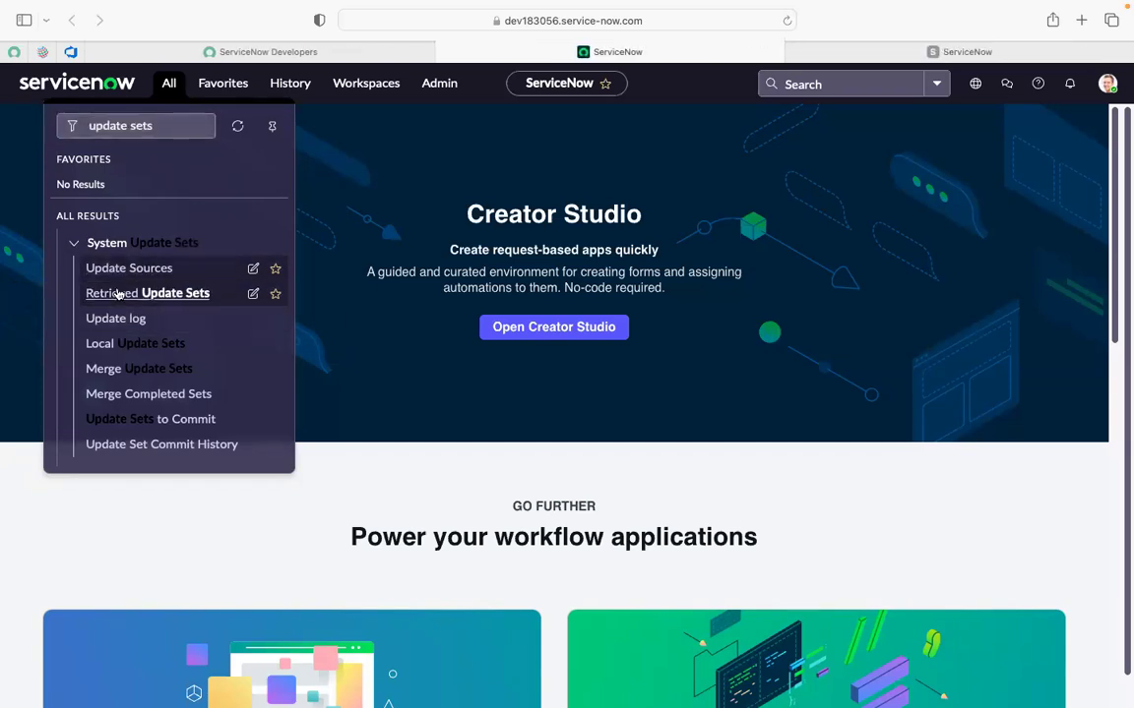
pyautogui.press('Down')
pyautogui.press('Down')
pyautogui.press('Down')
pyautogui.press('Down')
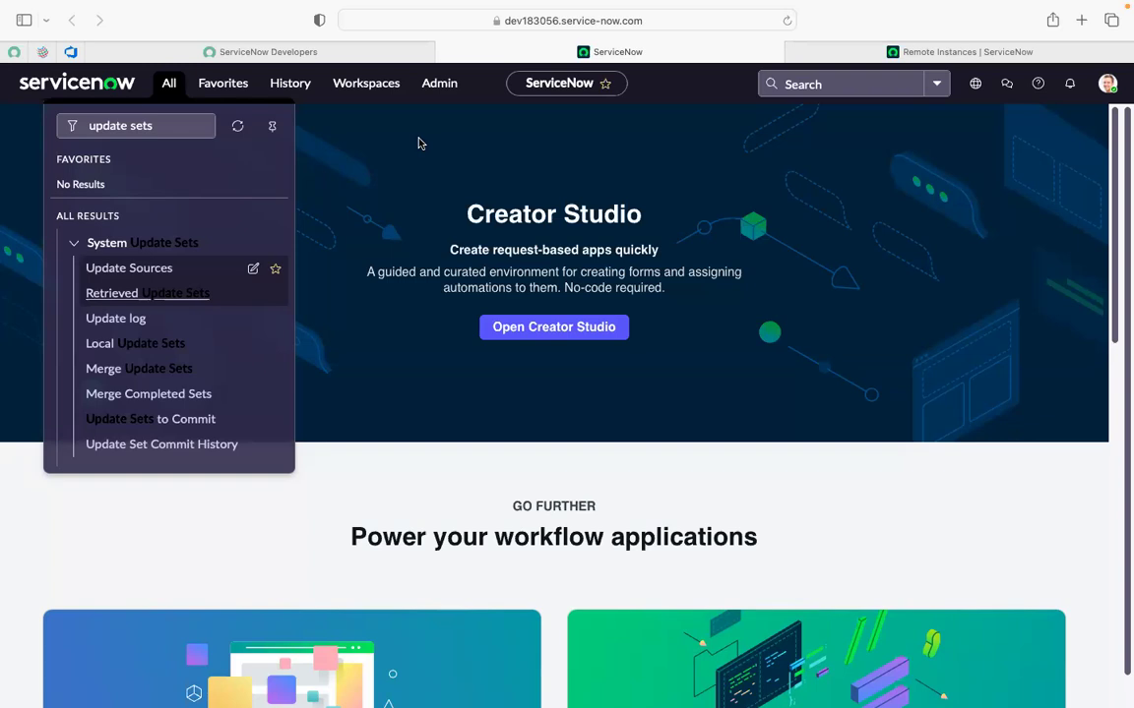
# Check the empty Remote Instances tab, then close it.
pyautogui.moveTo(935, 10)
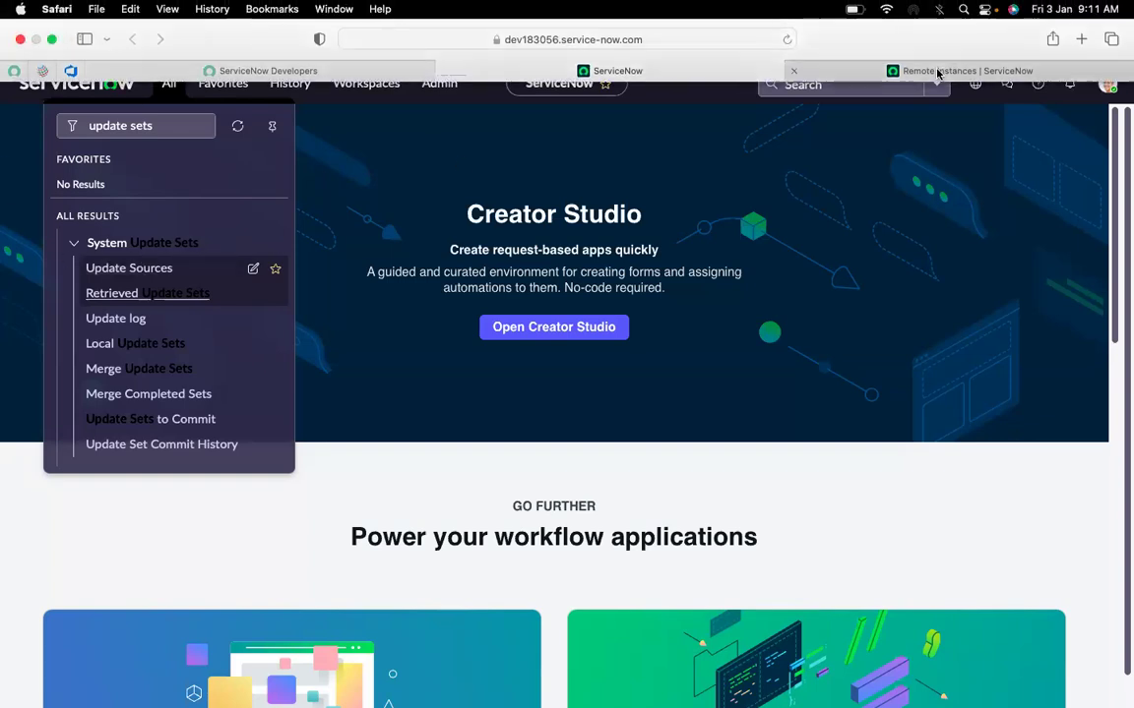
pyautogui.click(938, 71)
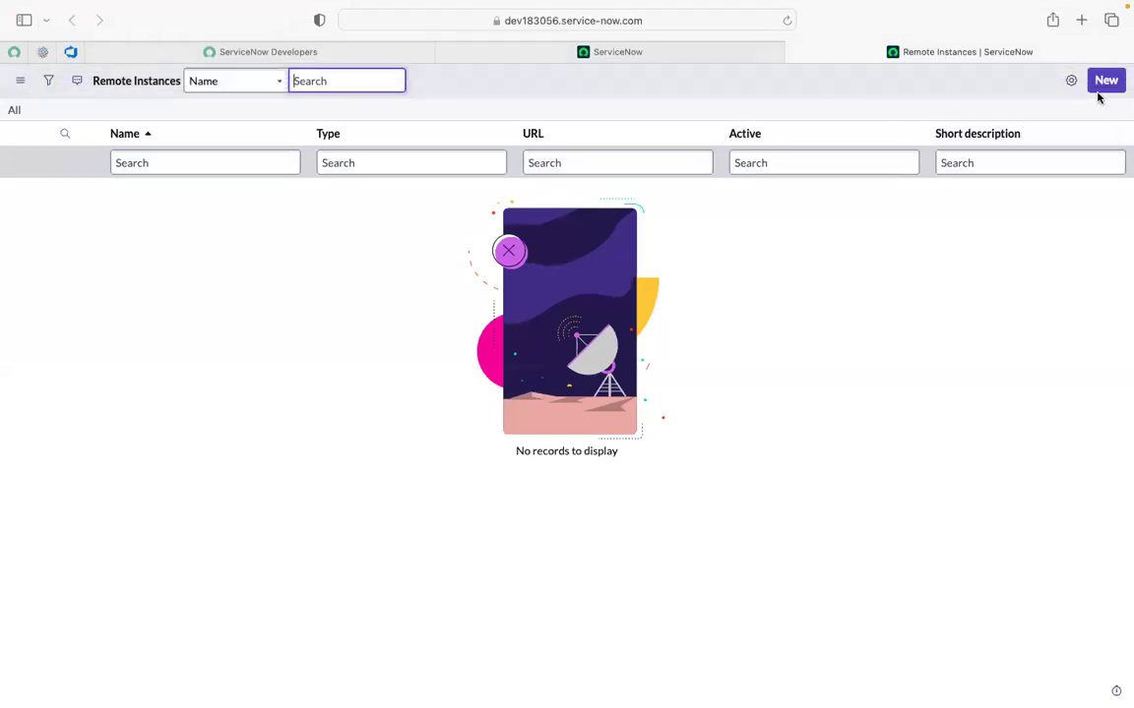
pyautogui.click(795, 54)
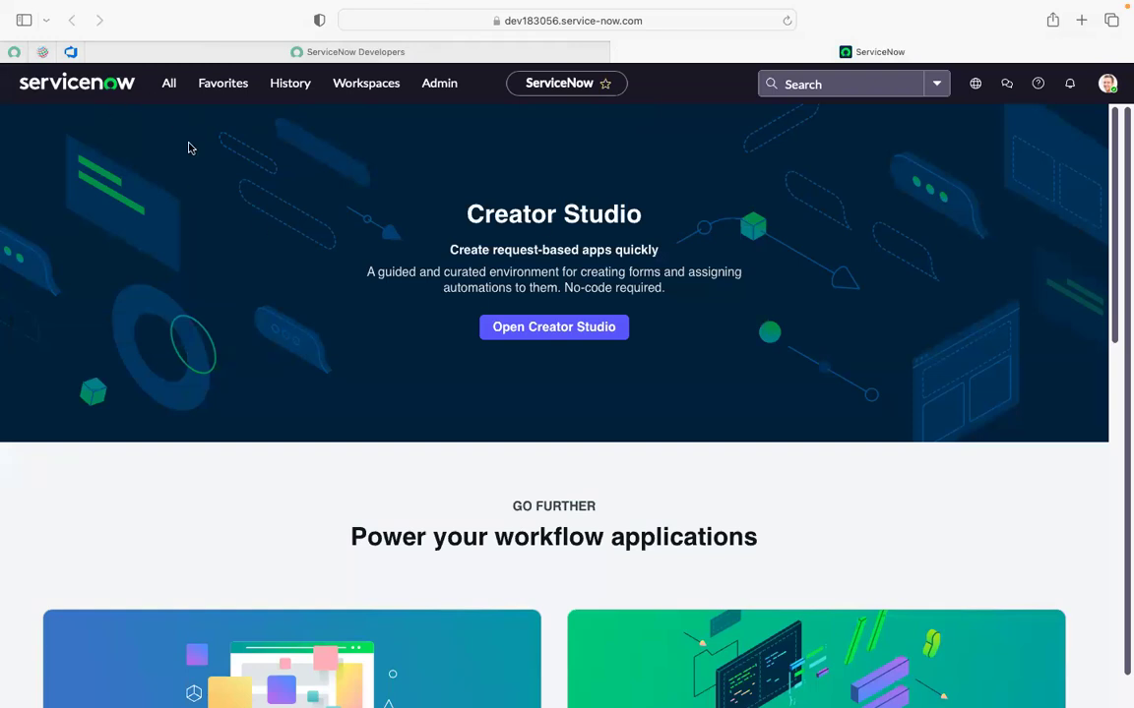
# Reopen the All navigator, still filtered to 'update sets' System Update Sets modules.
pyautogui.click(170, 84)
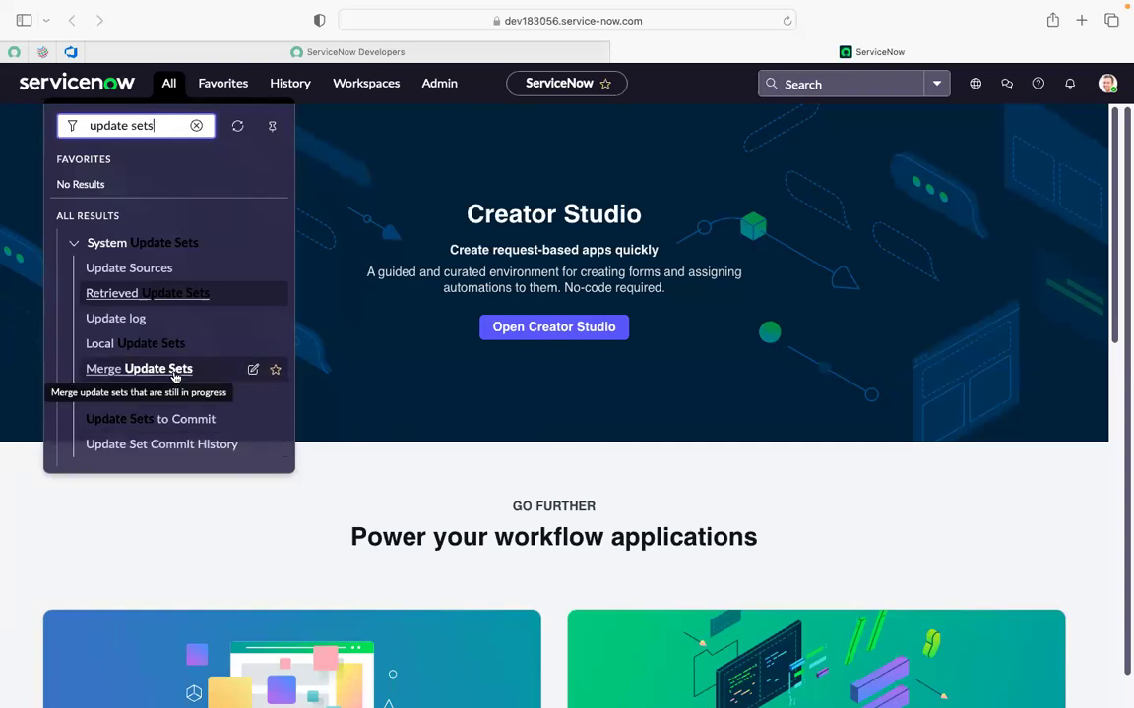
# Replace the navigator filter with 'atf' and open Automated Test Framework > Tests in a background tab.
pyautogui.click(355, 483)
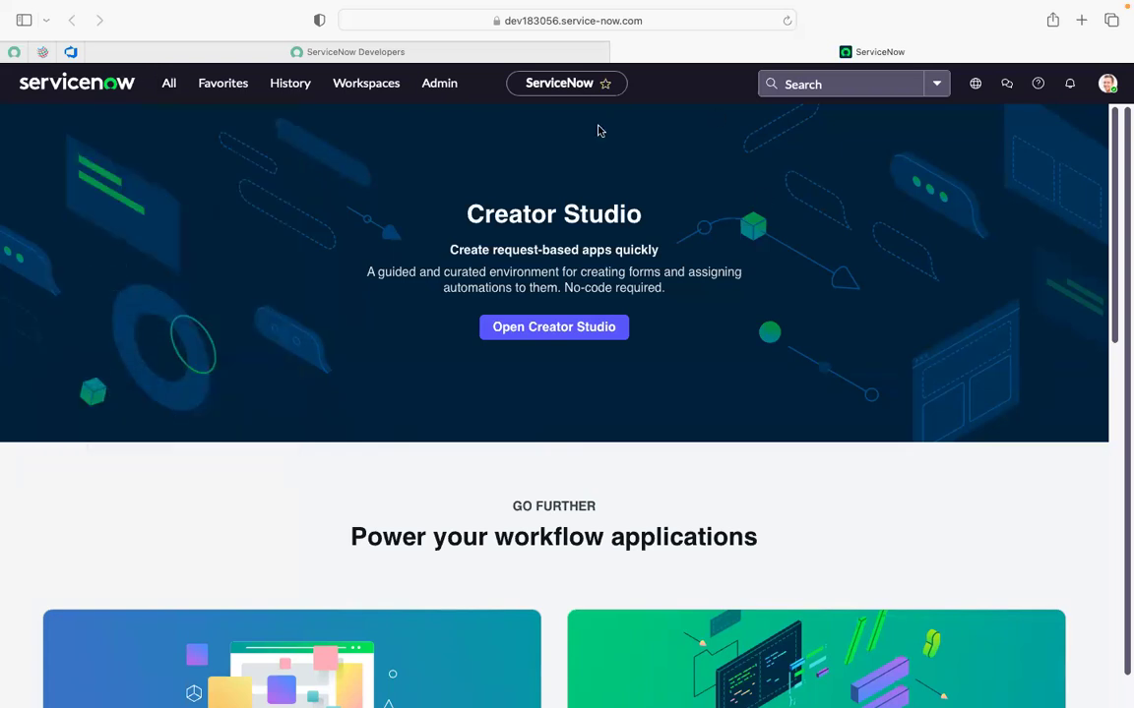
pyautogui.click(168, 85)
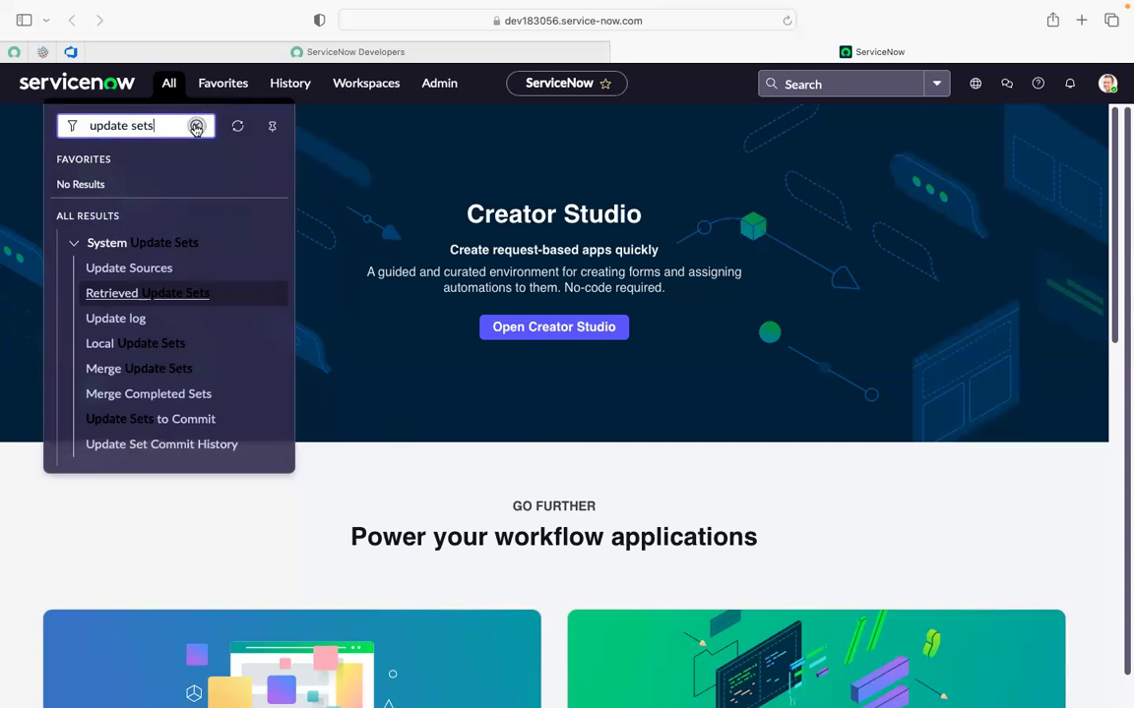
pyautogui.click(194, 126)
pyautogui.click(130, 132)
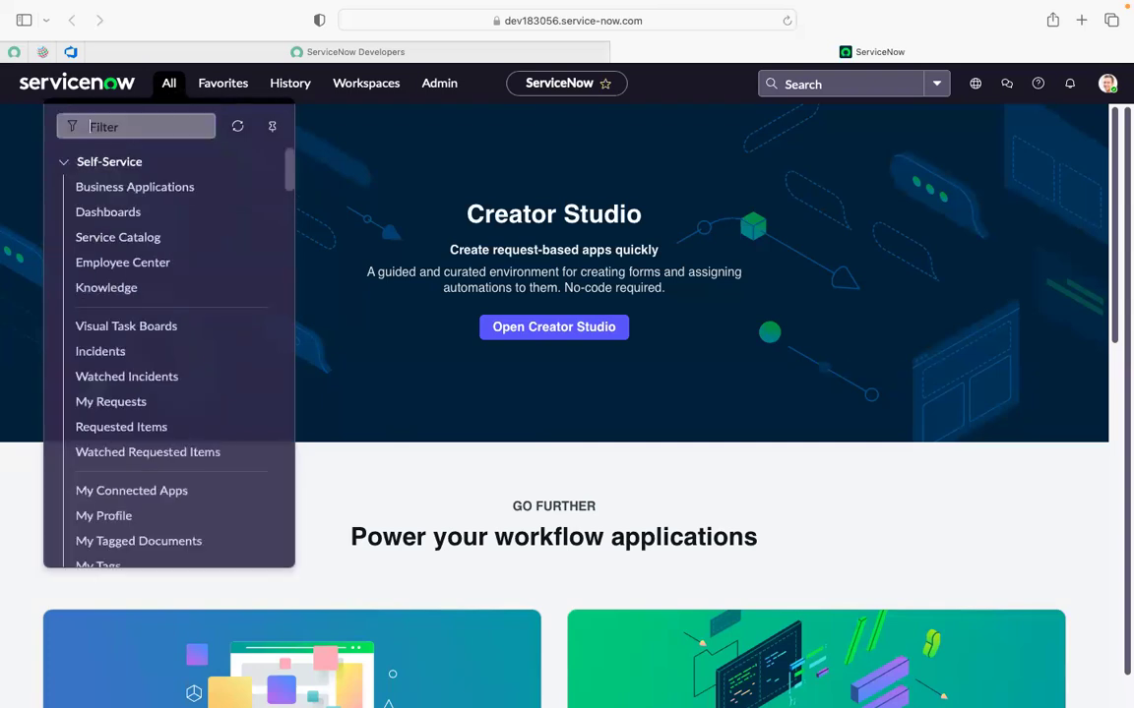
pyautogui.write('atf')
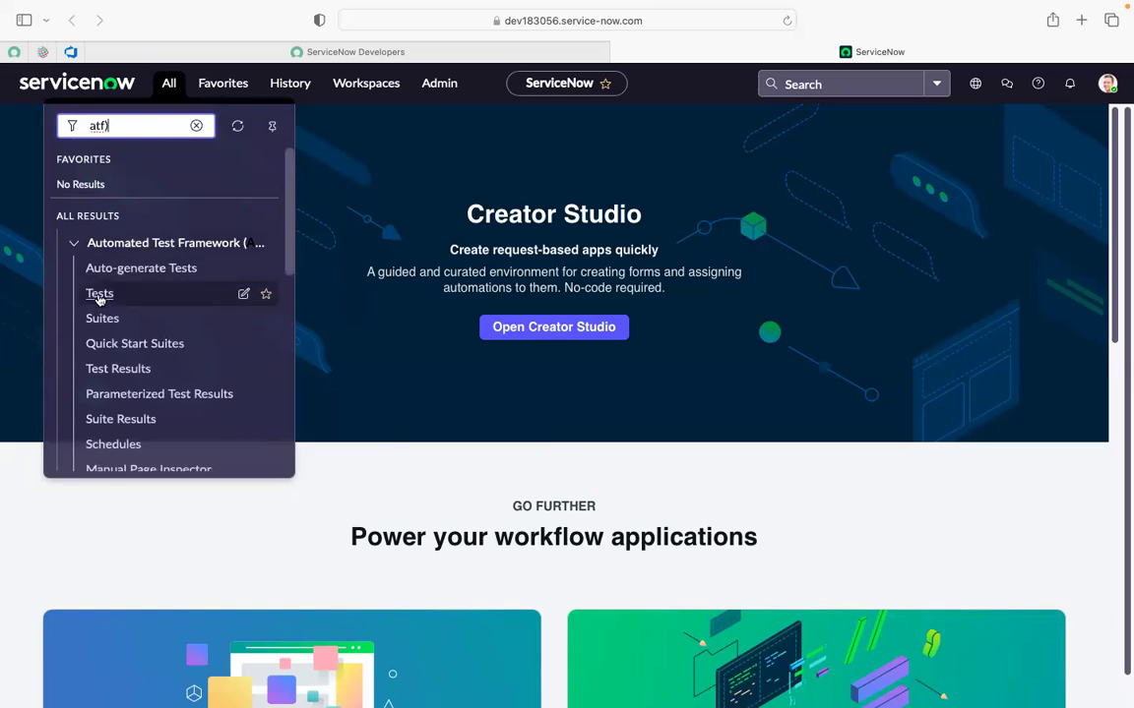
pyautogui.keyDown('super'); pyautogui.click(99, 293); pyautogui.keyUp('super')
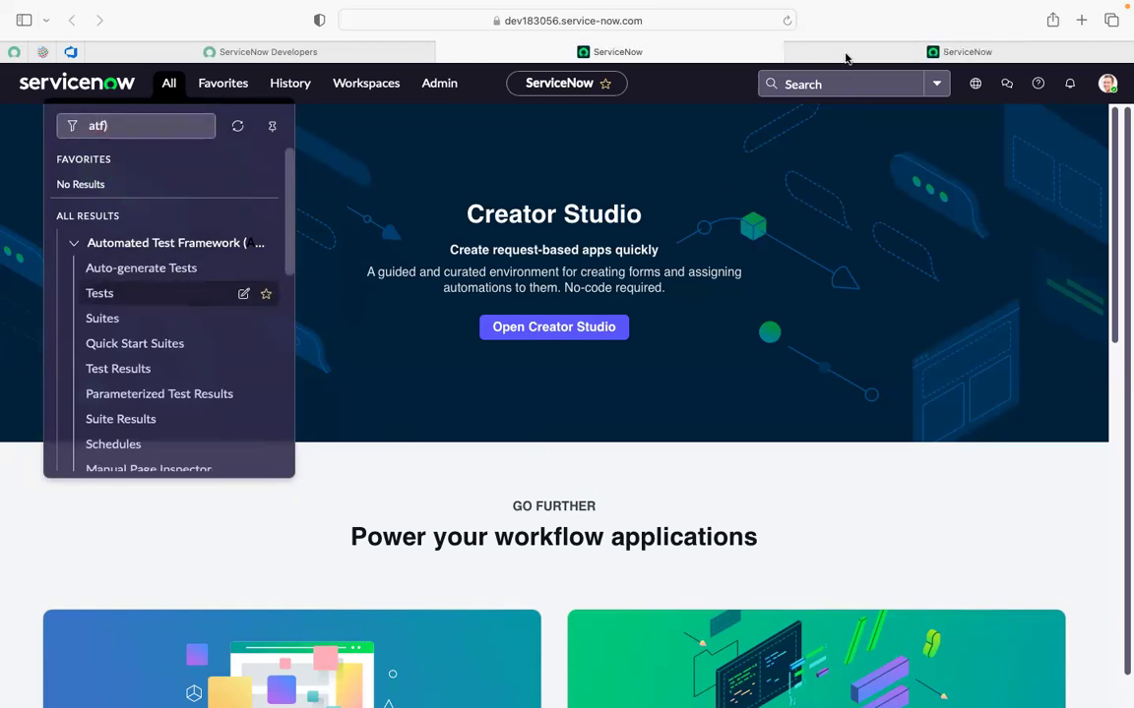
# Filter Tests to names containing 'change' and open Change Demo20 dec 2024 in a new tab.
pyautogui.click(842, 57)
pyautogui.click(195, 149)
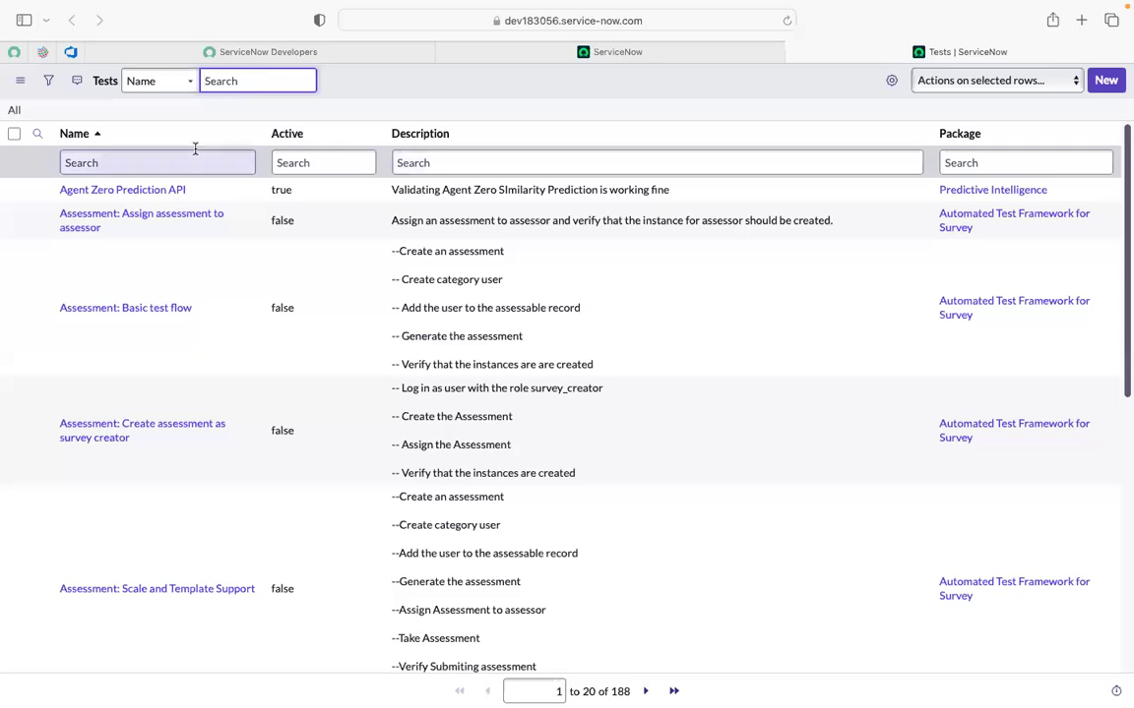
pyautogui.write('change')
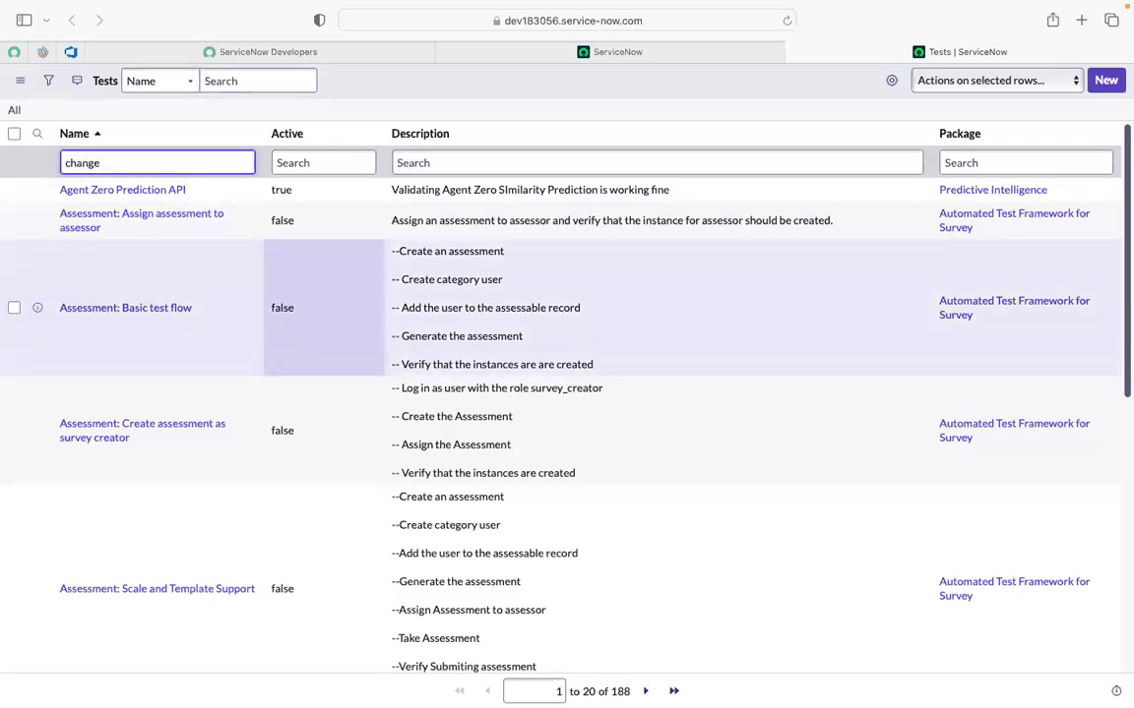
pyautogui.press('Left')
pyautogui.press('Left')
pyautogui.press('Left')
pyautogui.press('Left')
pyautogui.press('Left')
pyautogui.press('Left')
pyautogui.write('*')
pyautogui.press('Return')
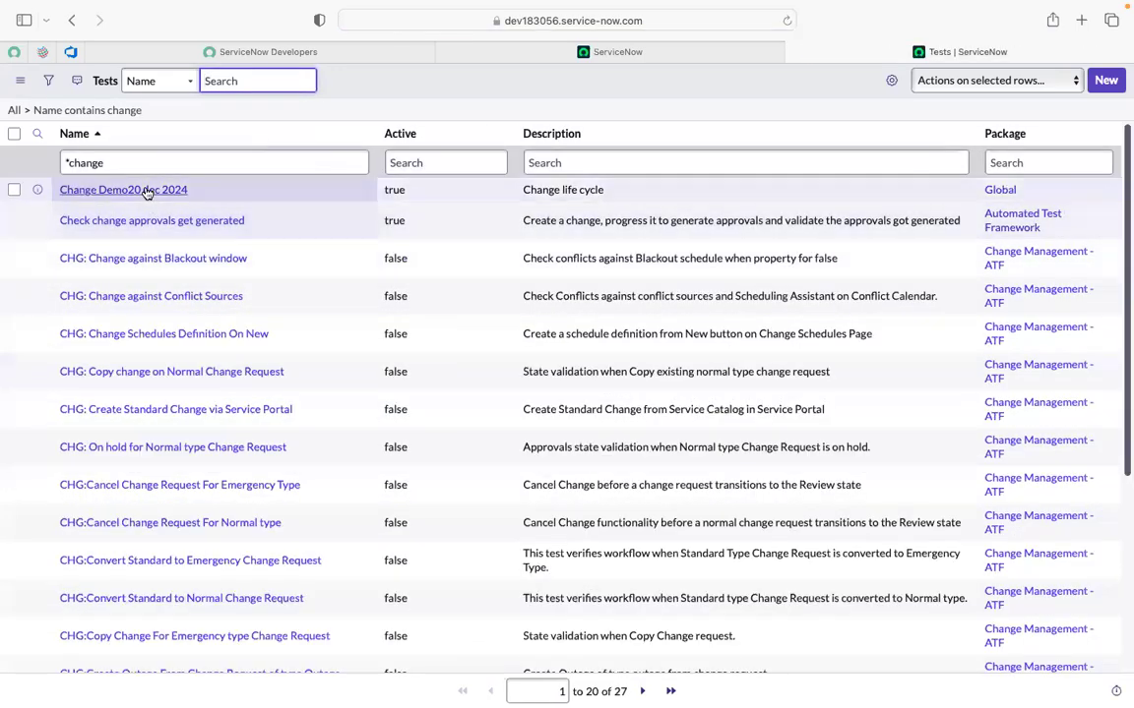
pyautogui.keyDown('super'); pyautogui.click(146, 190); pyautogui.keyUp('super')
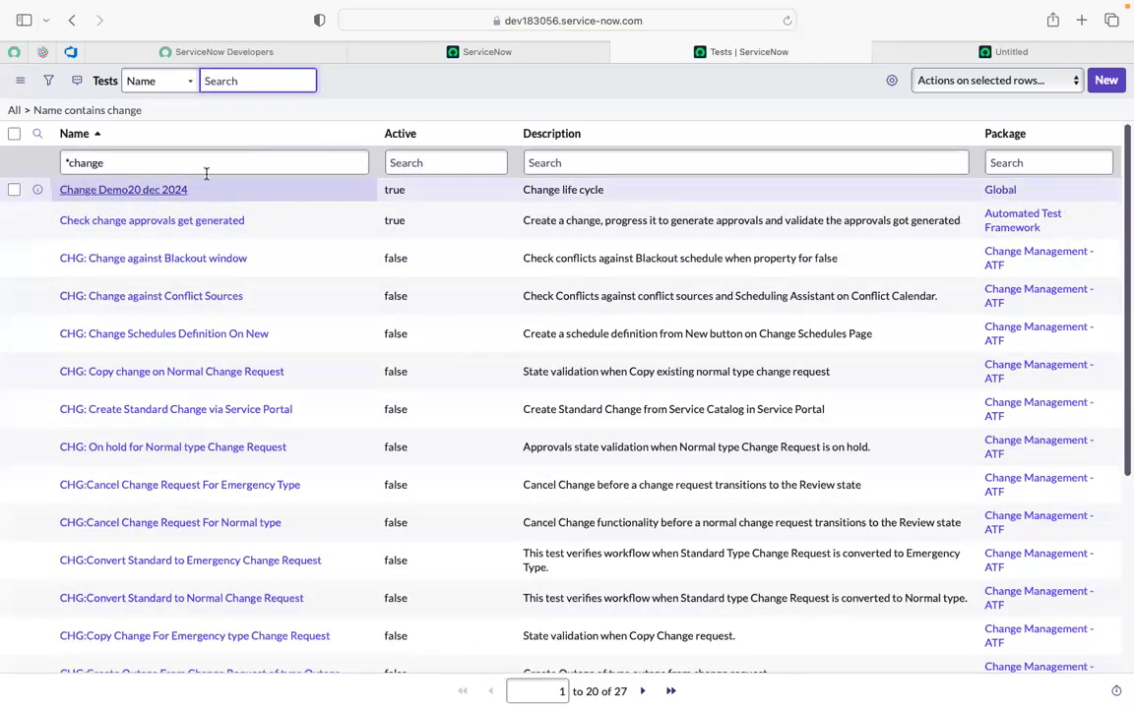
# Change the name filter to *incident and open incident demo 16 dec in a new tab.
pyautogui.click(114, 162)
pyautogui.press('BackSpace')
pyautogui.press('BackSpace')
pyautogui.press('BackSpace')
pyautogui.press('BackSpace')
pyautogui.press('BackSpace')
pyautogui.press('BackSpace')
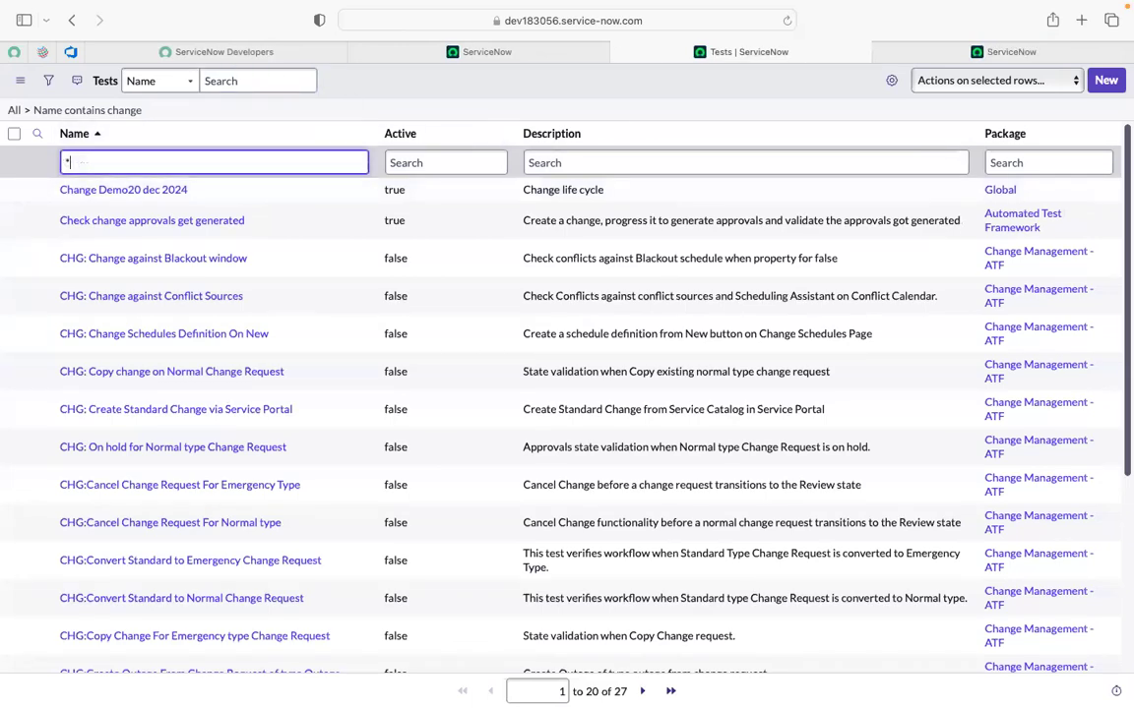
pyautogui.write('incident')
pyautogui.press('Return')
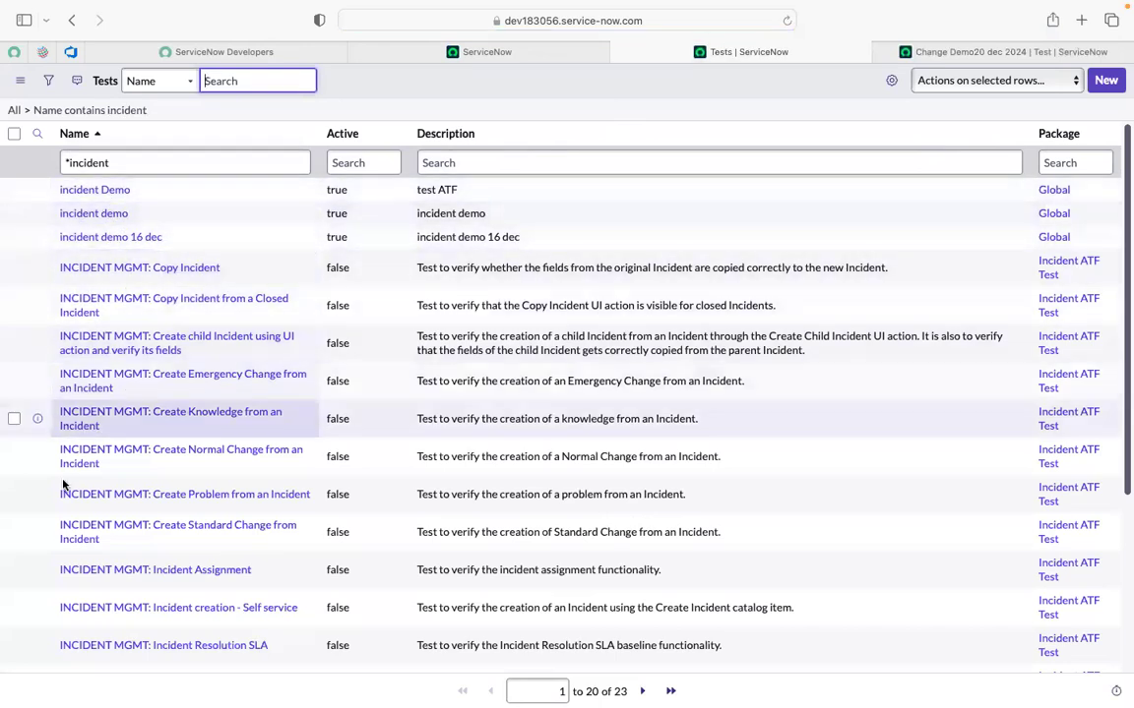
pyautogui.keyDown('super'); pyautogui.click(116, 243); pyautogui.keyUp('super')
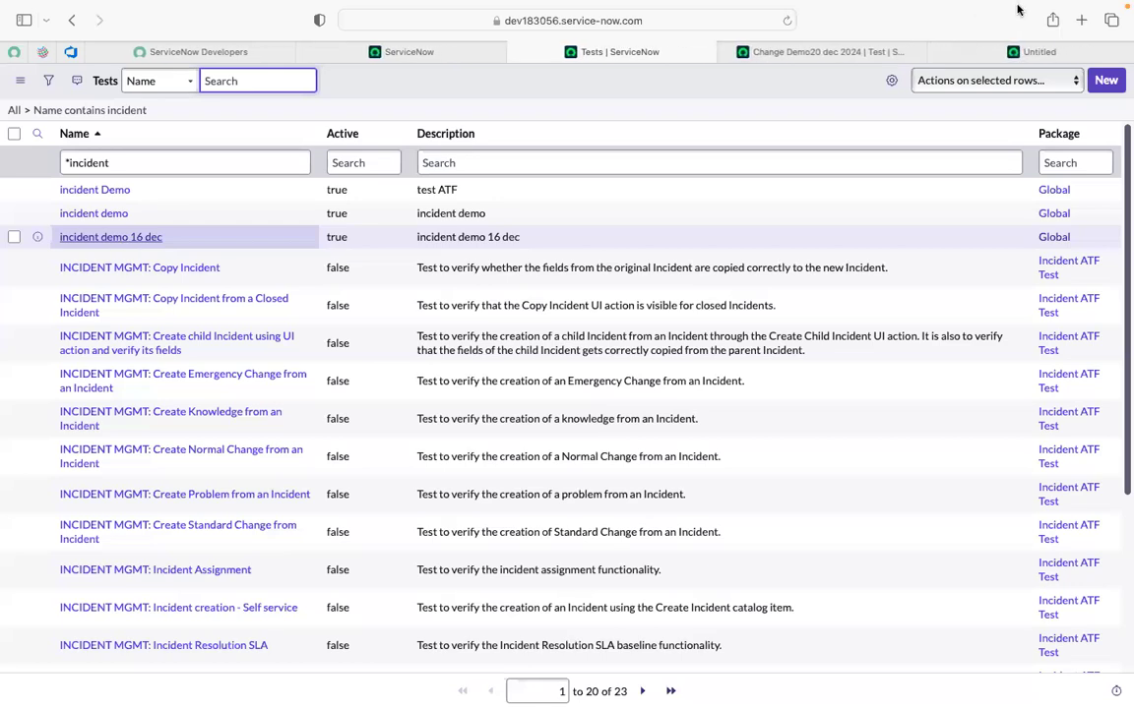
# In the incident demo 16 dec tab, glance at Test Results, then show all 11 Test Steps.
pyautogui.click(1009, 54)
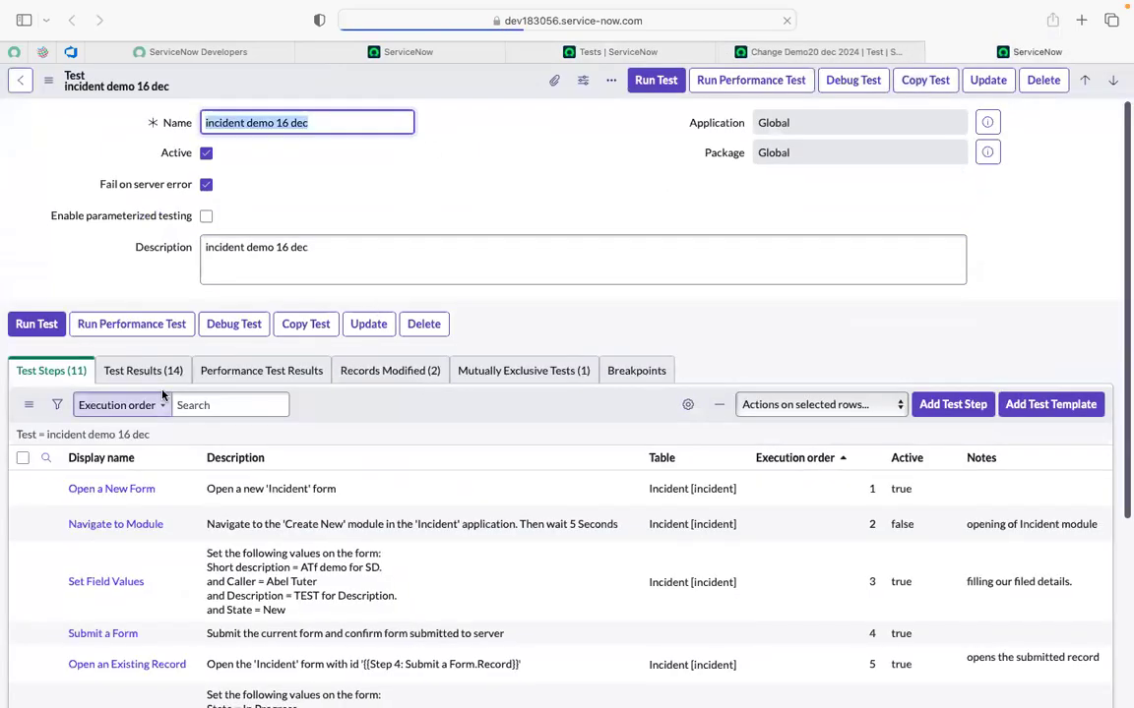
pyautogui.click(147, 374)
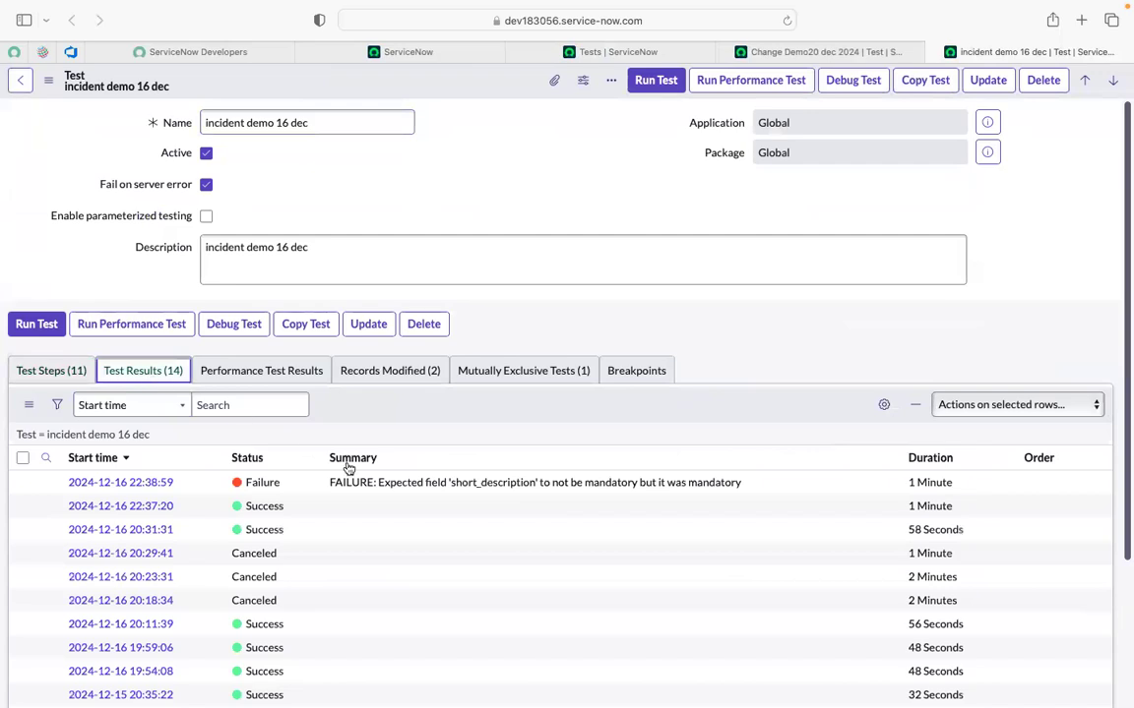
pyautogui.scroll(-1, 393, 497)
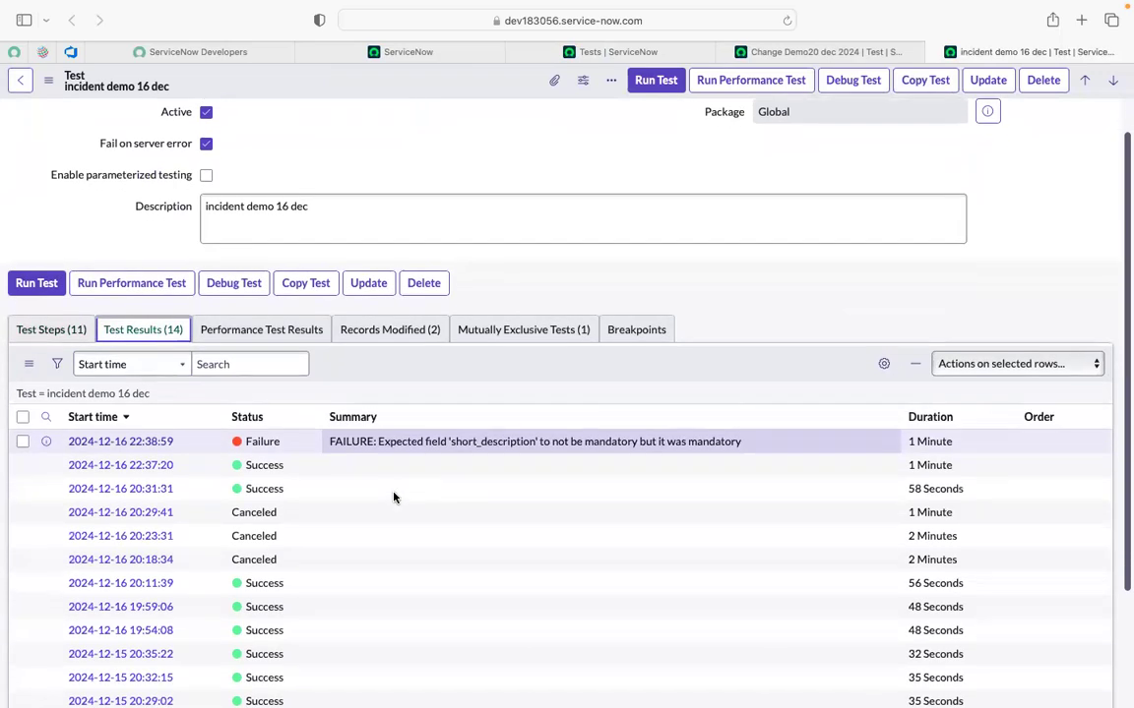
pyautogui.scroll(1, 392, 496)
pyautogui.click(76, 374)
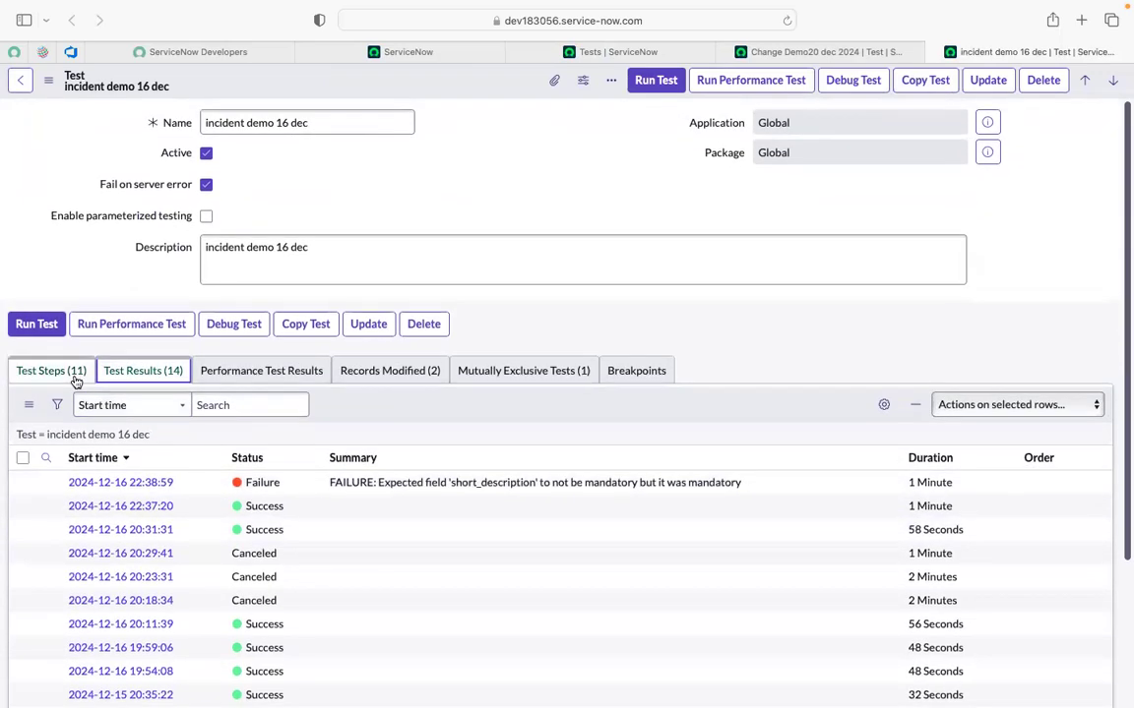
pyautogui.scroll(-1, 763, 534)
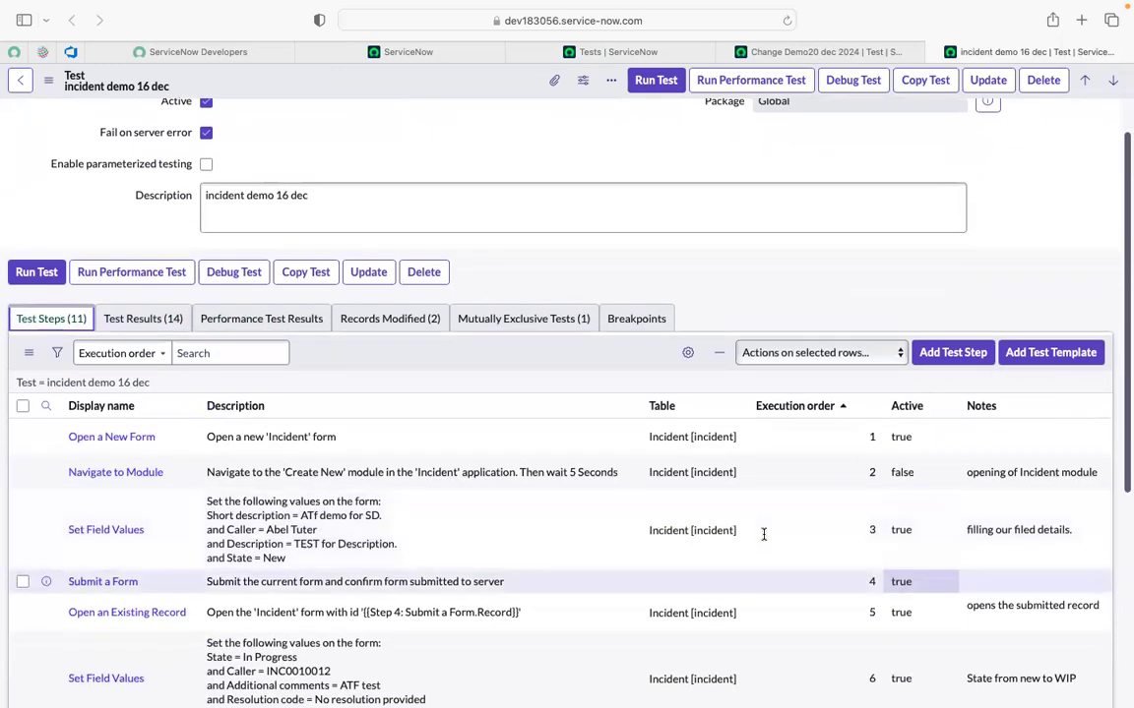
pyautogui.scroll(-5, 902, 586)
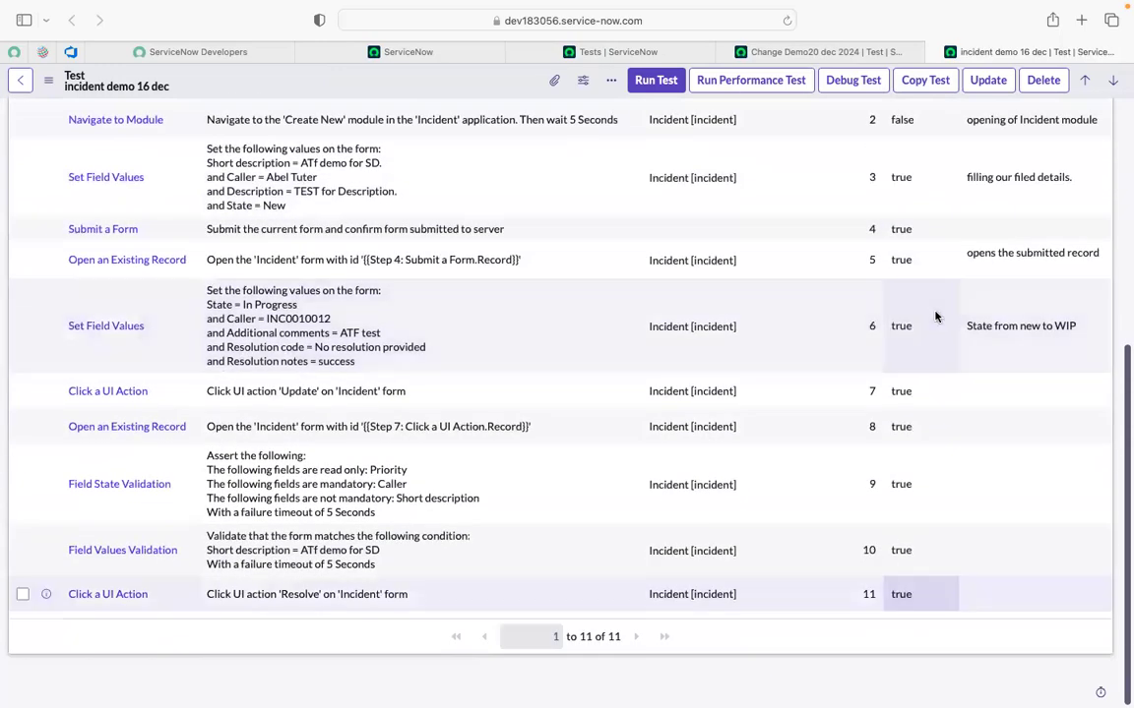
pyautogui.scroll(2, 894, 254)
pyautogui.scroll(1, 893, 254)
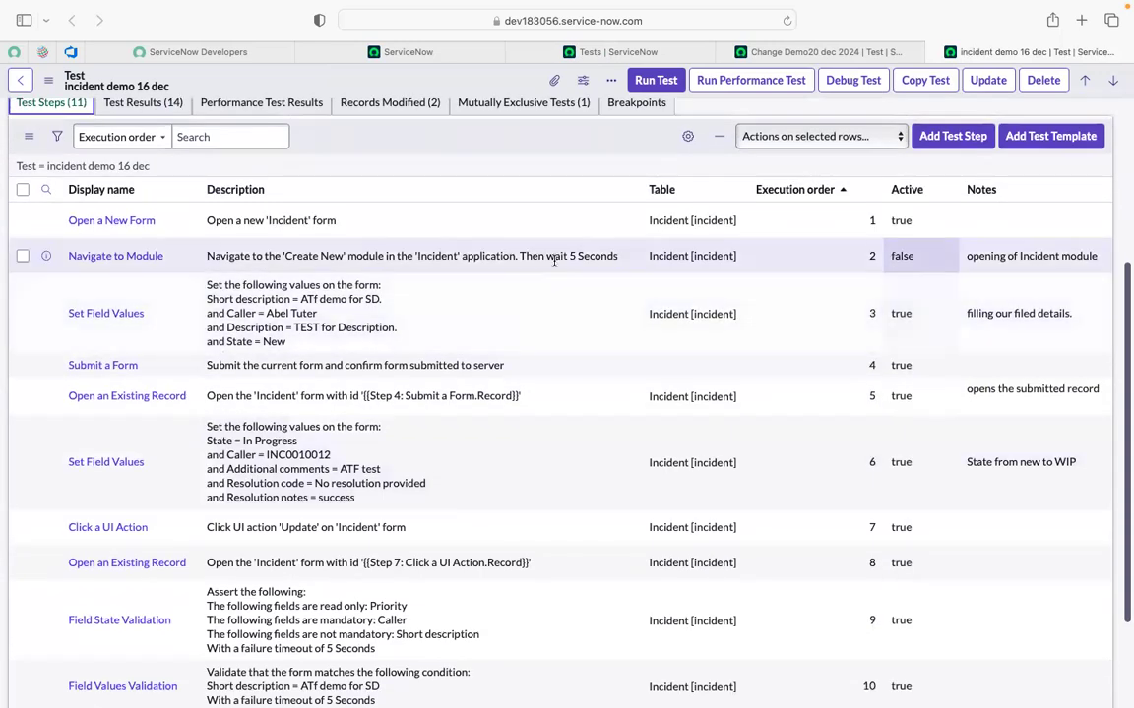
# Delete the inactive Navigate to Module step via Actions on selected rows and confirm.
pyautogui.click(23, 257)
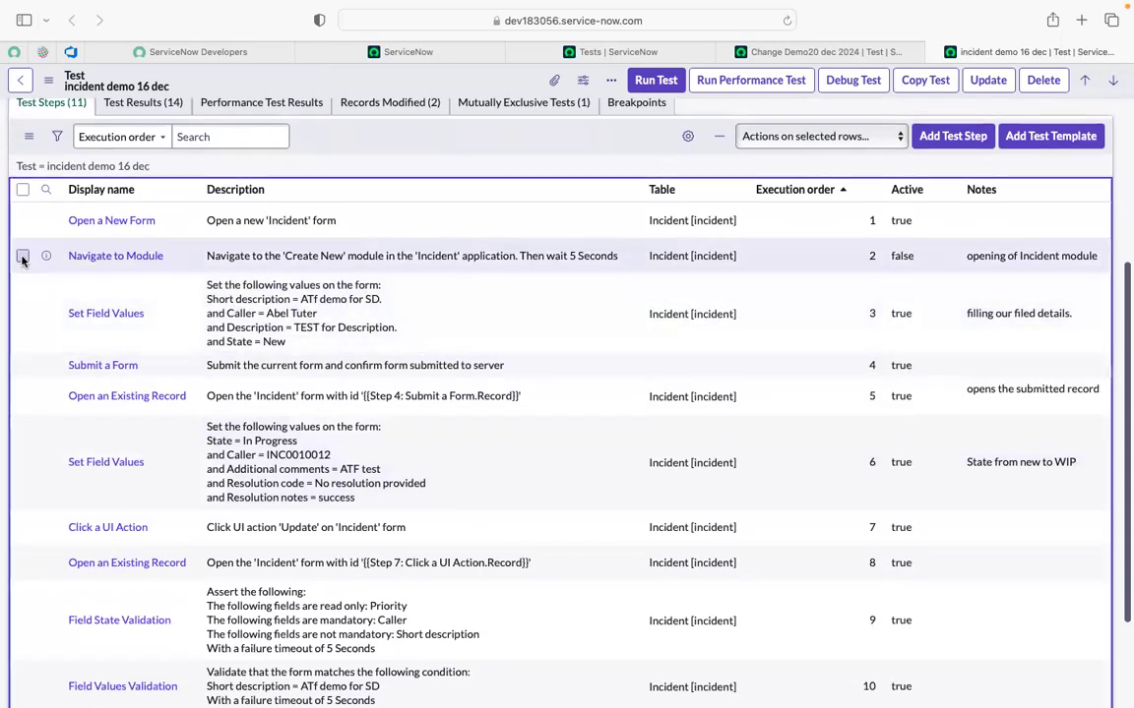
pyautogui.scroll(2, 750, 179)
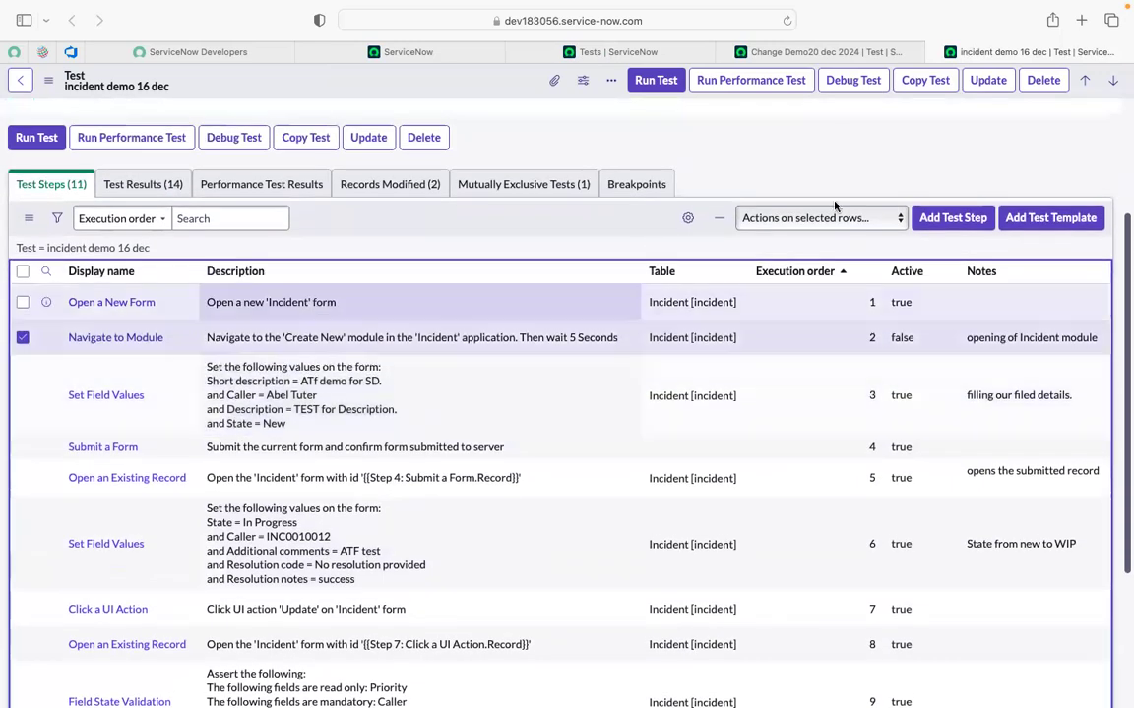
pyautogui.click(875, 225)
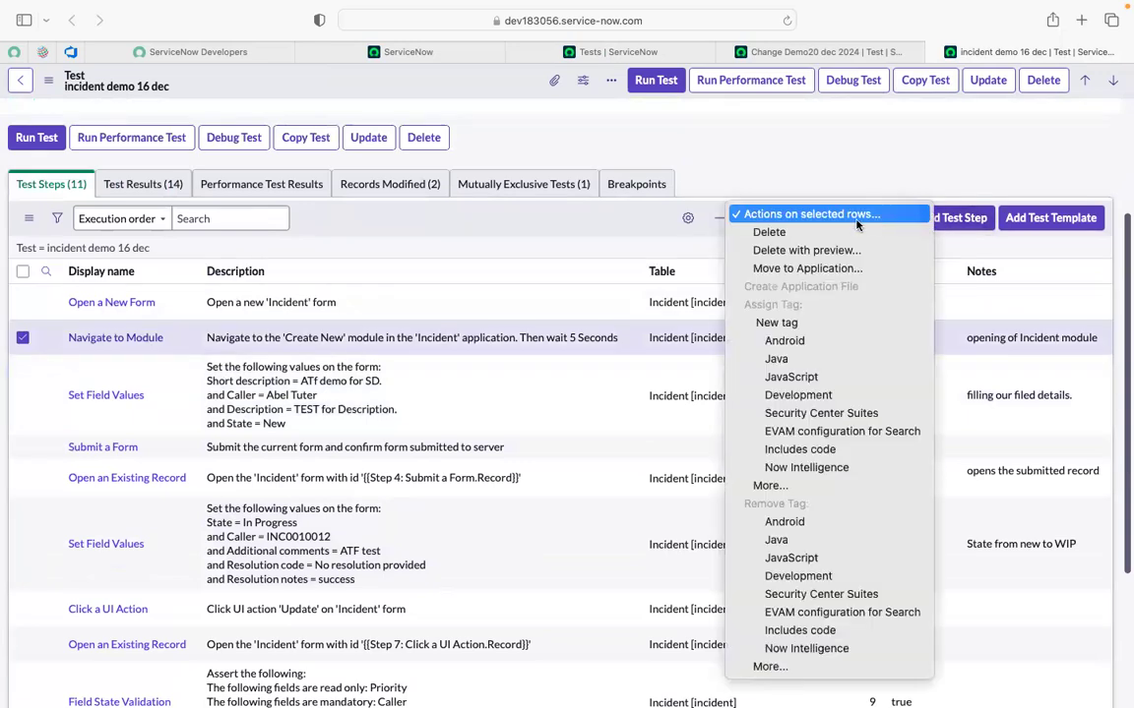
pyautogui.click(667, 272)
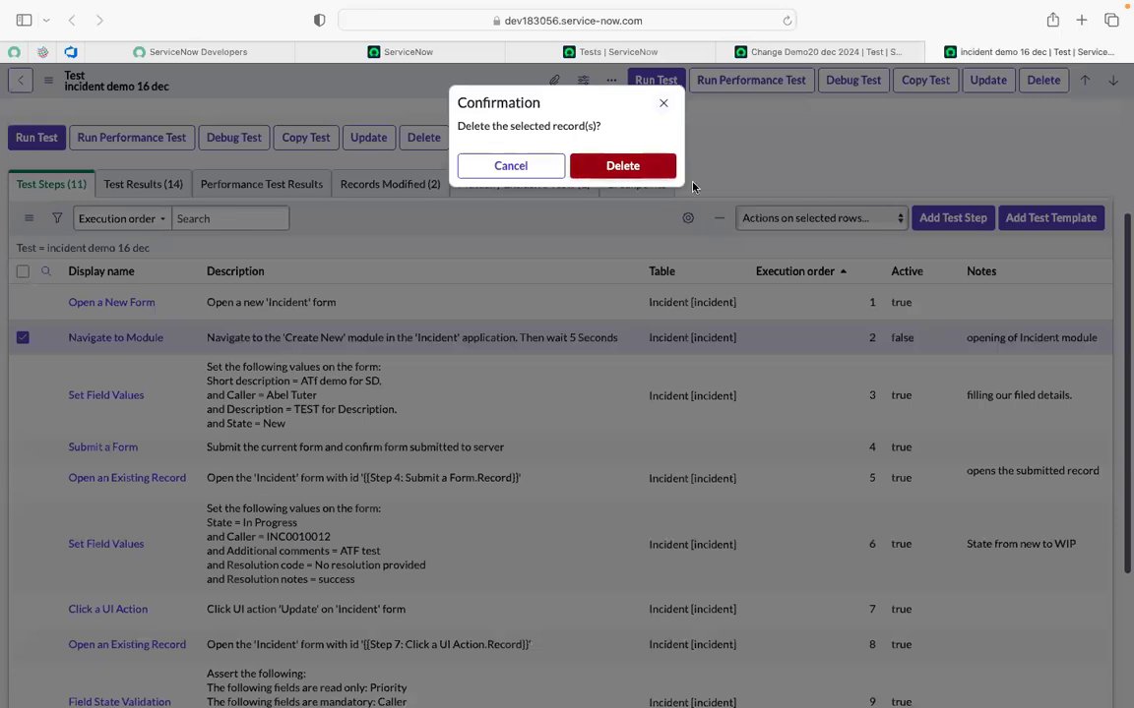
pyautogui.click(630, 166)
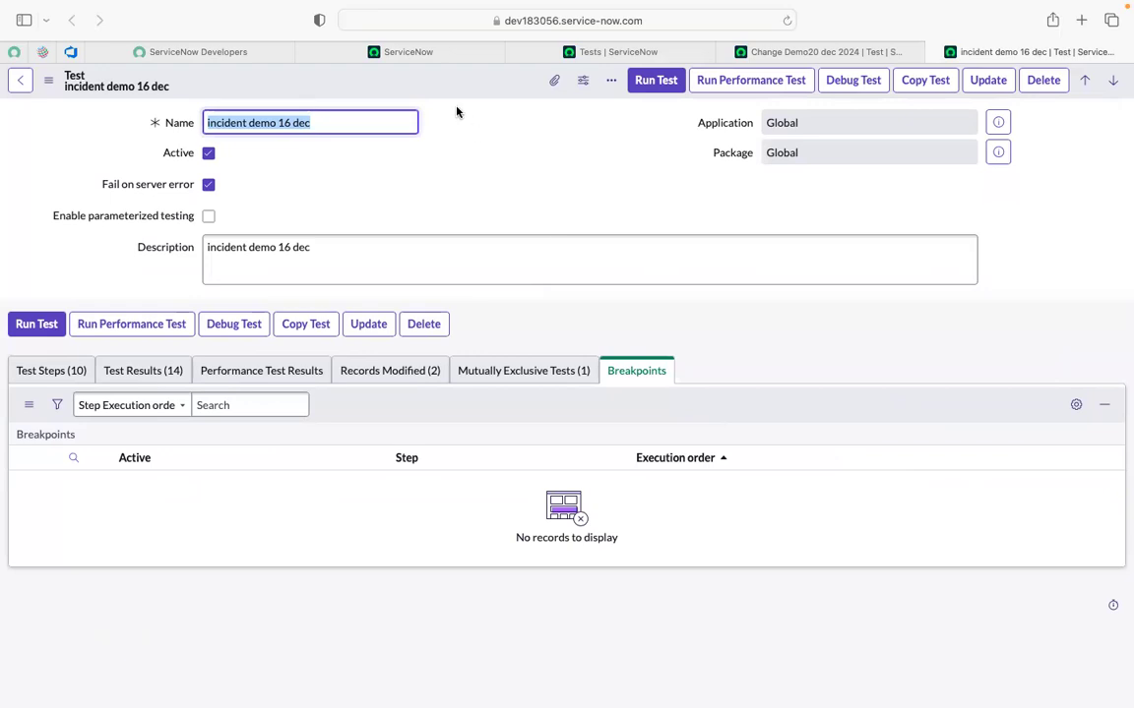
# Review the Test Results tab to find why the latest run failed.
pyautogui.click(375, 196)
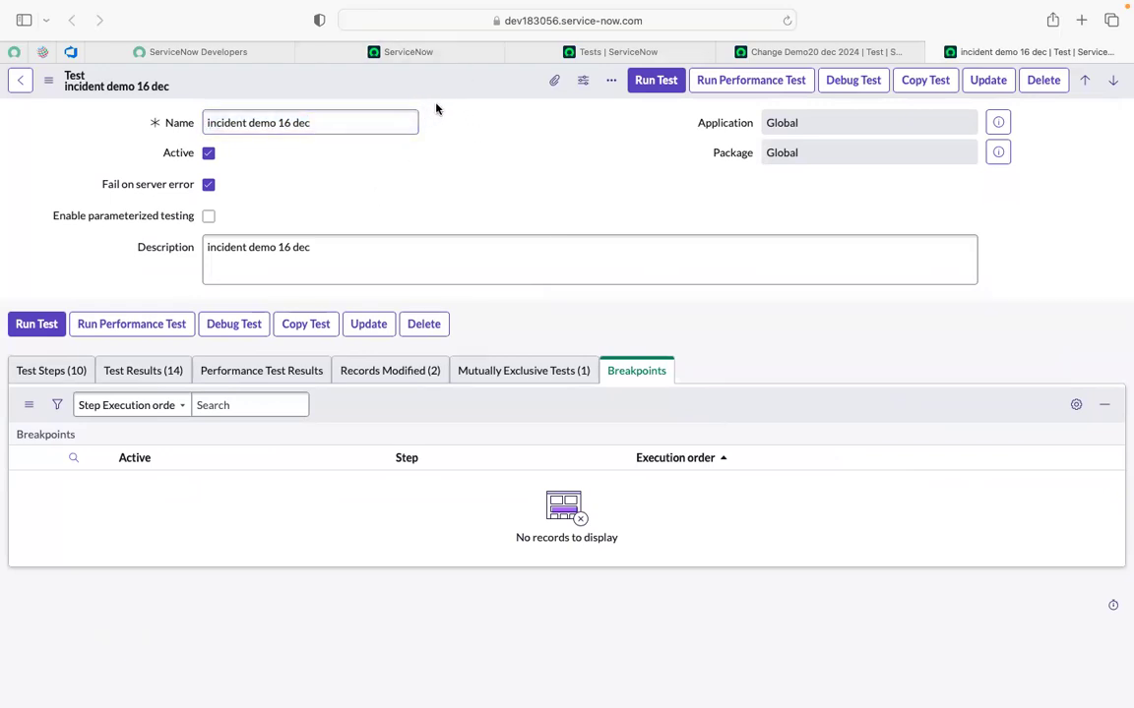
pyautogui.click(123, 371)
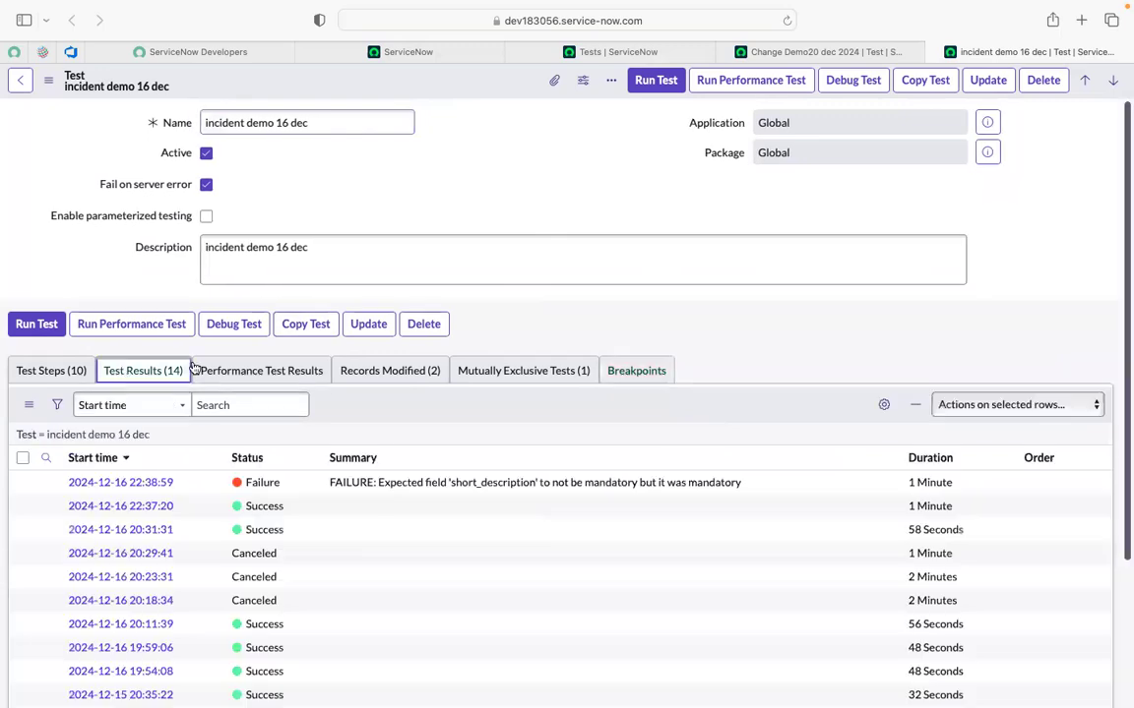
pyautogui.click(32, 379)
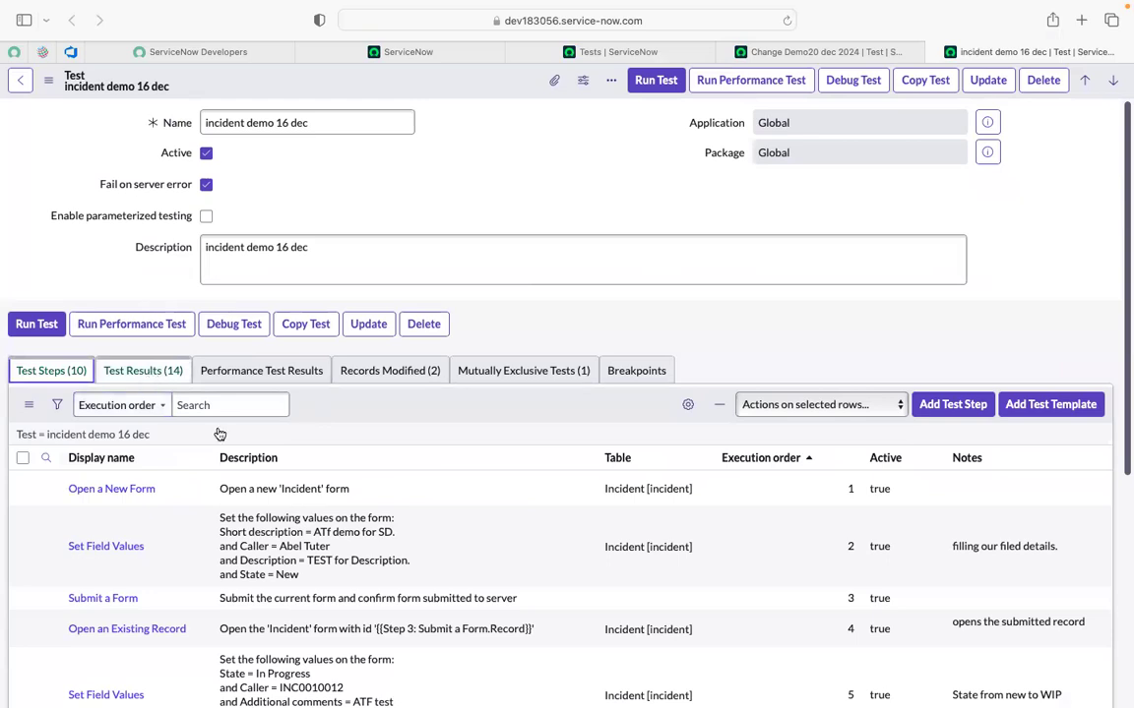
pyautogui.click(143, 371)
pyautogui.scroll(-1, 378, 498)
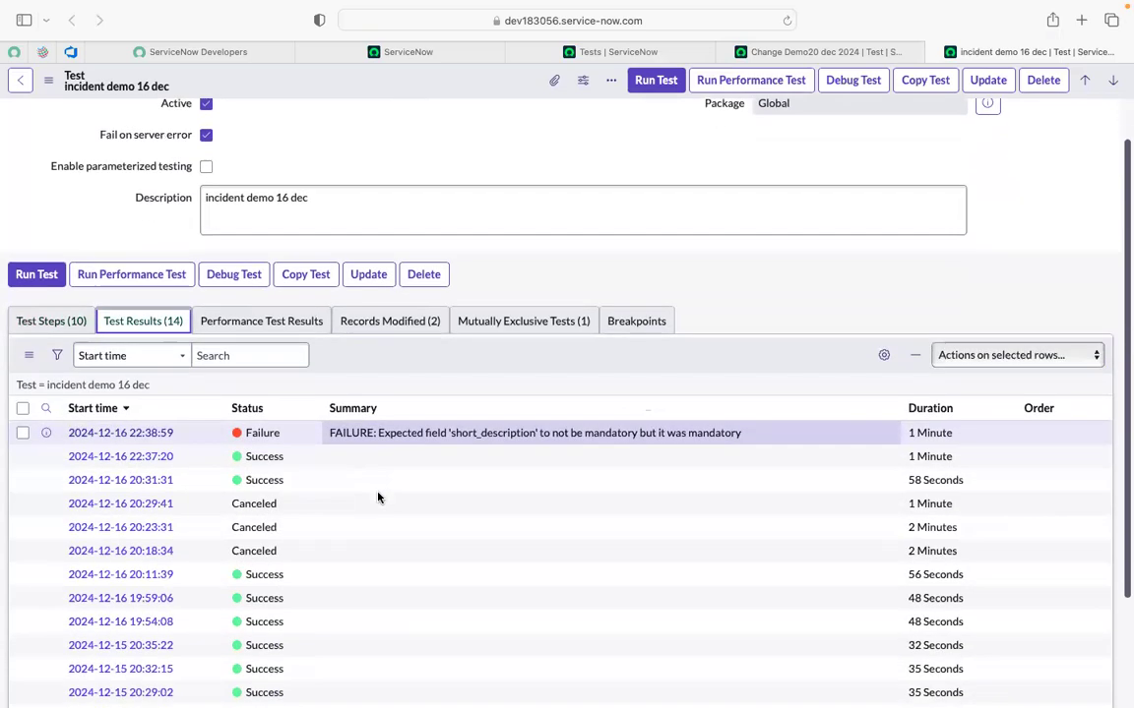
pyautogui.scroll(-2, 377, 498)
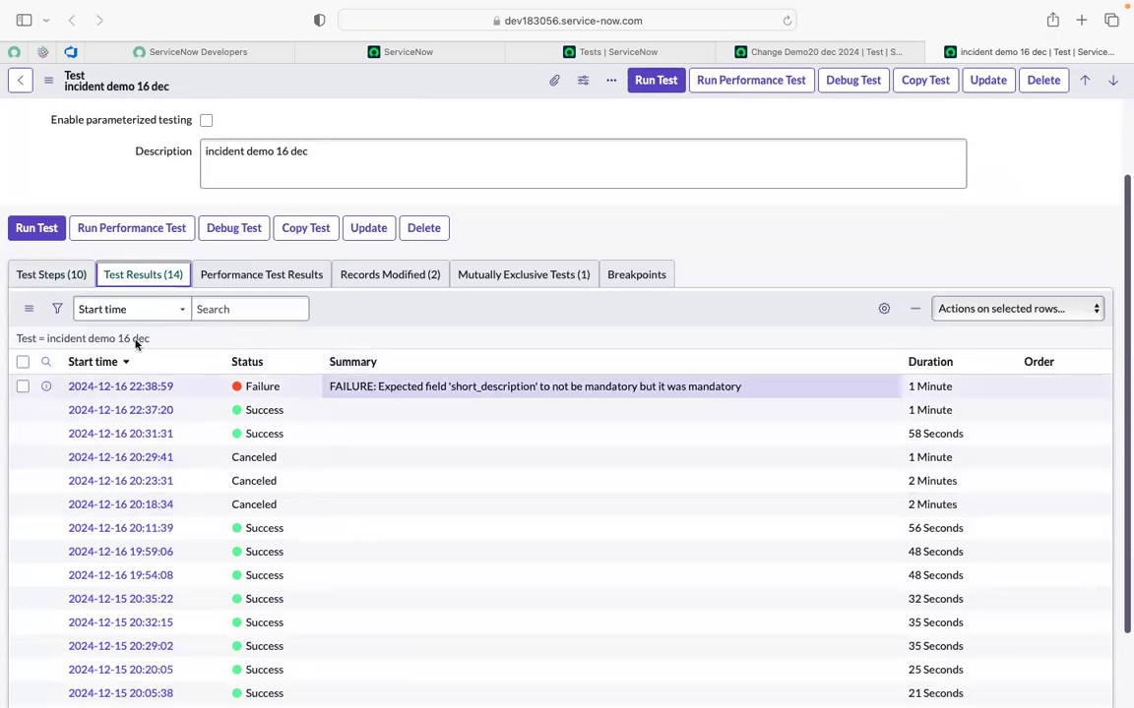
# Open the Field State Validation step (execution order 8) in its own tab.
pyautogui.click(52, 277)
pyautogui.scroll(-5, 316, 518)
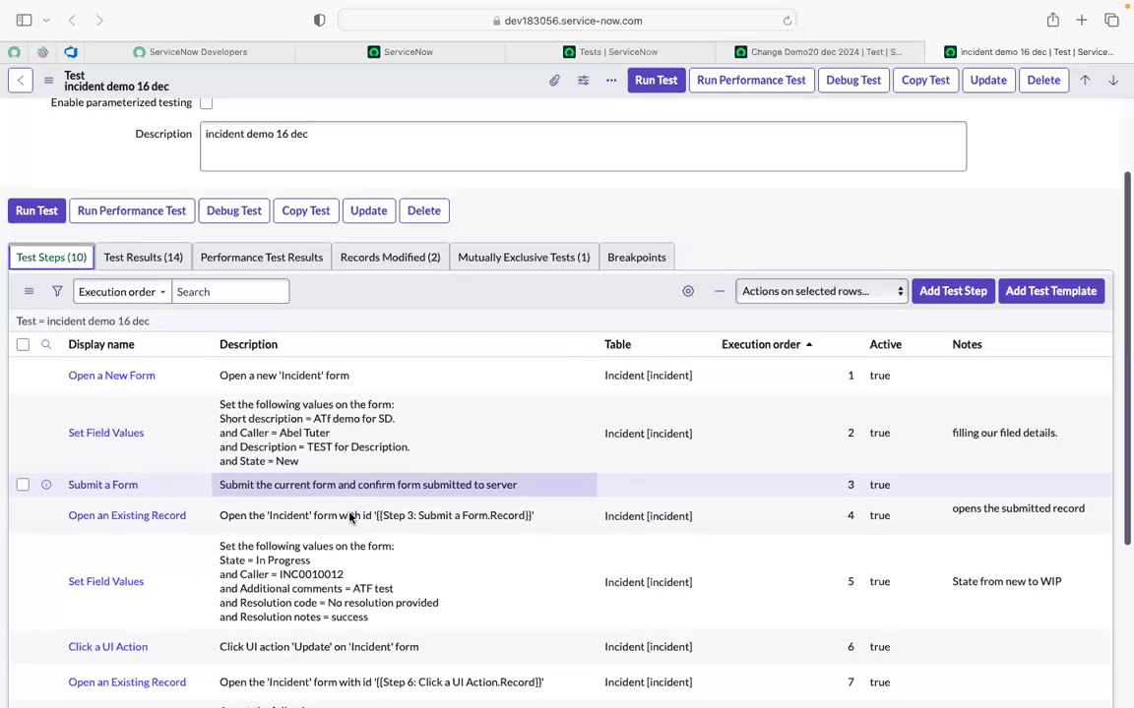
pyautogui.scroll(-2, 349, 517)
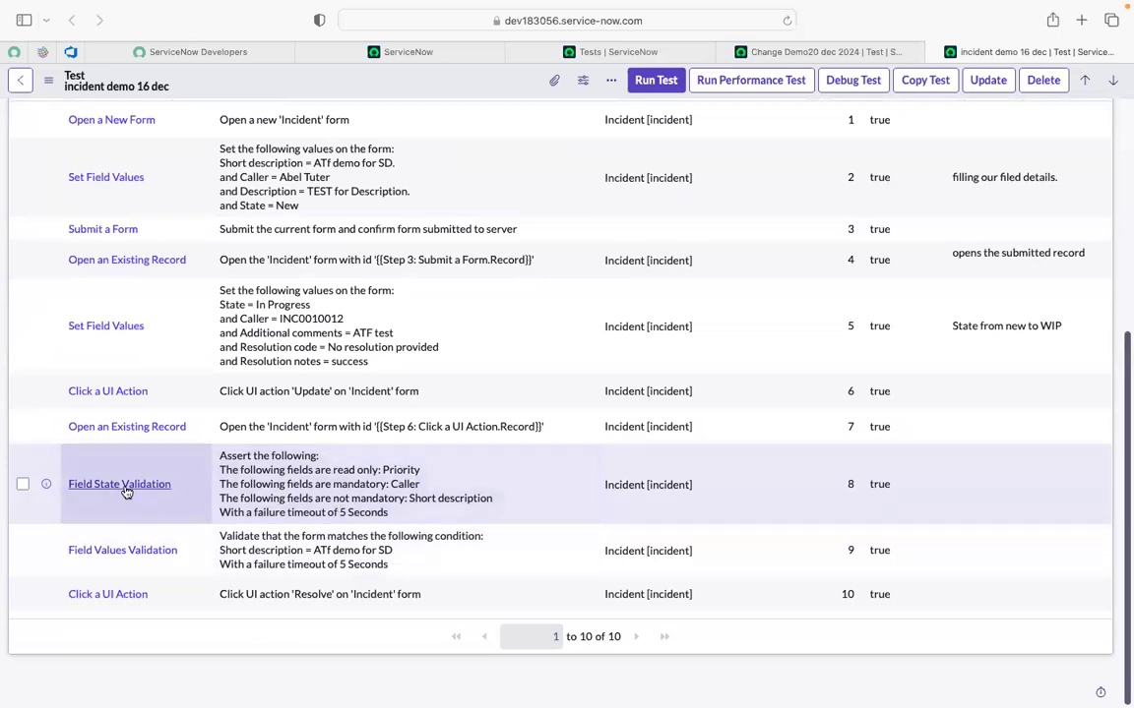
pyautogui.keyDown('super'); pyautogui.click(124, 490); pyautogui.keyUp('super')
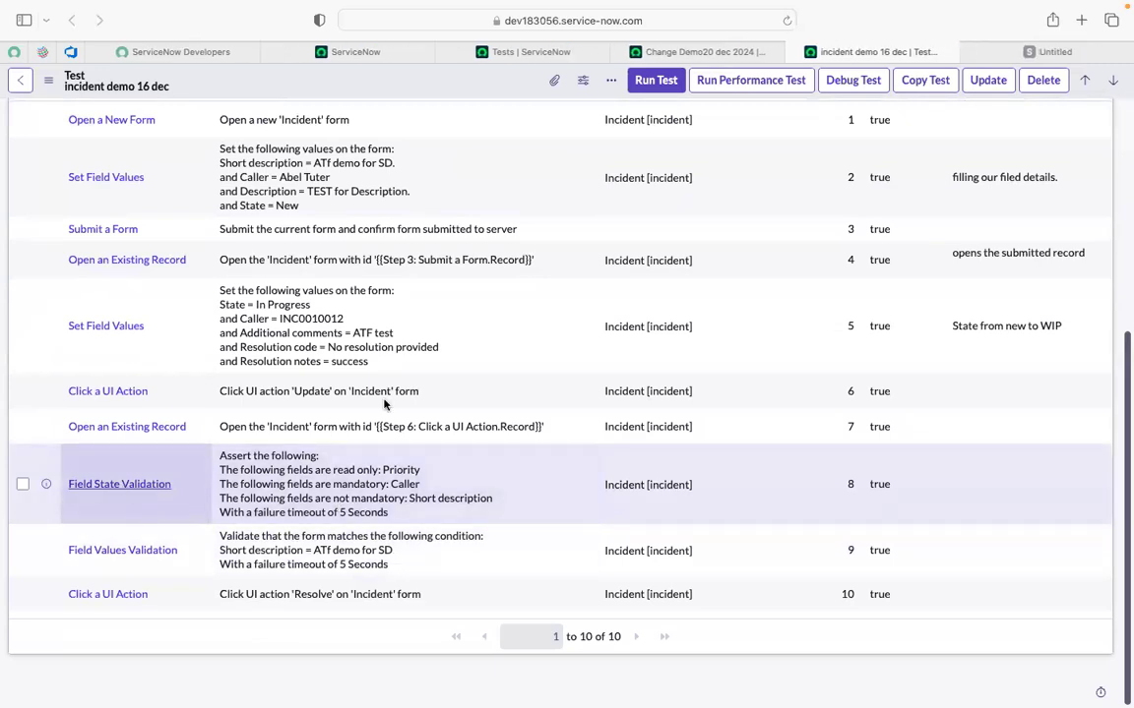
pyautogui.click(1029, 53)
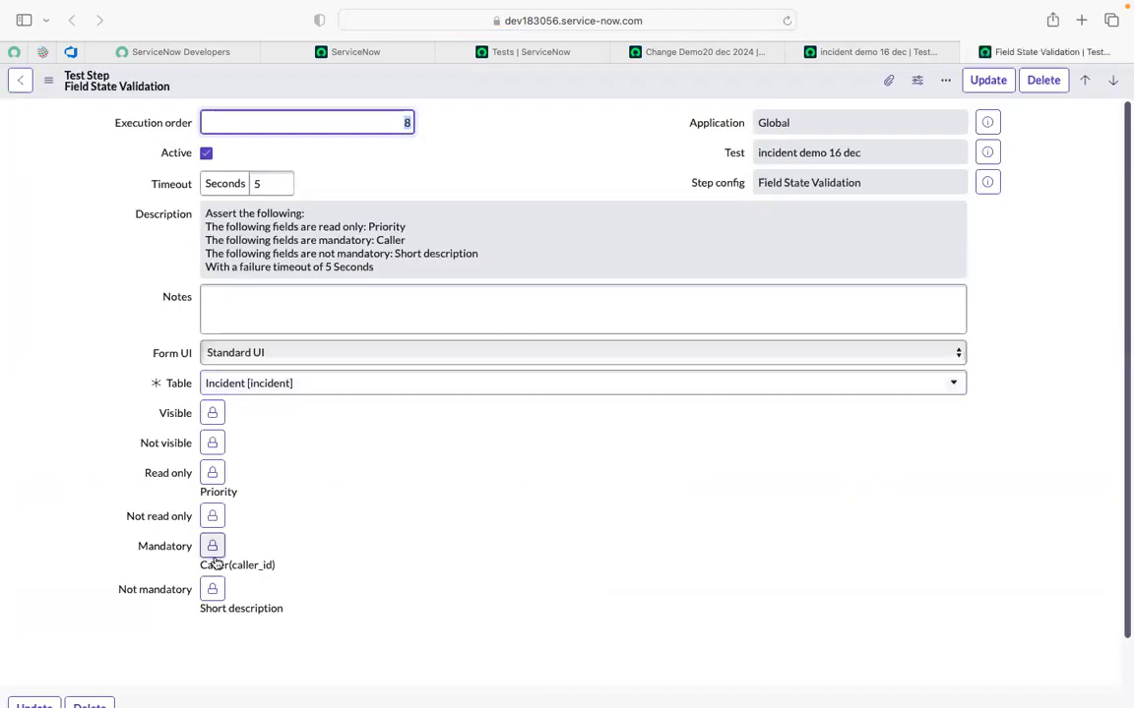
# Remove Short description from the step's Not mandatory fields and save with Update.
pyautogui.click(211, 590)
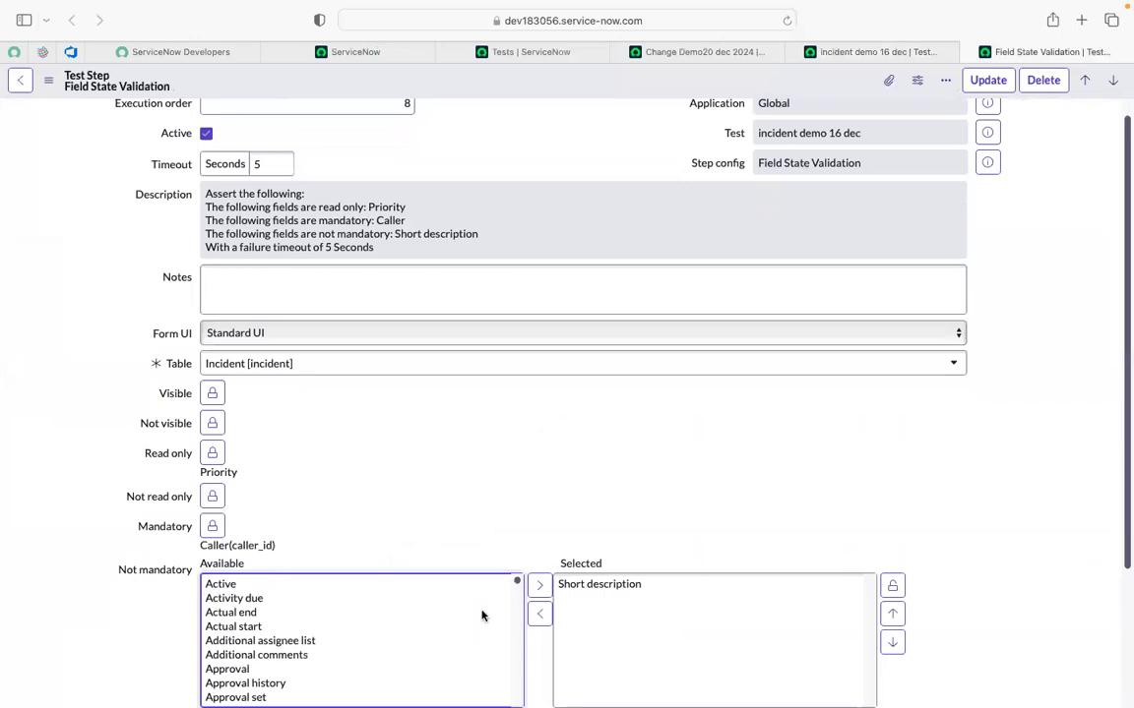
pyautogui.scroll(-3, 482, 615)
pyautogui.click(580, 589)
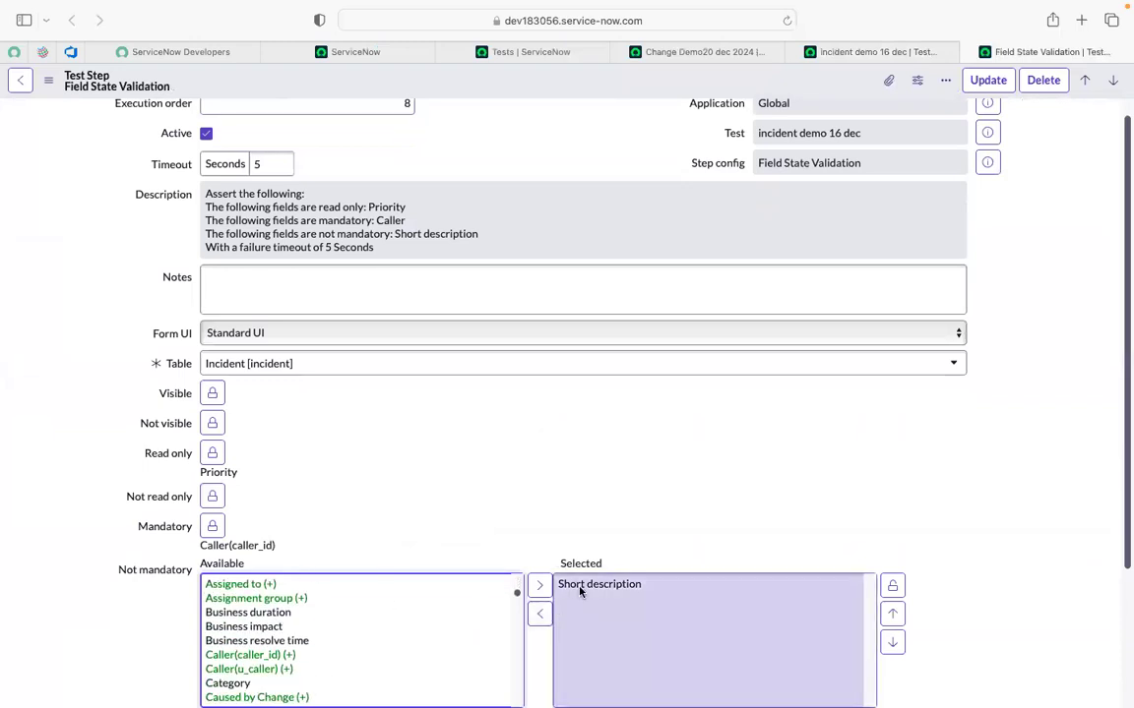
pyautogui.click(580, 587)
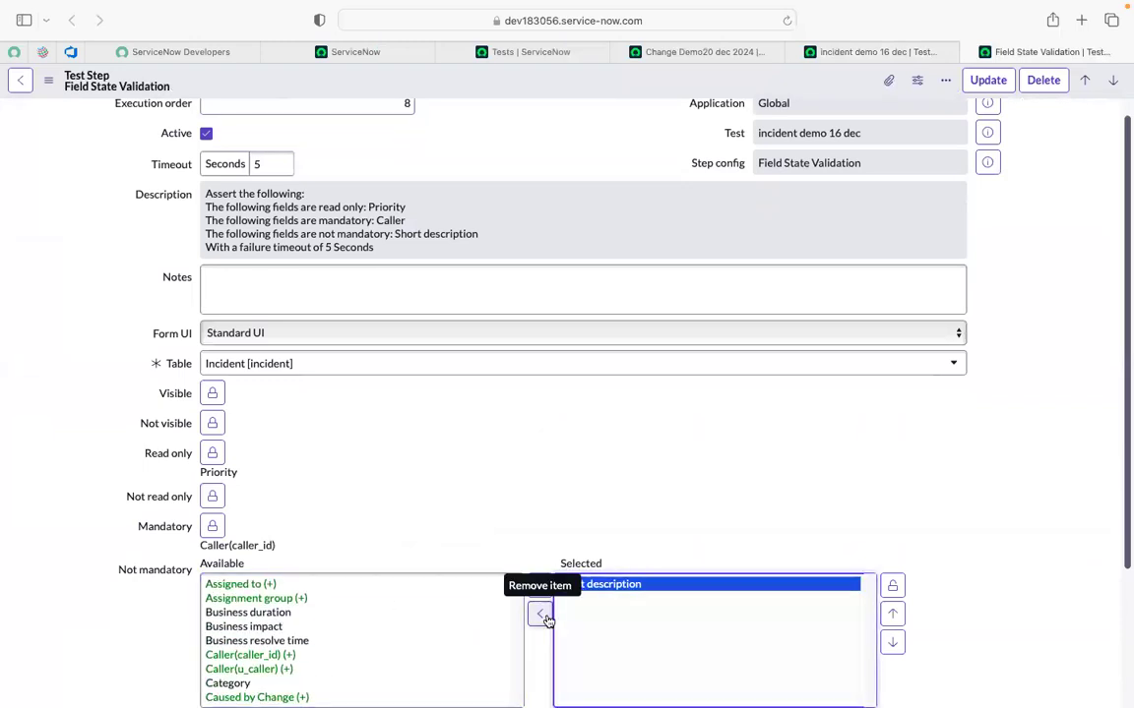
pyautogui.click(539, 614)
pyautogui.scroll(-5, 731, 523)
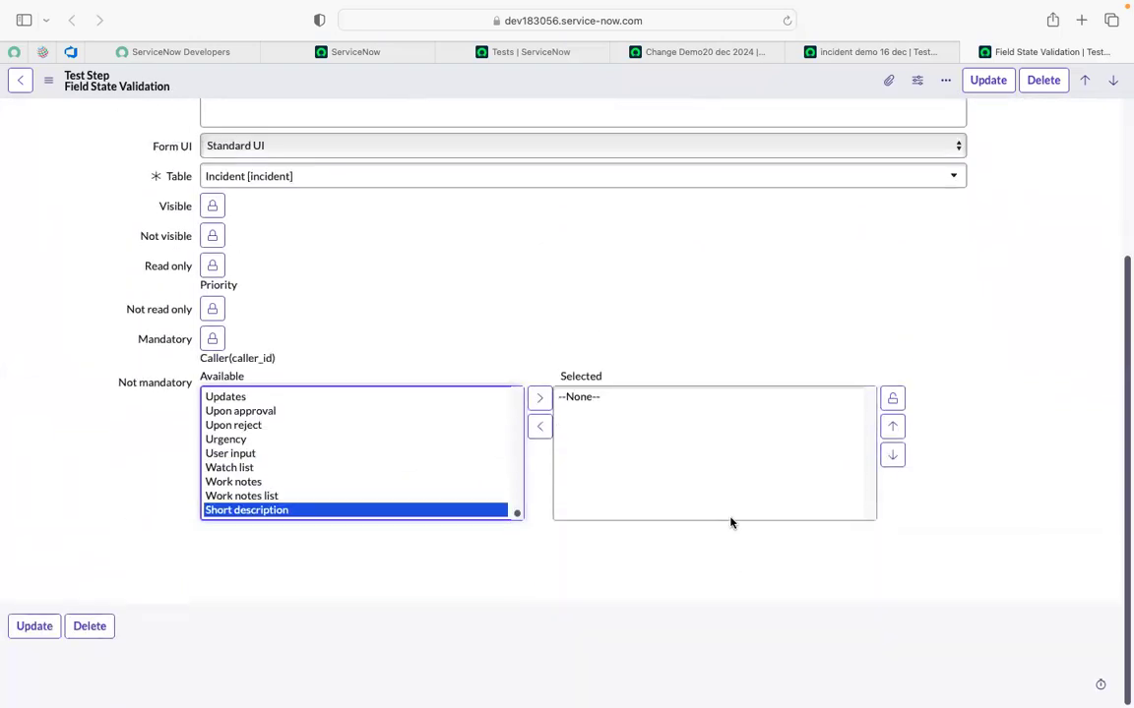
pyautogui.click(34, 635)
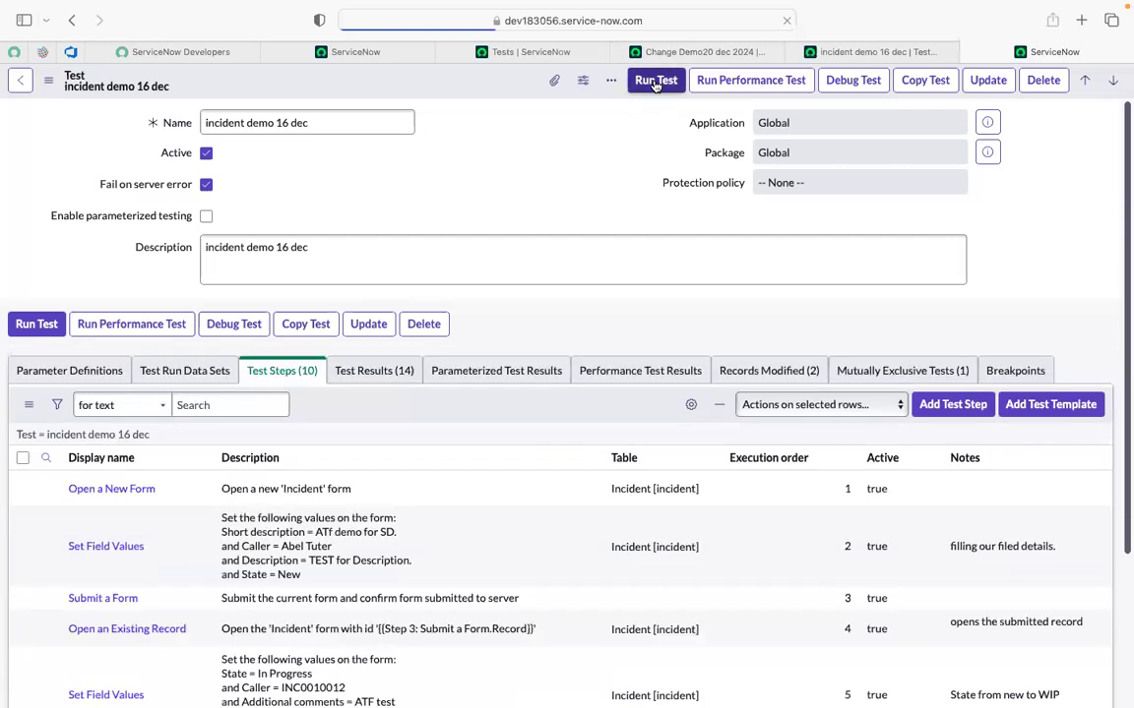
# Run incident demo 16 dec with 'Start a new test runner' selected.
pyautogui.click(655, 80)
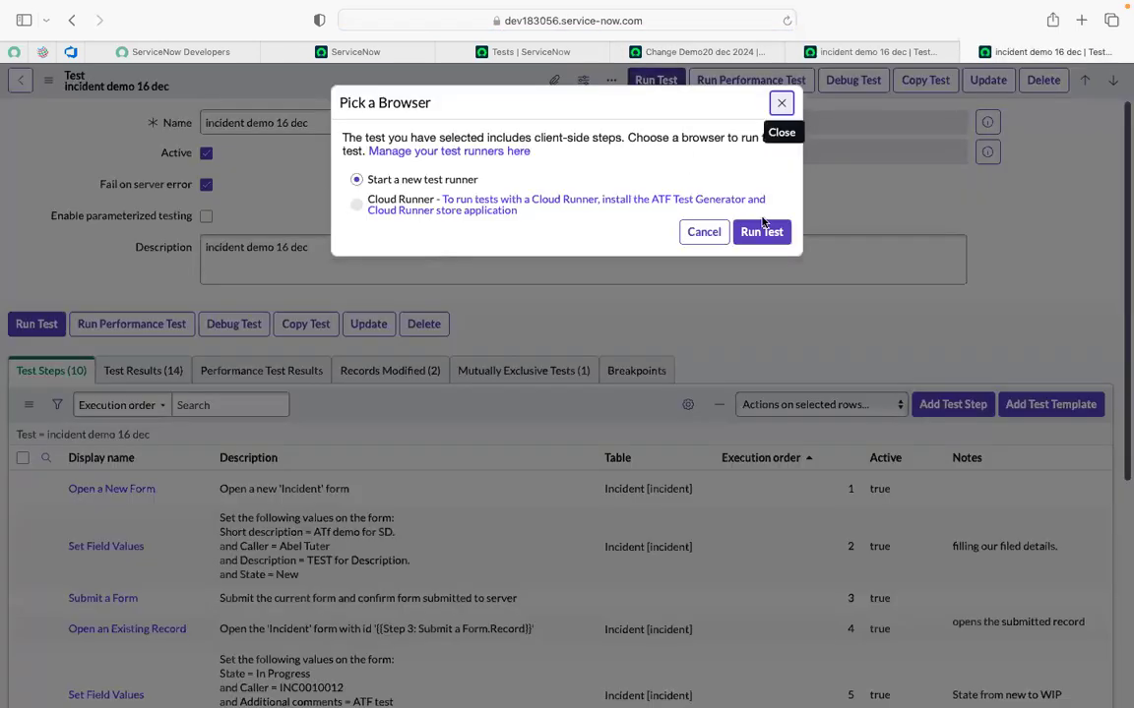
pyautogui.click(764, 233)
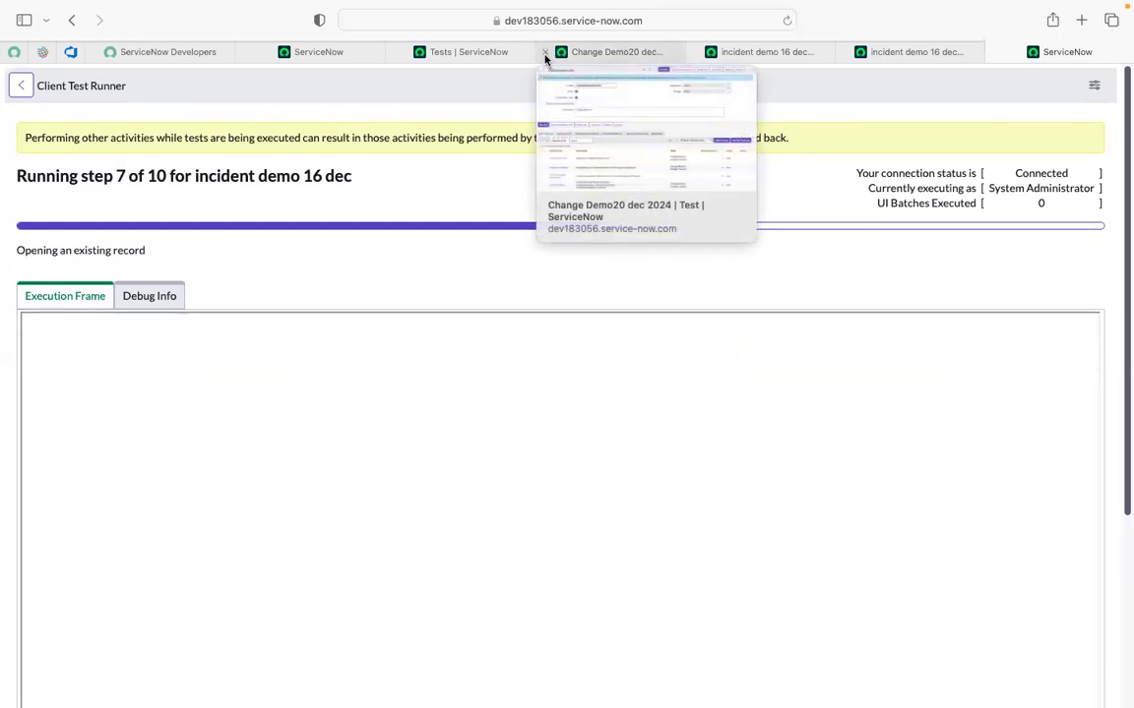
# Close the Change Demo20 dec tab and wait until the runner shows 'Waiting for a test to run'.
pyautogui.click(545, 55)
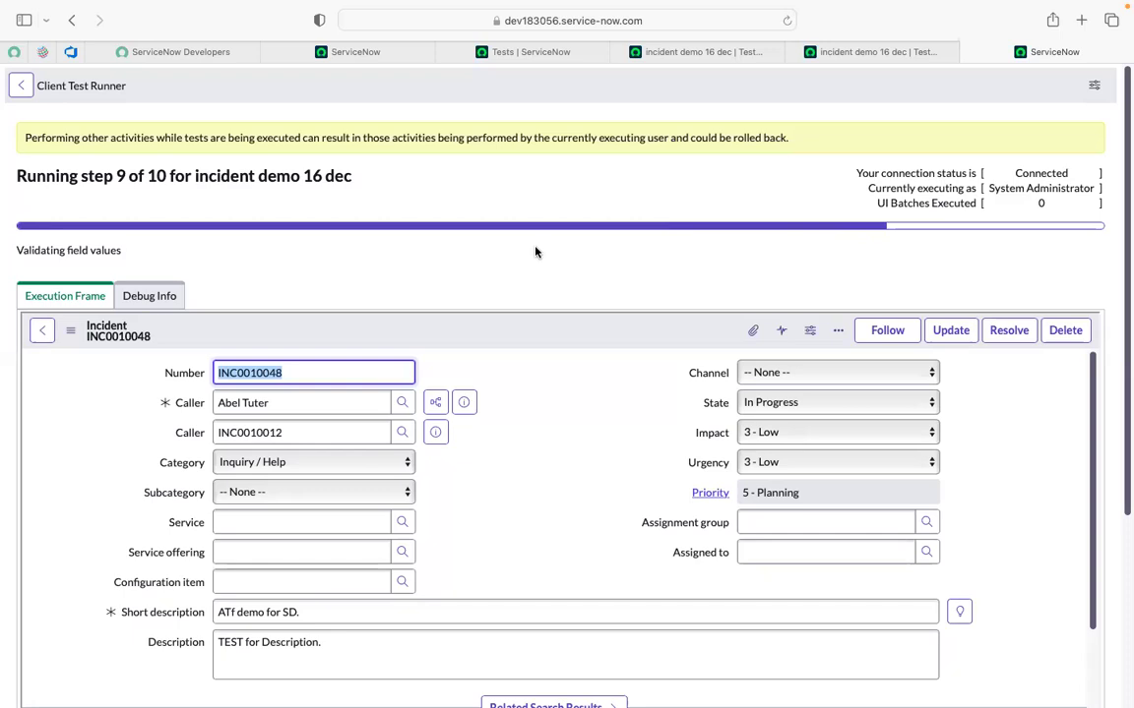
pyautogui.scroll(-2, 535, 252)
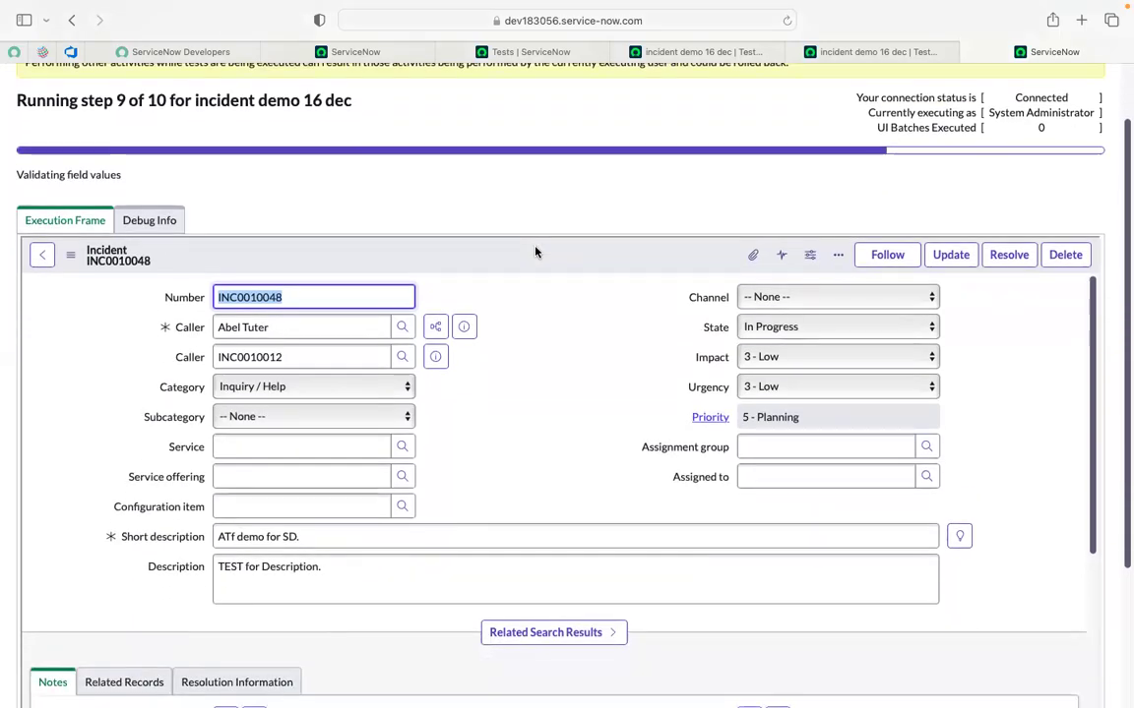
pyautogui.scroll(-5, 536, 252)
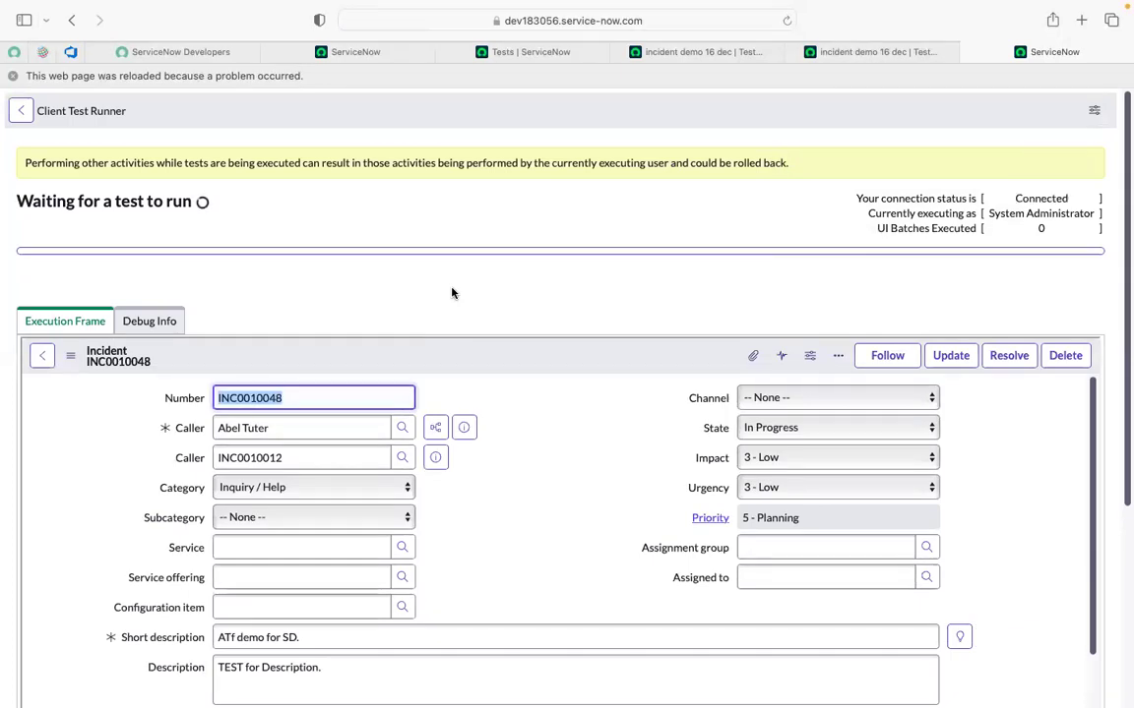
pyautogui.scroll(-1, 451, 292)
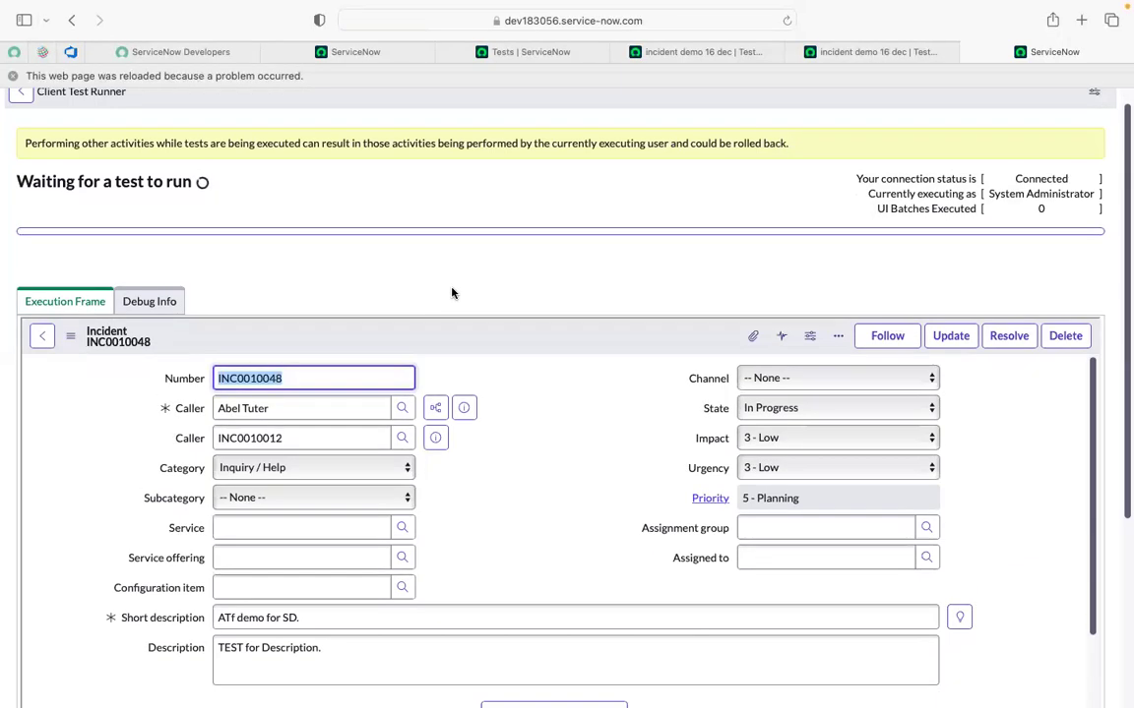
pyautogui.scroll(-5, 452, 292)
pyautogui.scroll(5, 452, 292)
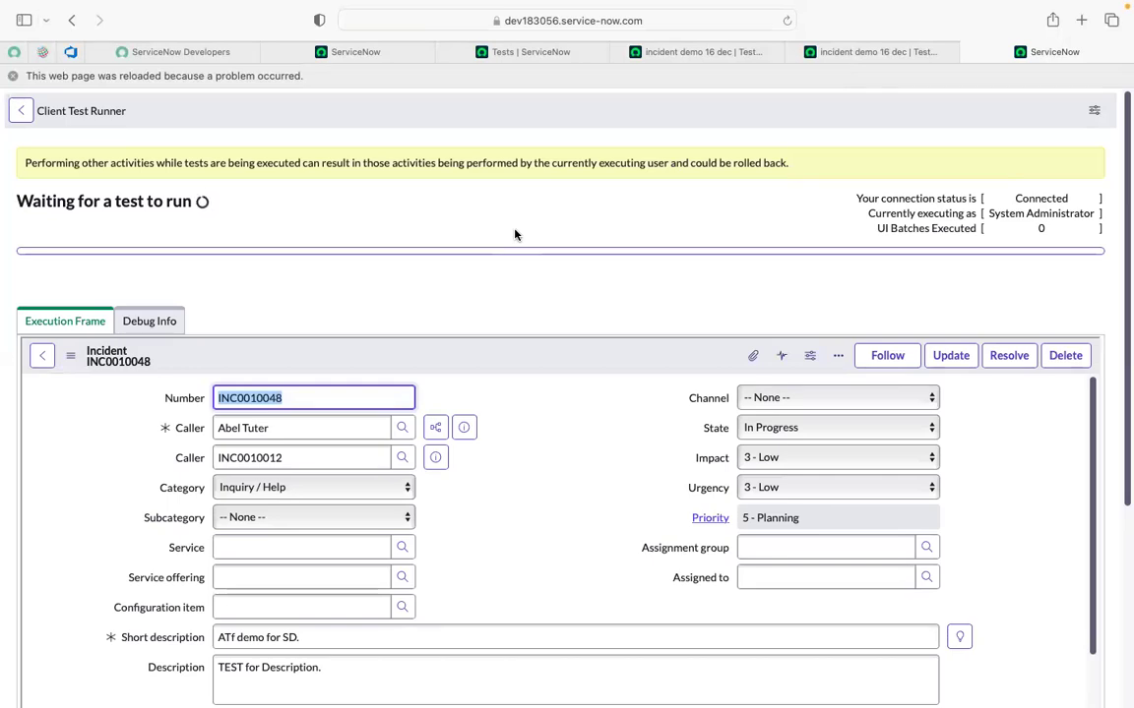
# Look over the test step list, Client Test Runner and Tests list tabs.
pyautogui.click(691, 54)
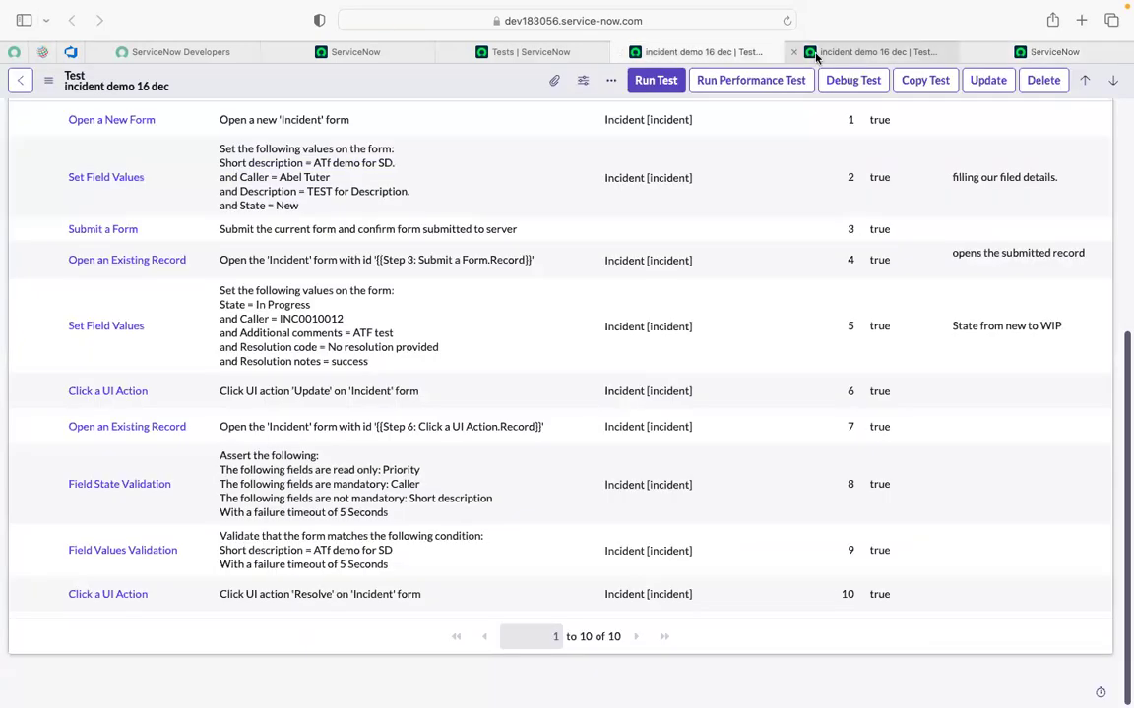
pyautogui.click(816, 54)
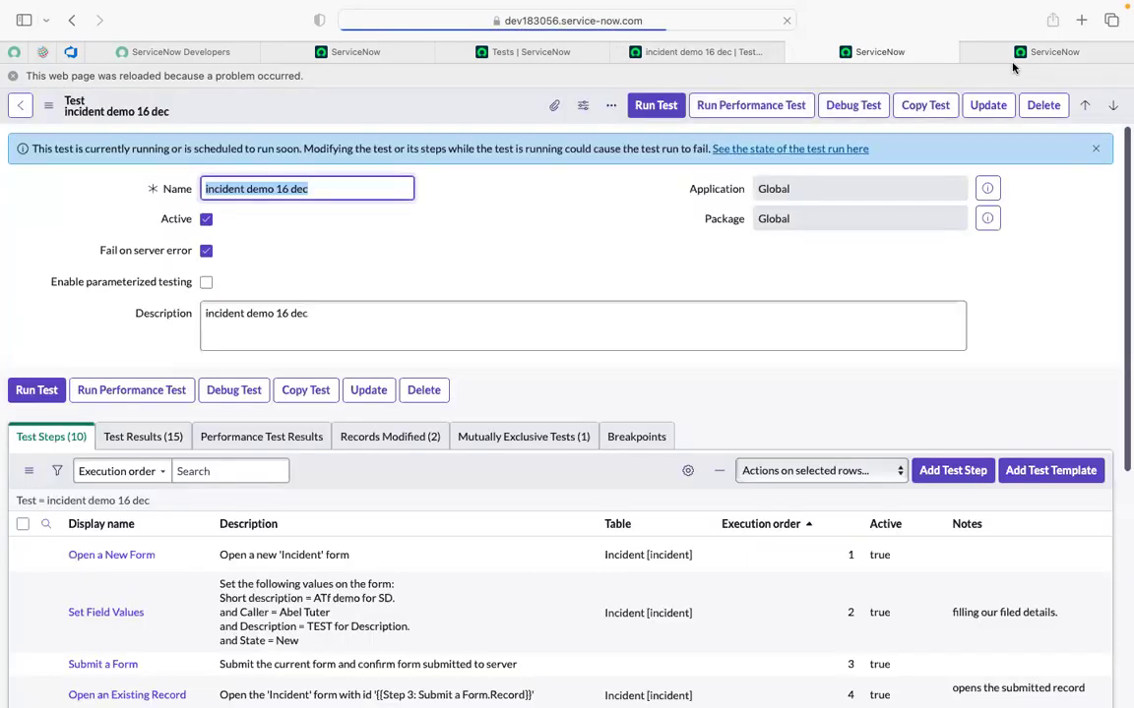
pyautogui.click(1008, 57)
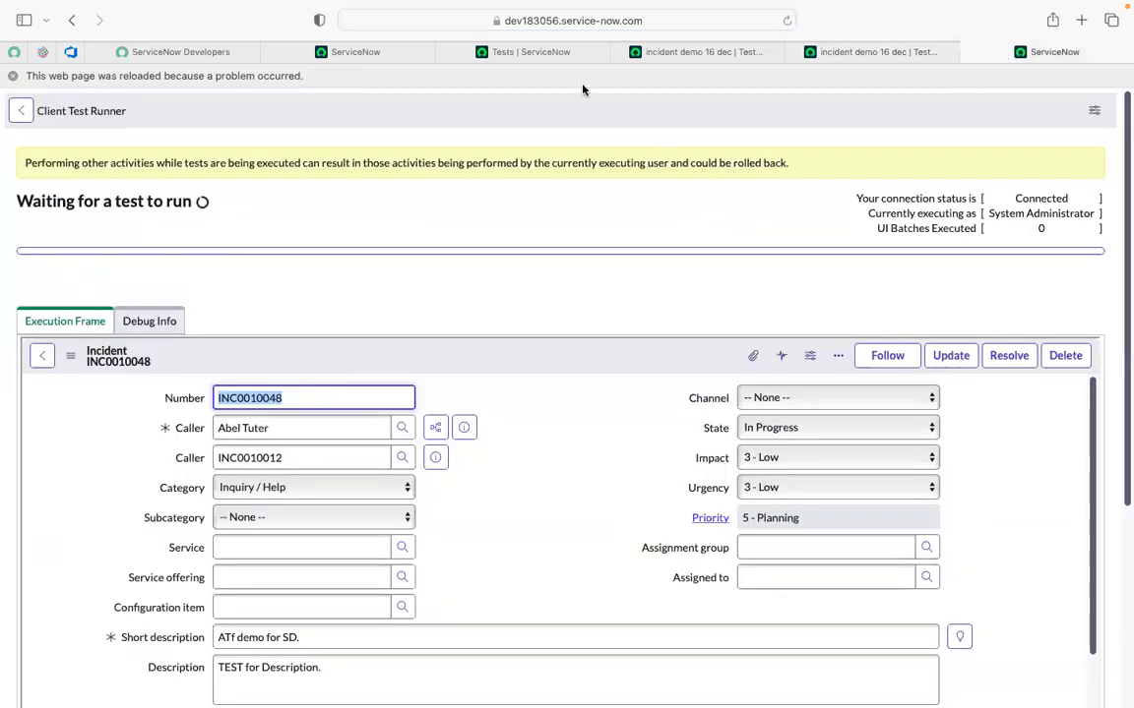
pyautogui.scroll(10, 492, 177)
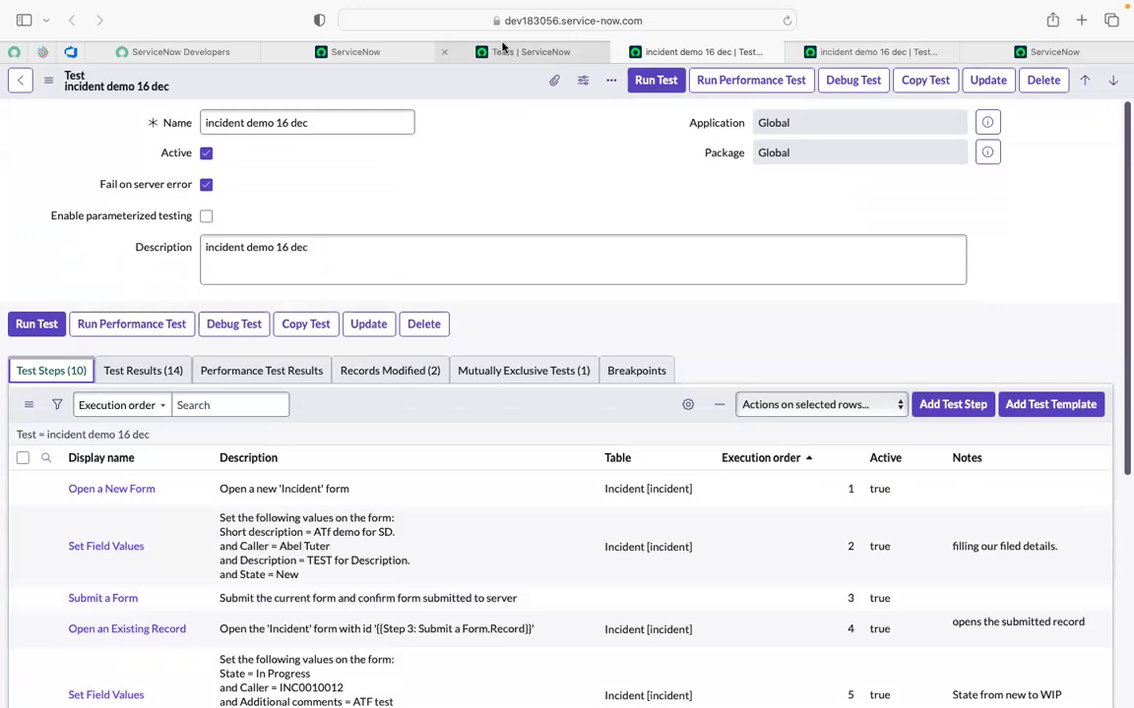
pyautogui.click(504, 49)
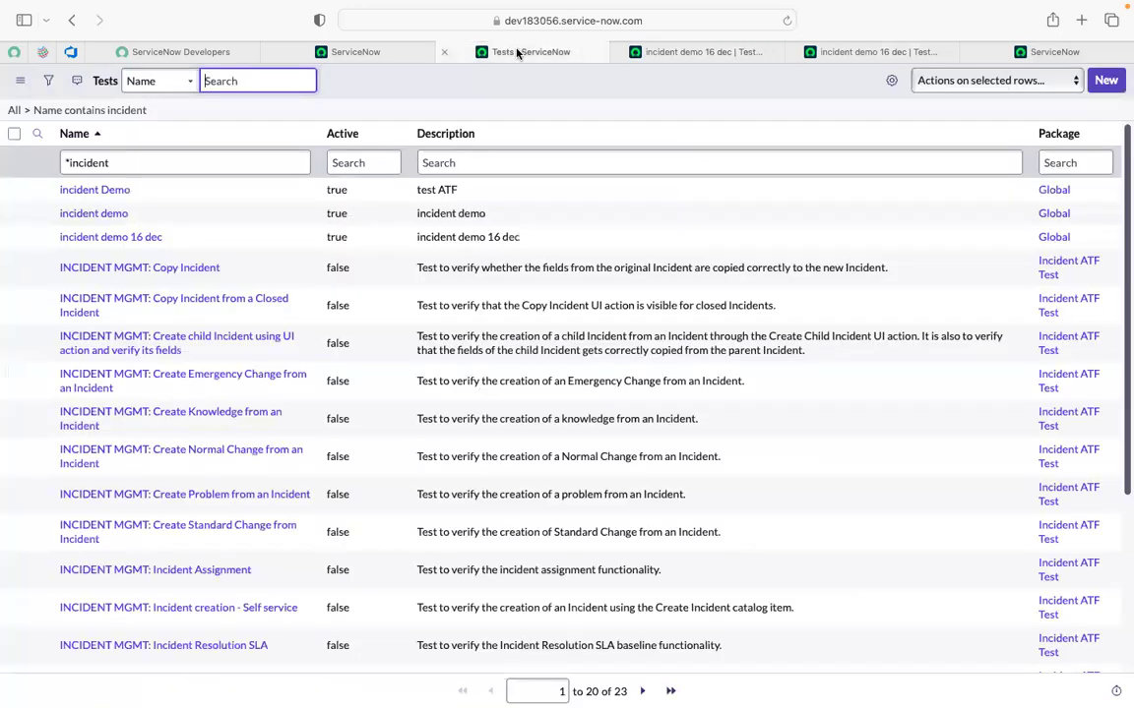
pyautogui.click(674, 57)
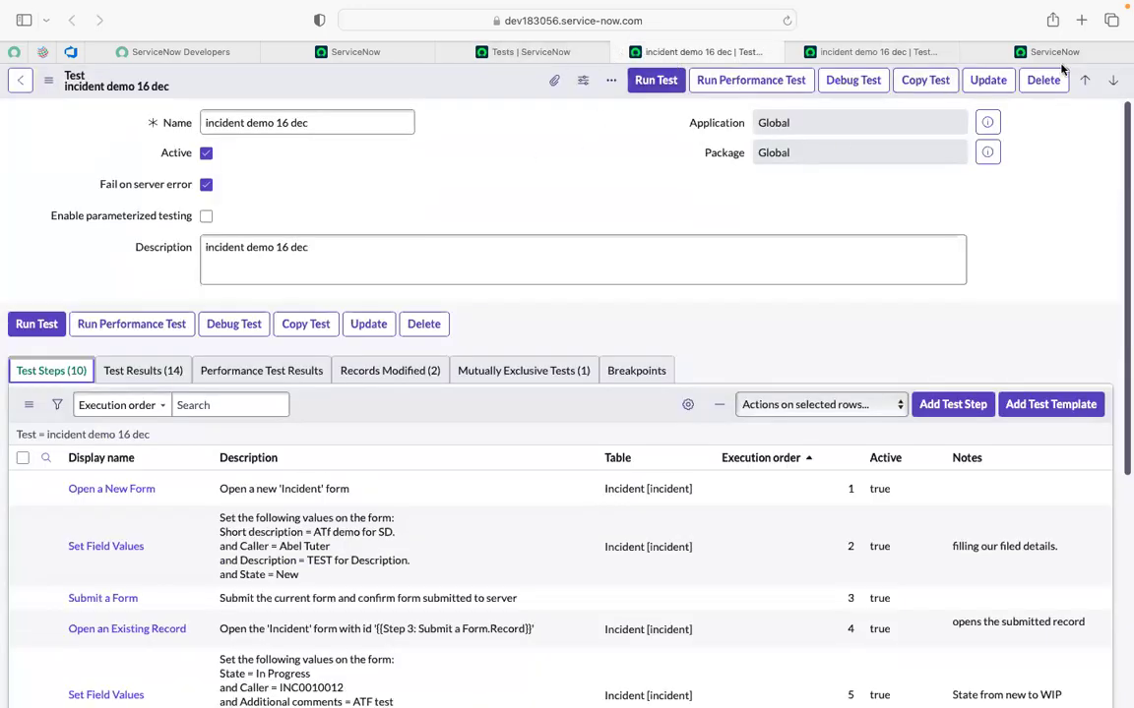
# Reload the Client Test Runner page and return to the incident demo 16 dec record.
pyautogui.click(984, 51)
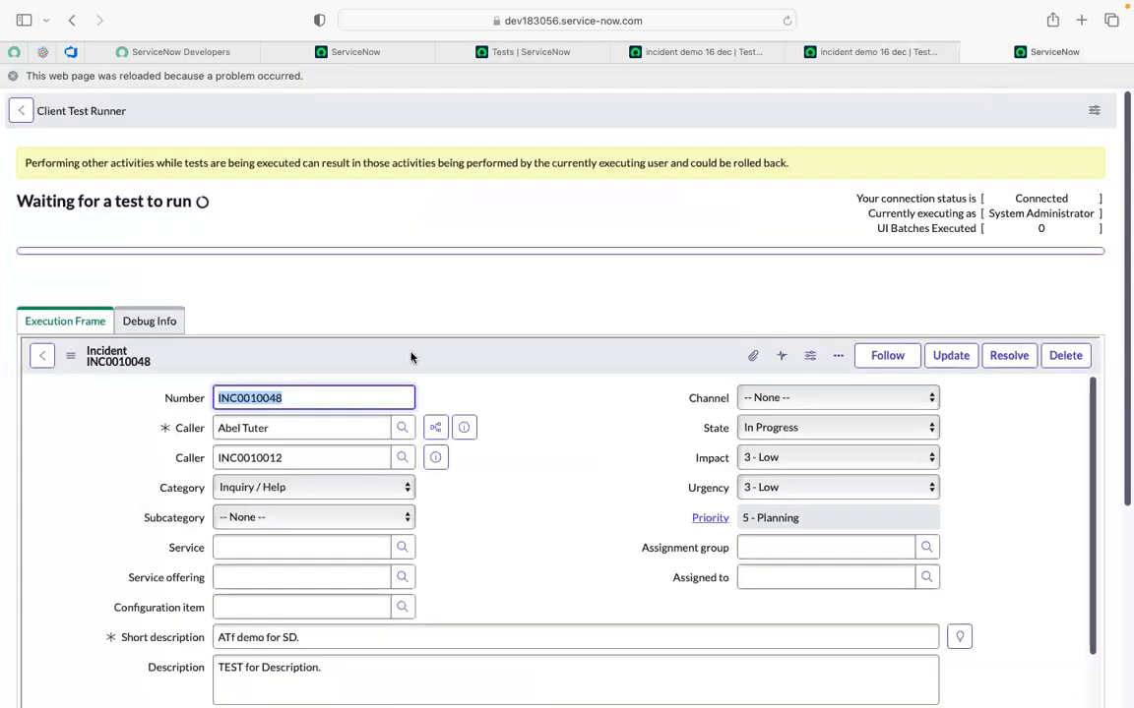
pyautogui.scroll(-3, 413, 358)
pyautogui.scroll(3, 413, 358)
pyautogui.click(786, 20)
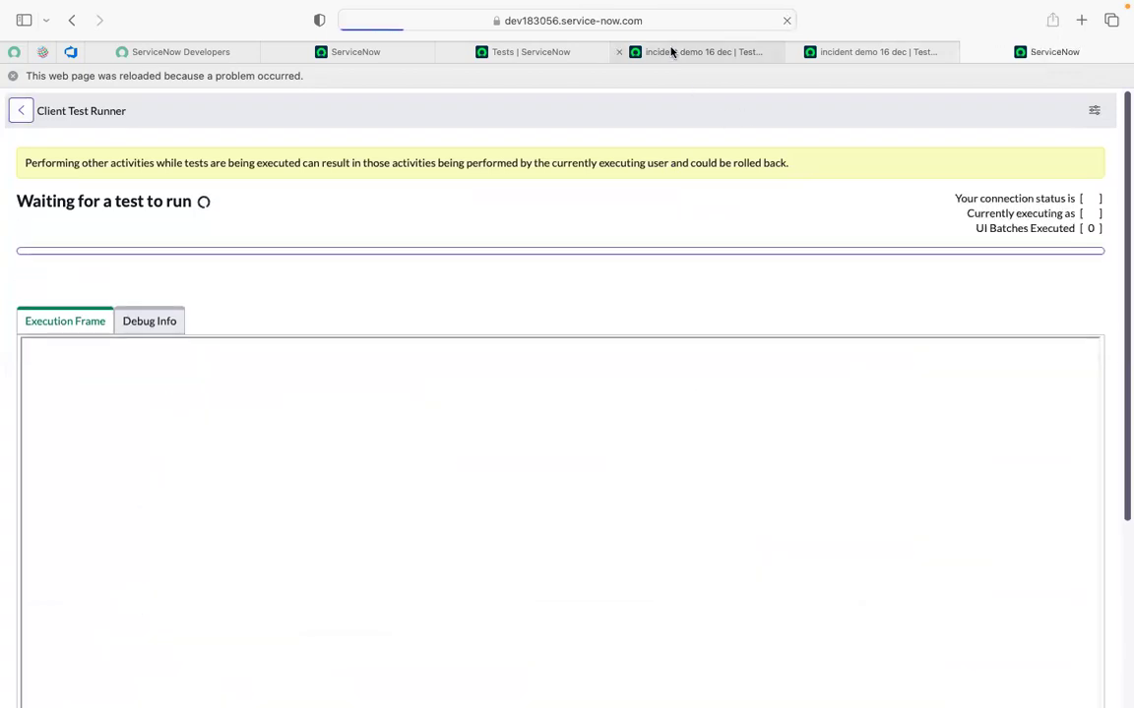
pyautogui.moveTo(671, 52)
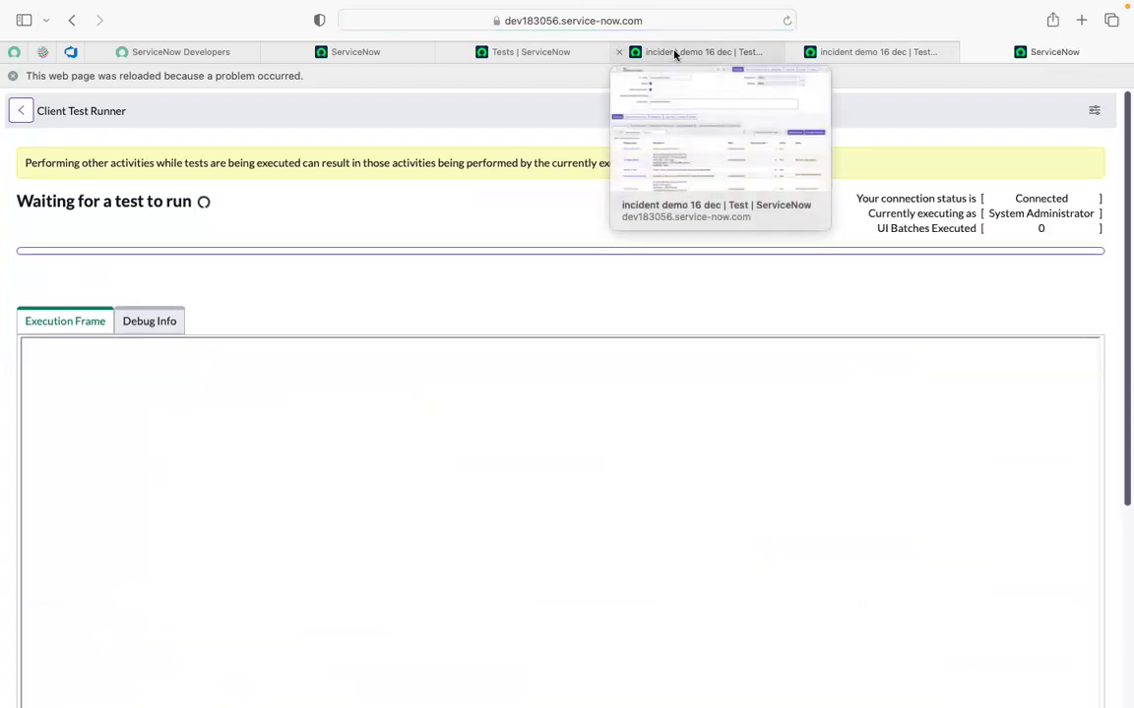
pyautogui.click(675, 52)
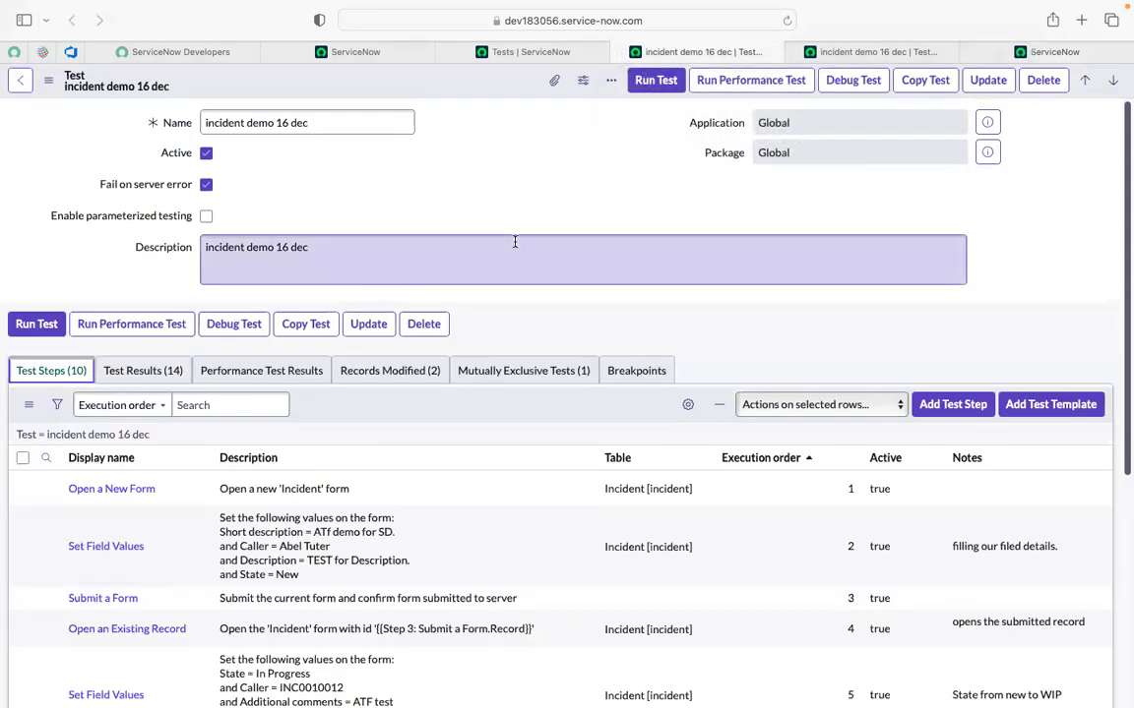
# Dismiss the Pick a Browser dialog, reload the record, and close duplicate test and runner tabs.
pyautogui.click(654, 80)
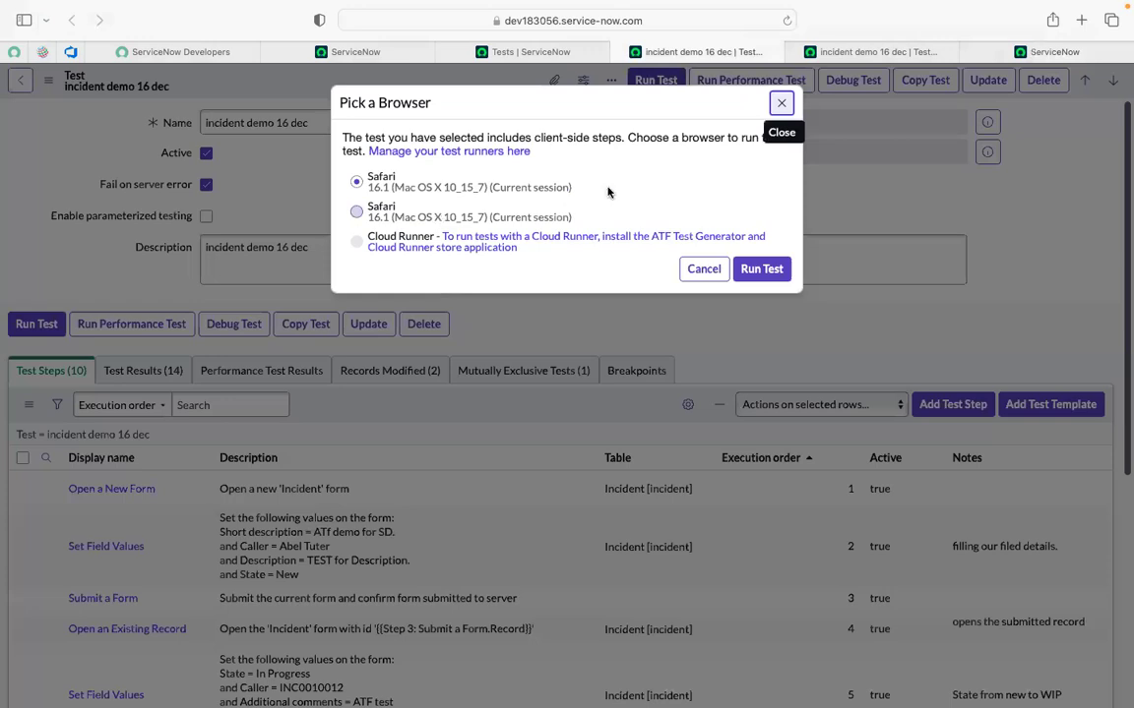
pyautogui.click(781, 102)
pyautogui.click(788, 20)
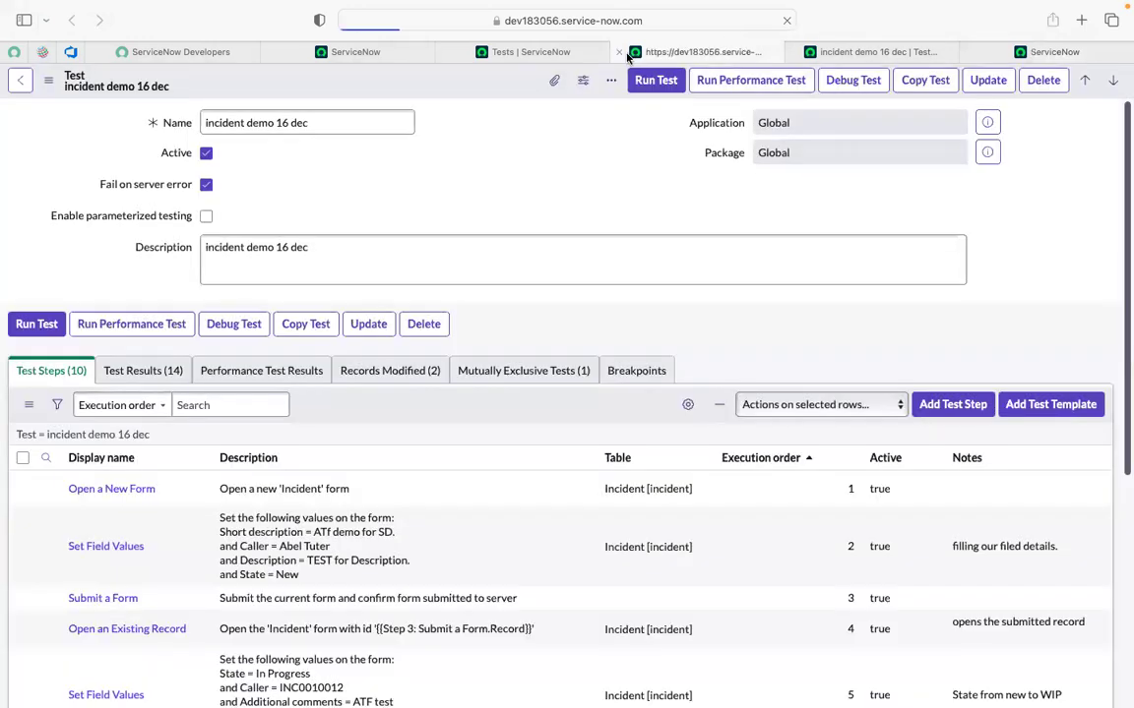
pyautogui.click(620, 52)
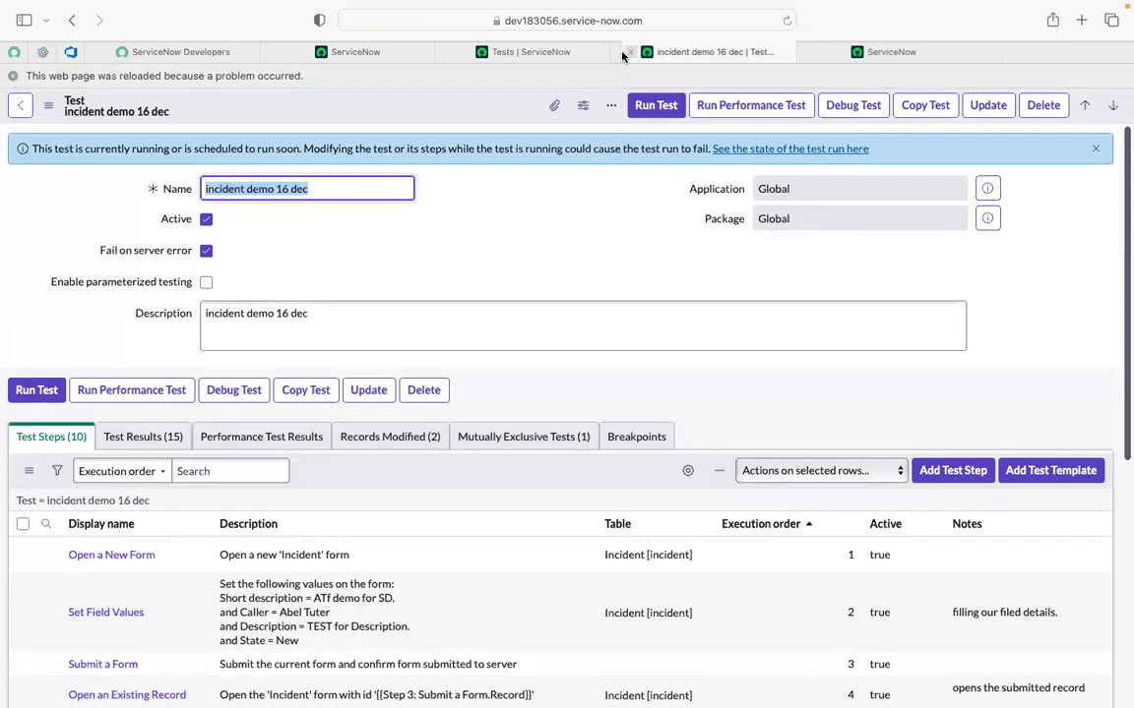
pyautogui.click(620, 52)
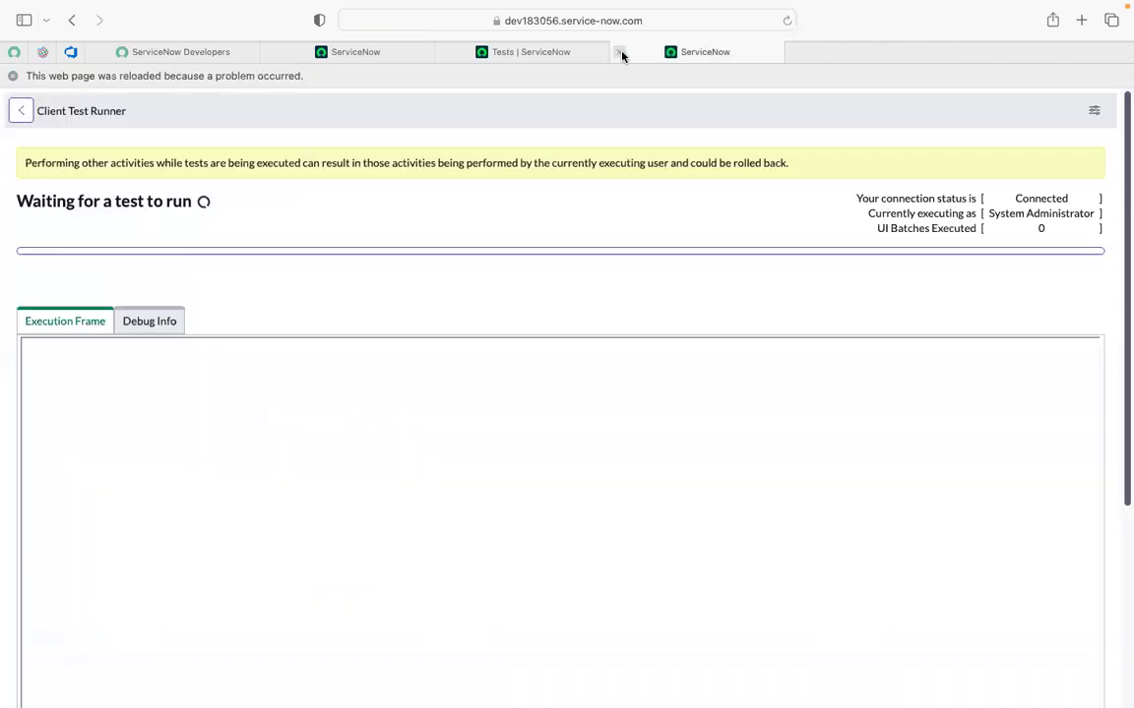
pyautogui.click(620, 52)
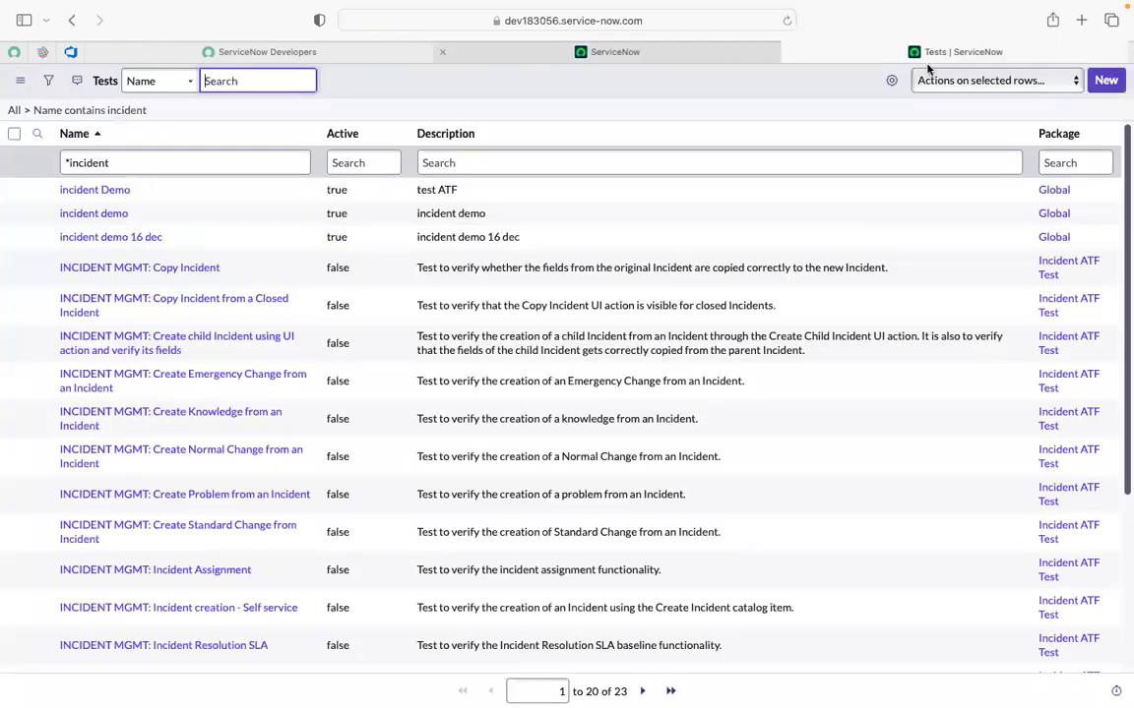
# Reopen incident demo 16 dec from the Tests list and view its current run state.
pyautogui.keyDown('super'); pyautogui.click(131, 240); pyautogui.keyUp('super')
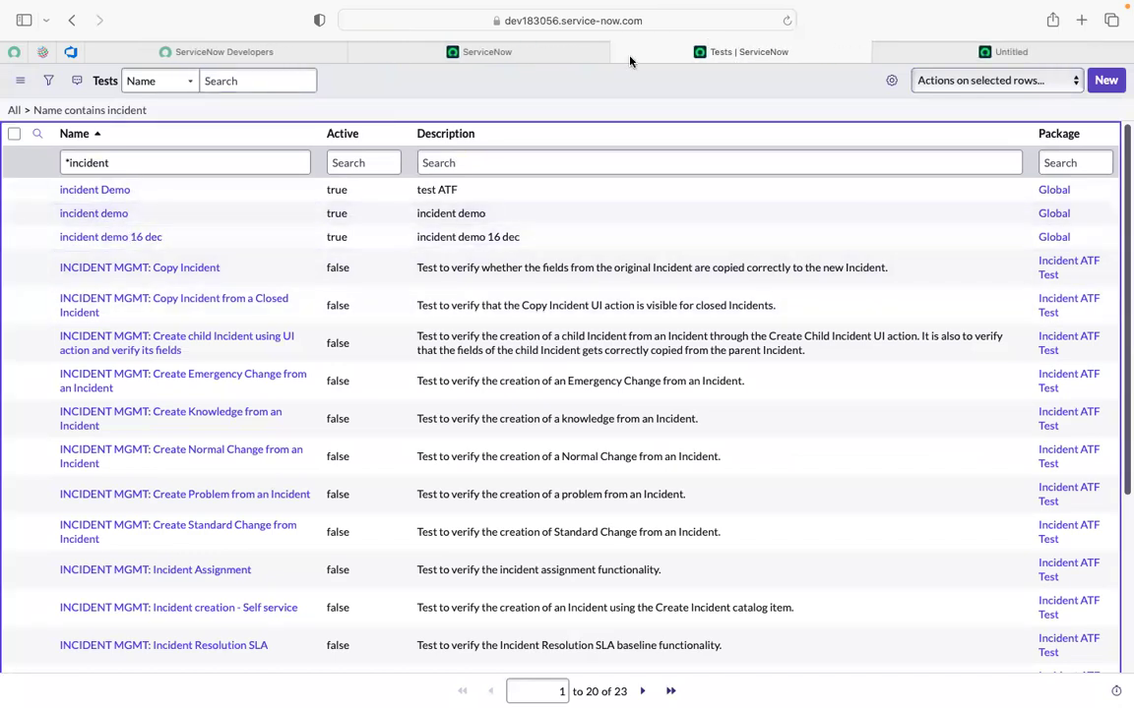
pyautogui.click(906, 54)
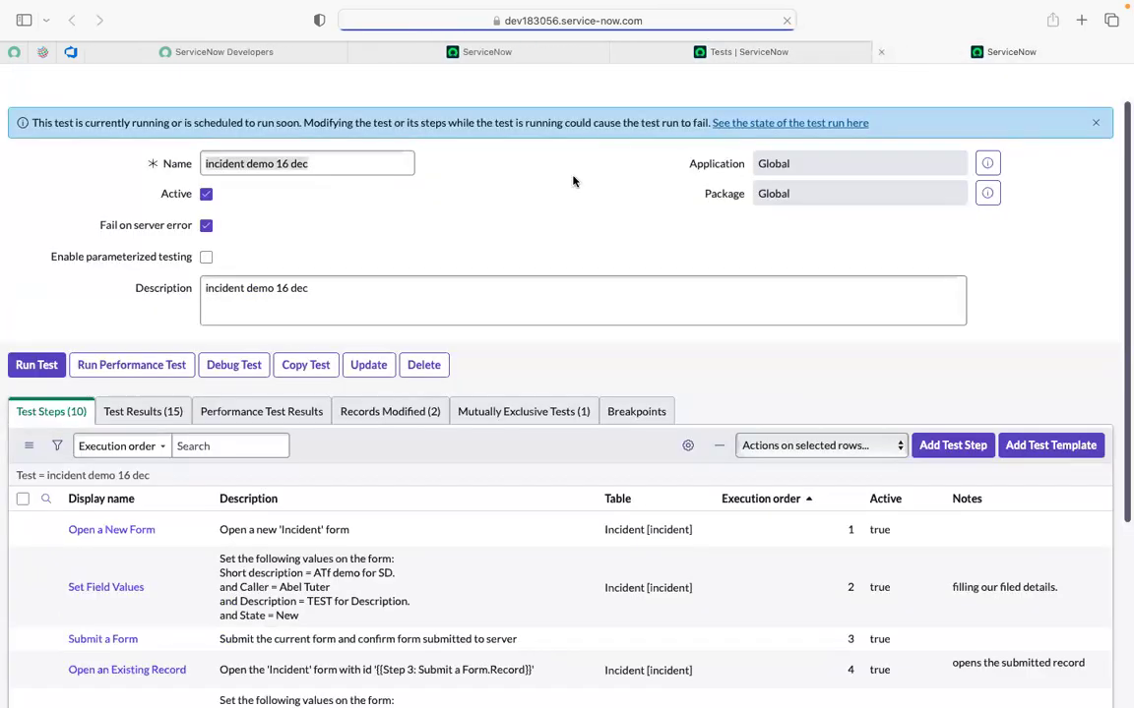
pyautogui.keyDown('super'); pyautogui.click(770, 126); pyautogui.keyUp('super')
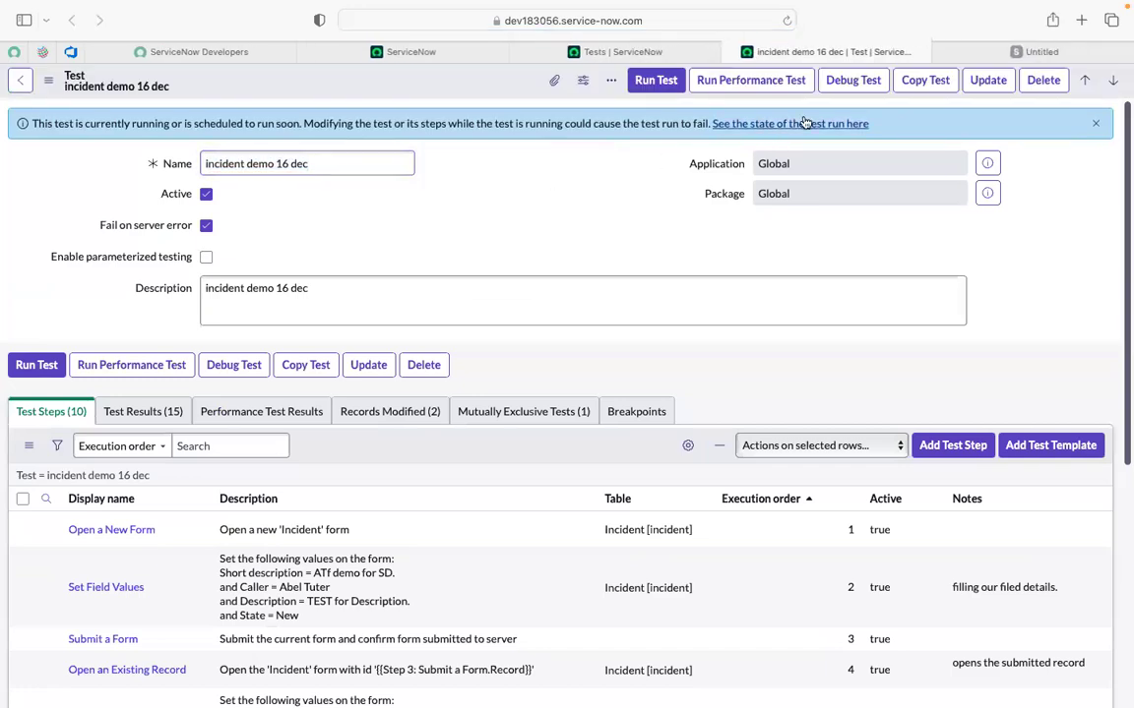
pyautogui.click(1031, 52)
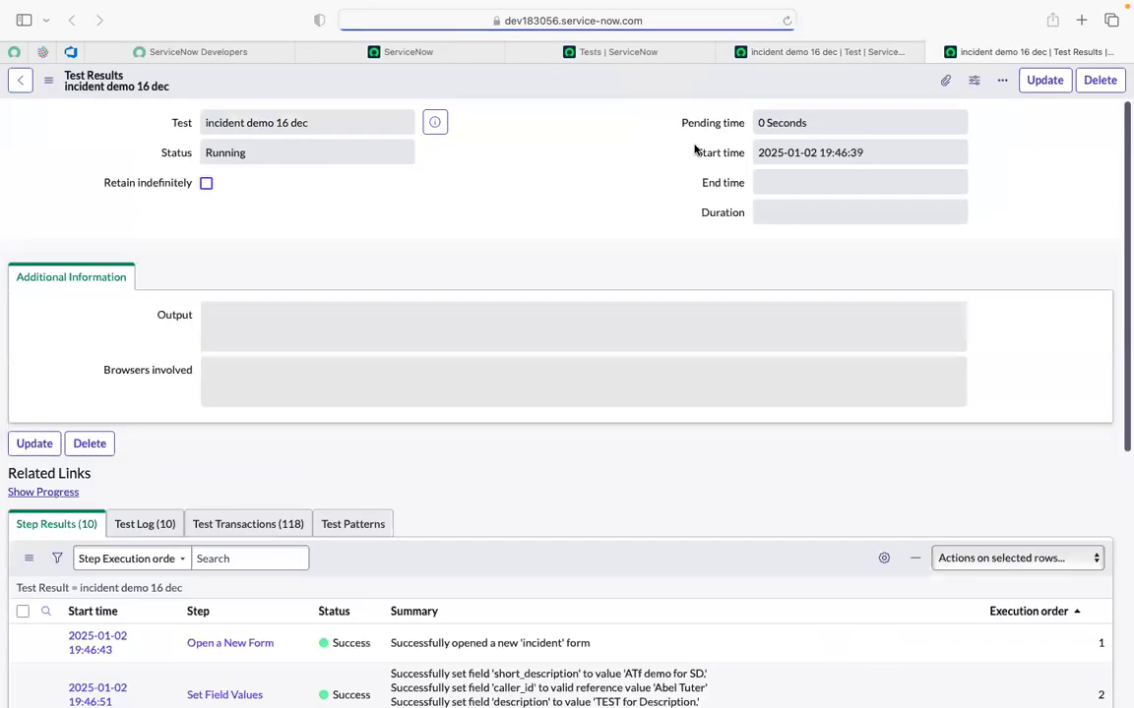
pyautogui.scroll(-5, 433, 393)
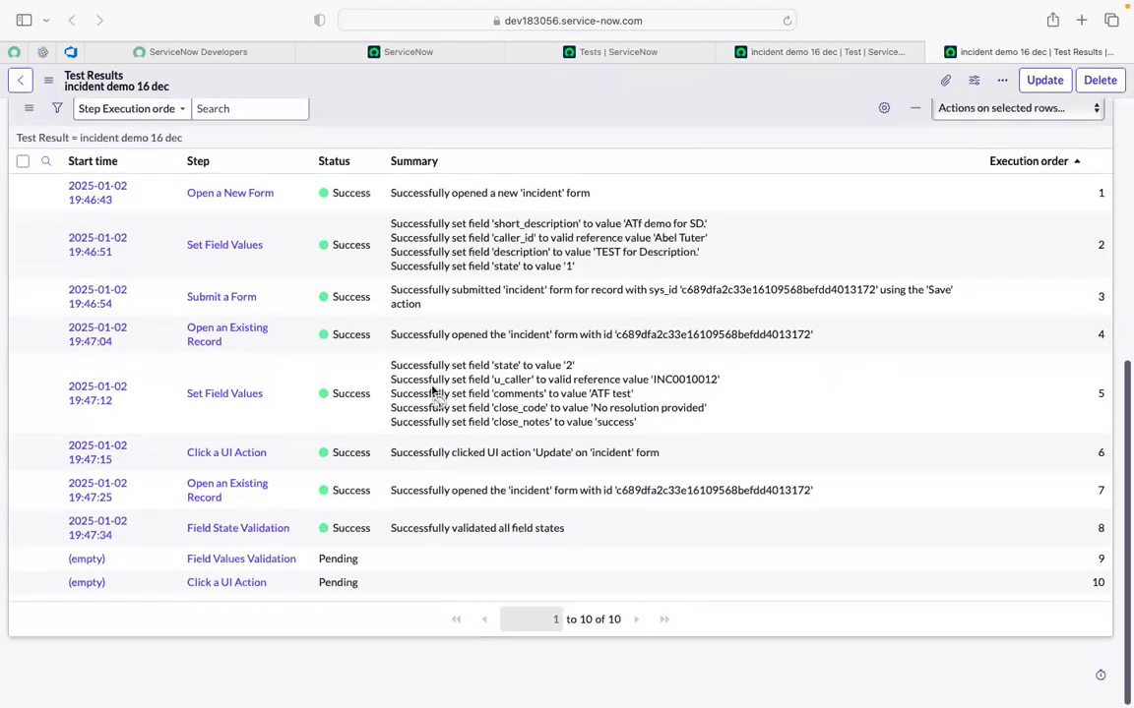
pyautogui.scroll(5, 341, 451)
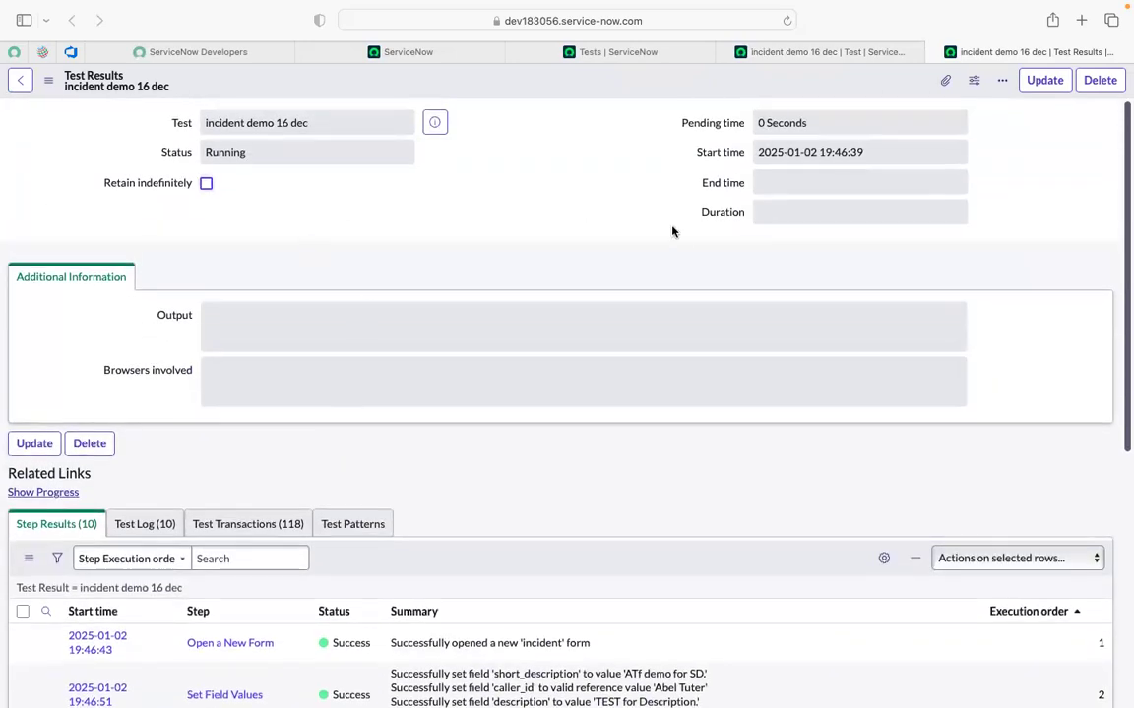
pyautogui.scroll(-5, 675, 236)
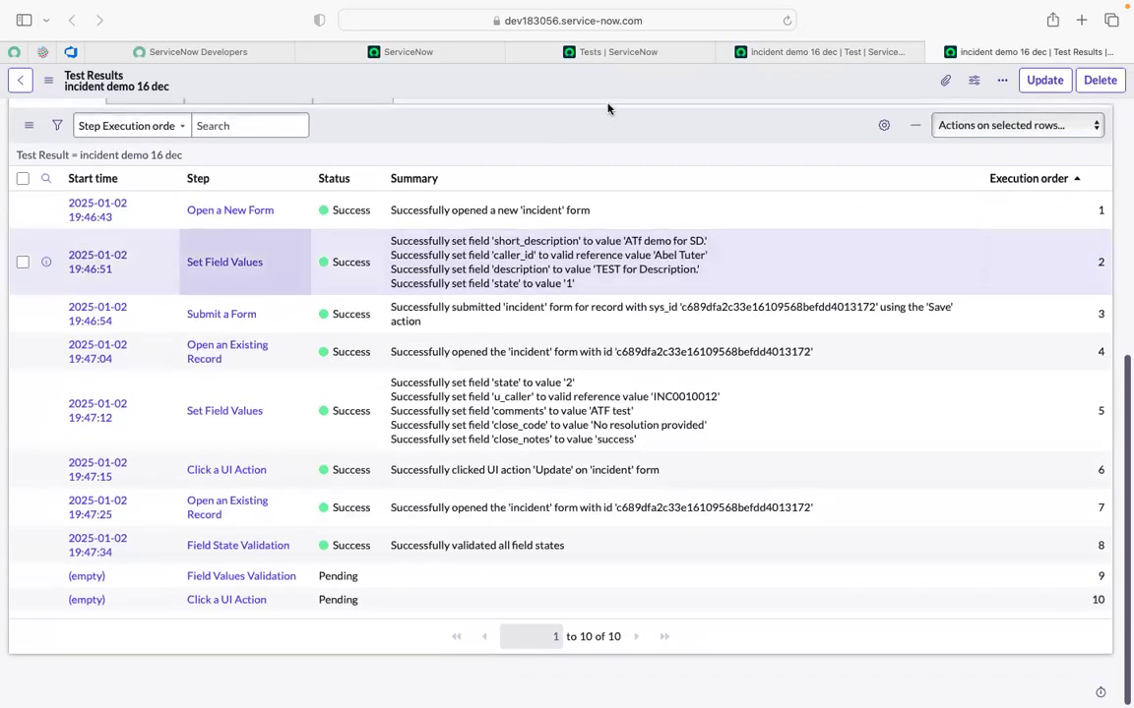
pyautogui.click(776, 53)
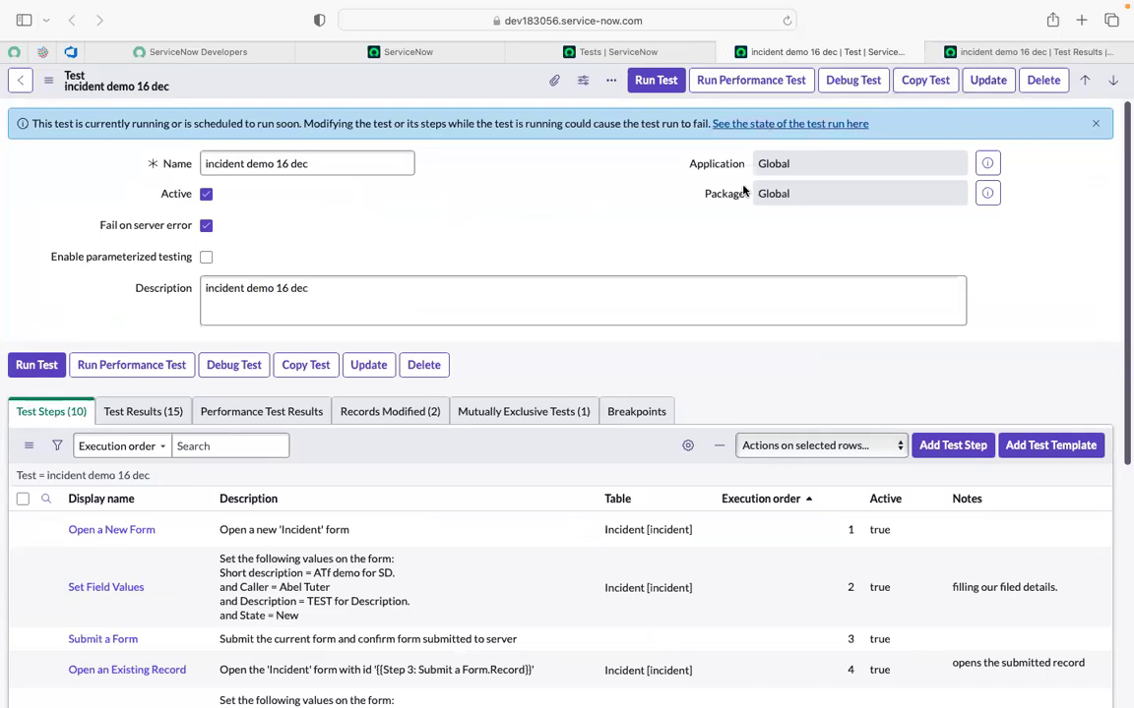
# Start another incident demo 16 dec run in the Safari session and view the test in progress.
pyautogui.click(656, 82)
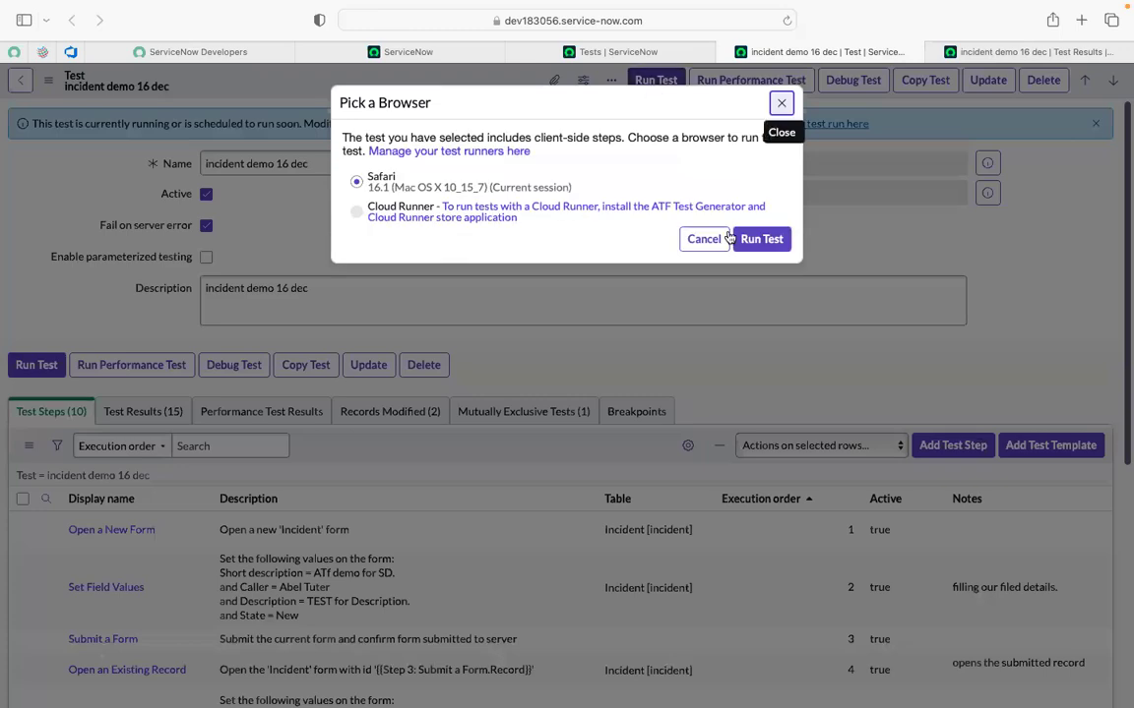
pyautogui.click(762, 242)
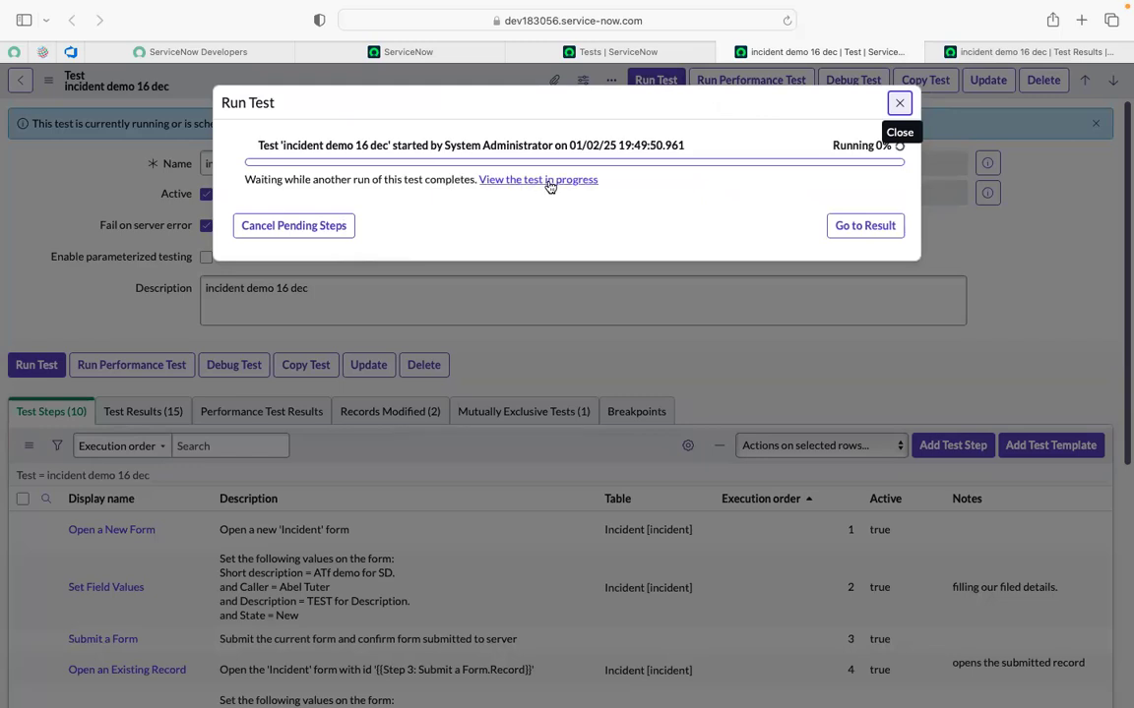
pyautogui.click(549, 183)
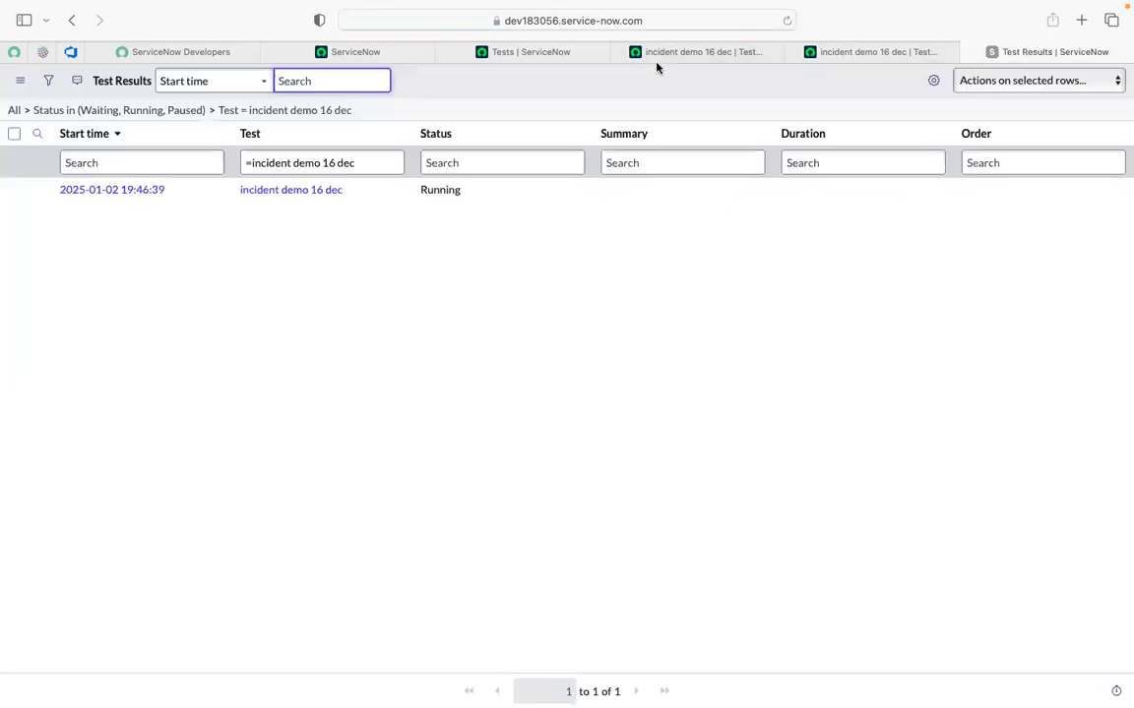
# Delete the stuck 19:46:39 running result, then close the Test Results tab.
pyautogui.click(14, 190)
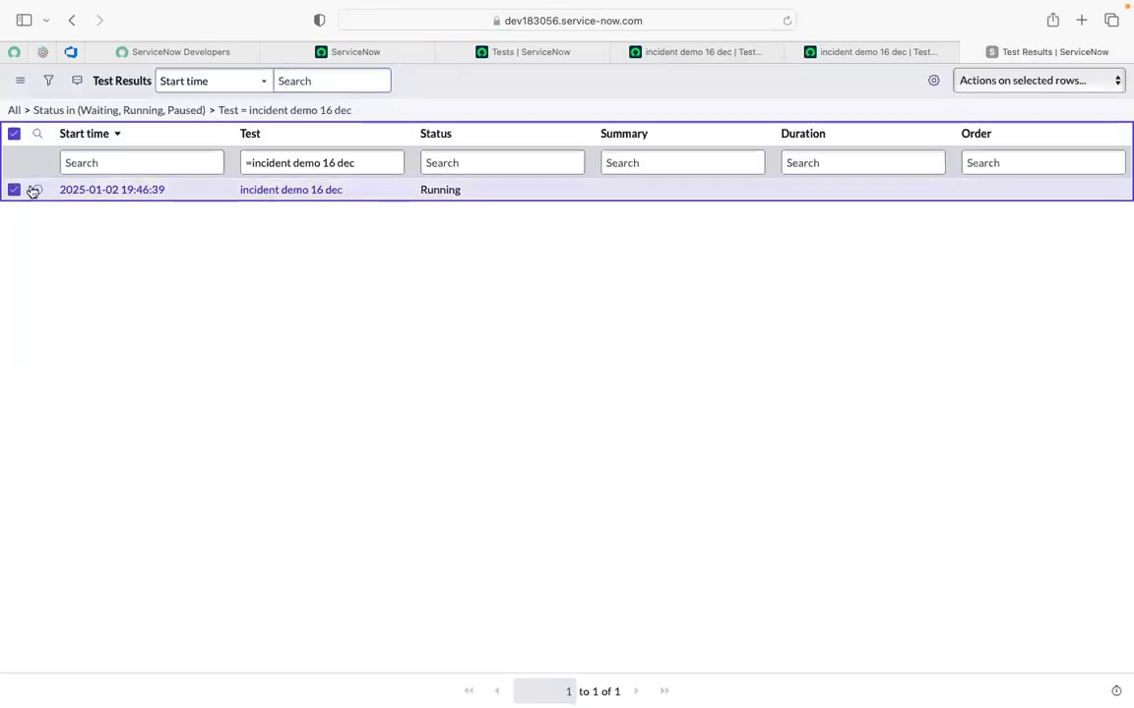
pyautogui.click(999, 93)
pyautogui.click(973, 95)
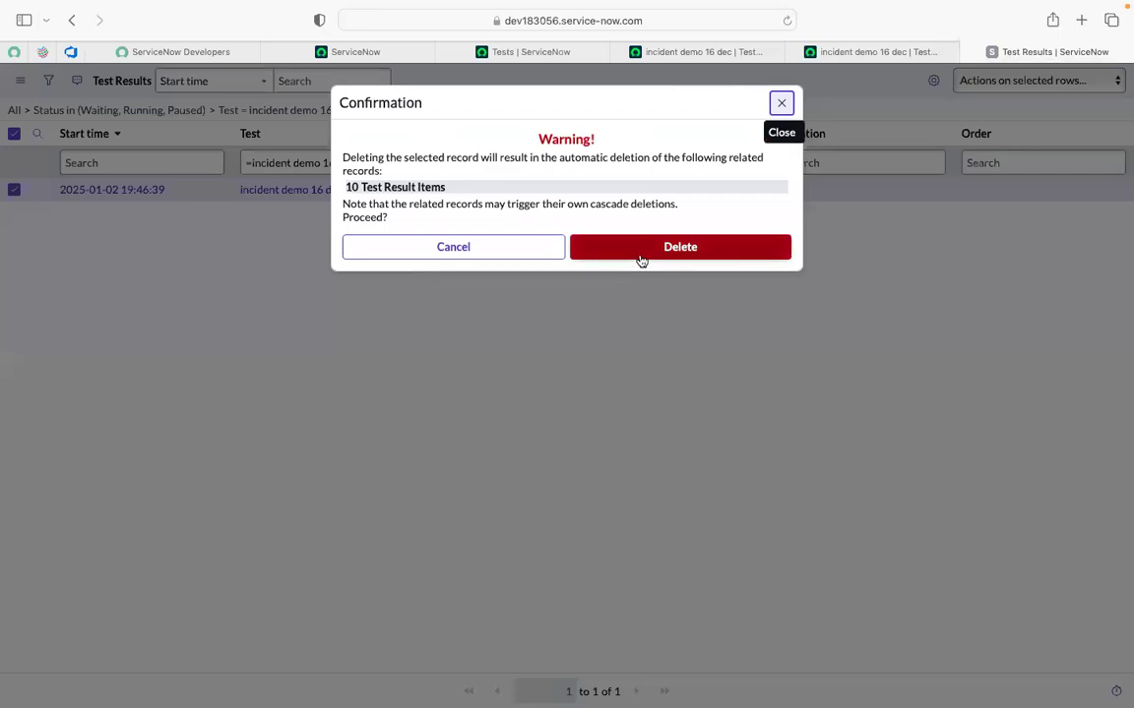
pyautogui.click(638, 253)
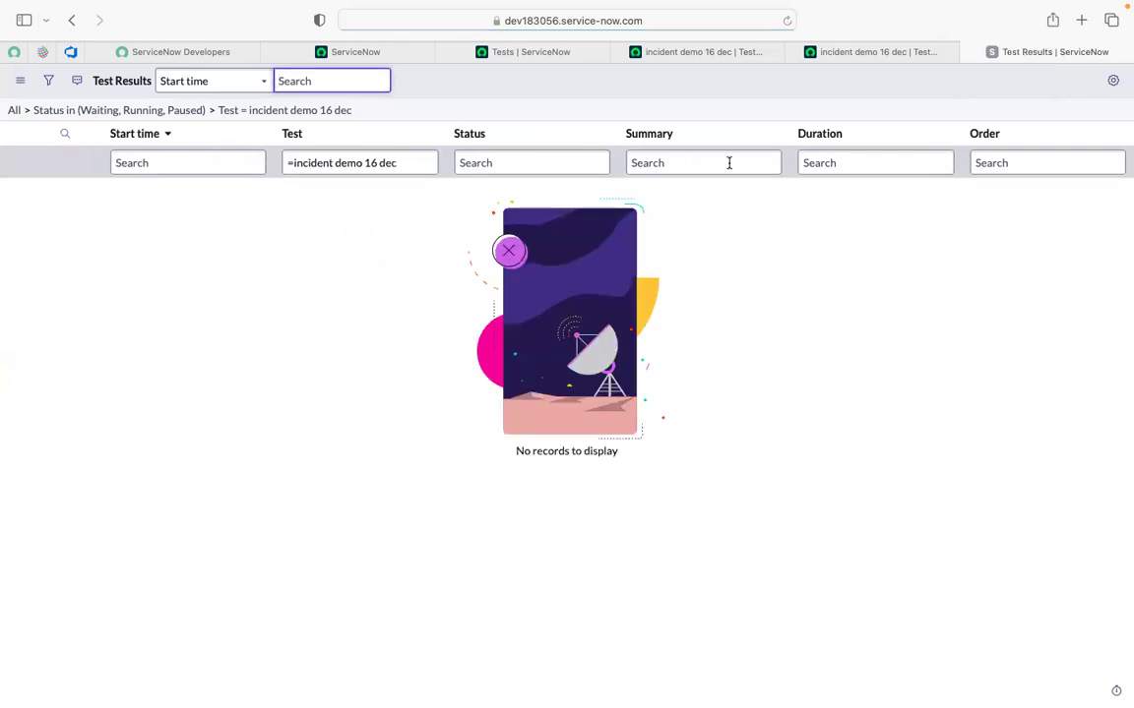
pyautogui.click(969, 55)
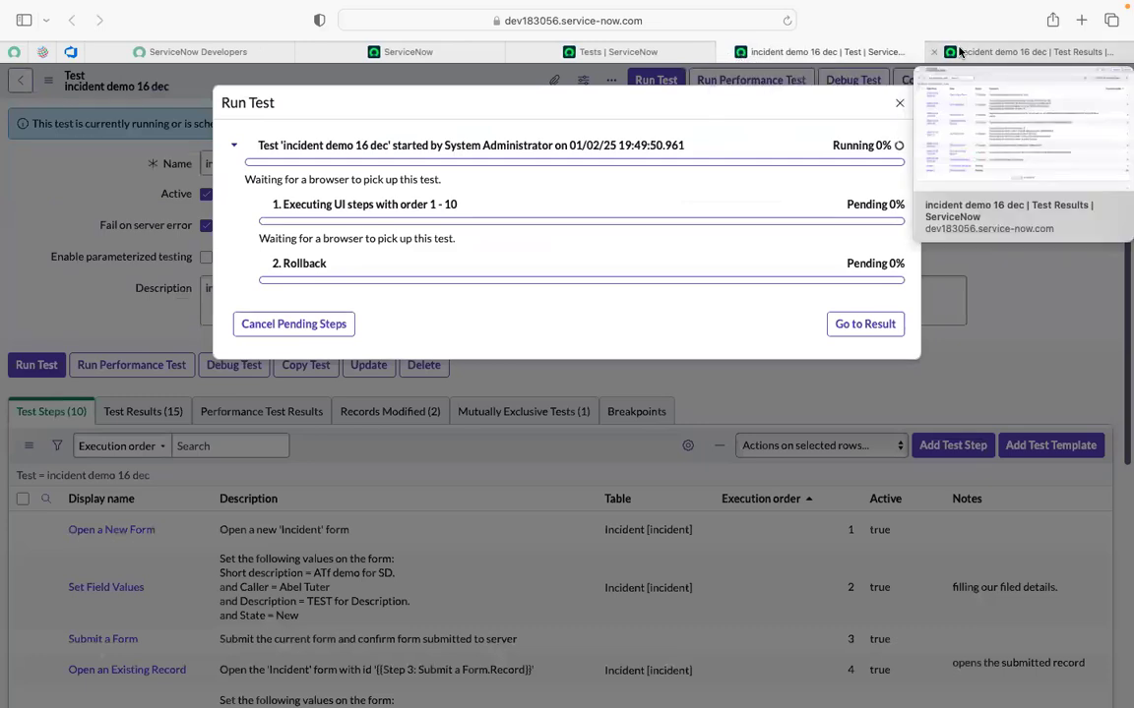
# Close the Test Results tab and return to the ServiceNow home page tab.
pyautogui.click(1013, 51)
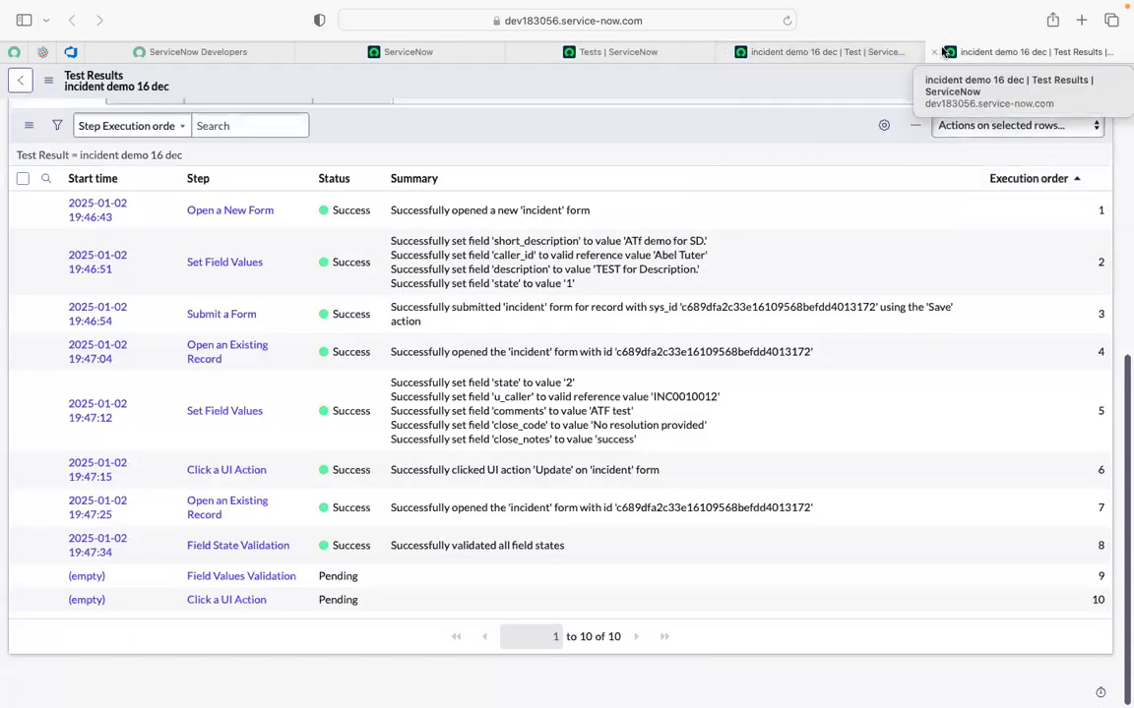
pyautogui.click(934, 52)
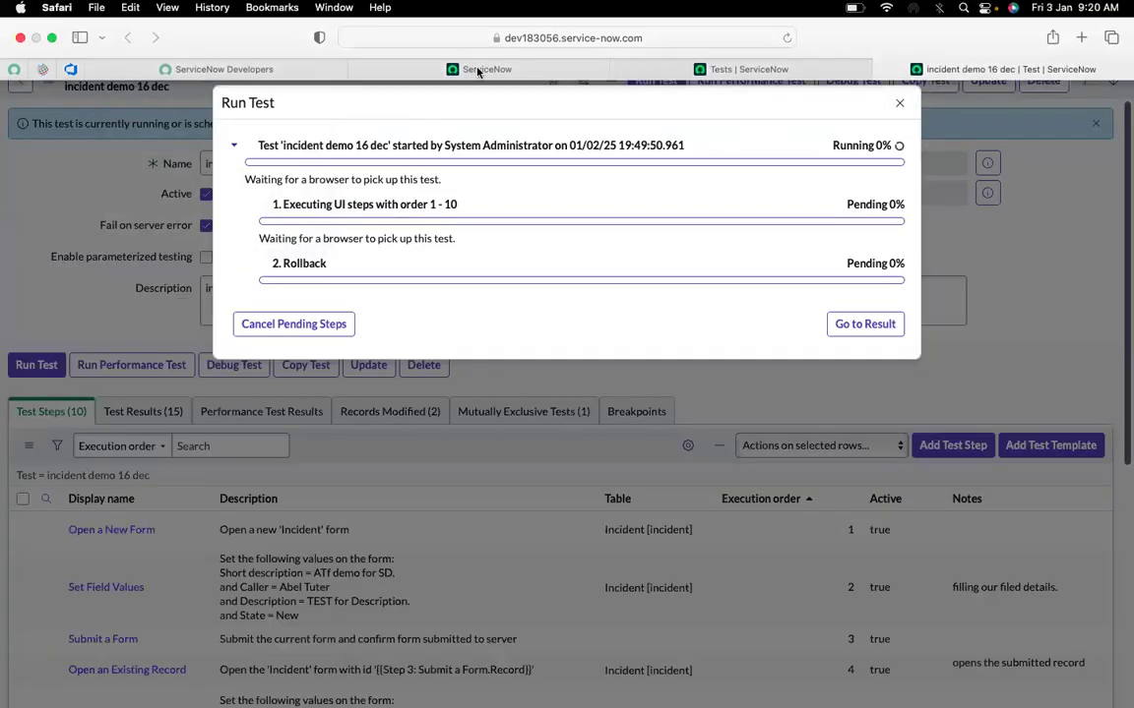
pyautogui.click(378, 73)
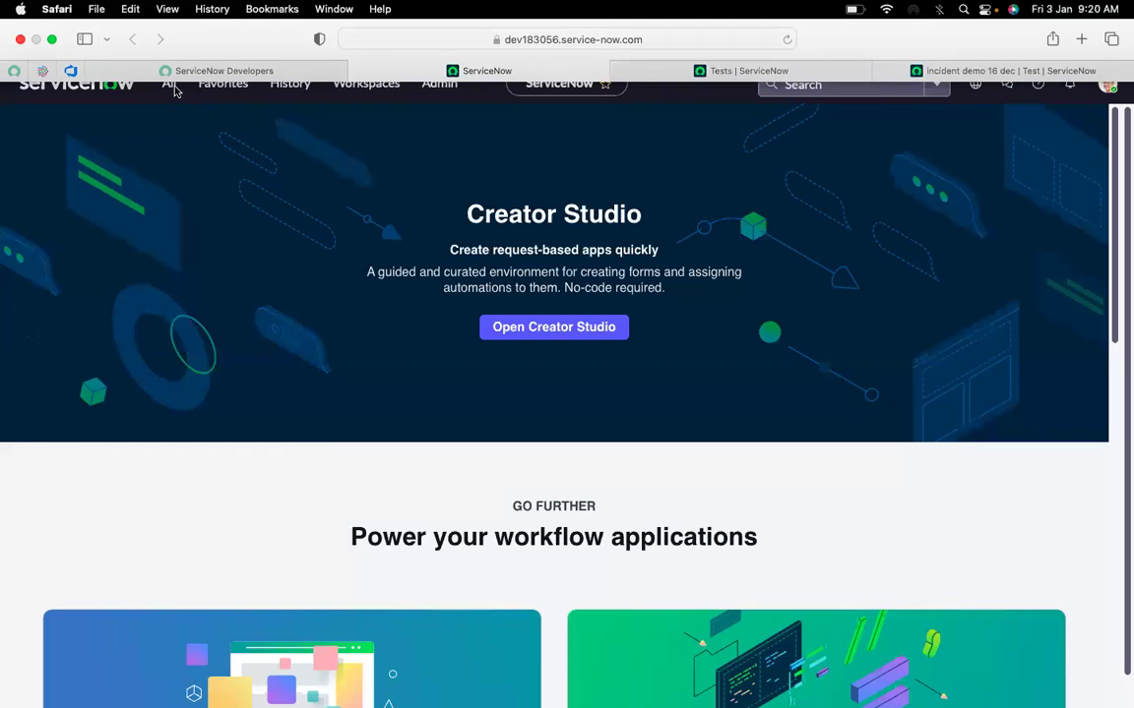
pyautogui.click(52, 41)
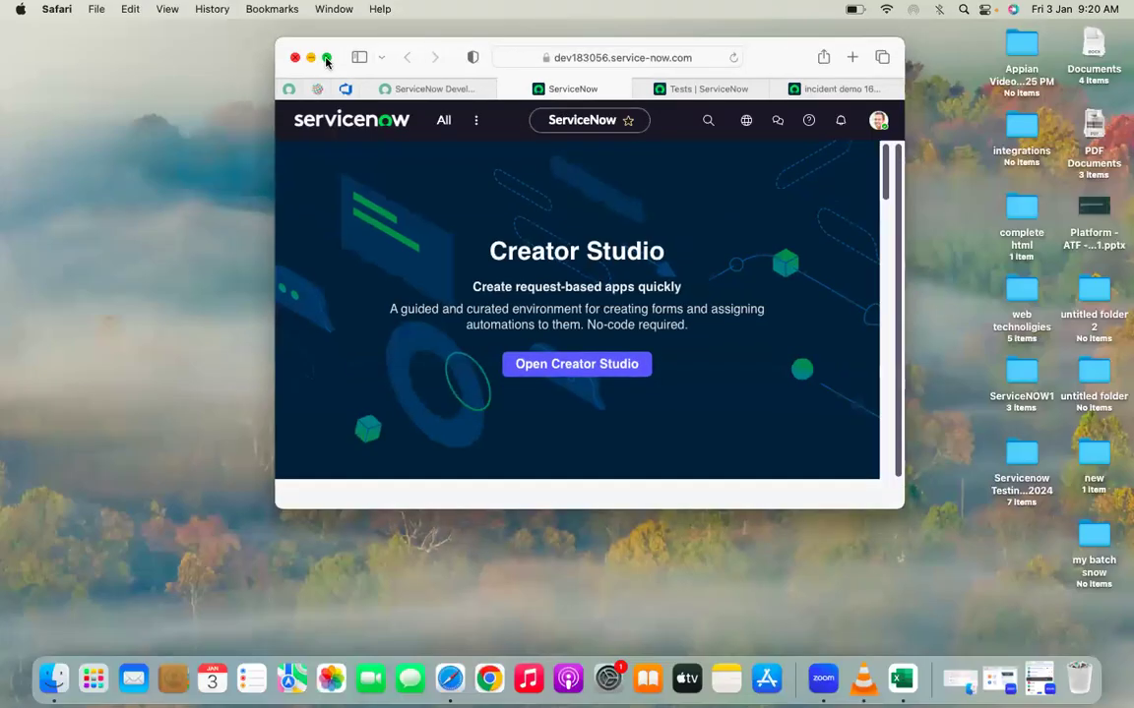
pyautogui.click(327, 59)
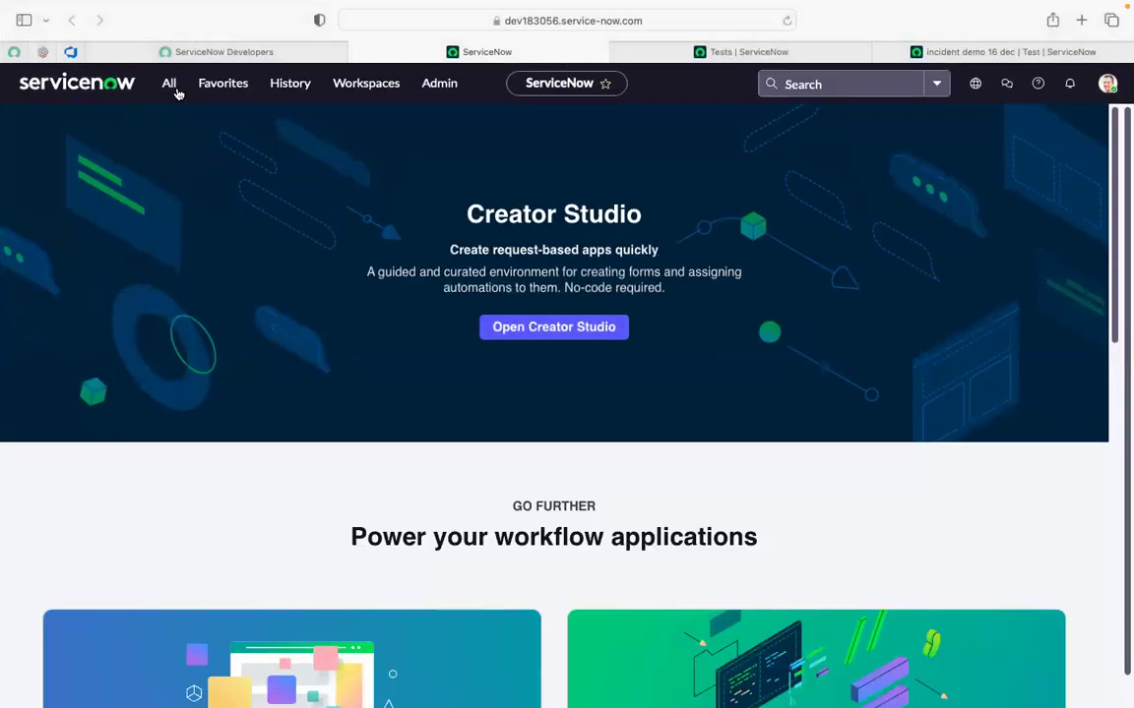
# Filter the All menu for 'client test' and open Client Test Runner in a new tab.
pyautogui.click(170, 88)
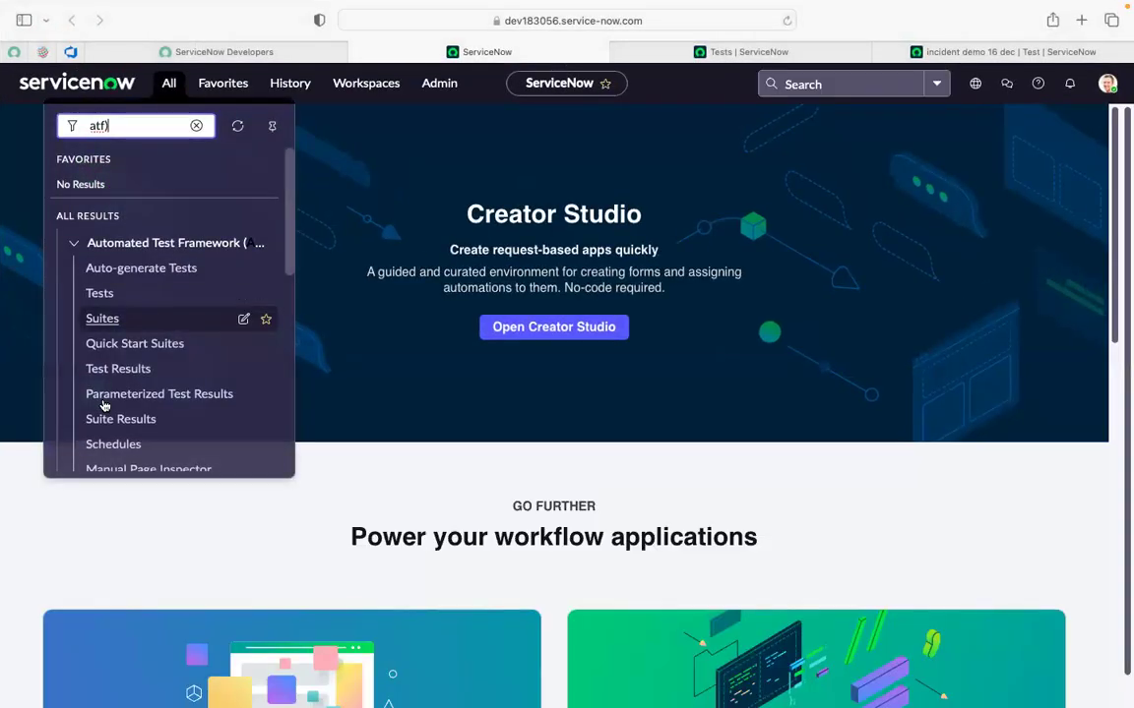
pyautogui.scroll(-1, 104, 405)
pyautogui.scroll(-8, 105, 405)
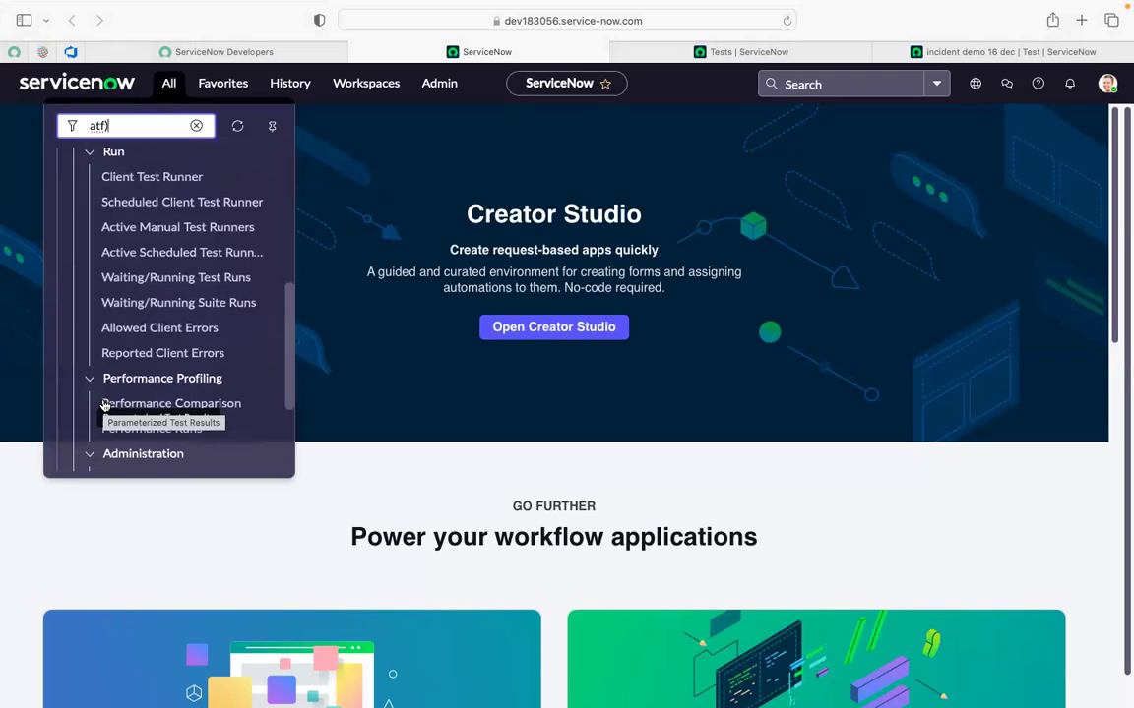
pyautogui.scroll(-2, 98, 408)
pyautogui.scroll(10, 93, 411)
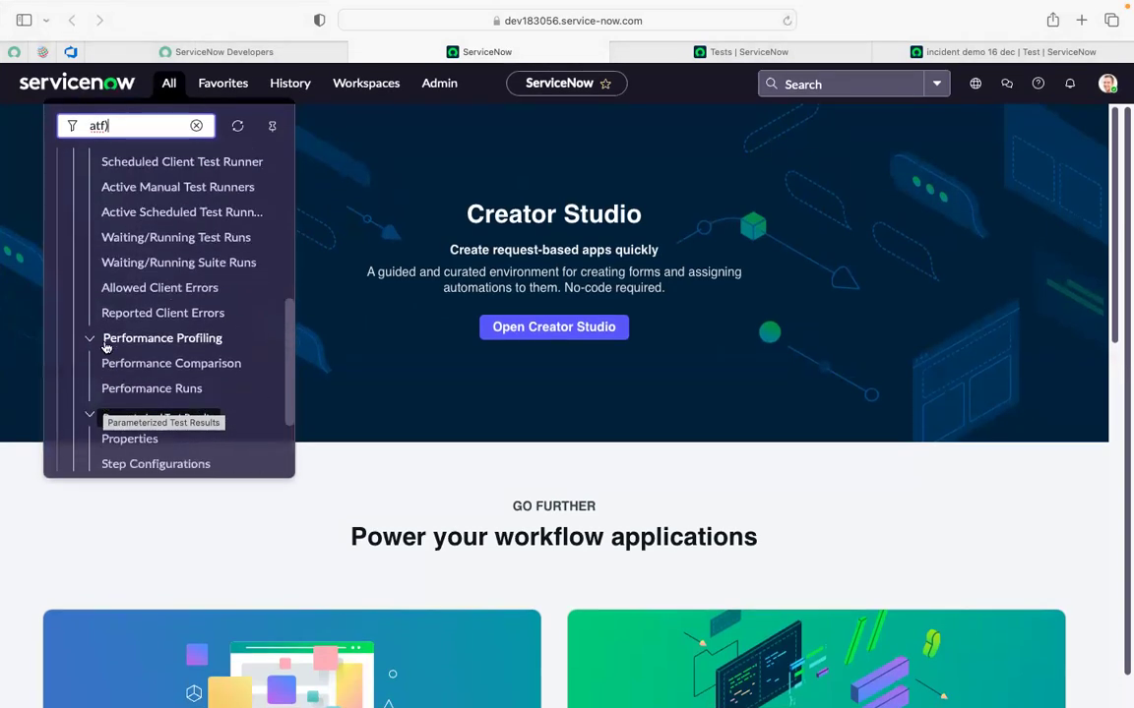
pyautogui.press('BackSpace')
pyautogui.press('BackSpace')
pyautogui.press('BackSpace')
pyautogui.write('cl')
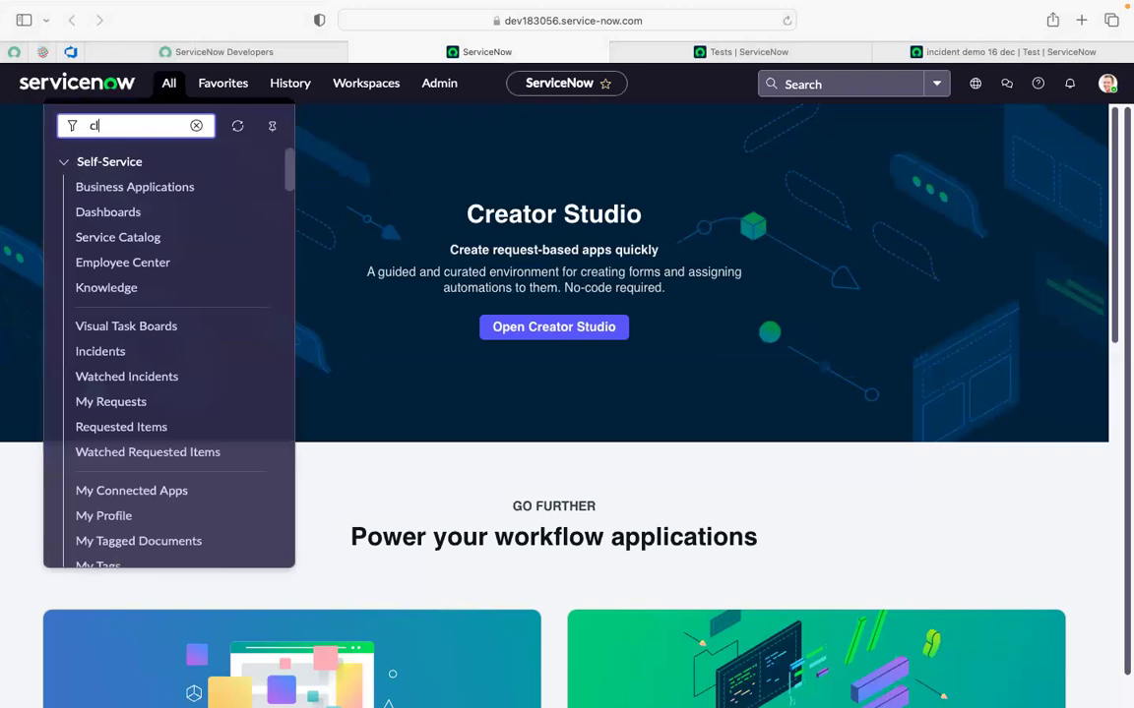
pyautogui.write('ient test')
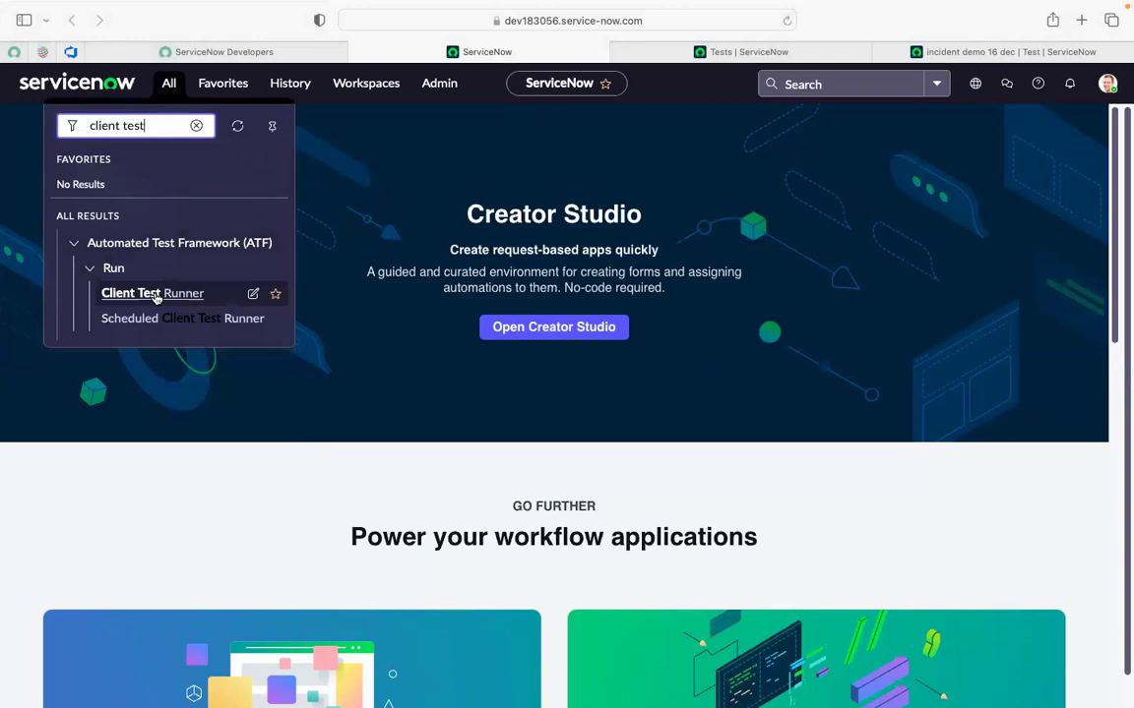
pyautogui.click(156, 296)
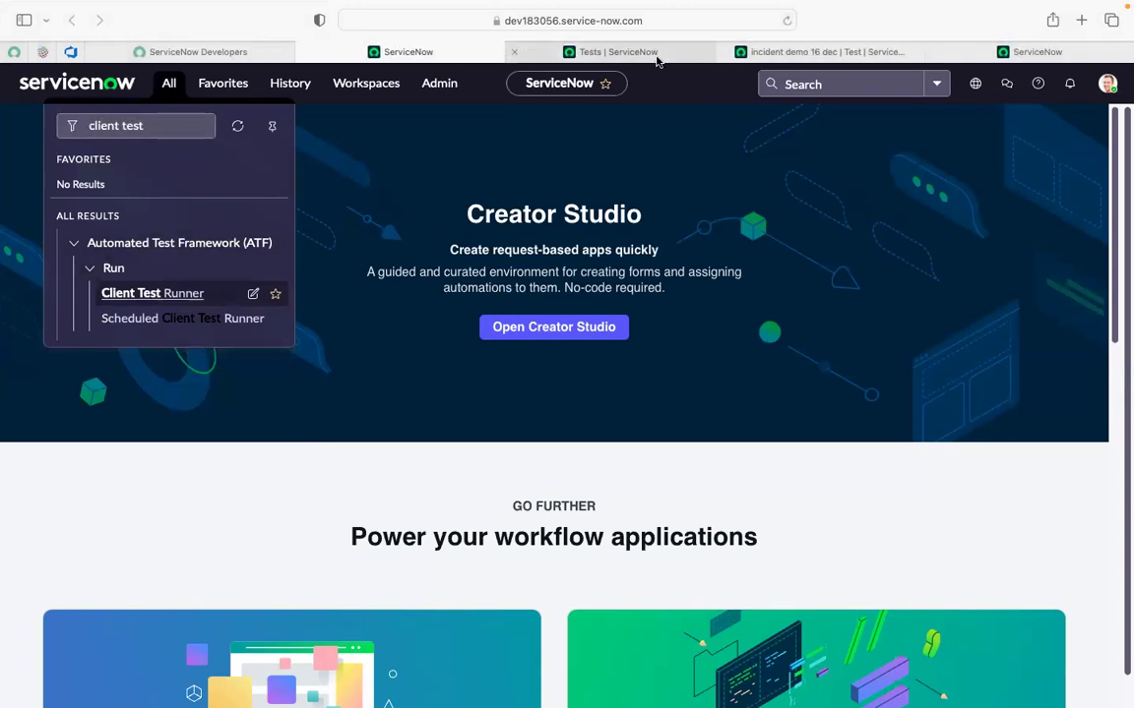
# Monitor the Client Test Runner and the incident demo 16 dec Run Test progress as UI steps run.
pyautogui.click(653, 57)
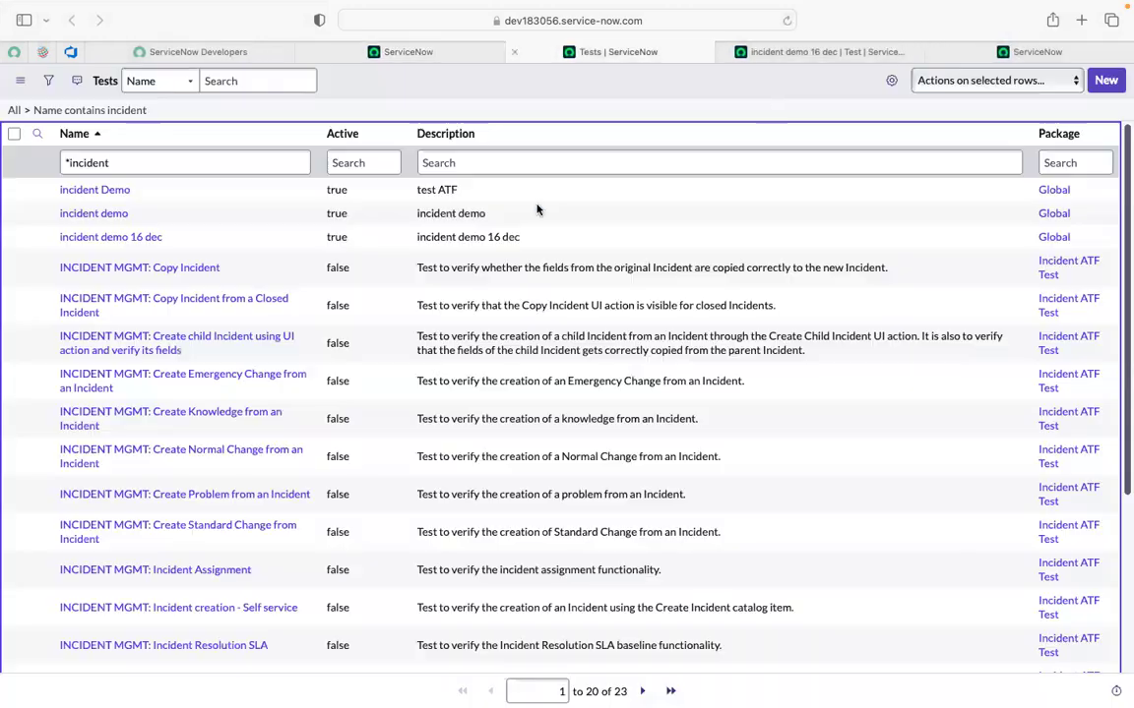
pyautogui.click(758, 49)
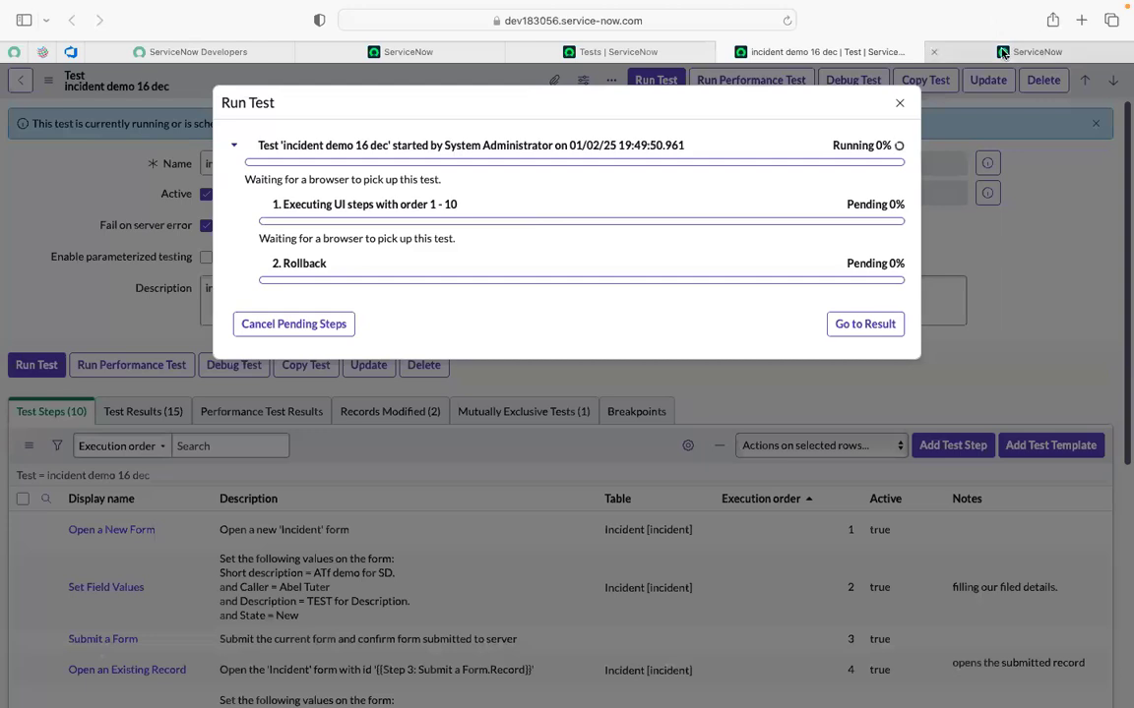
pyautogui.click(1003, 53)
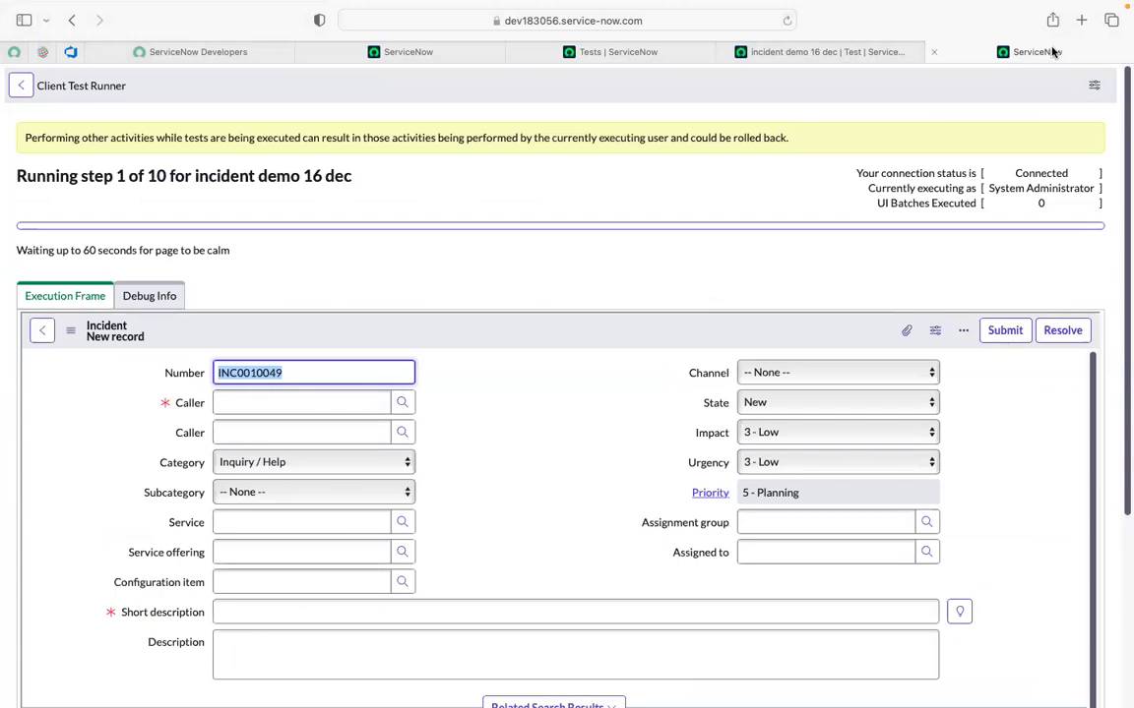
pyautogui.click(825, 51)
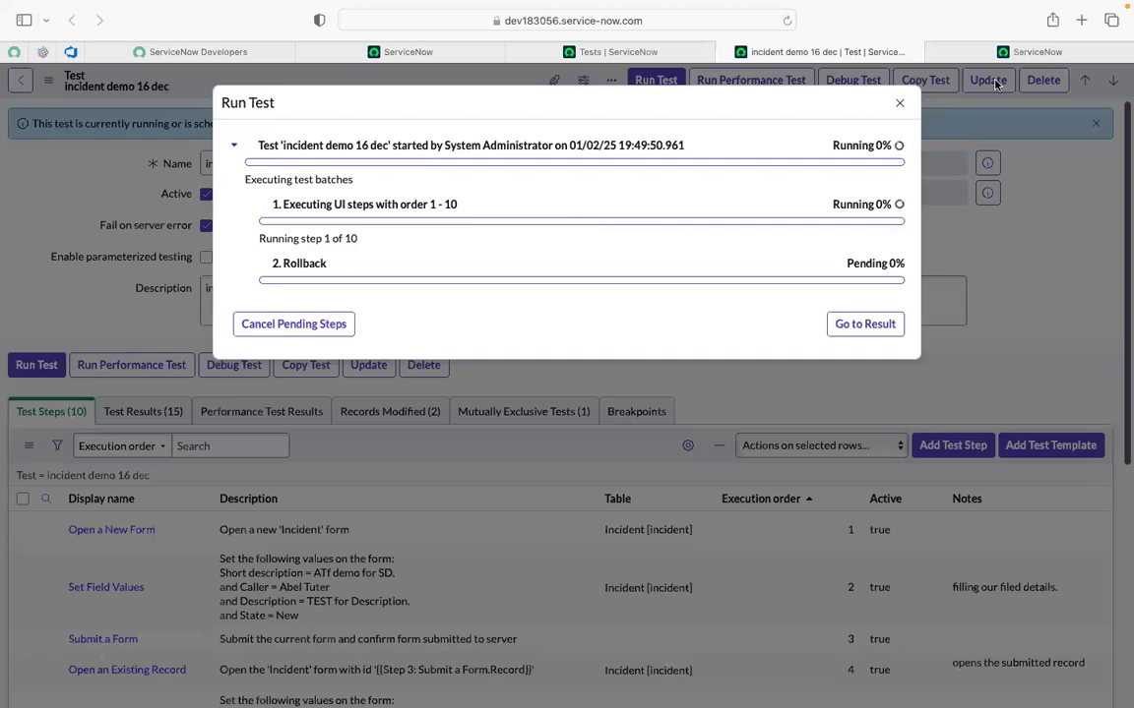
pyautogui.moveTo(999, 62)
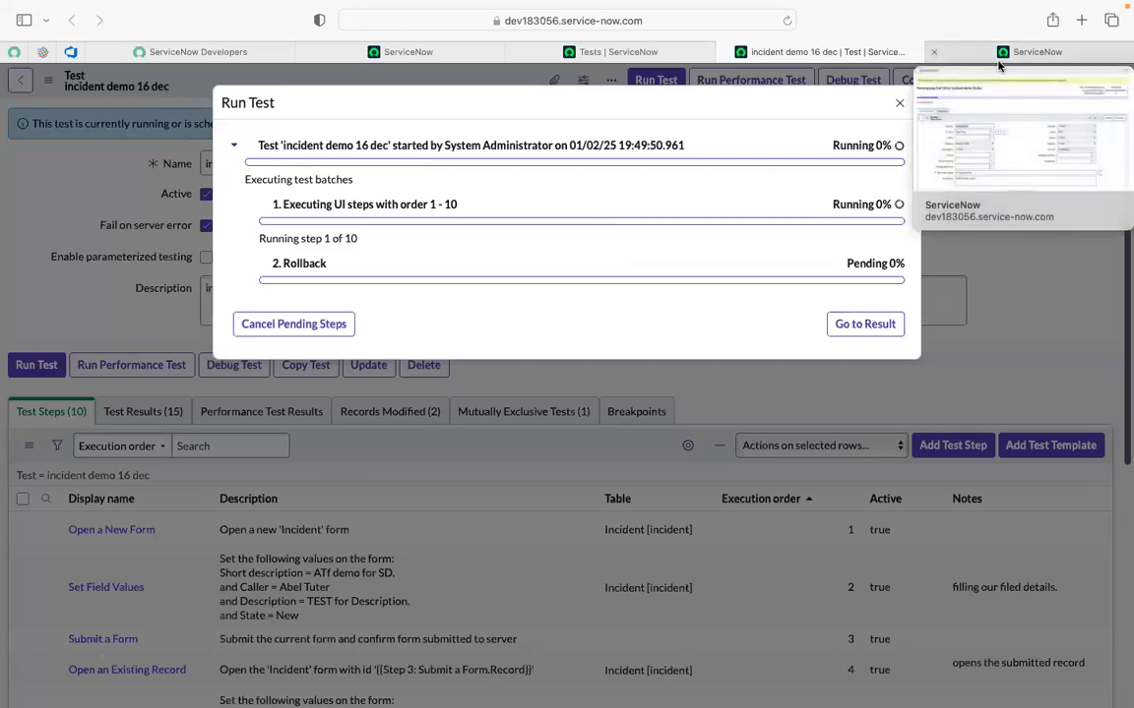
pyautogui.click(981, 52)
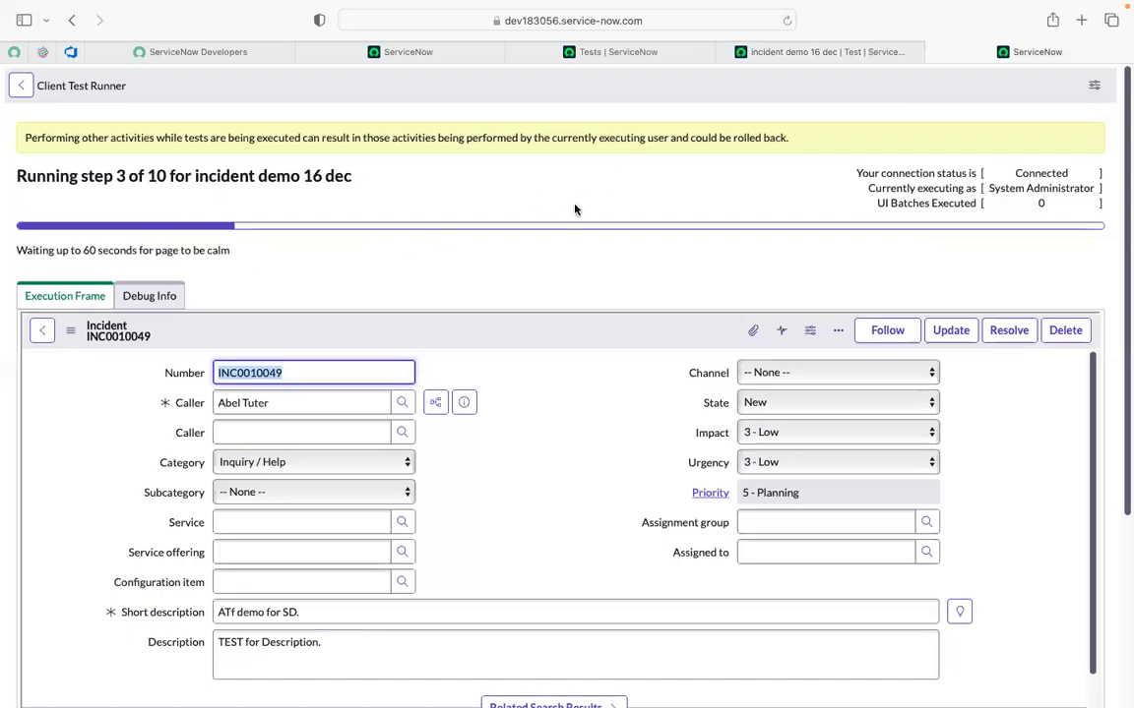
pyautogui.scroll(-1, 577, 210)
pyautogui.click(813, 55)
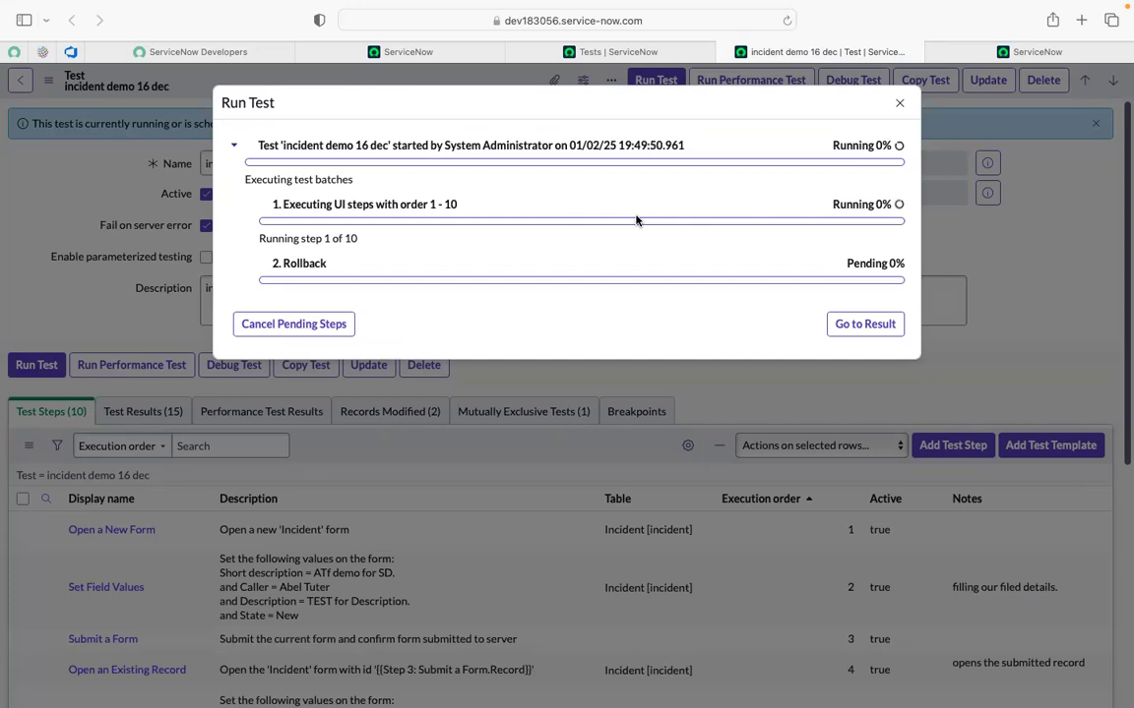
pyautogui.click(952, 56)
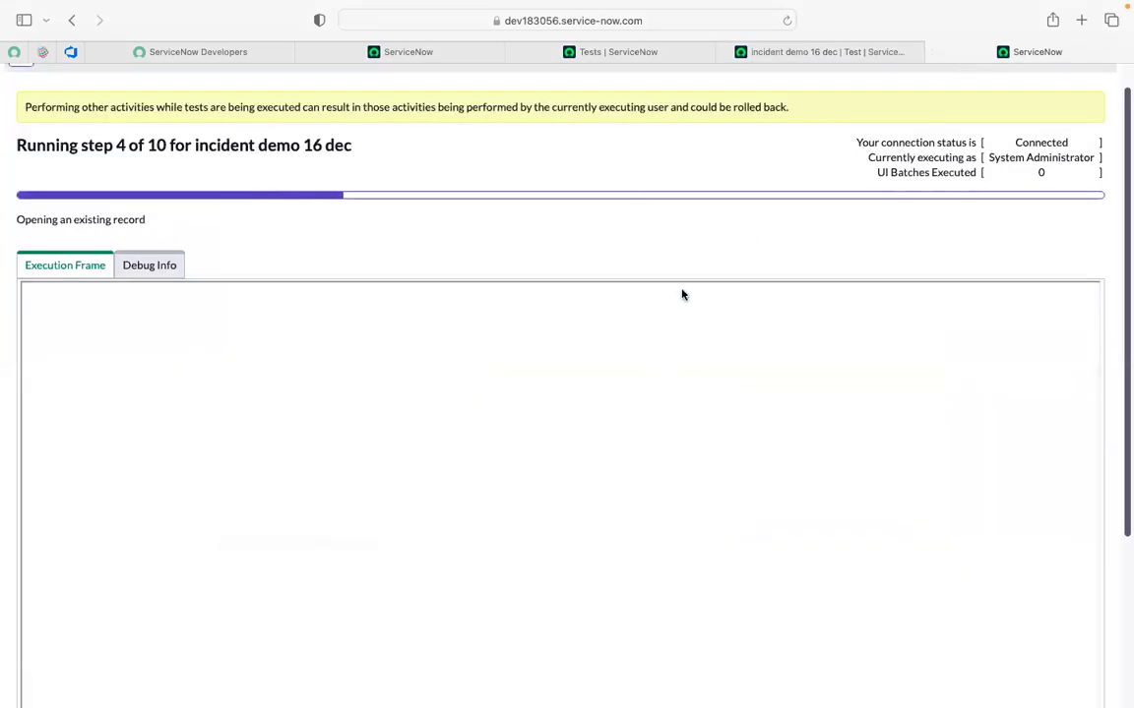
pyautogui.click(783, 54)
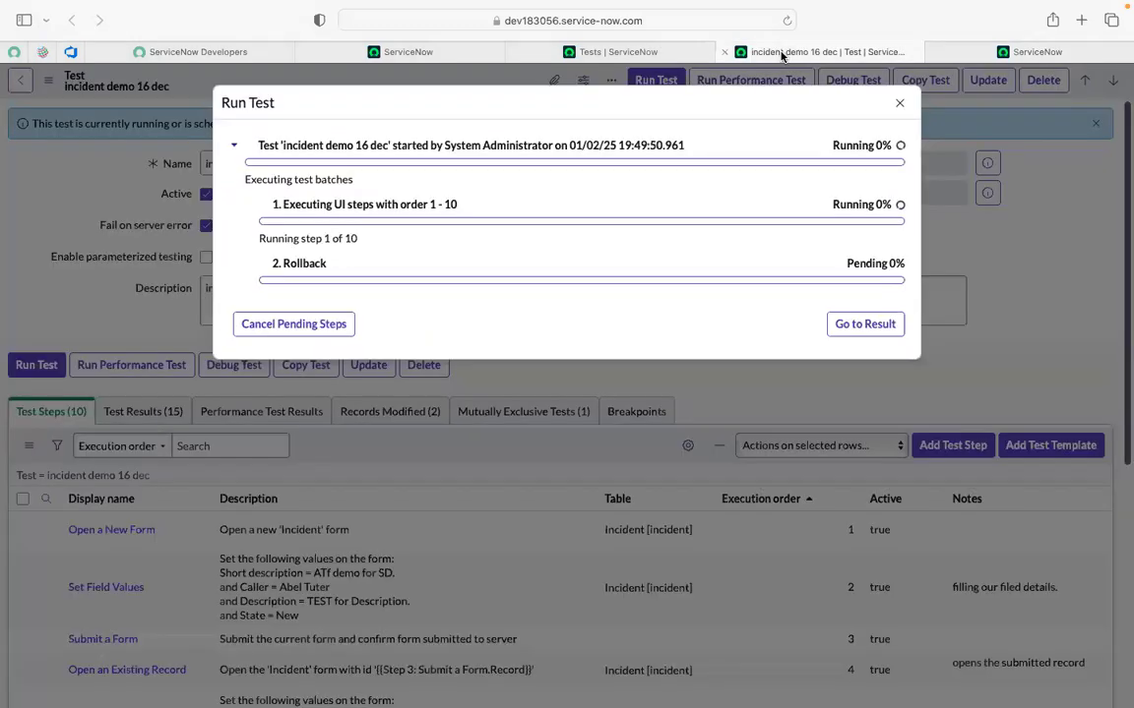
# Close the 'This web page was reloaded' banner on the Client Test Runner, then return to the test.
pyautogui.click(1000, 55)
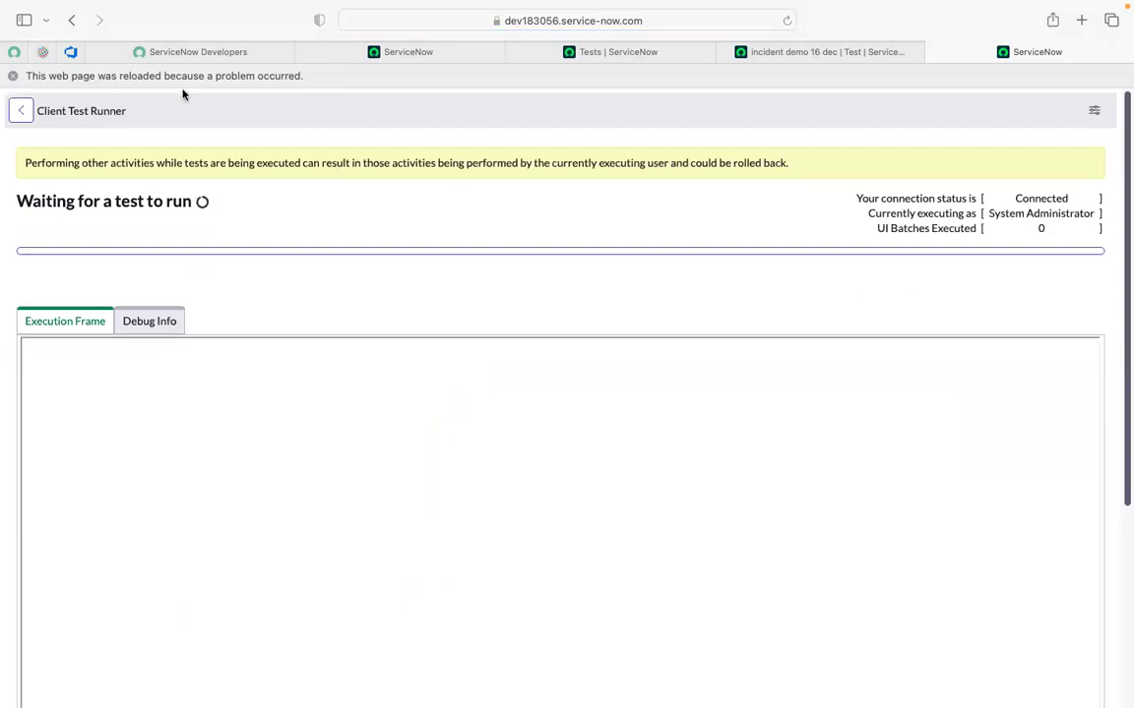
pyautogui.click(12, 77)
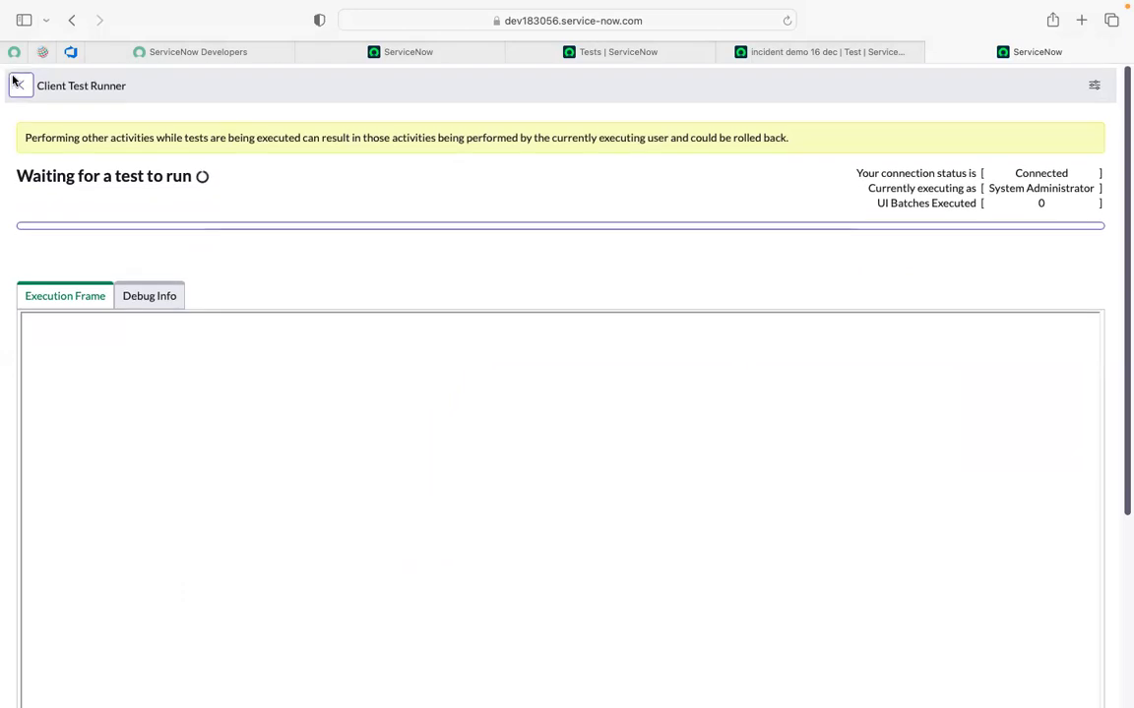
pyautogui.click(829, 57)
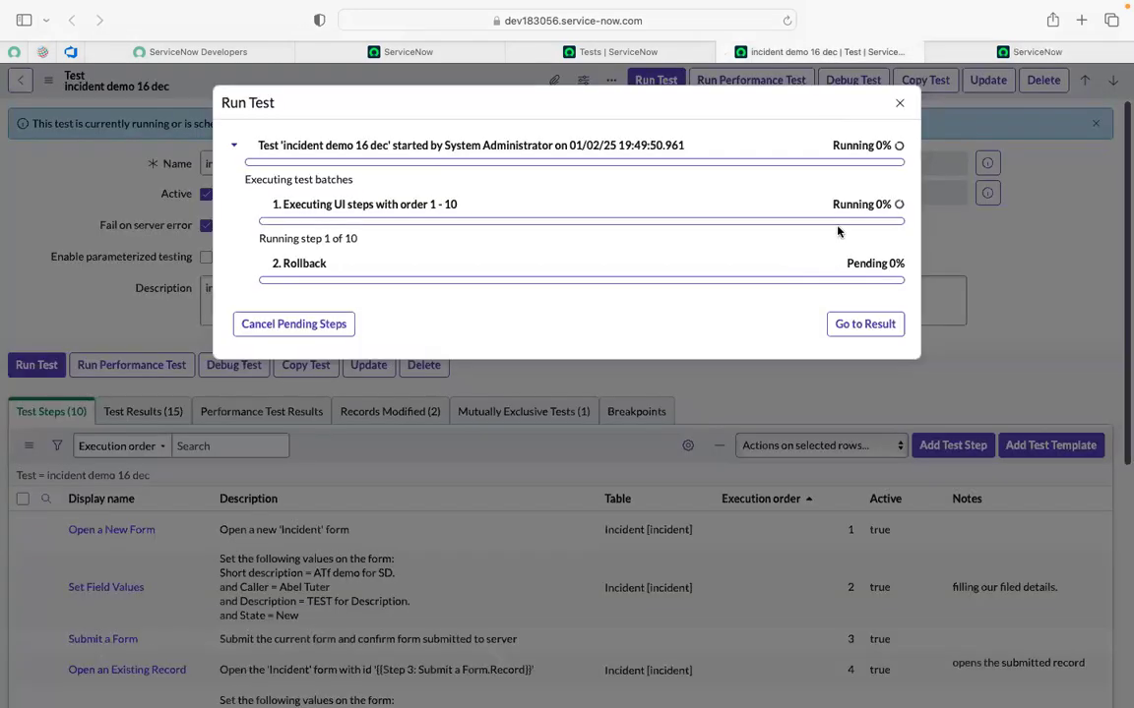
# Cancel the 19:49:50 run's pending steps, close the progress window, and reload the Client Test Runner.
pyautogui.click(323, 326)
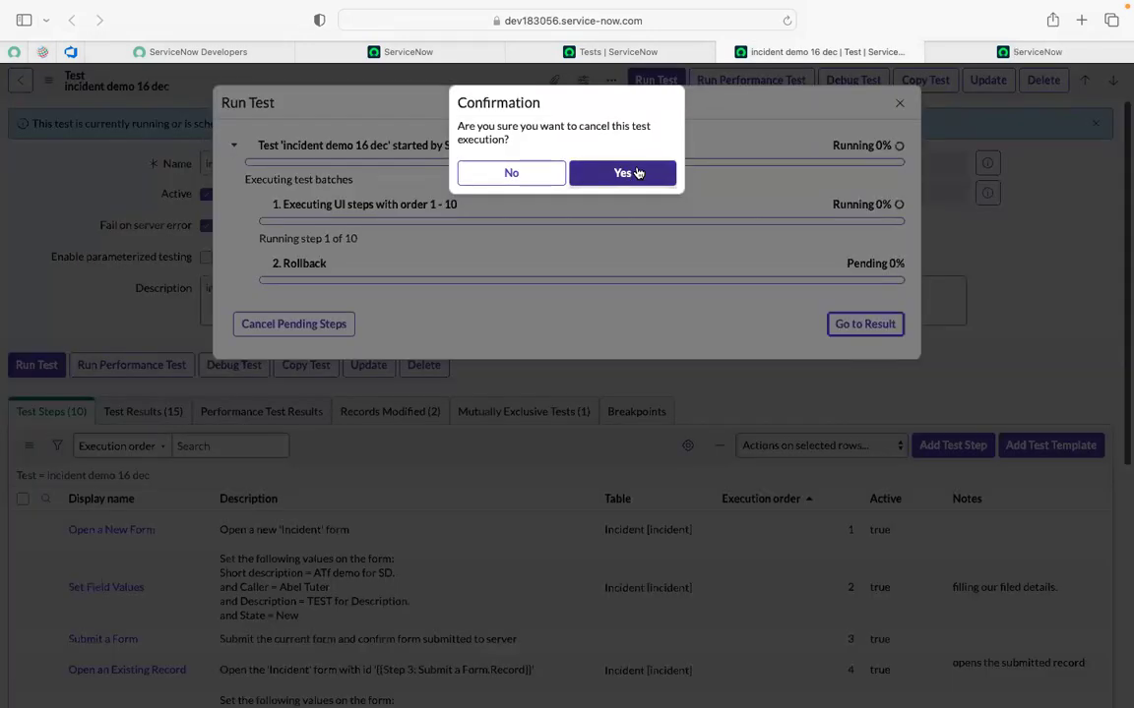
pyautogui.click(623, 174)
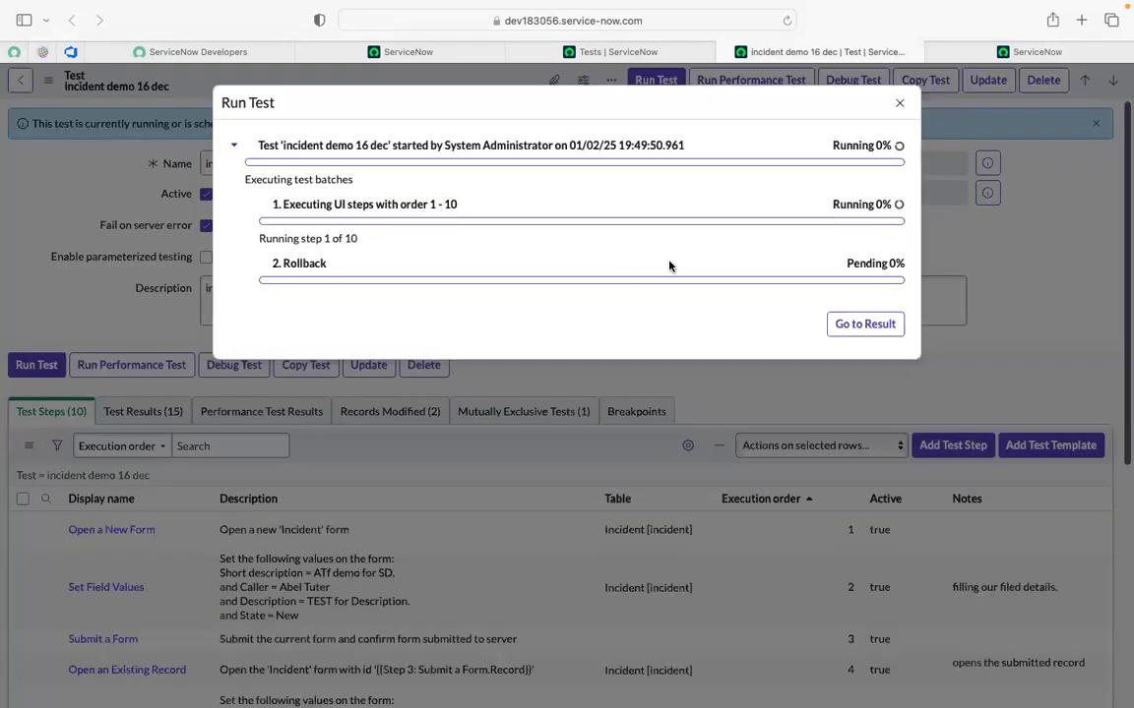
pyautogui.click(899, 102)
pyautogui.click(950, 54)
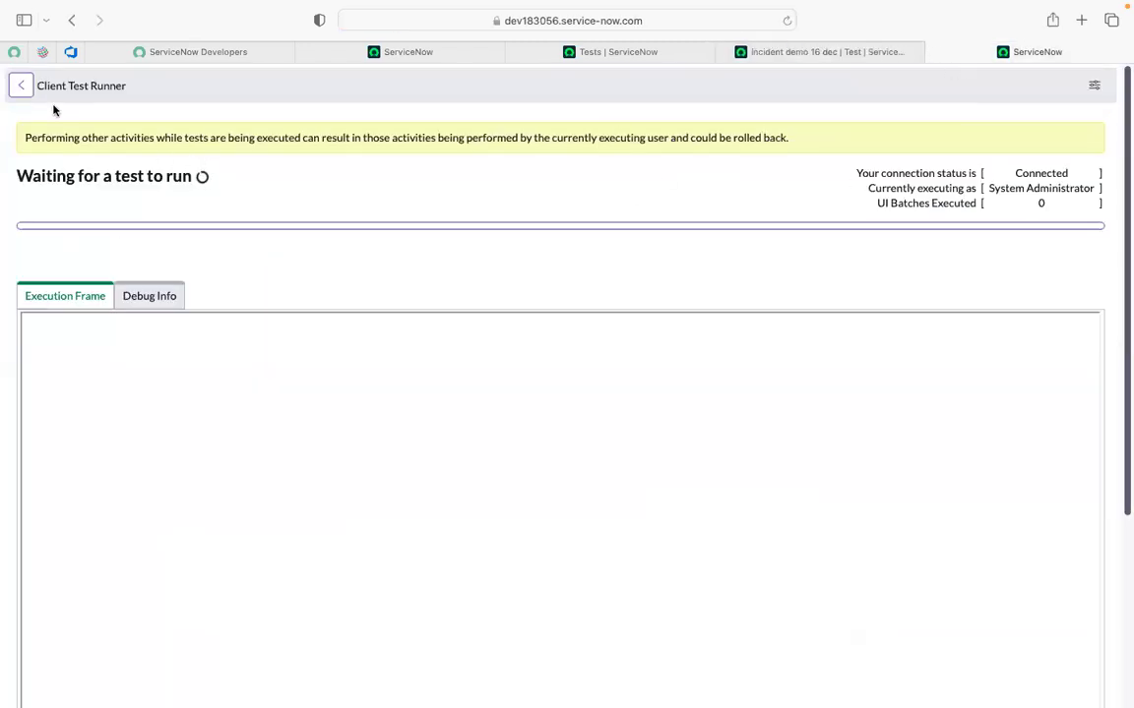
pyautogui.click(789, 21)
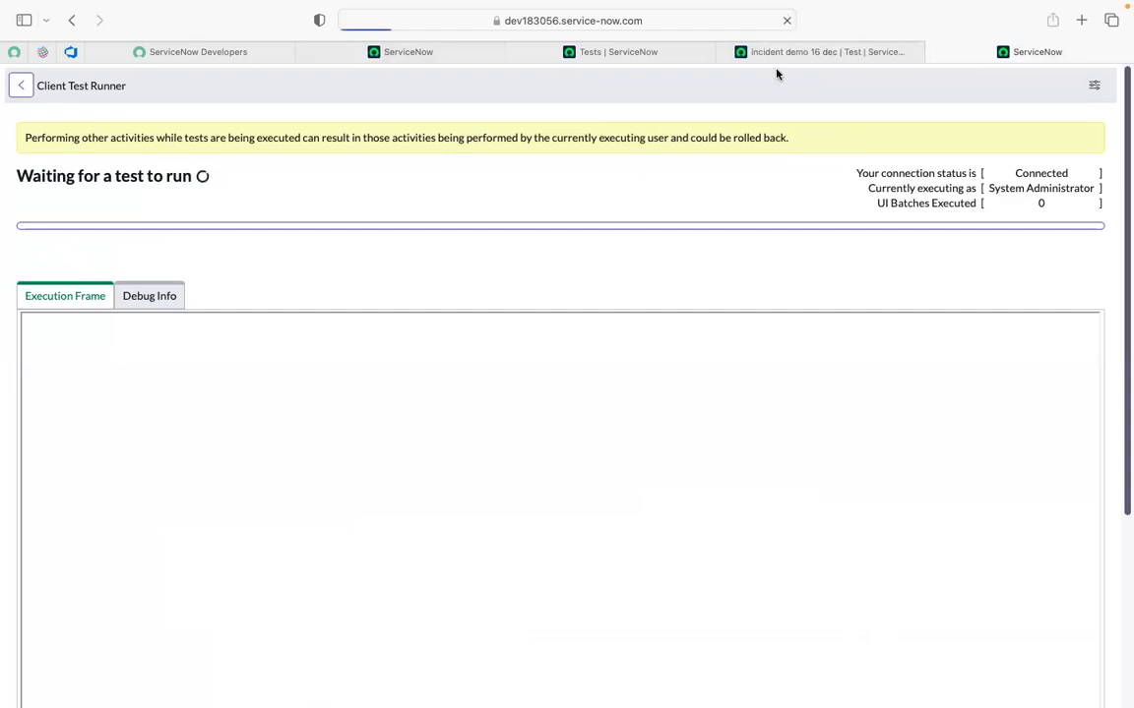
# Close the leftover tabs and open the ATF Tests list from the 'atf' navigator filter.
pyautogui.click(726, 56)
pyautogui.click(726, 56)
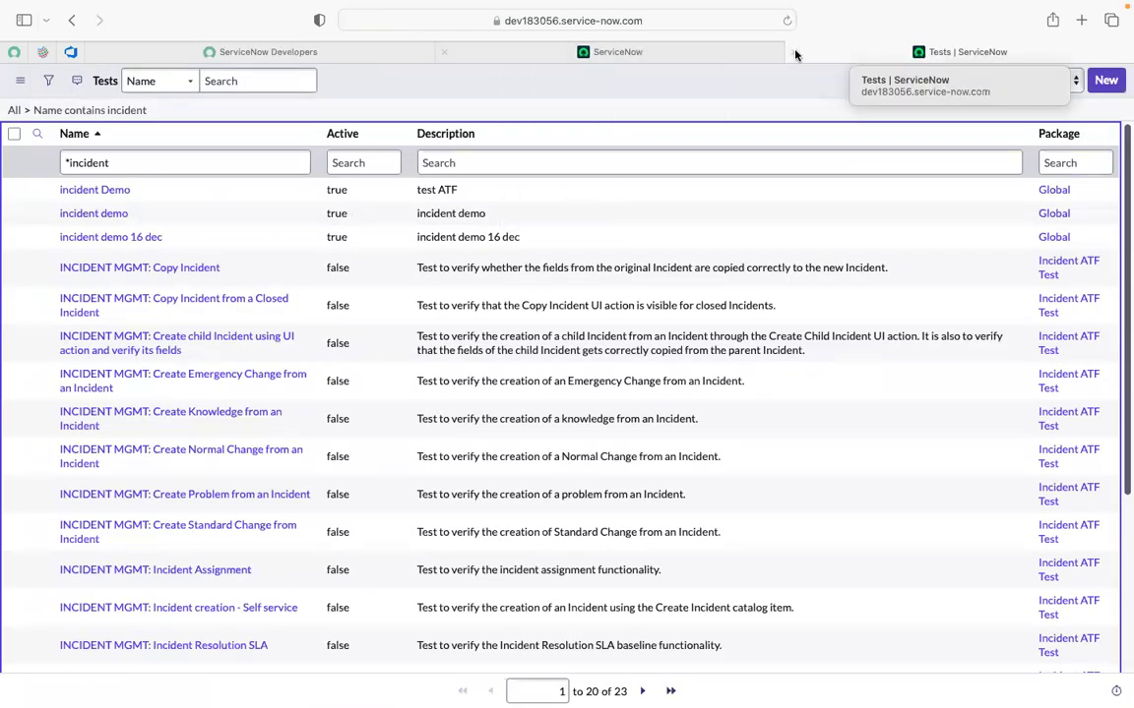
pyautogui.press('super+w')
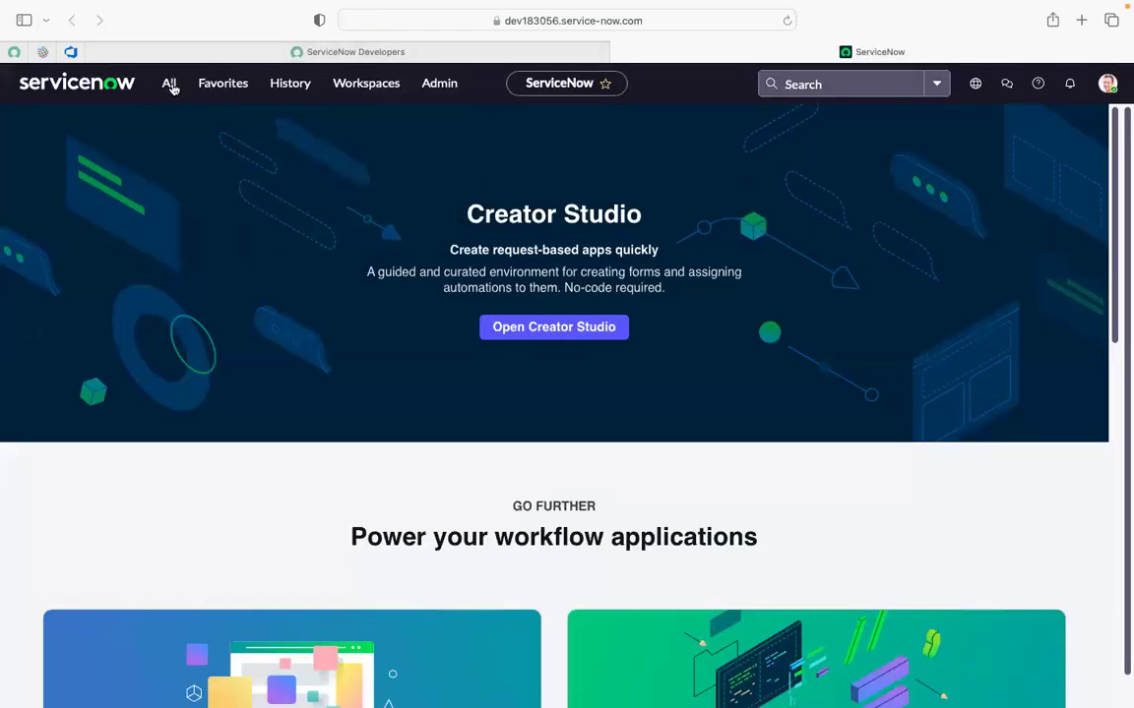
pyautogui.click(170, 88)
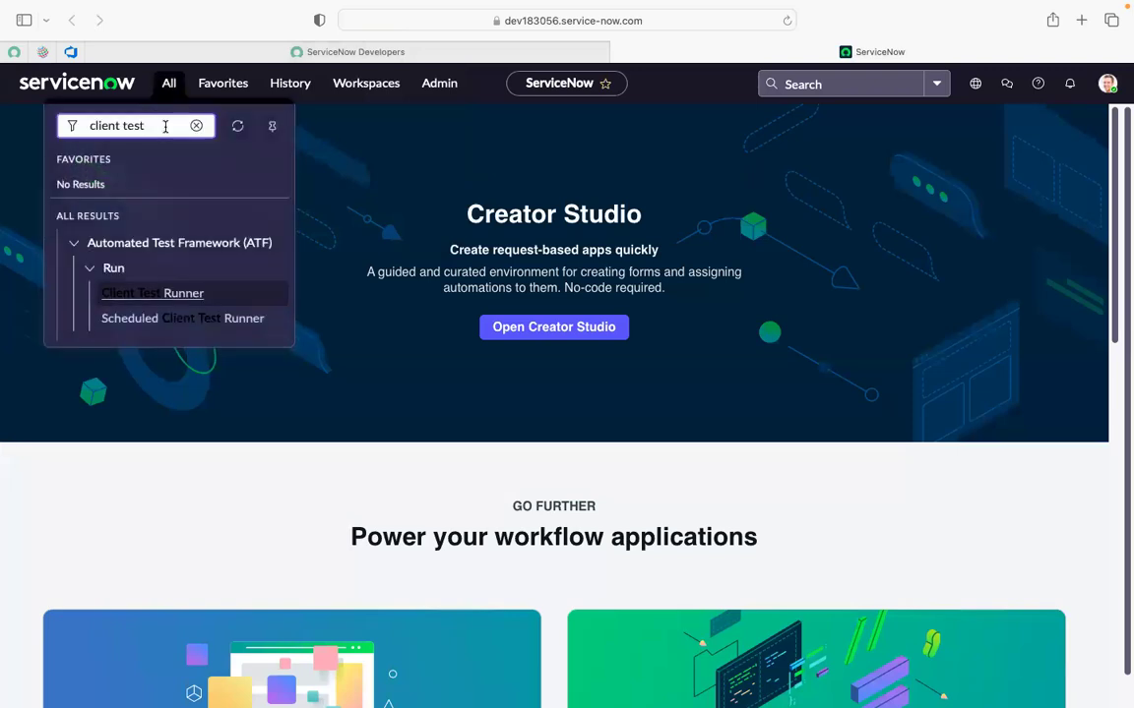
pyautogui.press('BackSpace')
pyautogui.press('BackSpace')
pyautogui.press('BackSpace')
pyautogui.press('BackSpace')
pyautogui.press('BackSpace')
pyautogui.press('BackSpace')
pyautogui.press('BackSpace')
pyautogui.press('BackSpace')
pyautogui.press('BackSpace')
pyautogui.press('BackSpace')
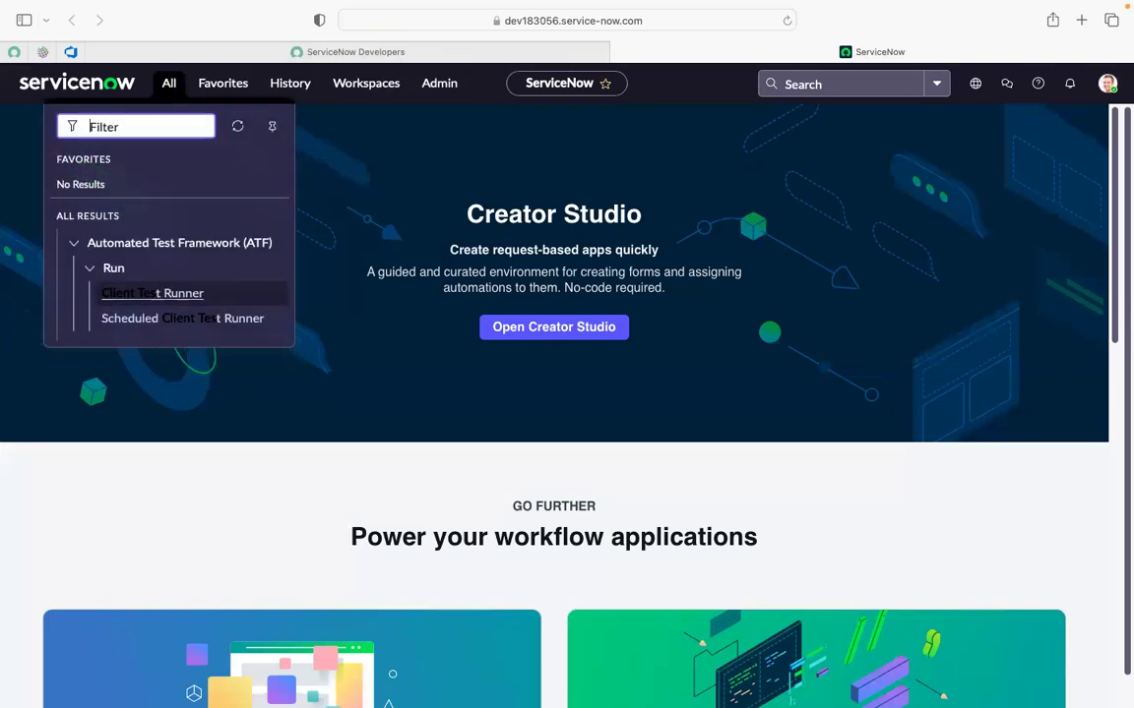
pyautogui.write('atf')
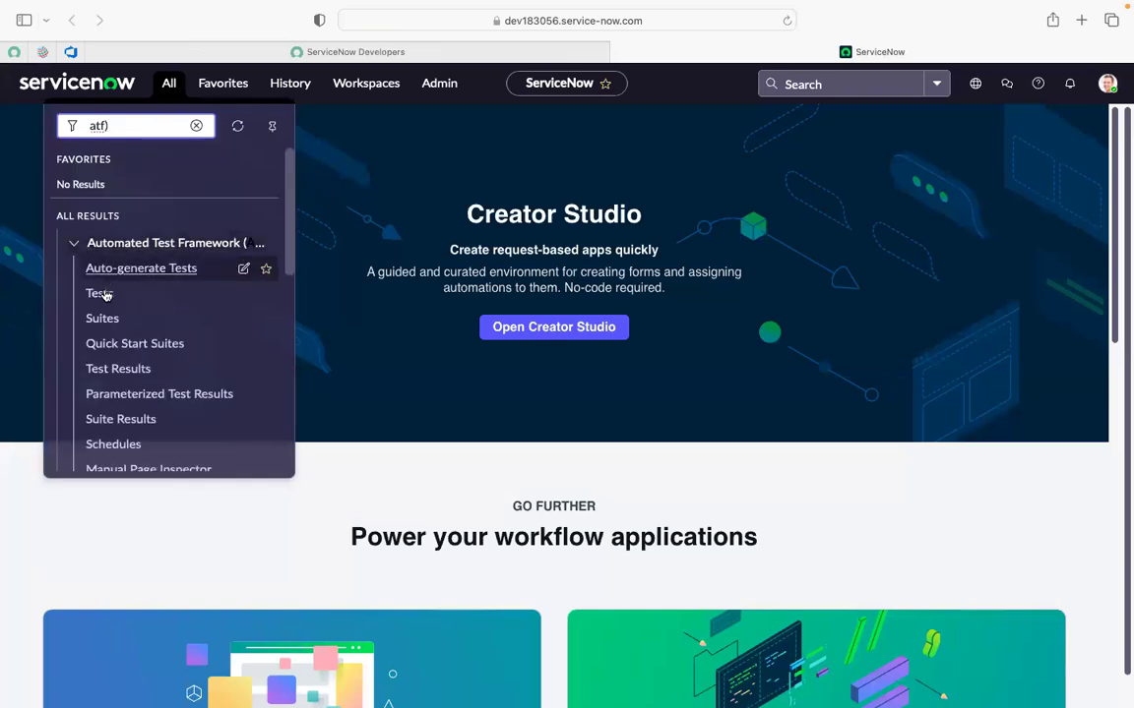
pyautogui.keyDown('super'); pyautogui.click(102, 293); pyautogui.keyUp('super')
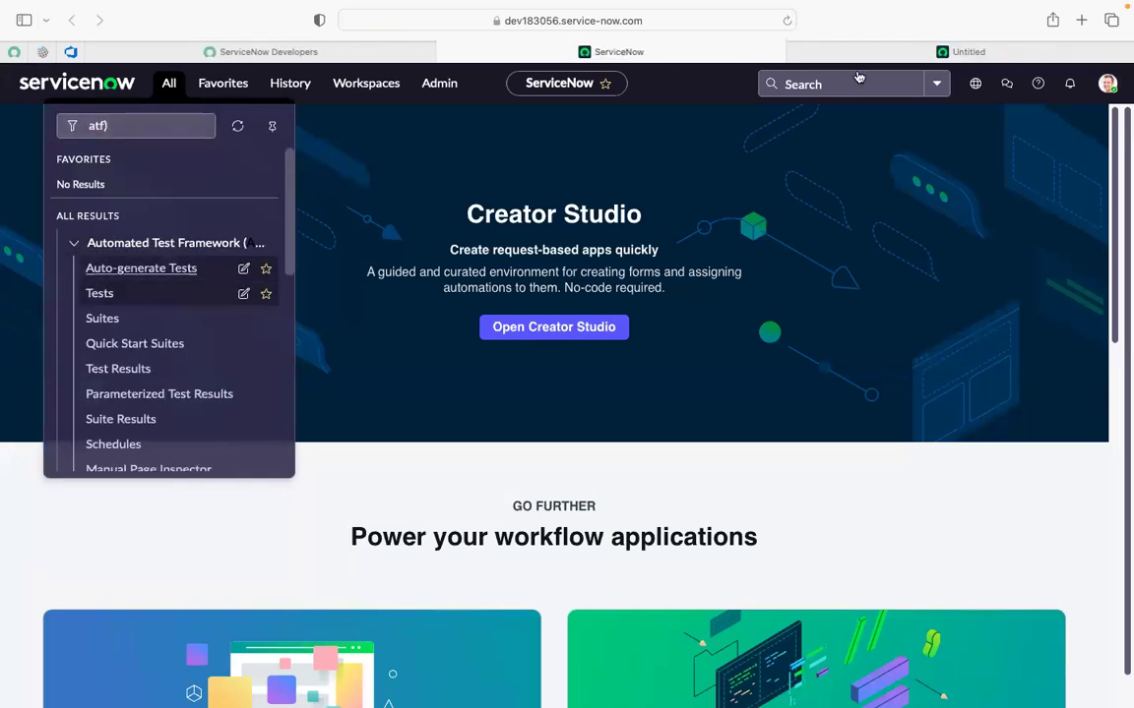
pyautogui.click(855, 57)
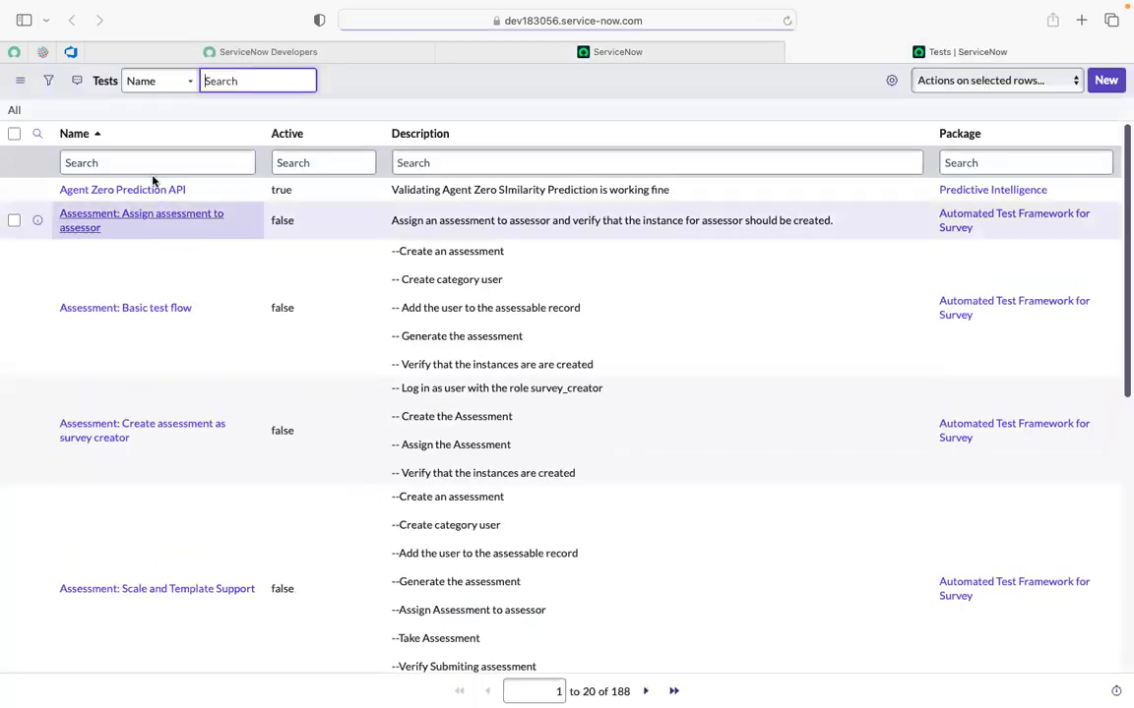
# Filter Tests by Name '*incident' and open the 'incident demo 16 dec' test.
pyautogui.click(145, 166)
pyautogui.write('*')
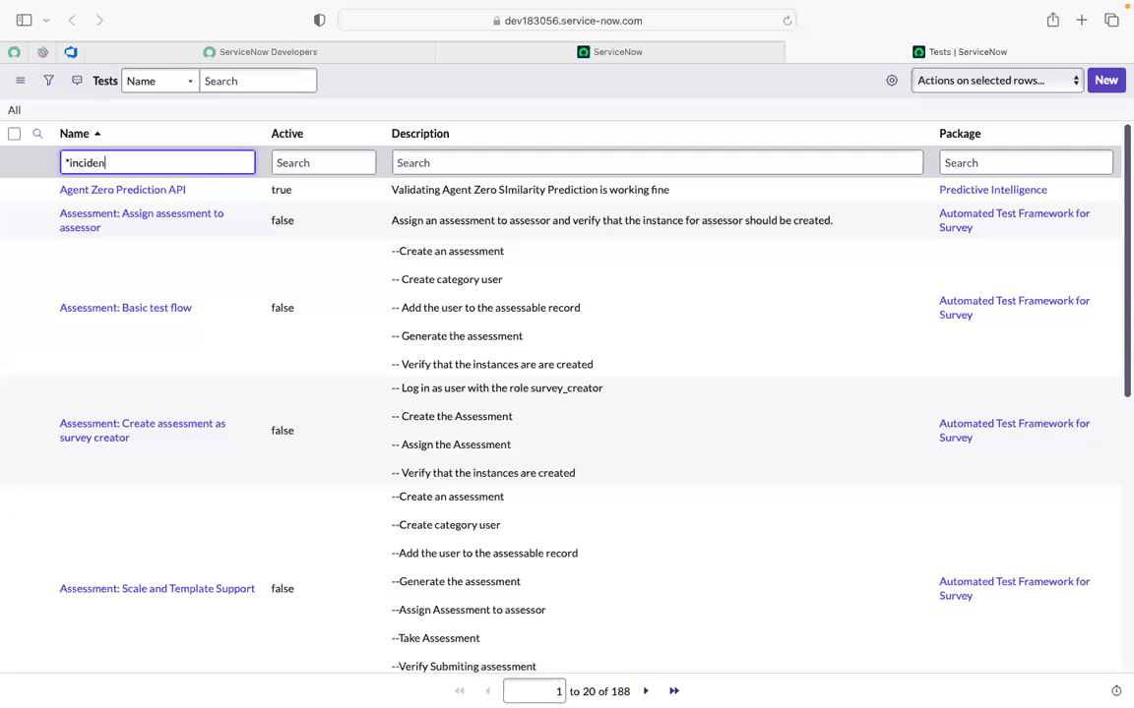
pyautogui.press('Return')
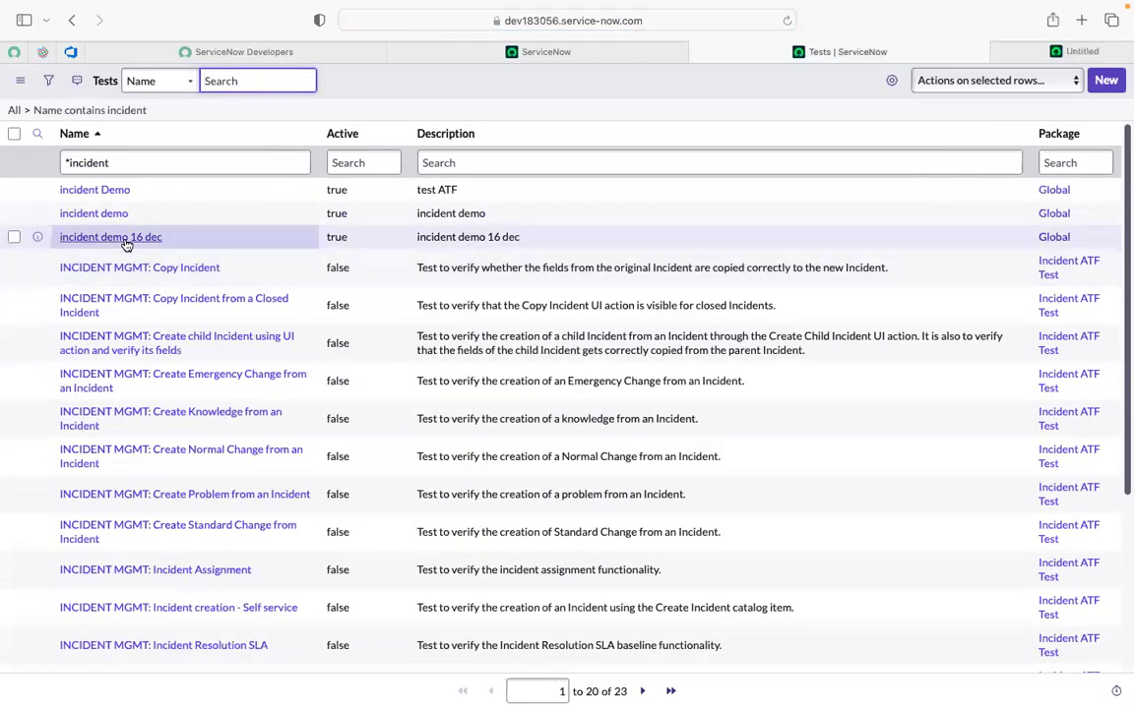
pyautogui.click(979, 53)
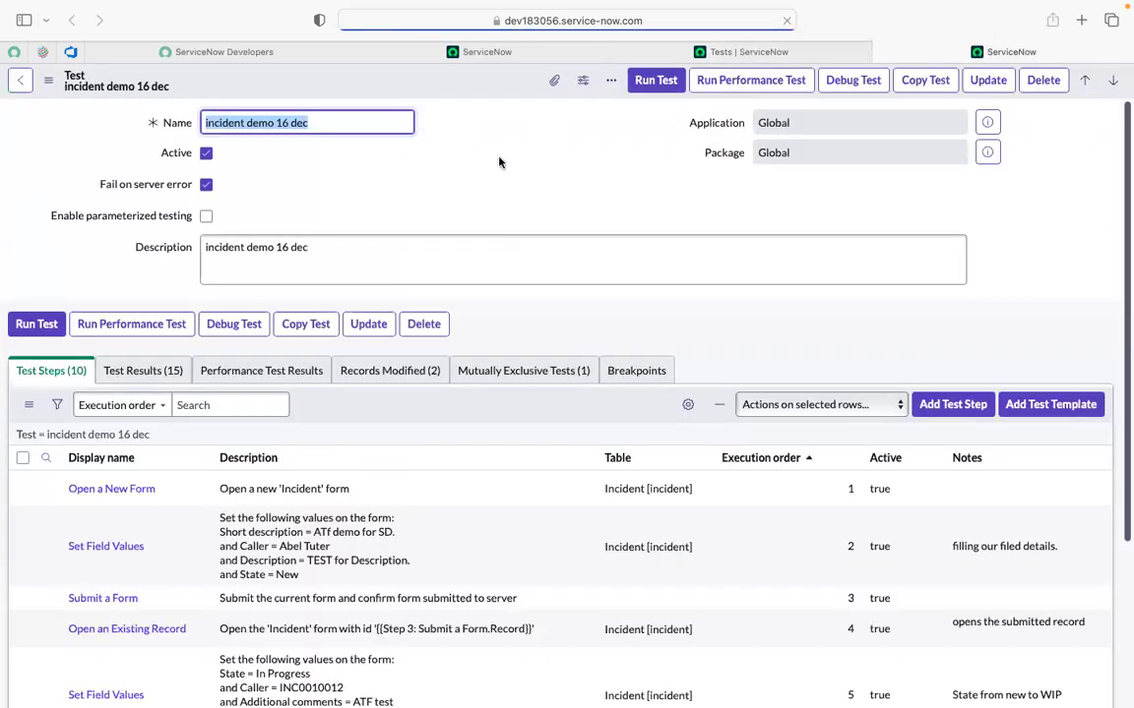
# Run incident demo 16 dec in the current browser session, then cancel its pending steps.
pyautogui.click(499, 157)
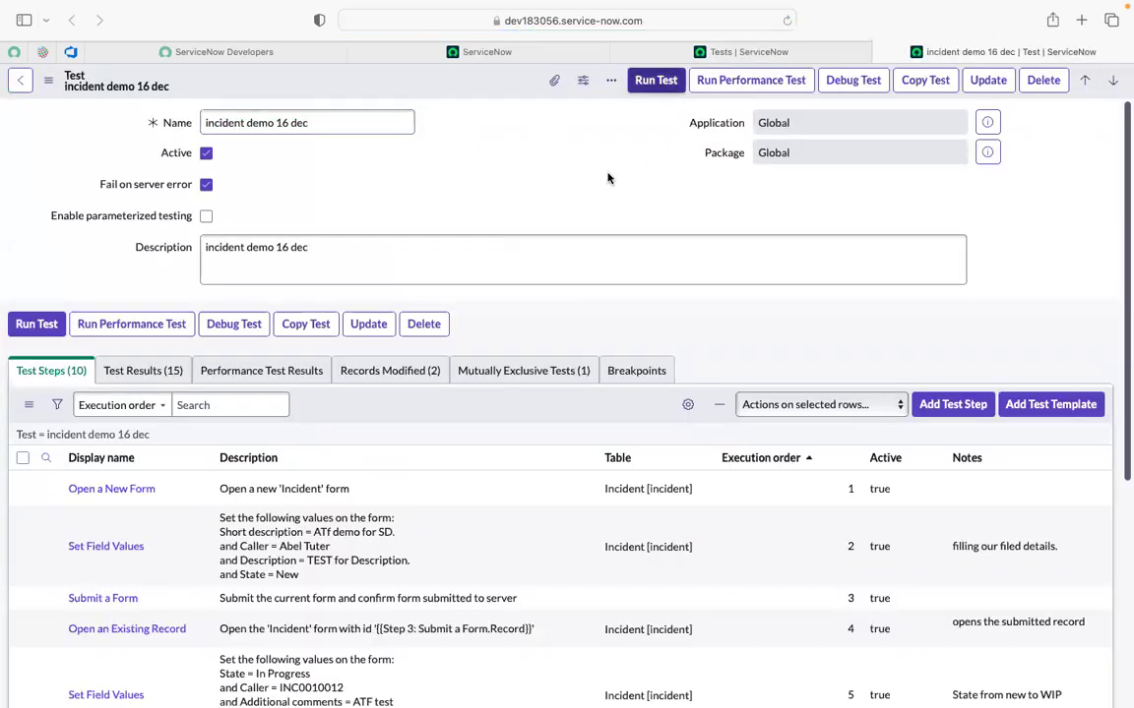
pyautogui.click(653, 85)
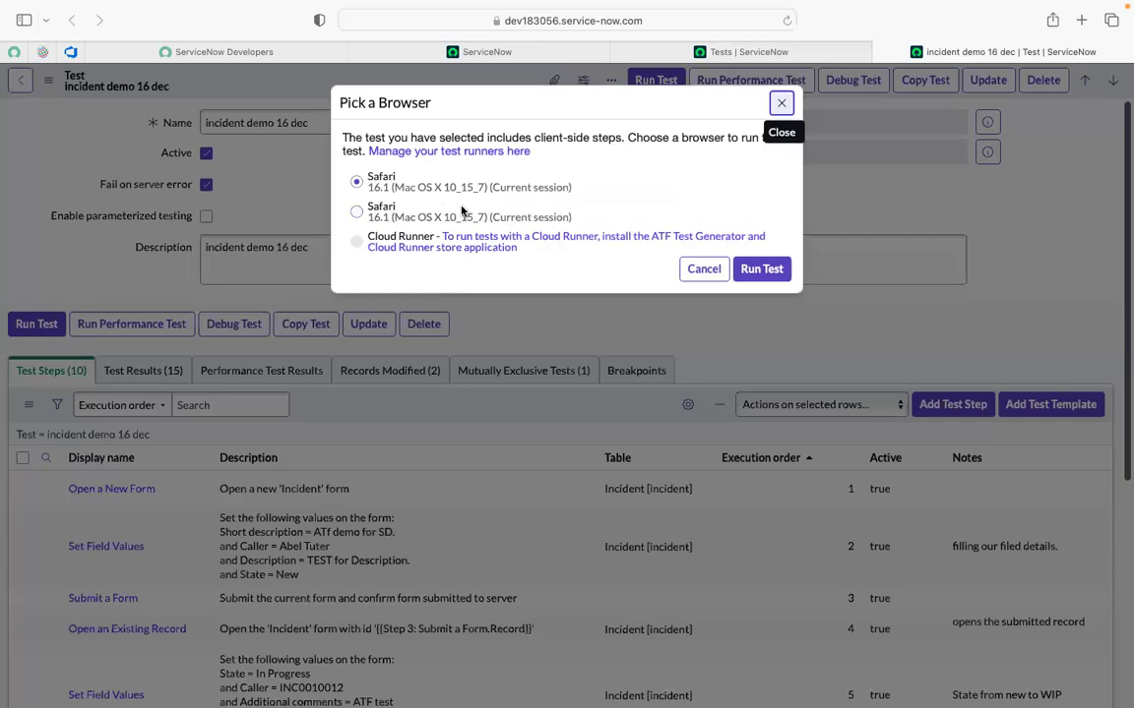
pyautogui.click(782, 104)
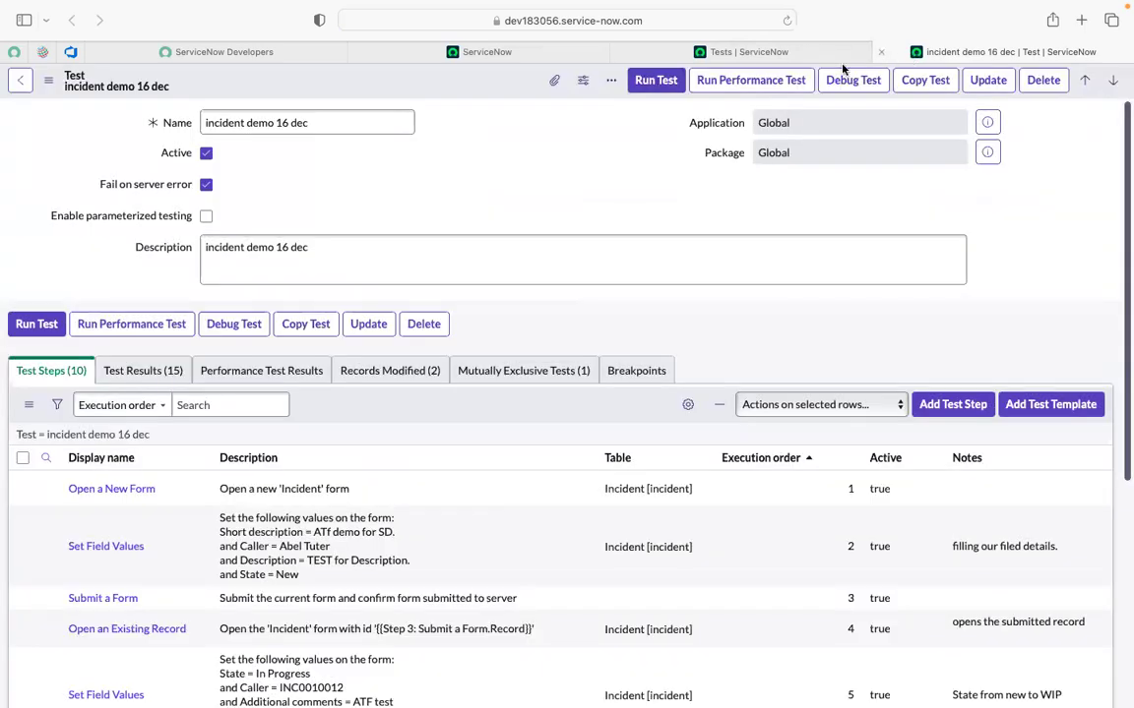
pyautogui.click(664, 83)
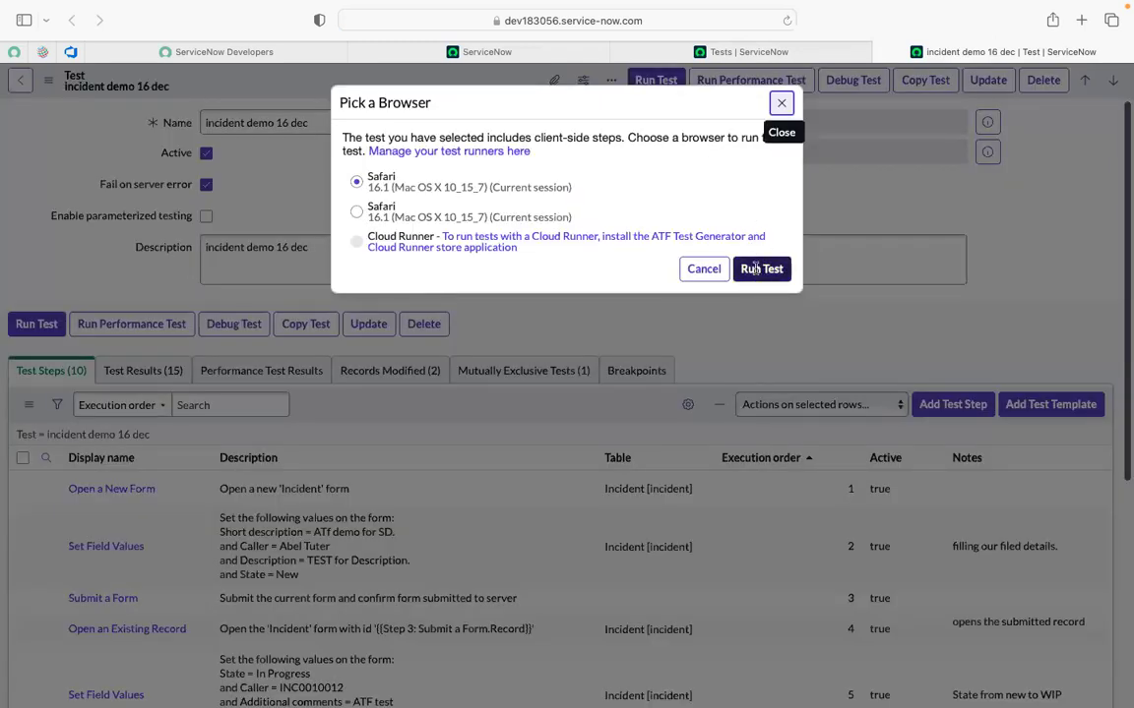
pyautogui.click(759, 270)
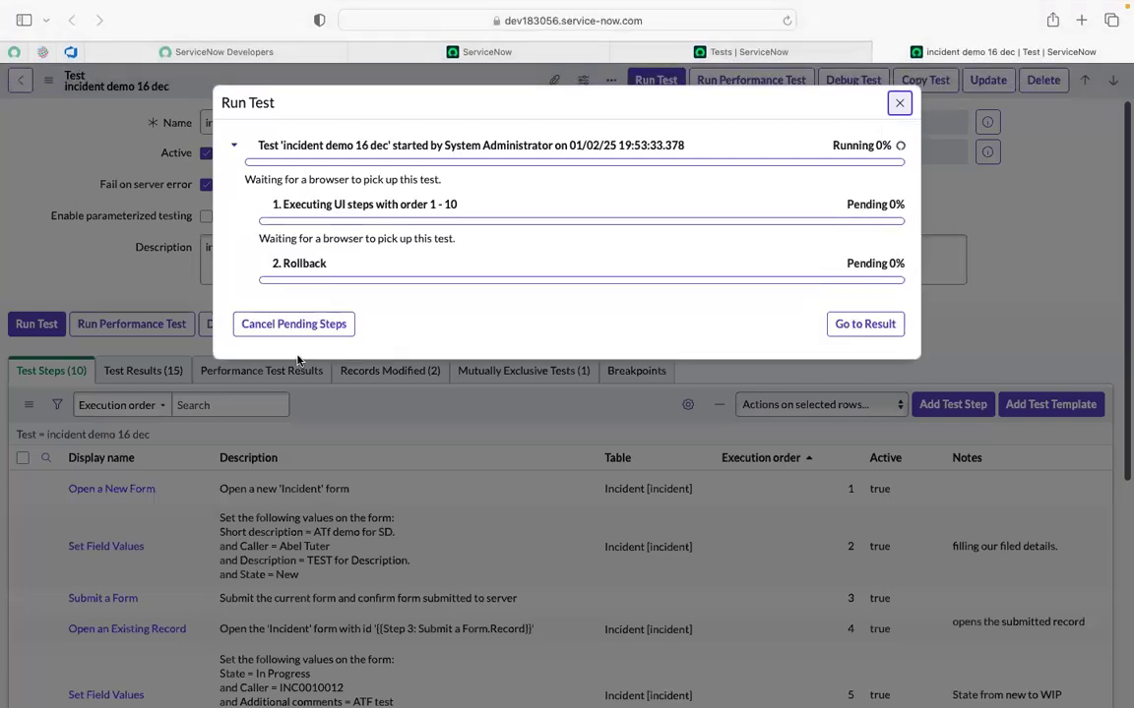
pyautogui.click(262, 323)
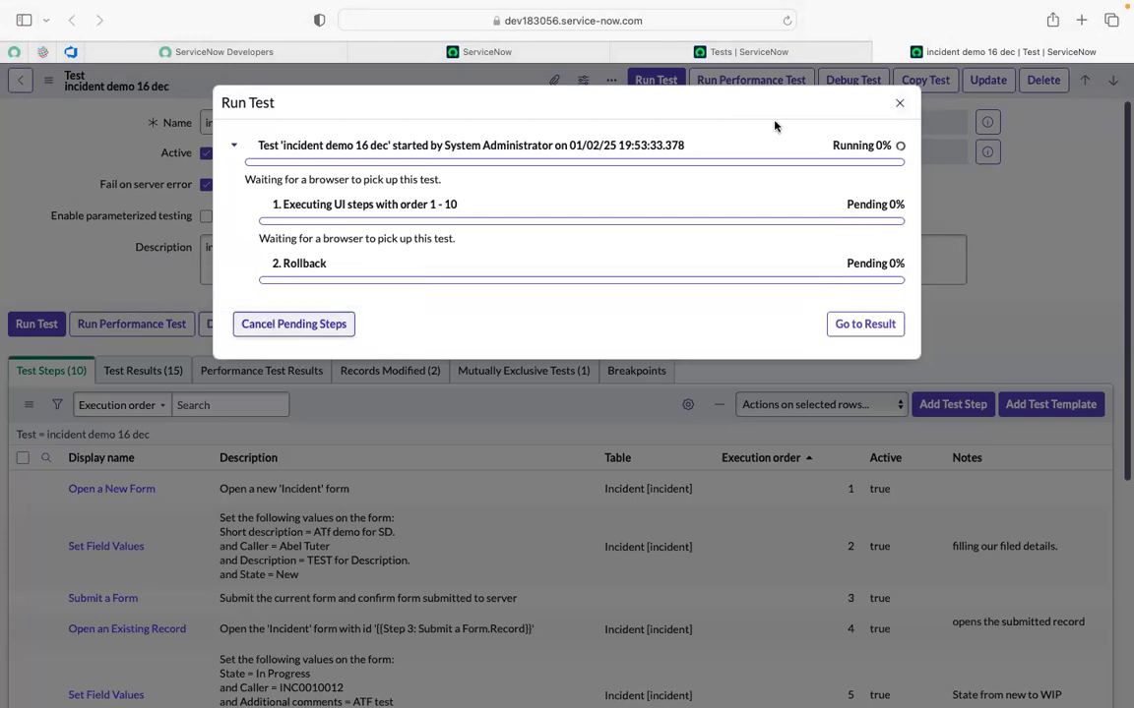
pyautogui.press('Return')
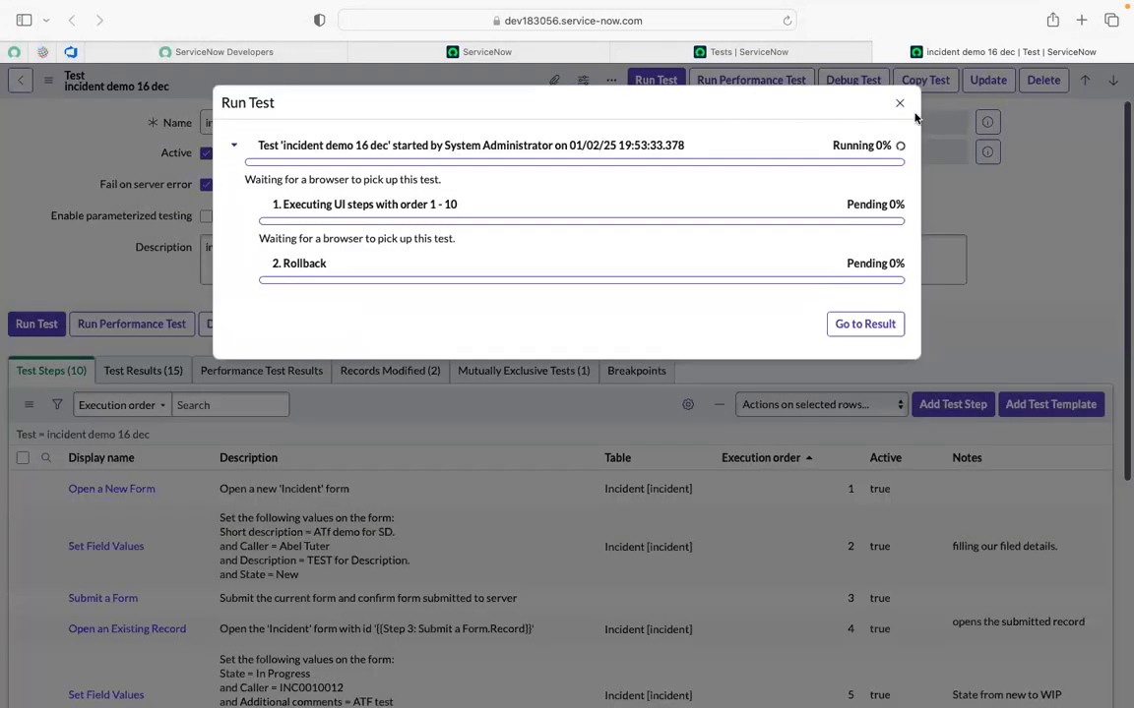
pyautogui.click(902, 105)
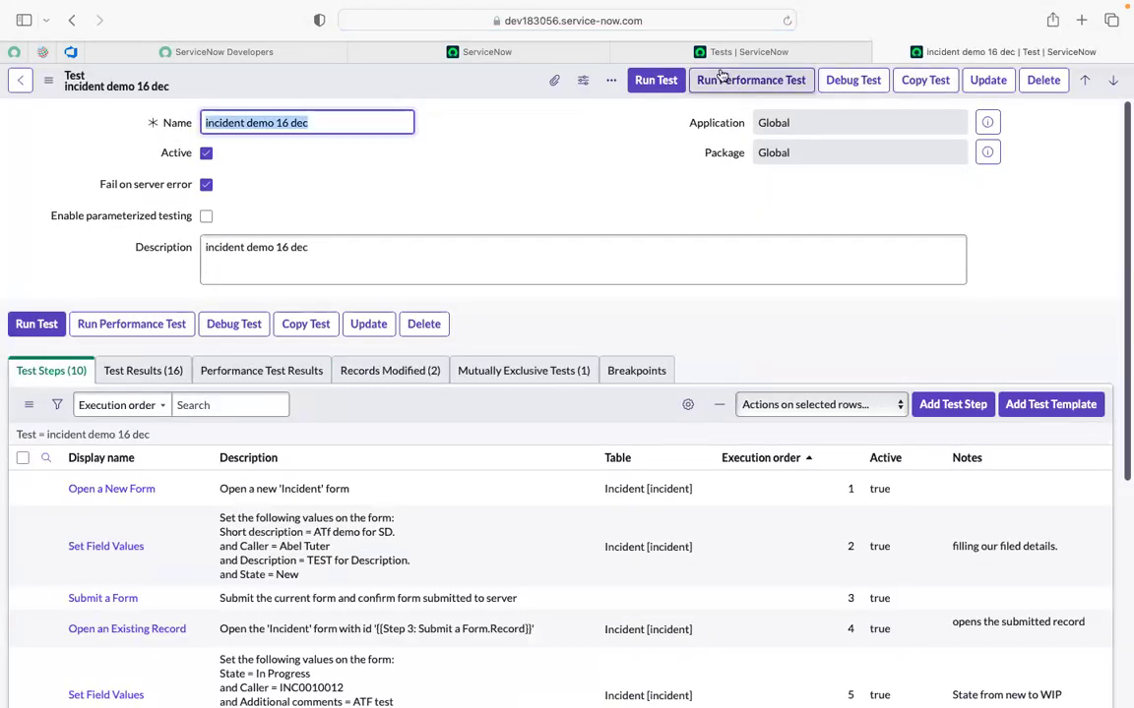
# Scroll through incident demo 16 dec's ten test steps, then open the All menu on the home tab.
pyautogui.click(791, 54)
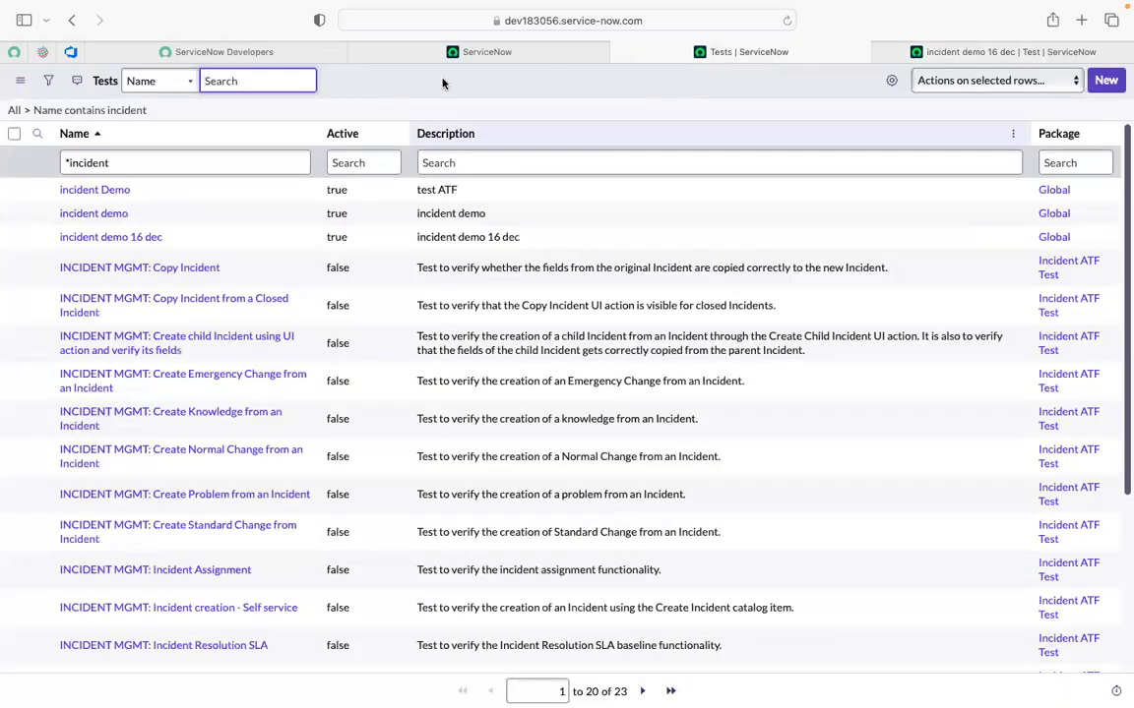
pyautogui.click(466, 57)
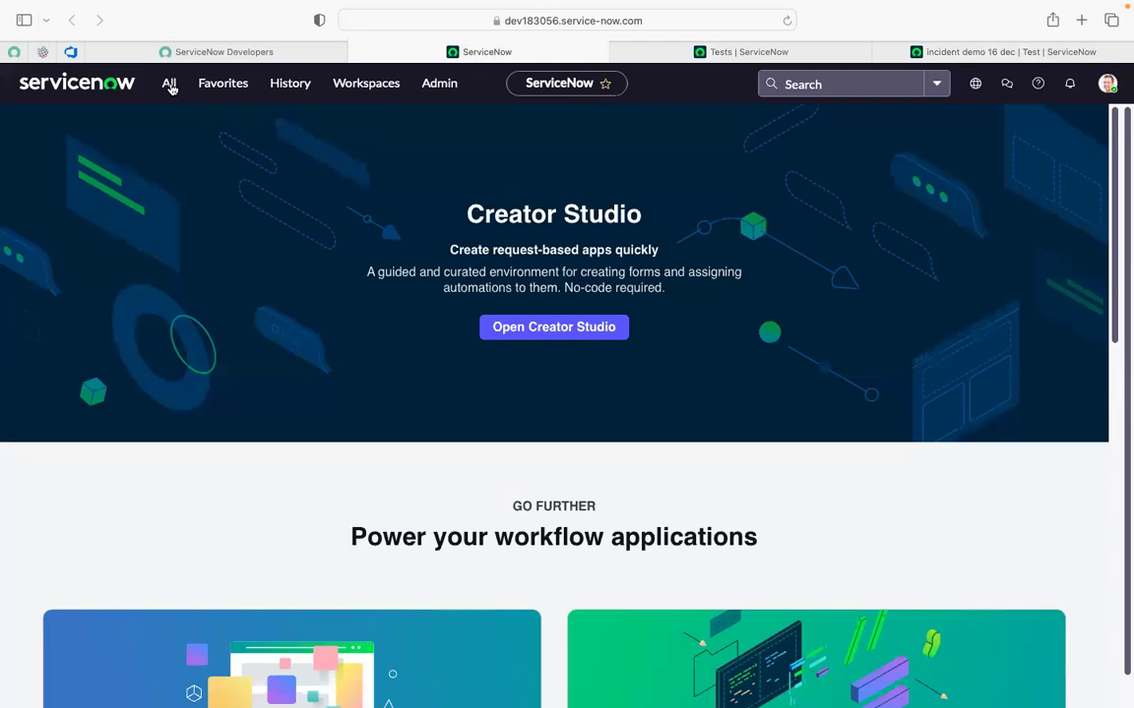
pyautogui.click(169, 85)
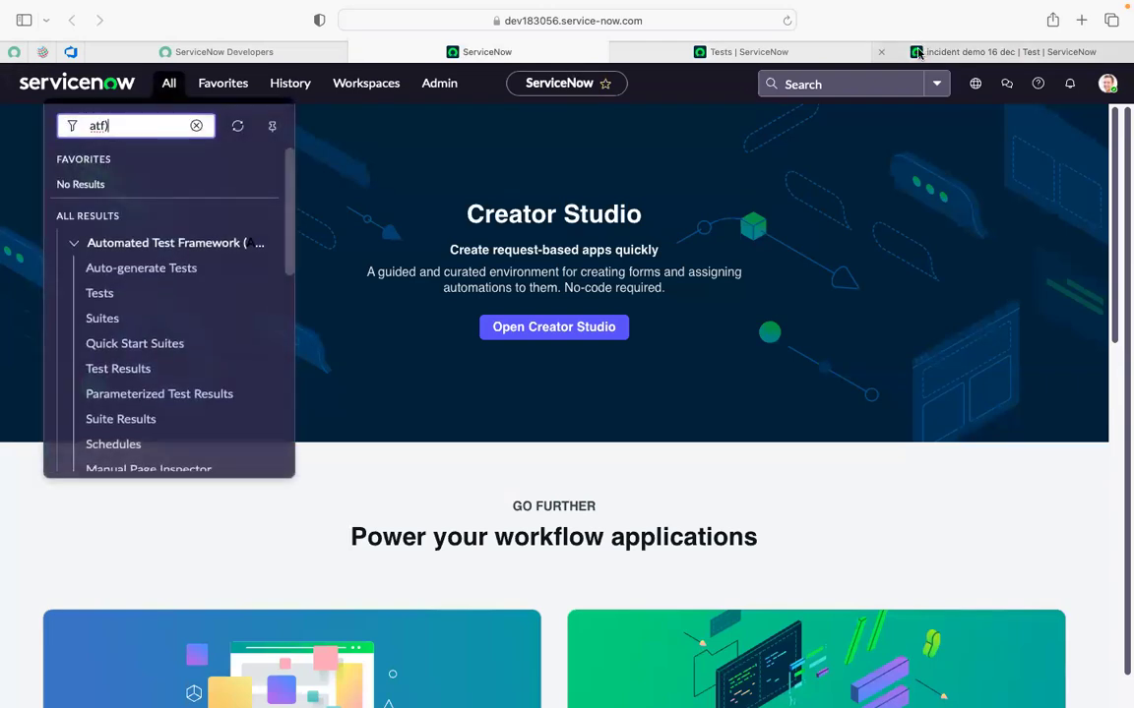
pyautogui.click(918, 55)
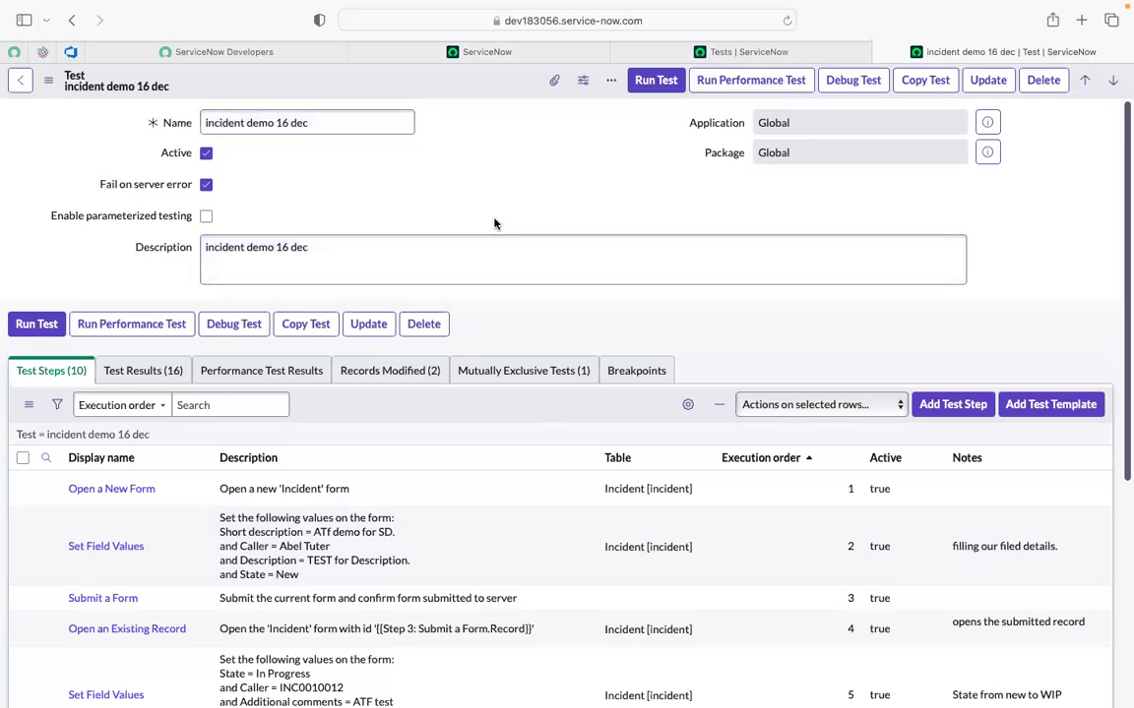
pyautogui.scroll(-5, 495, 224)
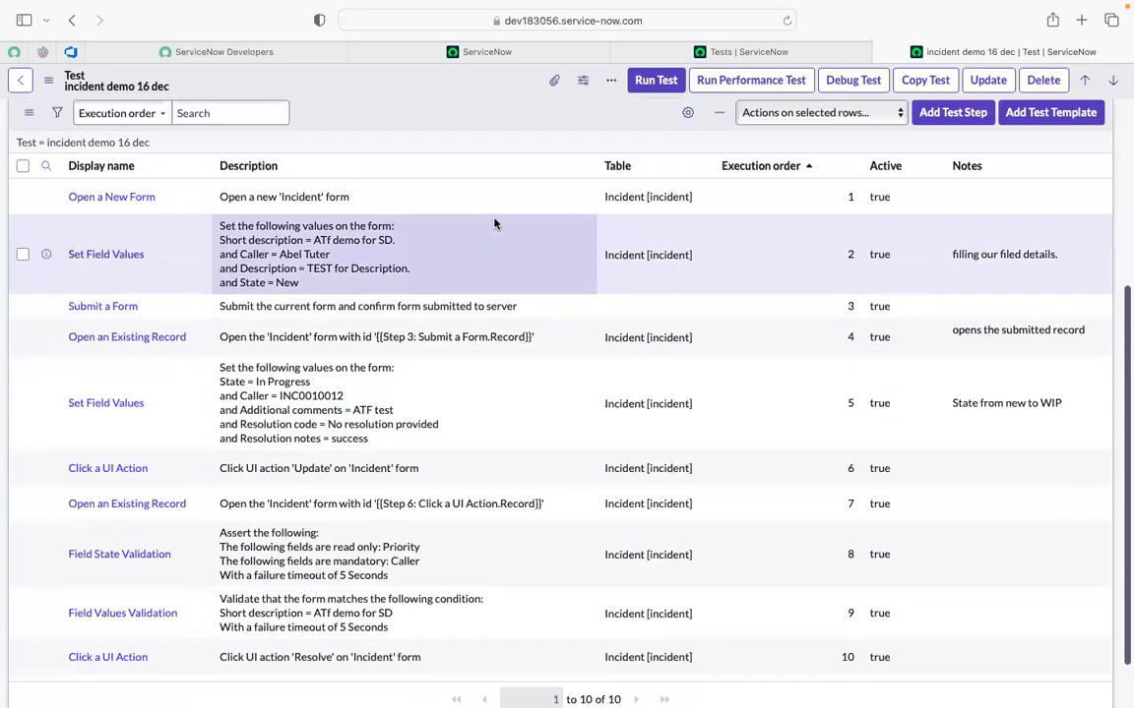
pyautogui.scroll(5, 495, 224)
pyautogui.scroll(-3, 495, 225)
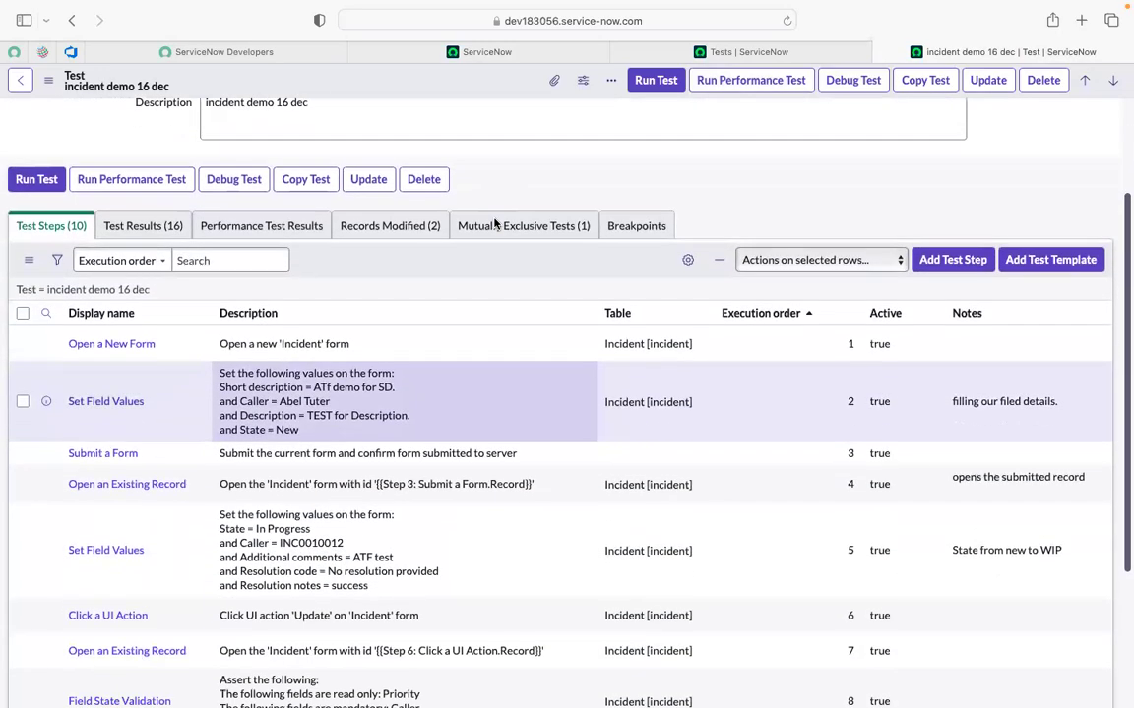
pyautogui.scroll(3, 495, 224)
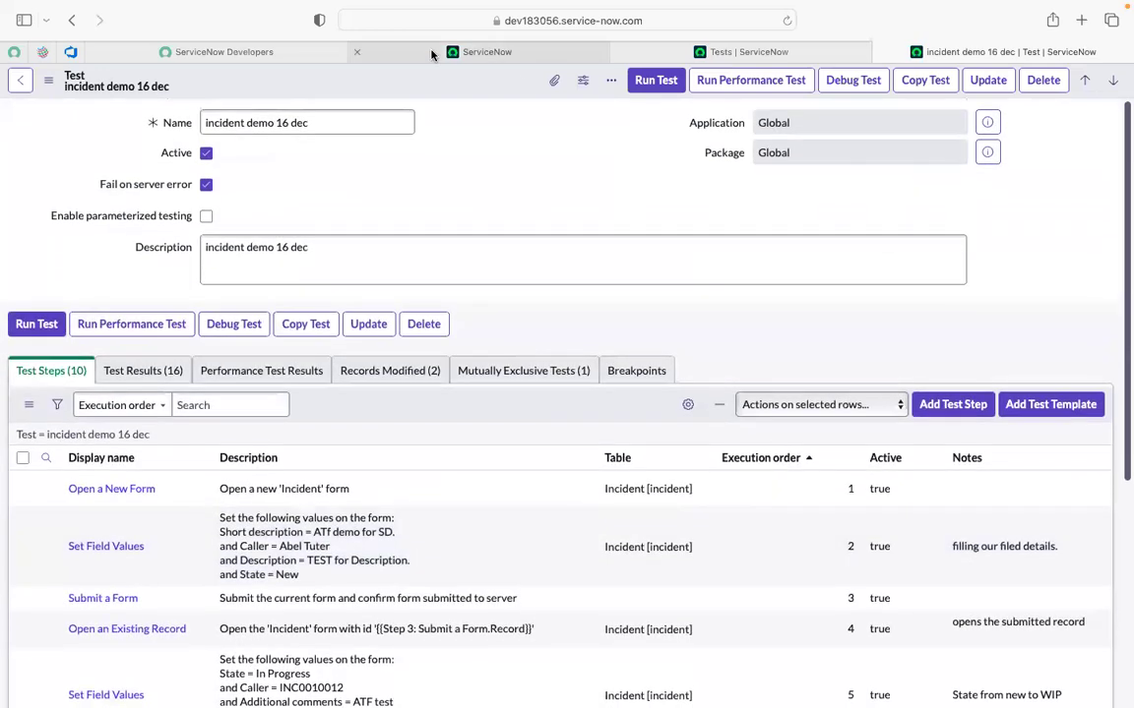
pyautogui.click(431, 54)
pyautogui.click(169, 85)
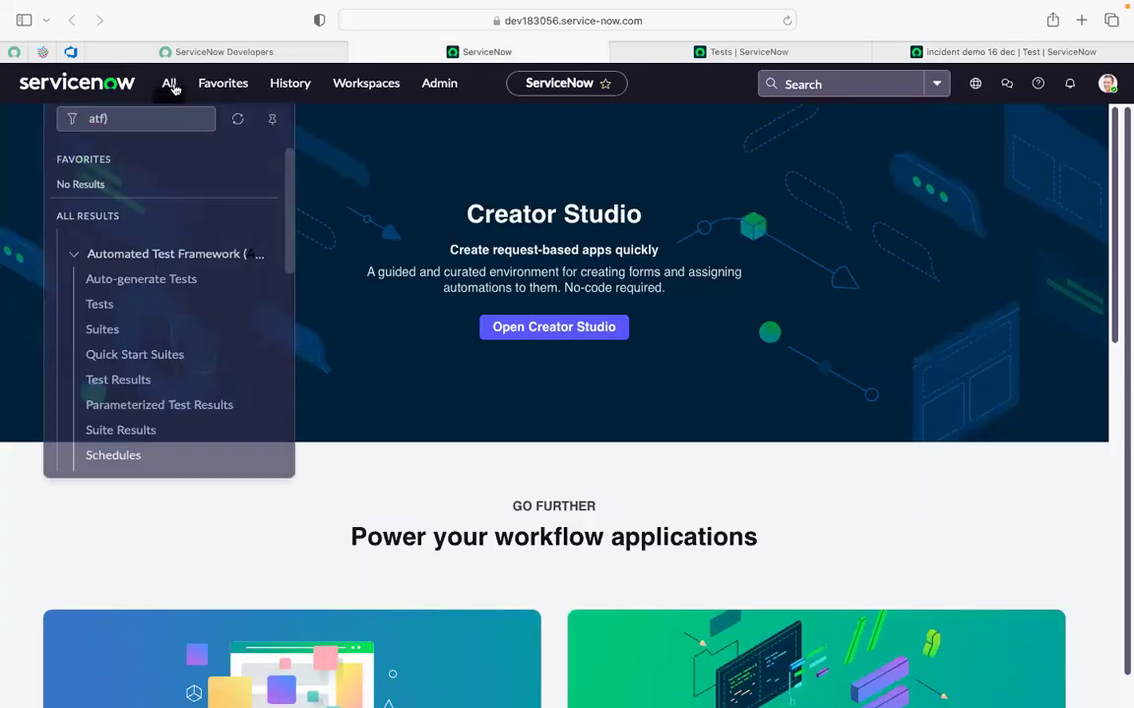
# Filter the navigator by 'local update' and open Local Update Sets in a new tab.
pyautogui.press('BackSpace')
pyautogui.press('BackSpace')
pyautogui.press('BackSpace')
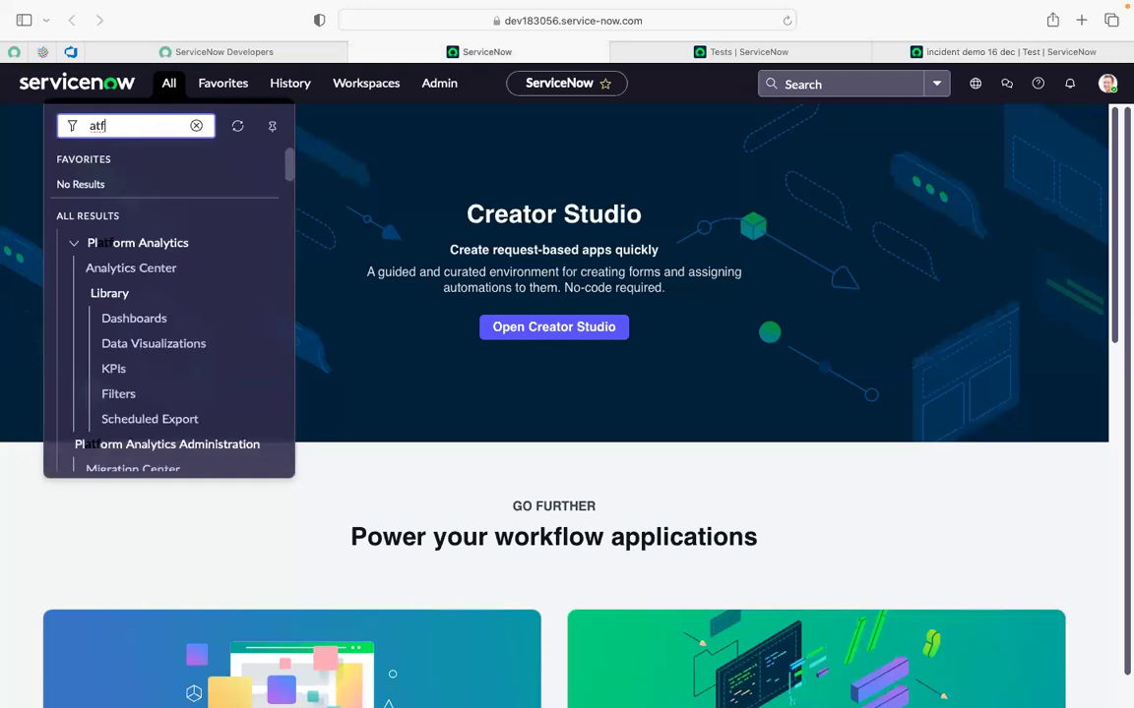
pyautogui.write('lo')
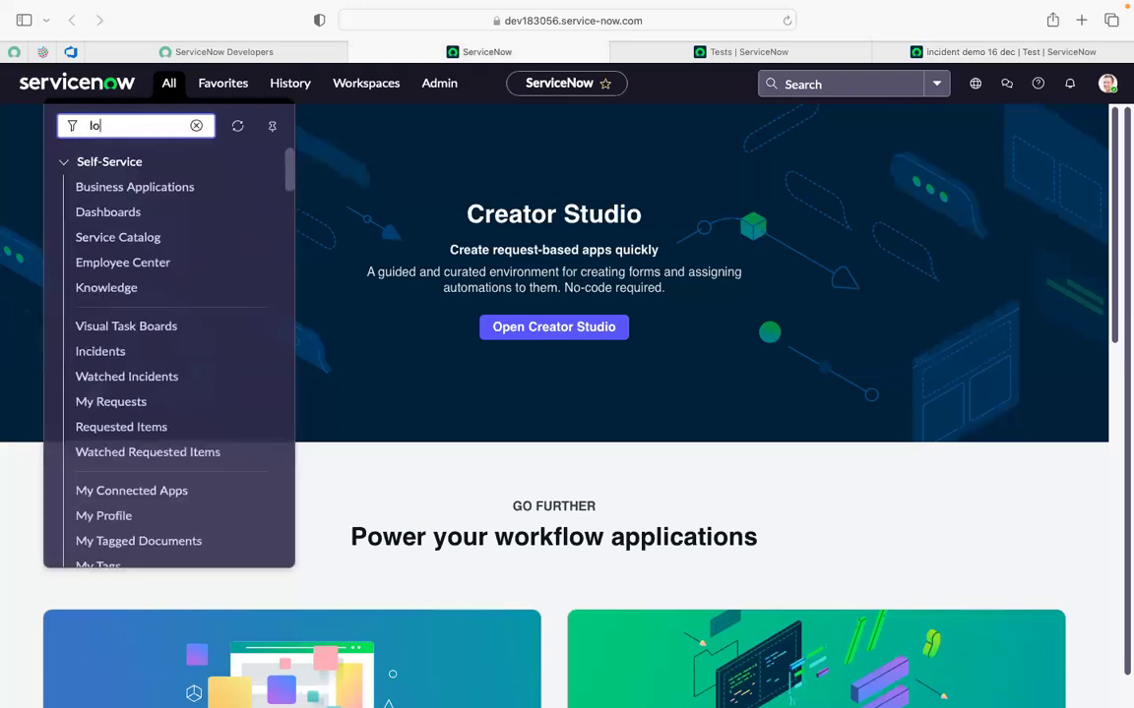
pyautogui.write('cal upd')
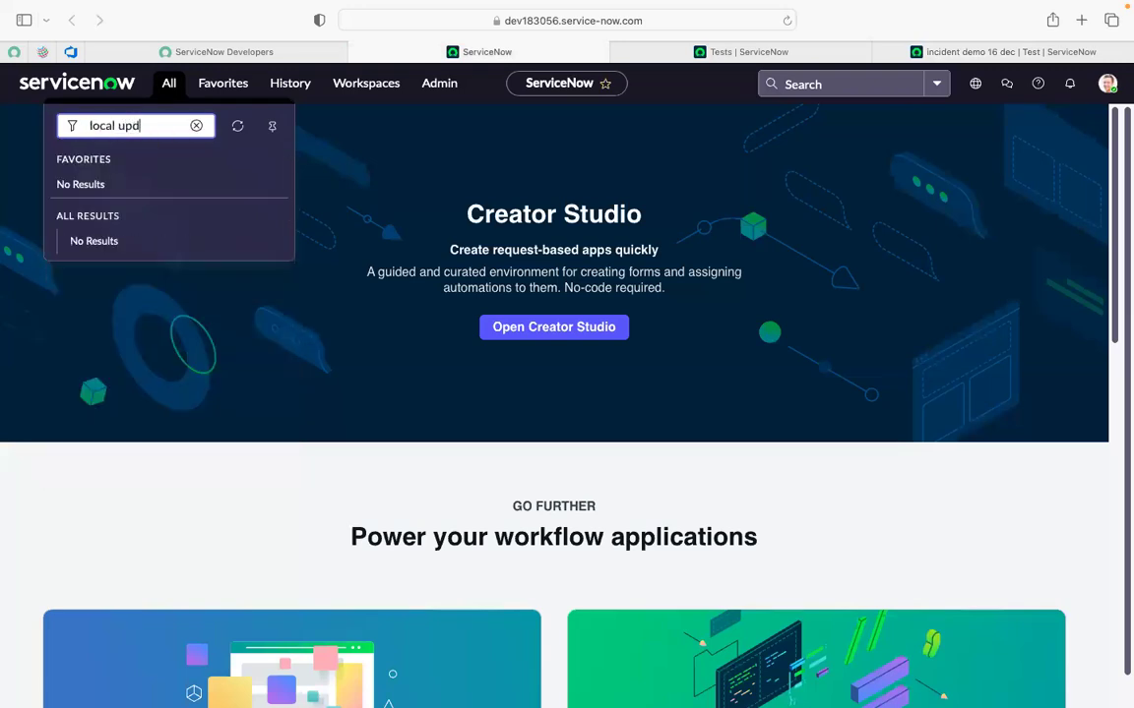
pyautogui.write('ate')
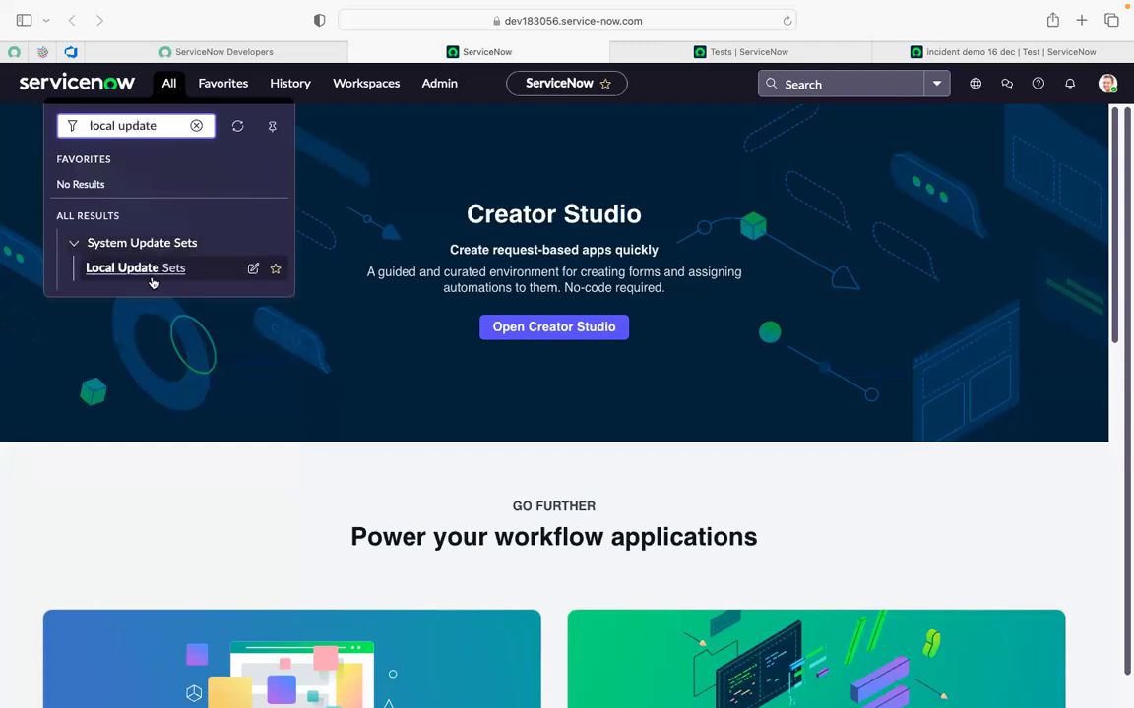
pyautogui.keyDown('super'); pyautogui.click(153, 279); pyautogui.keyUp('super')
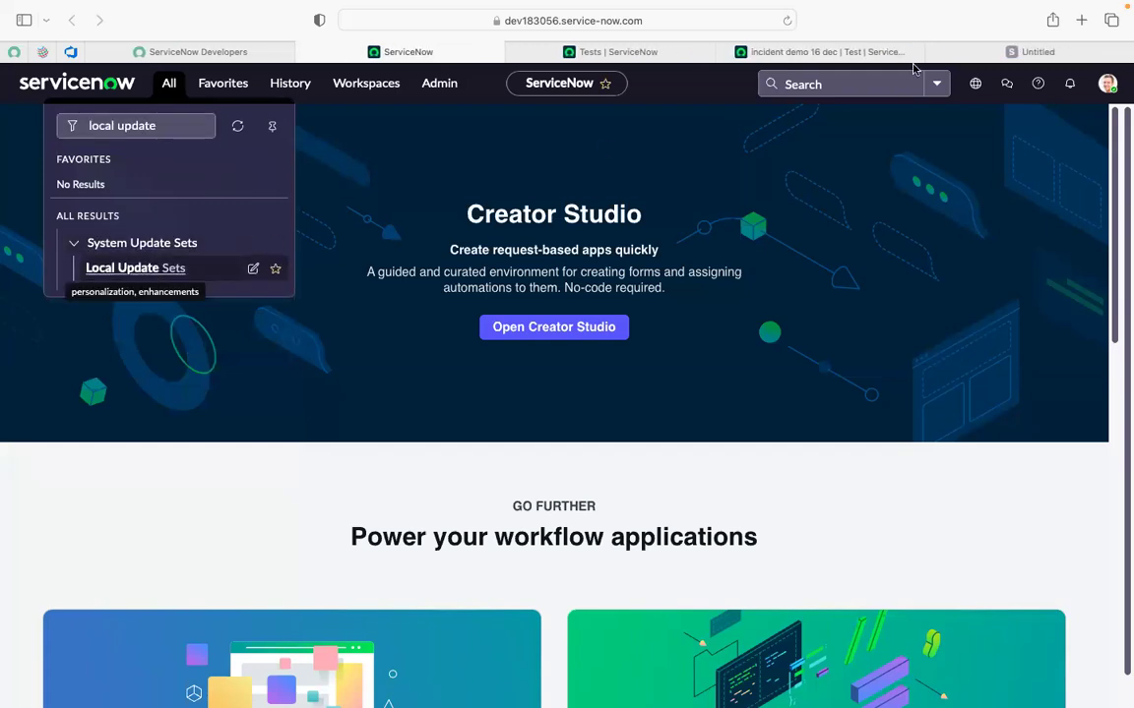
pyautogui.click(996, 52)
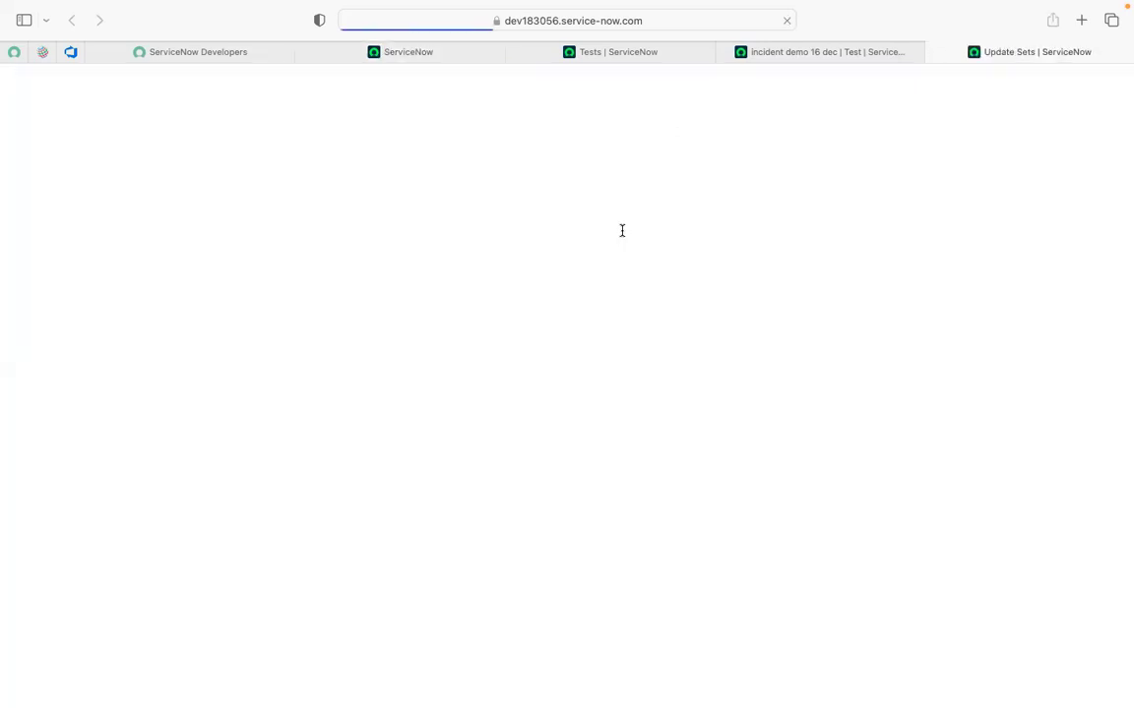
# Create a new update set named 'Incident demo 3jan', pasting the same text as its description.
pyautogui.click(1106, 83)
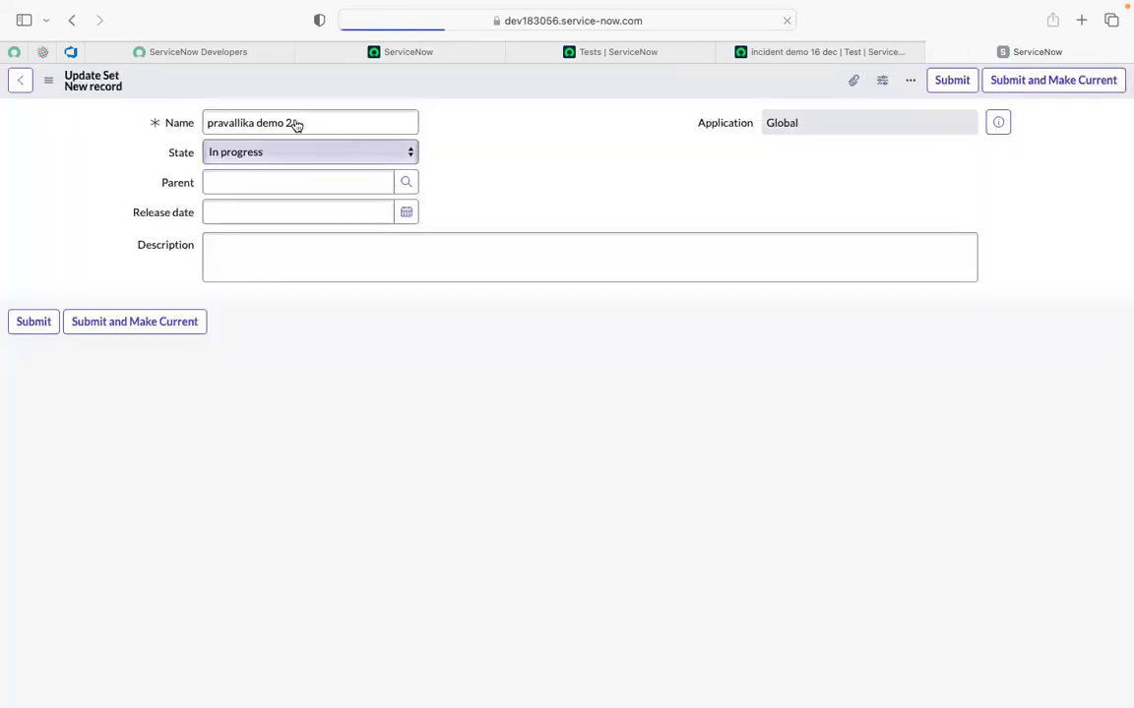
pyautogui.click(296, 122)
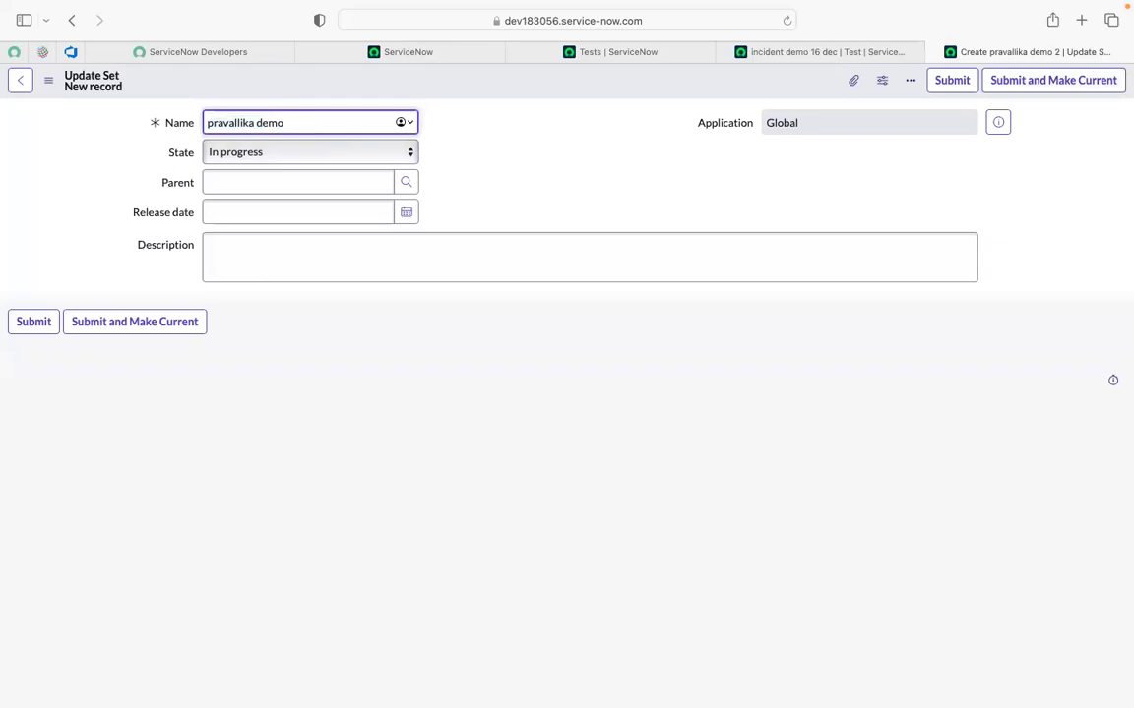
pyautogui.press('BackSpace')
pyautogui.press('BackSpace')
pyautogui.press('BackSpace')
pyautogui.press('BackSpace')
pyautogui.press('BackSpace')
pyautogui.press('BackSpace')
pyautogui.press('BackSpace')
pyautogui.press('BackSpace')
pyautogui.press('BackSpace')
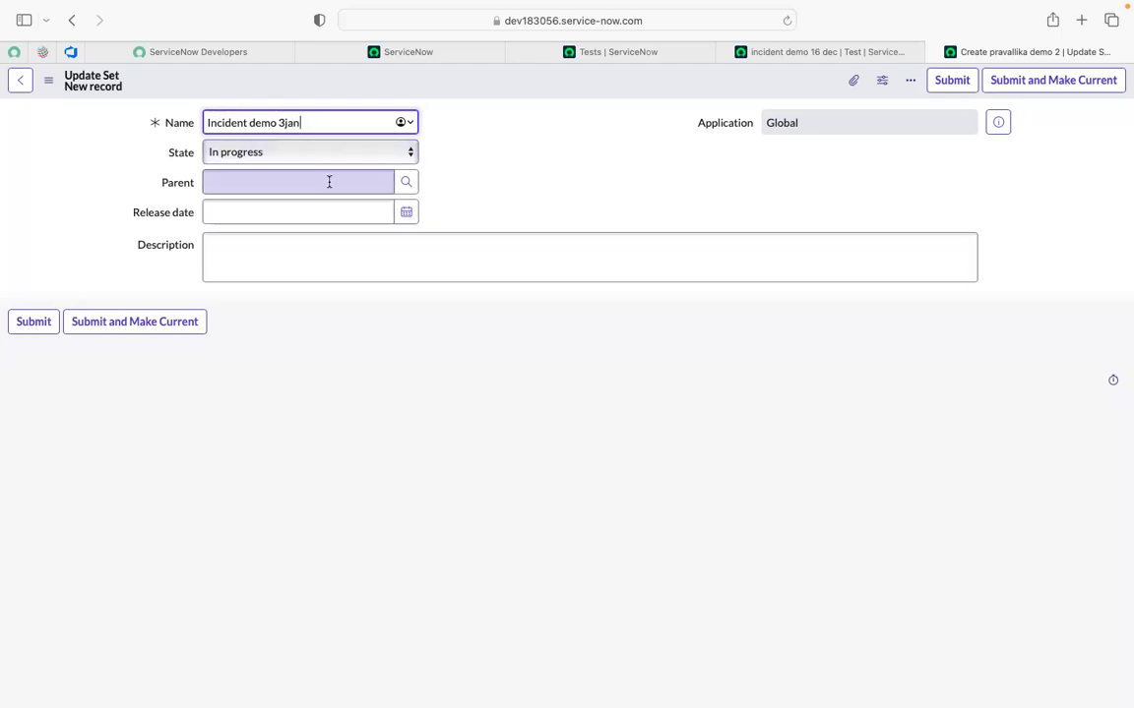
pyautogui.click(335, 245)
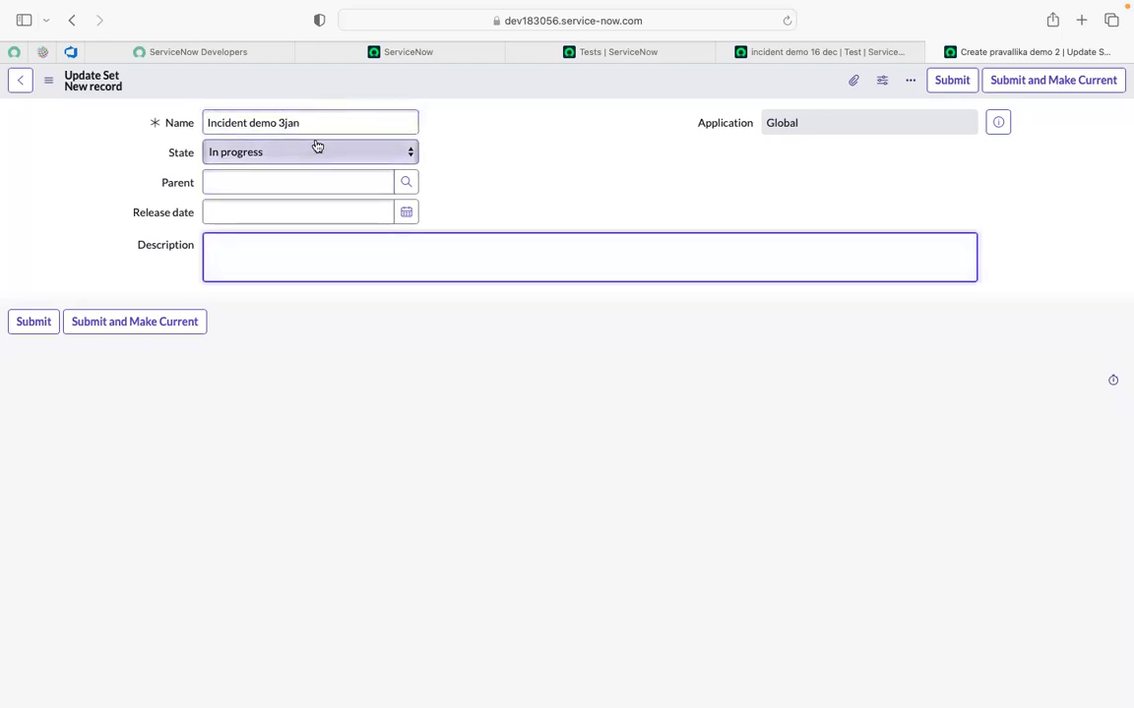
pyautogui.click(315, 136)
pyautogui.press('super+a')
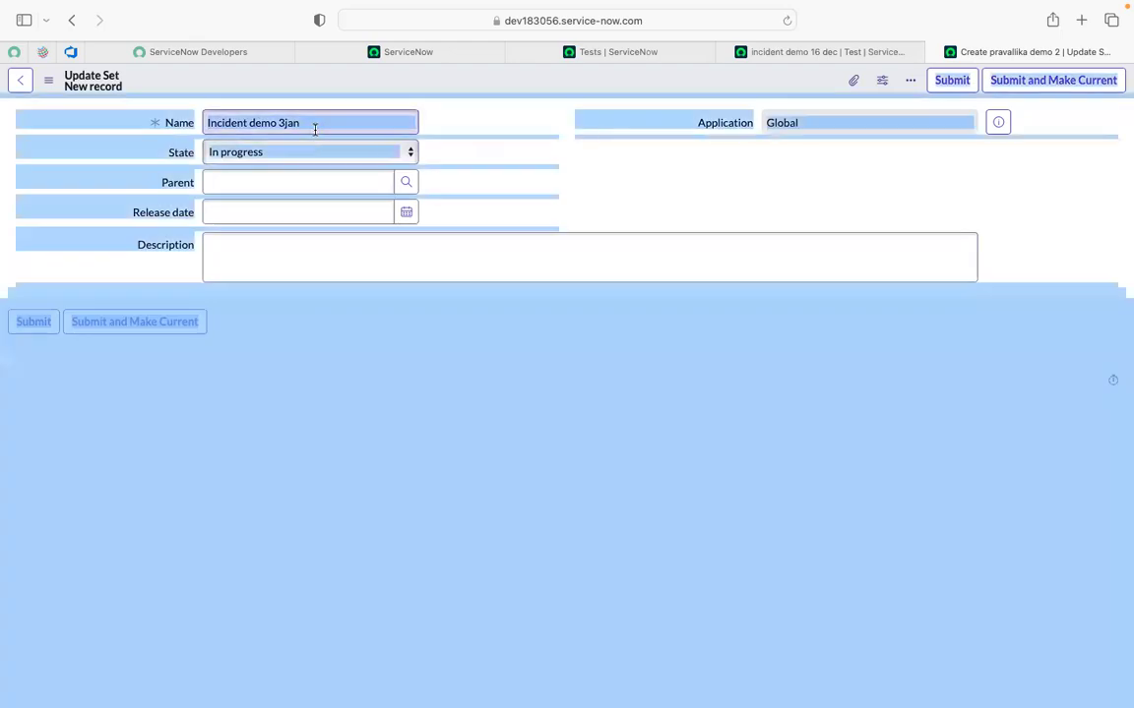
pyautogui.tripleClick(315, 128)
pyautogui.press('super+c')
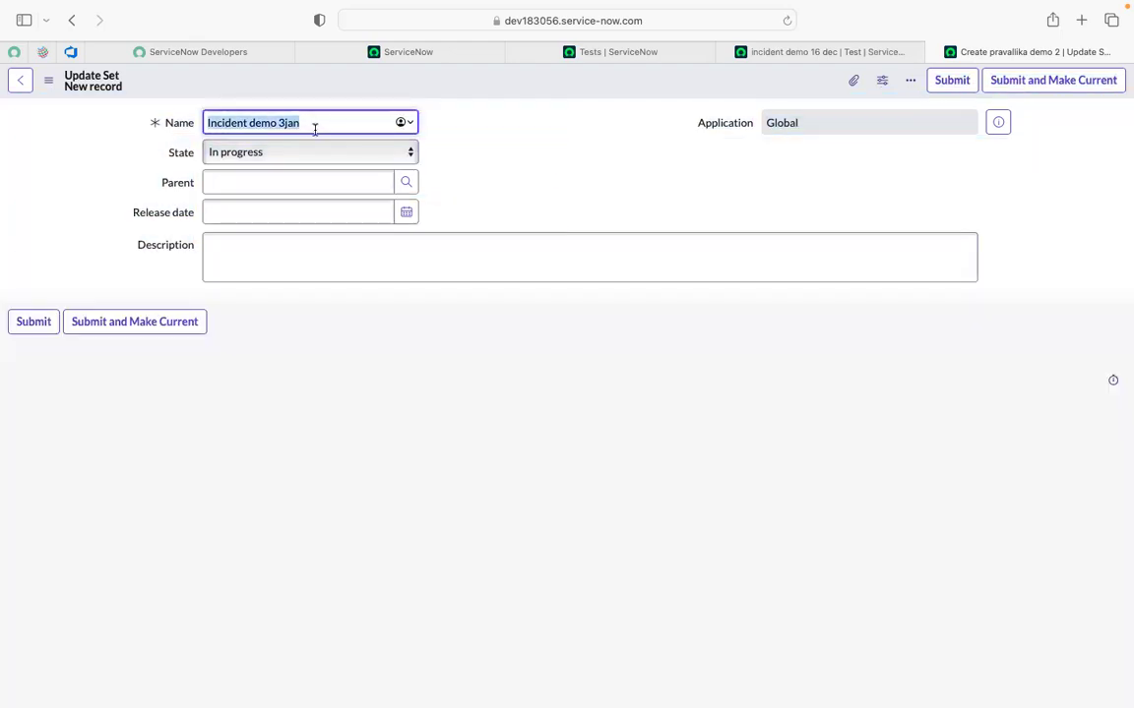
pyautogui.click(267, 253)
pyautogui.press('super+v')
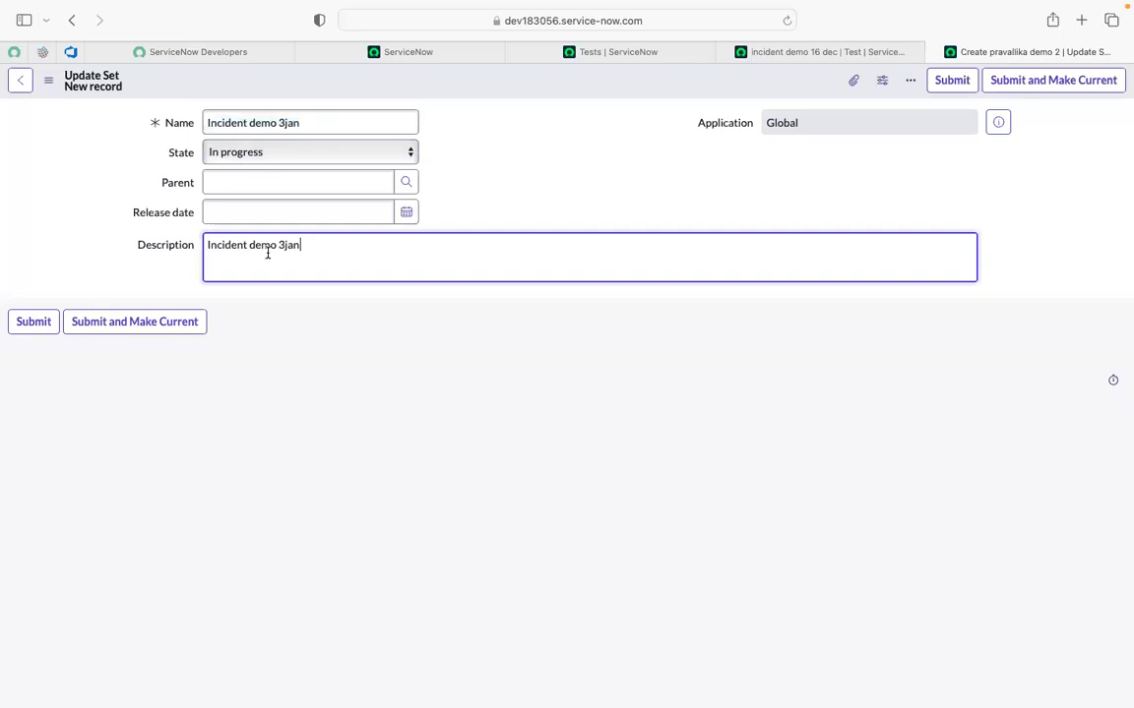
pyautogui.moveTo(457, 202); pyautogui.dragTo(42, 324)
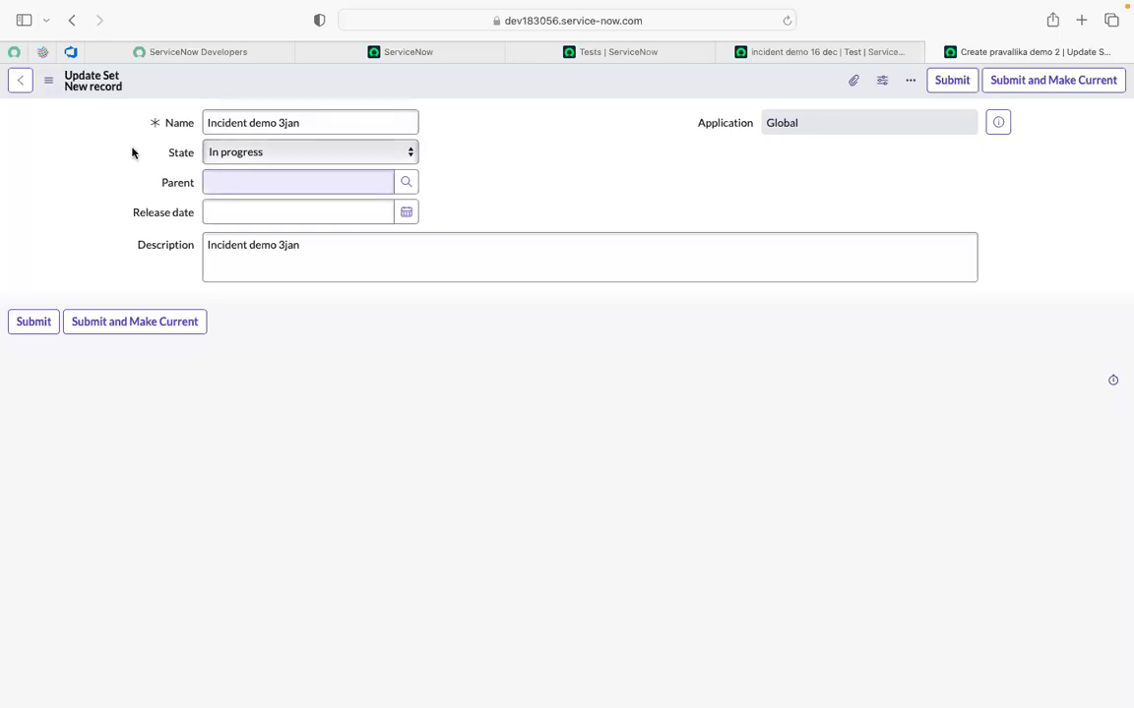
# Check on the home tab that the current update set is still Default [Global].
pyautogui.click(390, 53)
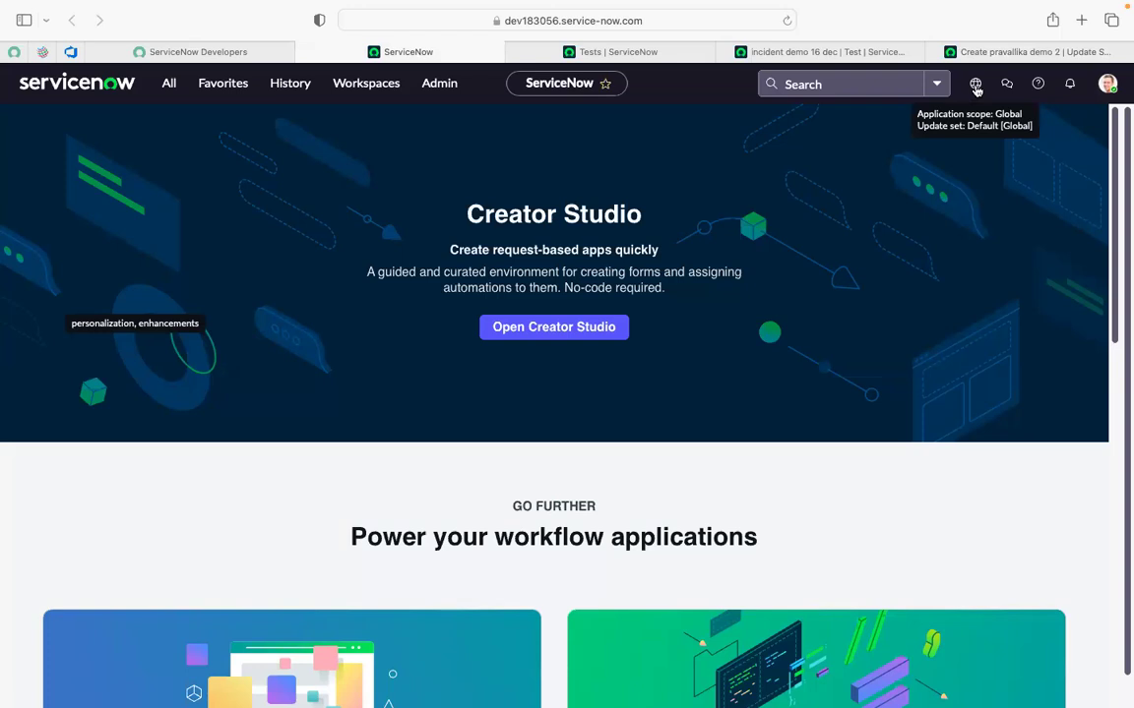
pyautogui.click(975, 86)
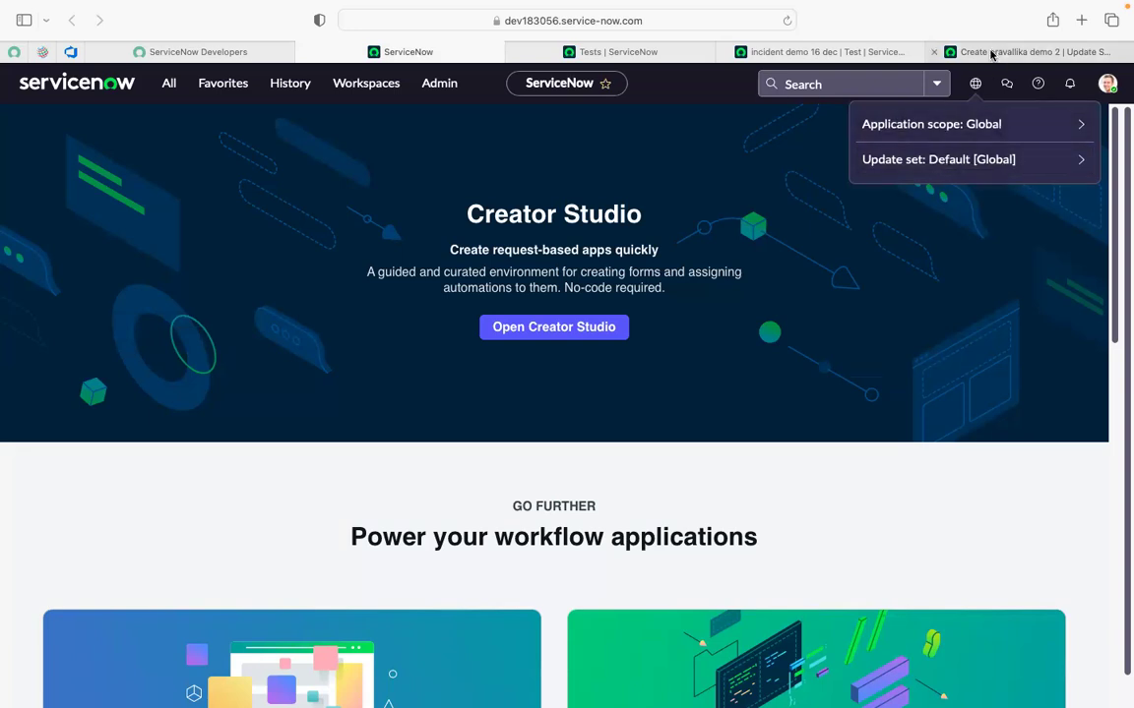
pyautogui.click(992, 53)
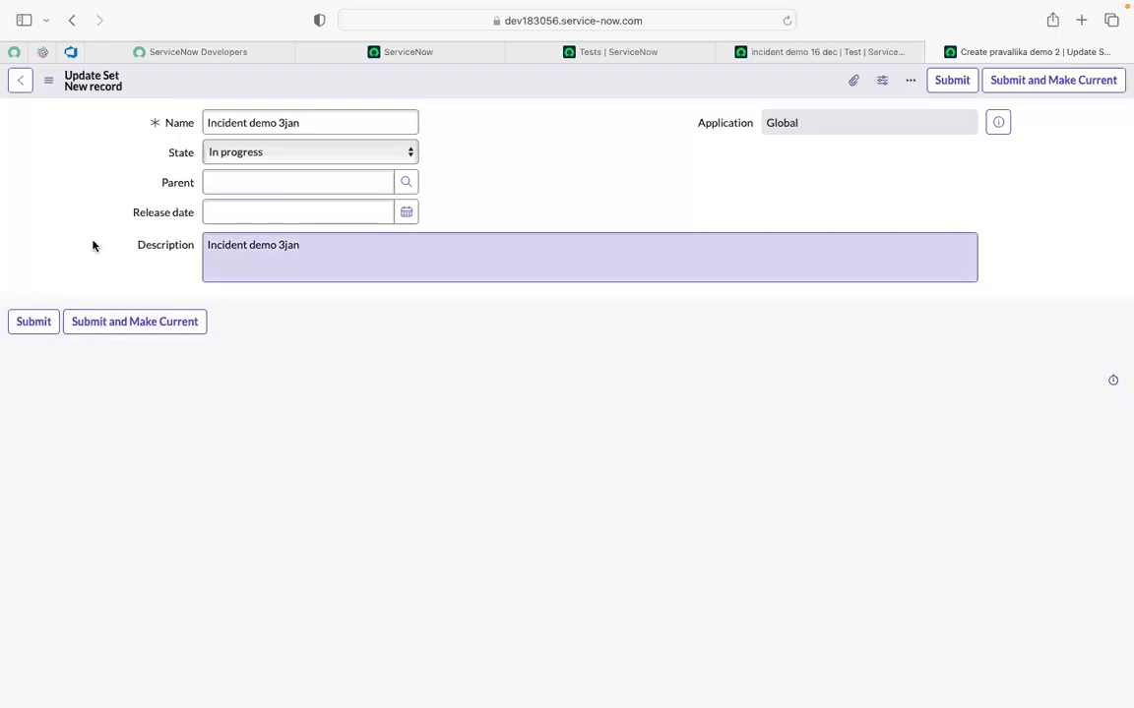
# Submit the update set with Make Current and confirm Incident demo 3jan in the globe menu.
pyautogui.click(121, 333)
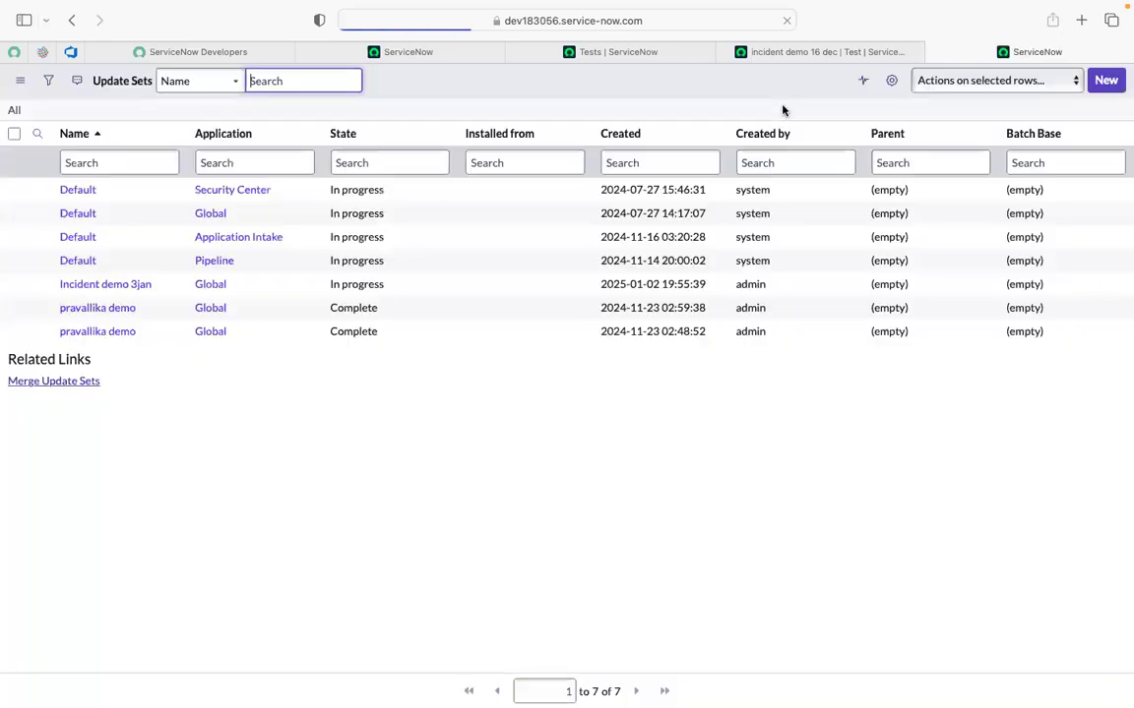
pyautogui.click(433, 52)
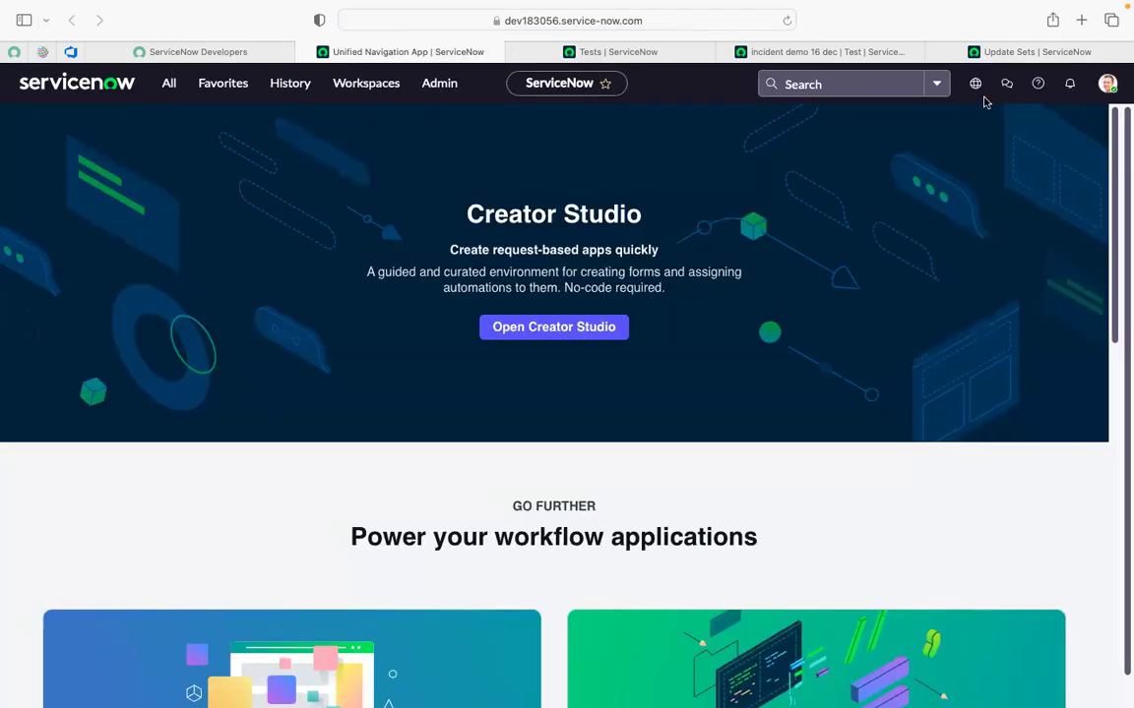
pyautogui.click(996, 51)
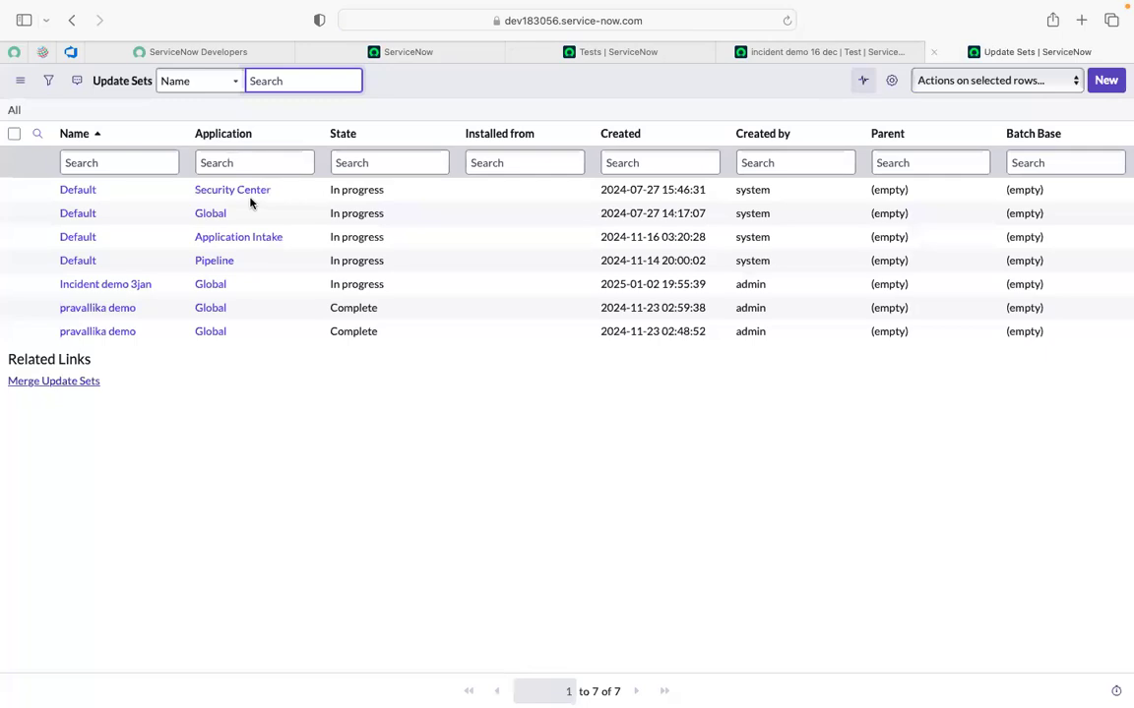
pyautogui.click(458, 52)
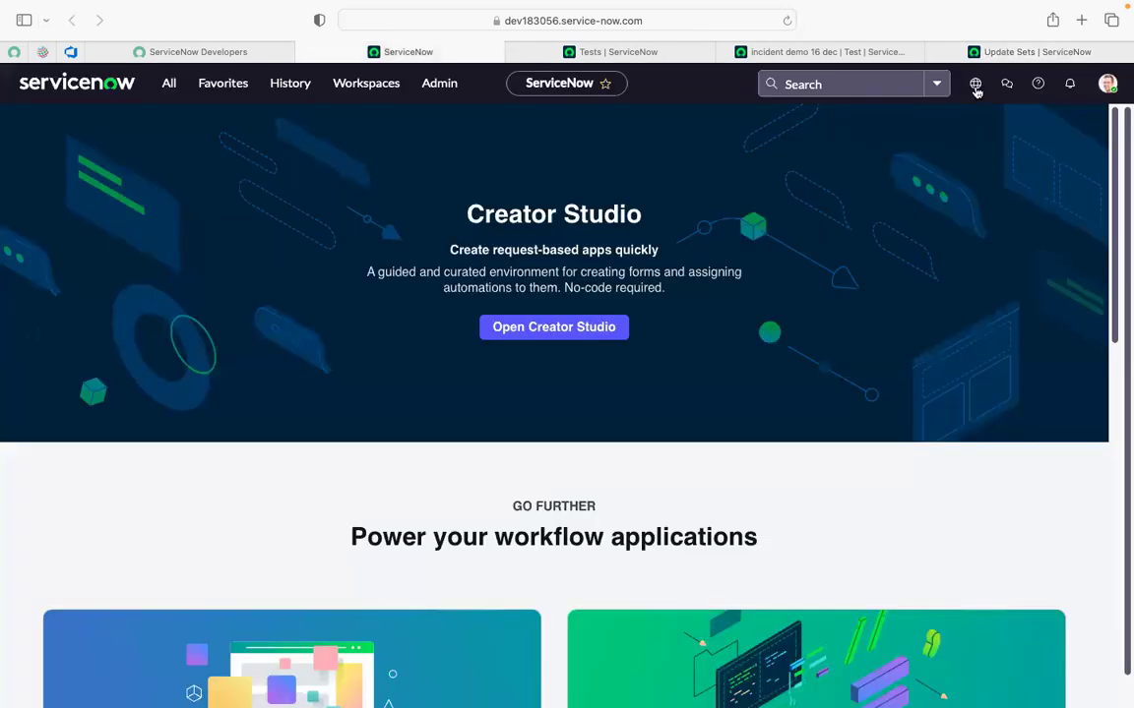
pyautogui.click(975, 86)
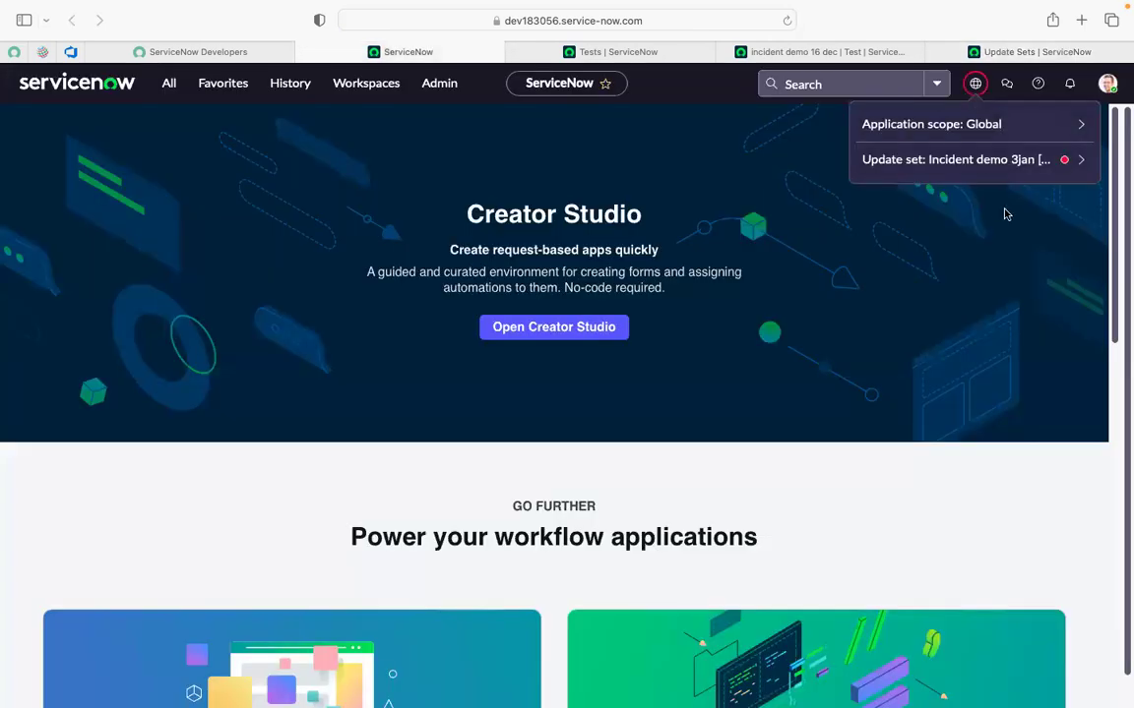
pyautogui.click(975, 87)
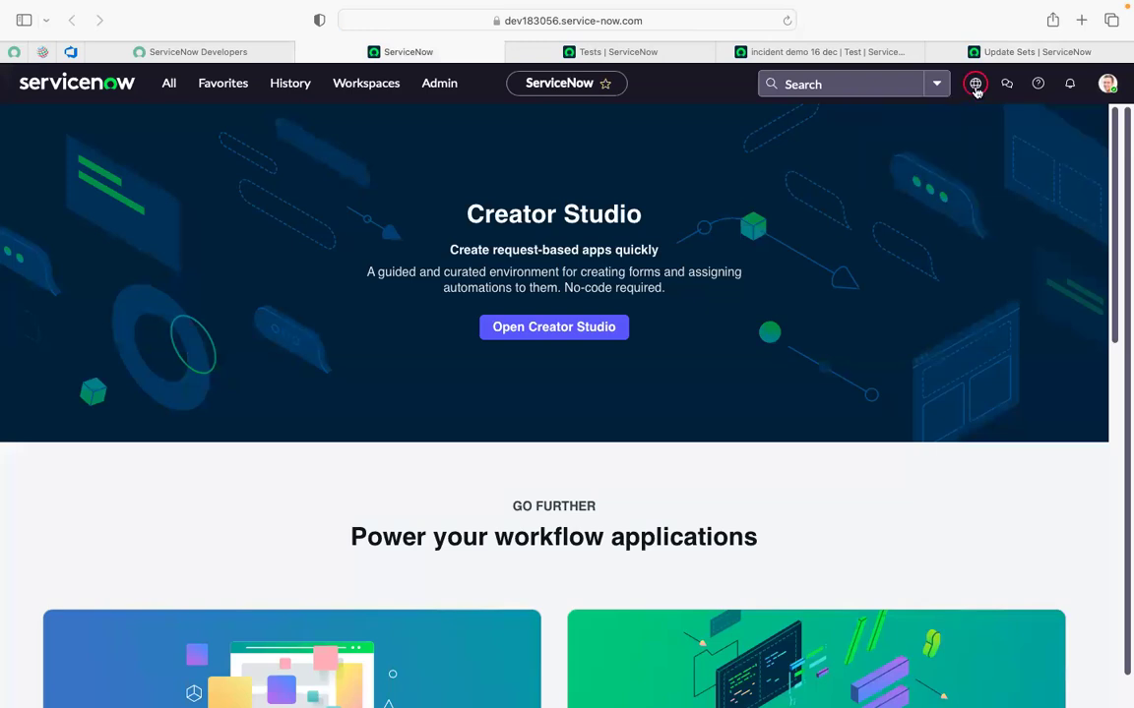
pyautogui.click(975, 86)
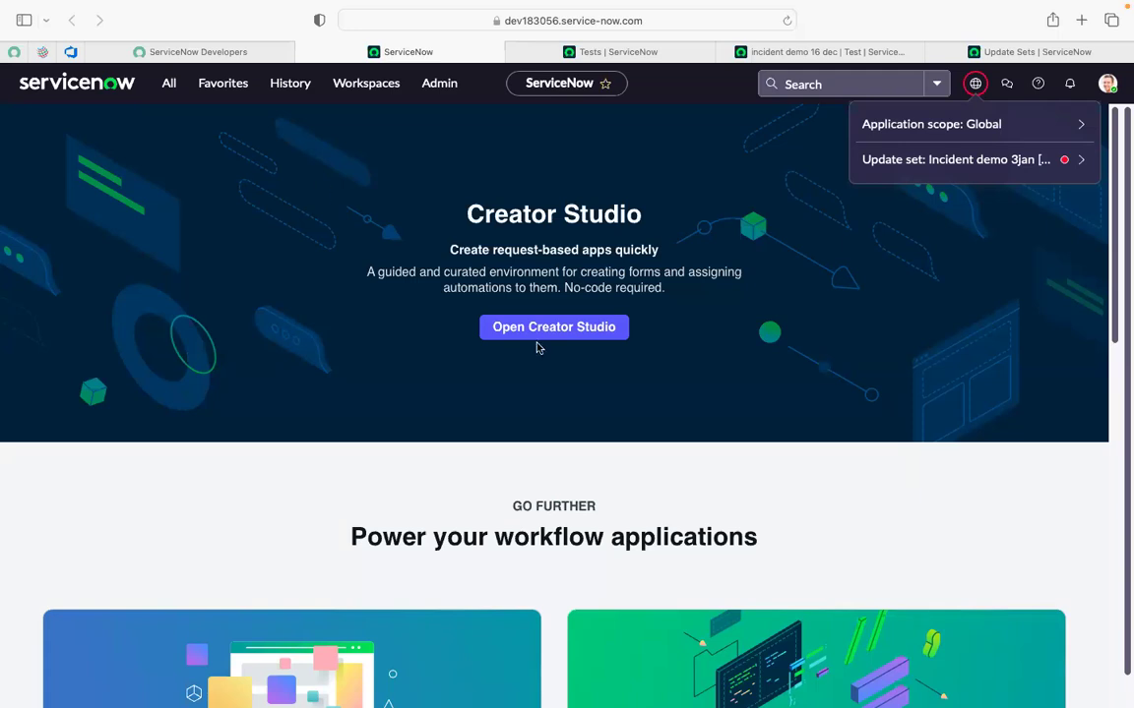
# Dismiss the globe panel and open the Incident demo 3jan update set record in its own tab.
pyautogui.click(847, 146)
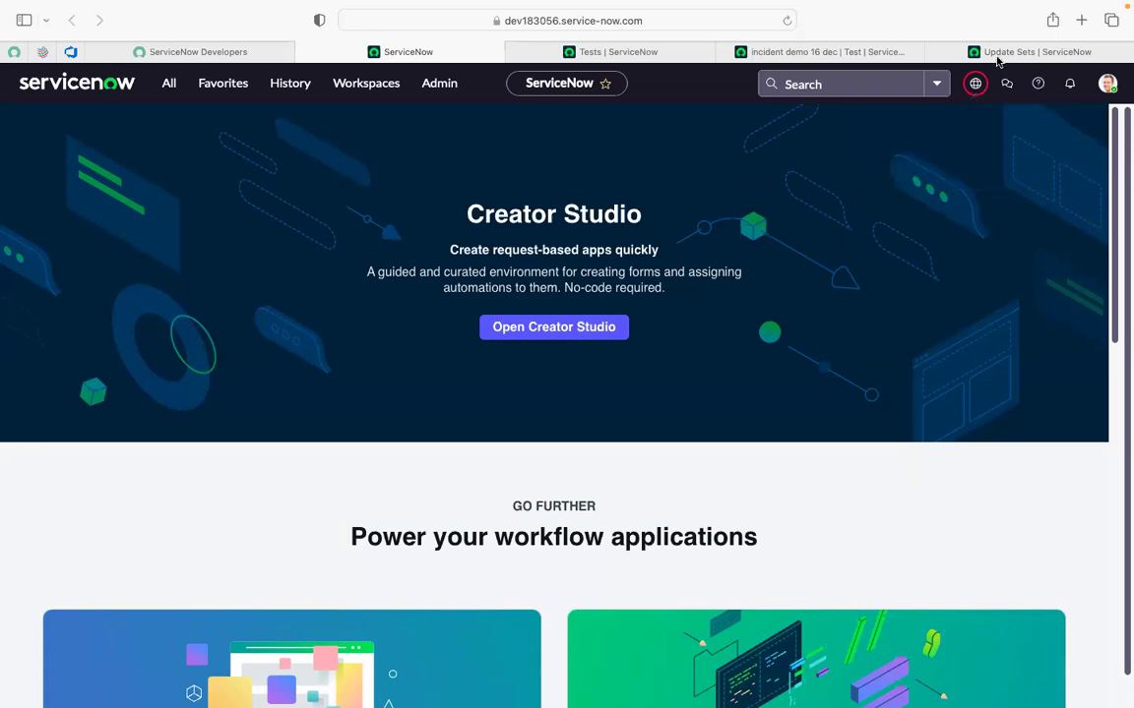
pyautogui.click(988, 54)
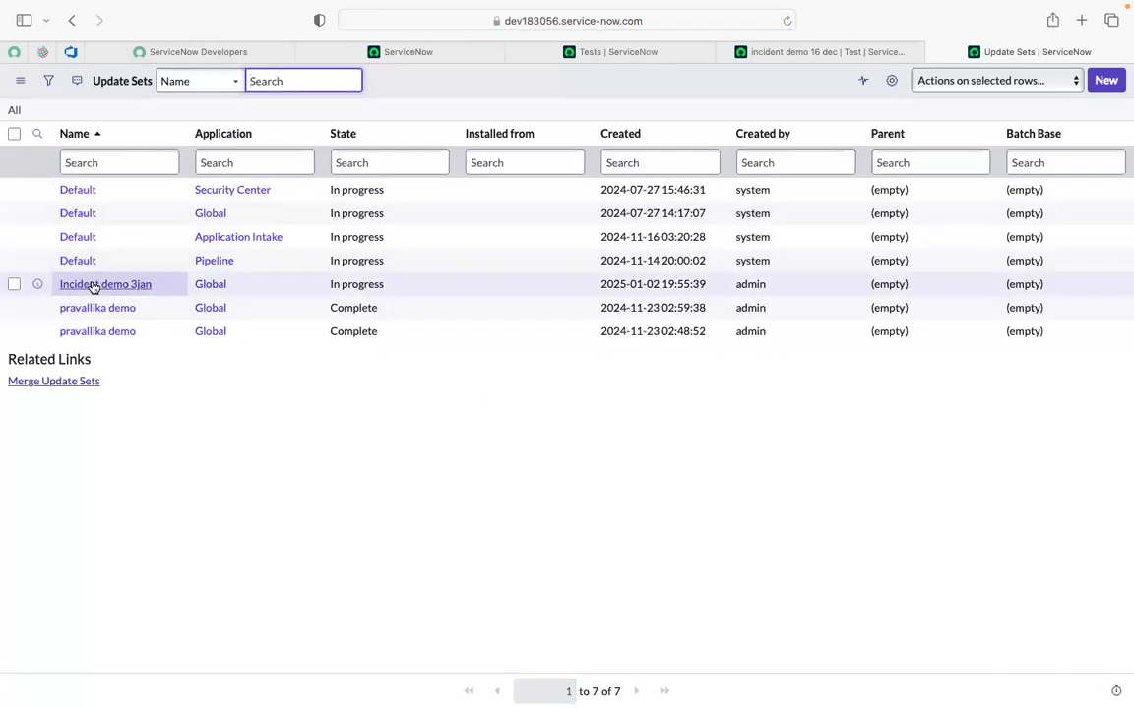
pyautogui.keyDown('super'); pyautogui.click(92, 285); pyautogui.keyUp('super')
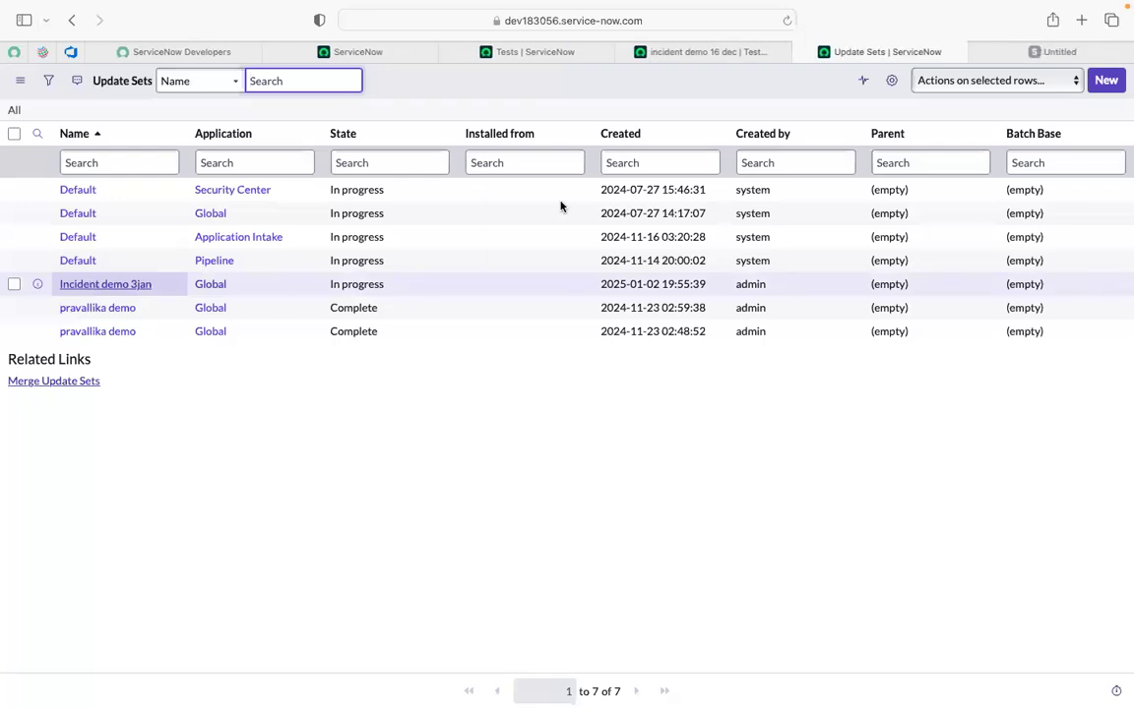
pyautogui.click(667, 53)
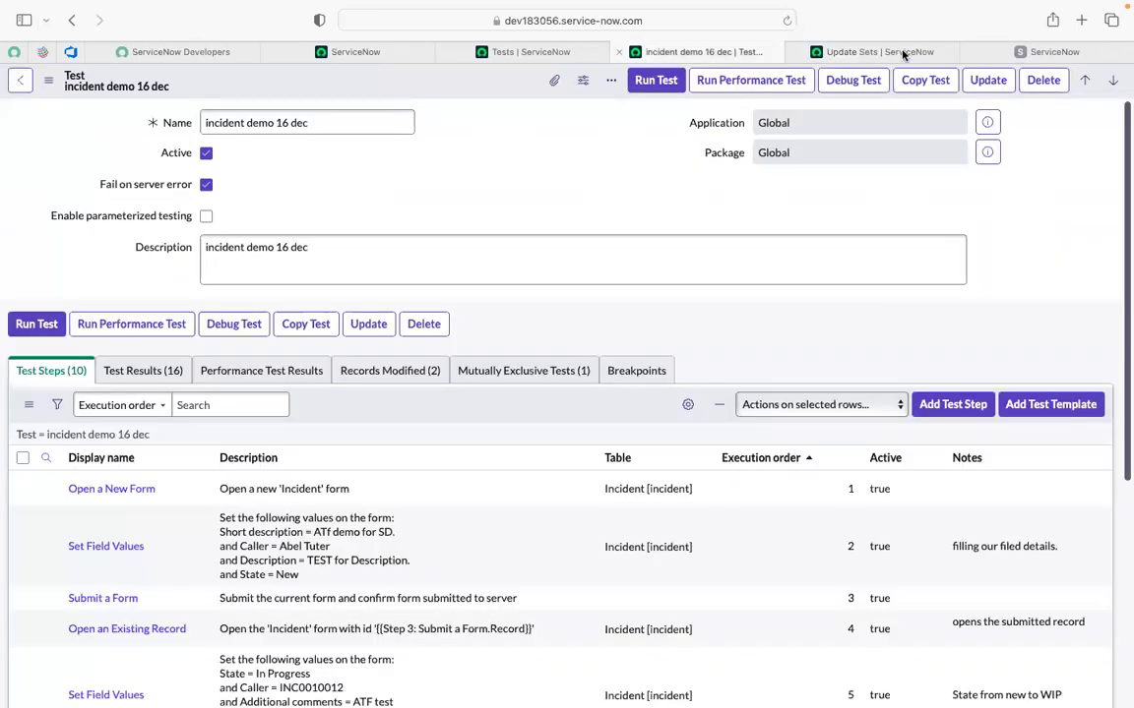
pyautogui.click(1002, 53)
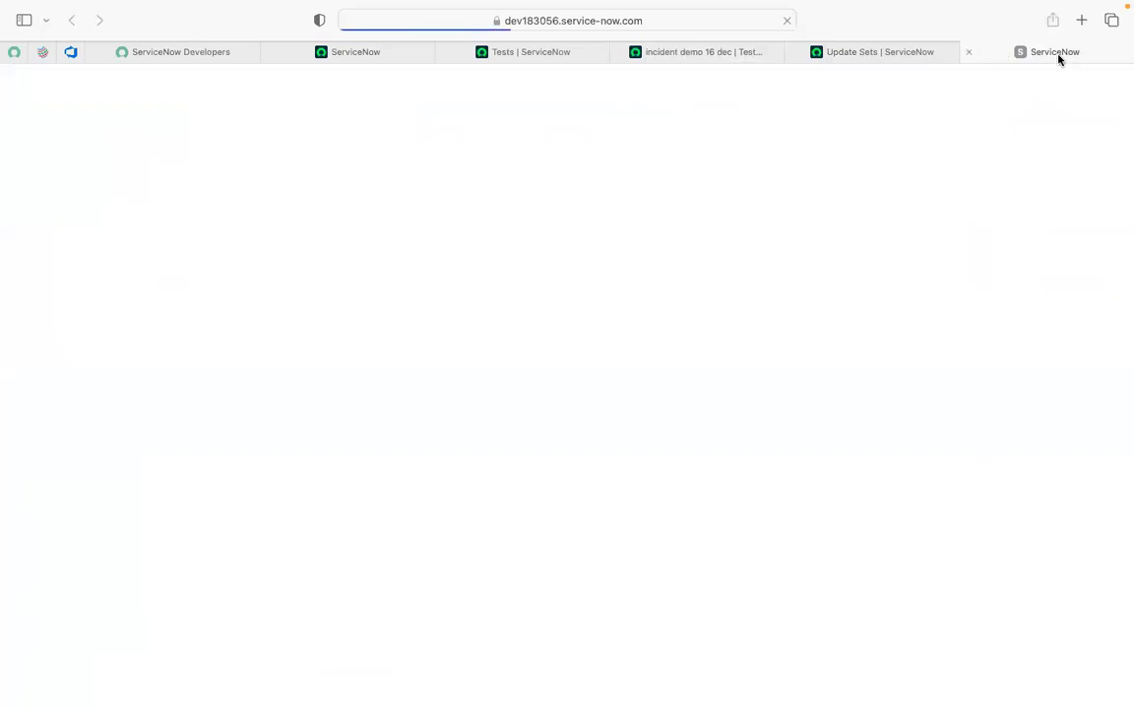
pyautogui.click(567, 178)
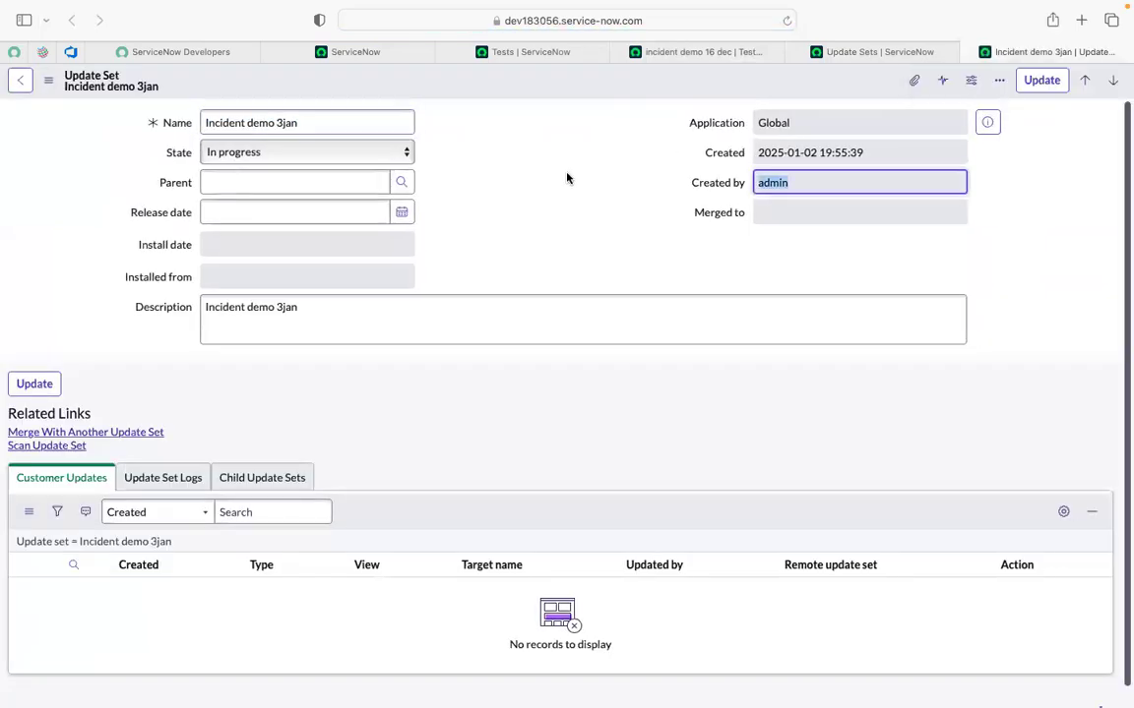
# Switch to the incident demo 16 dec test and scroll through its ten test steps.
pyautogui.click(525, 194)
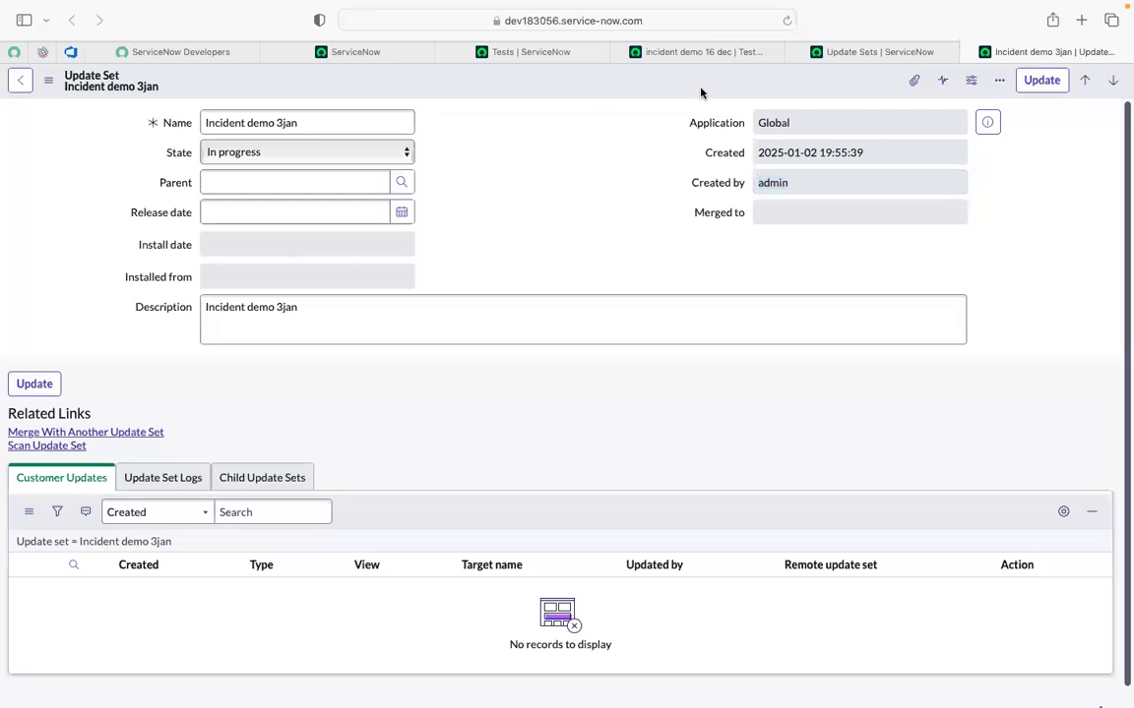
pyautogui.click(536, 56)
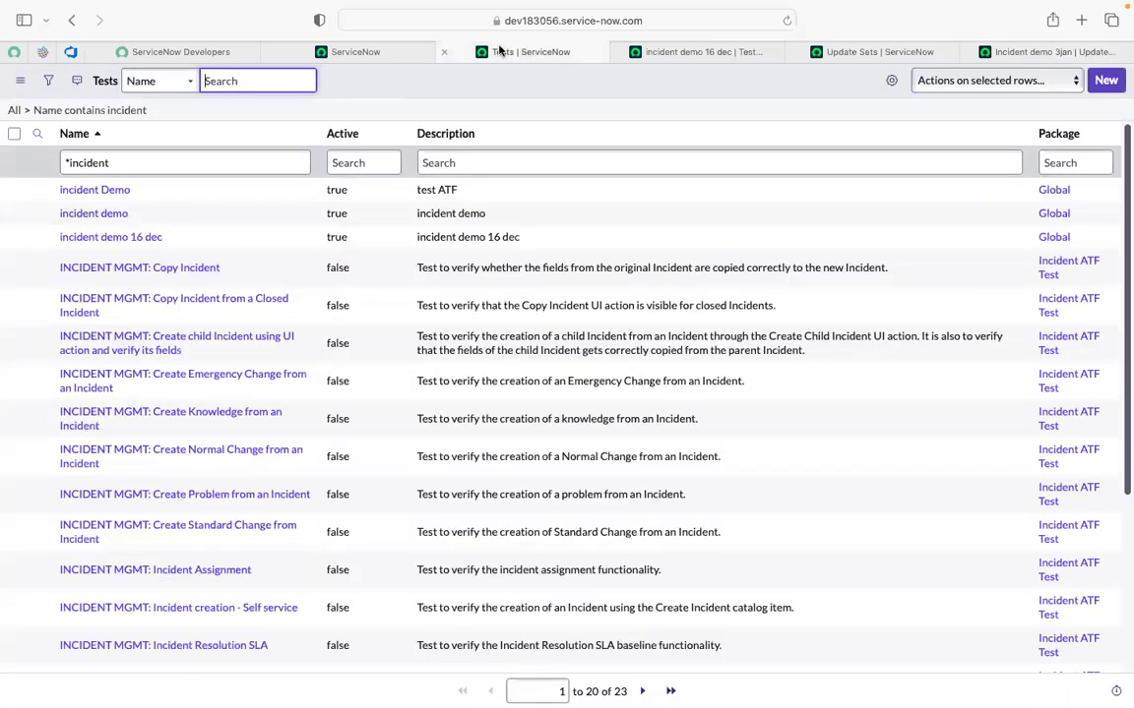
pyautogui.click(689, 52)
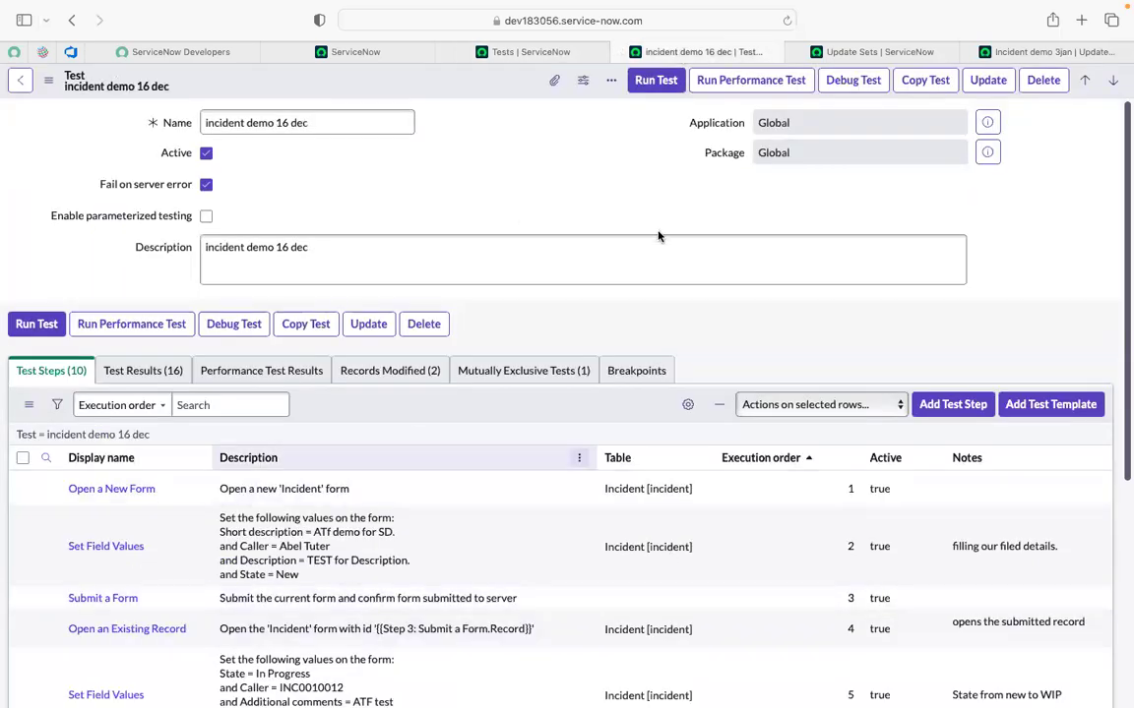
pyautogui.scroll(-1, 645, 229)
pyautogui.scroll(-4, 645, 229)
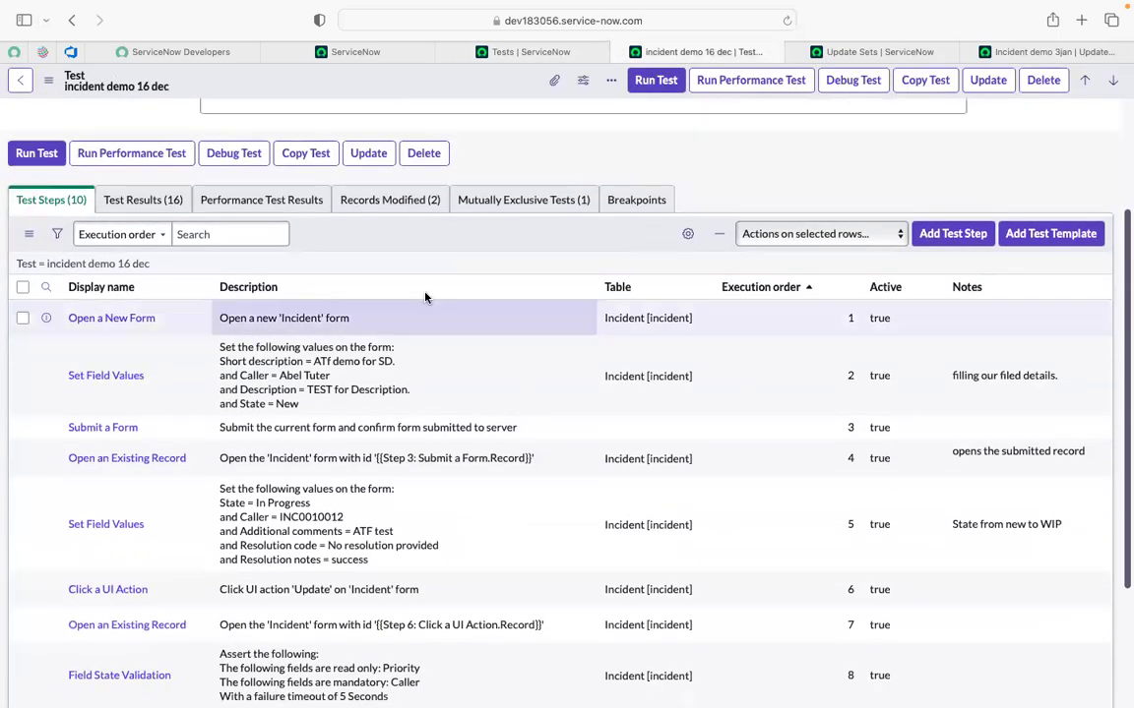
pyautogui.scroll(1, 541, 258)
pyautogui.scroll(4, 541, 258)
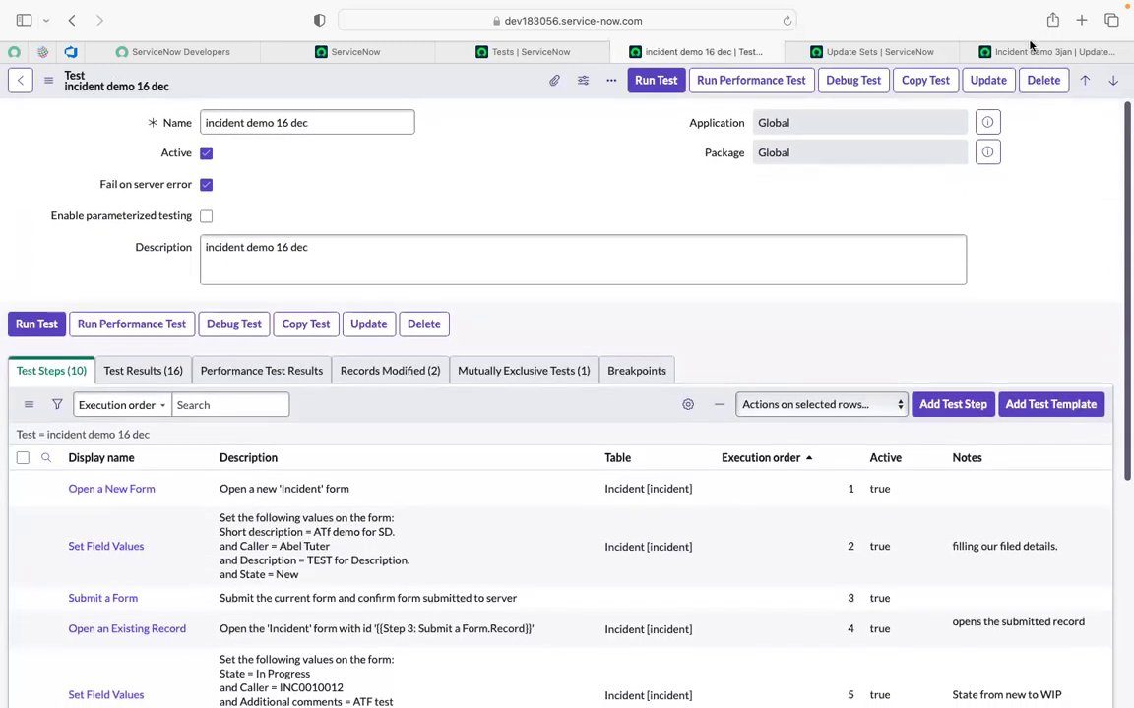
# Glance at the Incident demo 3jan update set, then scroll the test's steps again.
pyautogui.click(1023, 51)
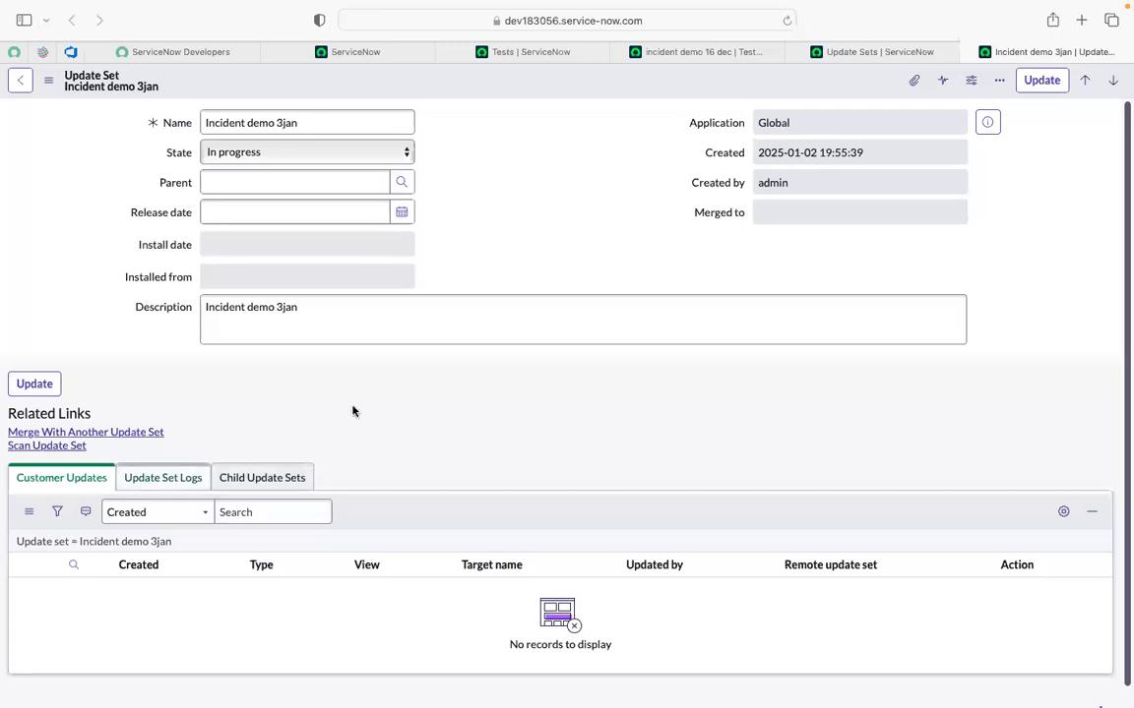
pyautogui.click(671, 52)
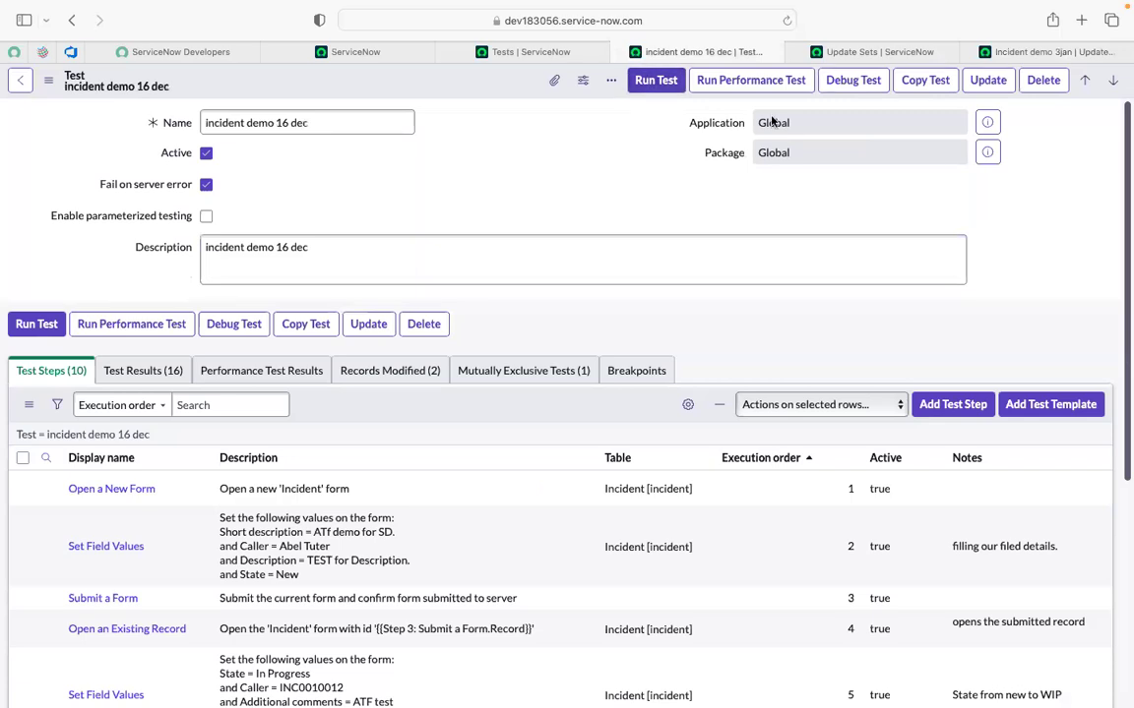
pyautogui.scroll(-2, 534, 312)
pyautogui.scroll(-3, 533, 312)
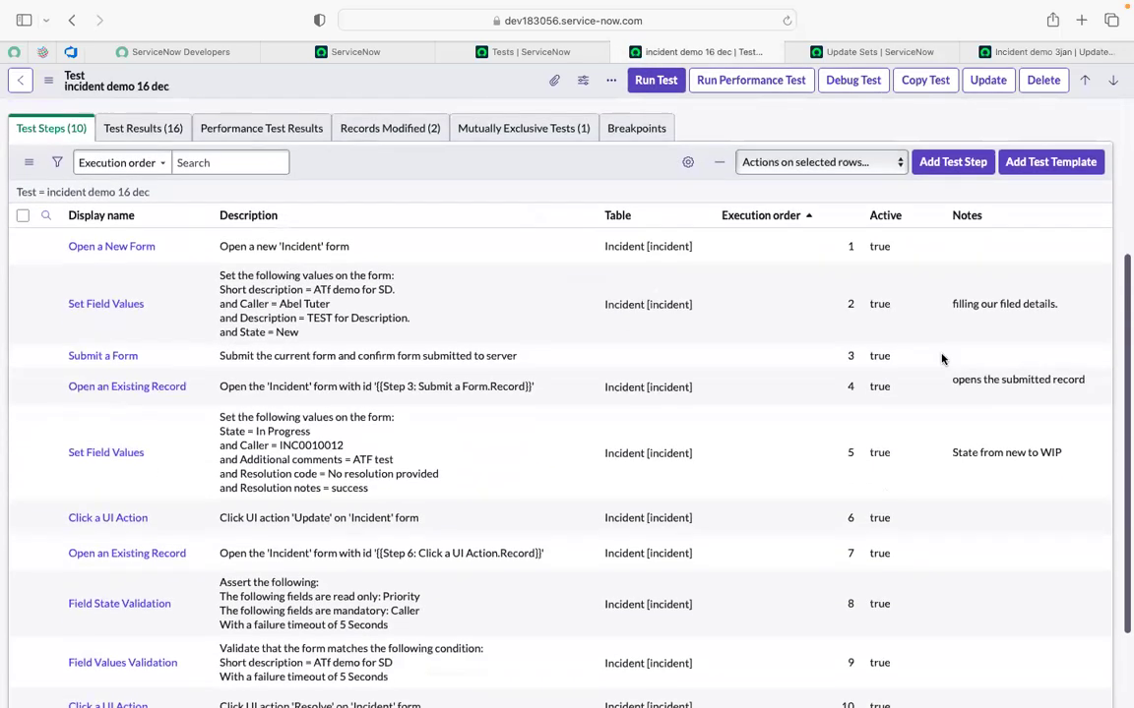
pyautogui.scroll(-2, 852, 425)
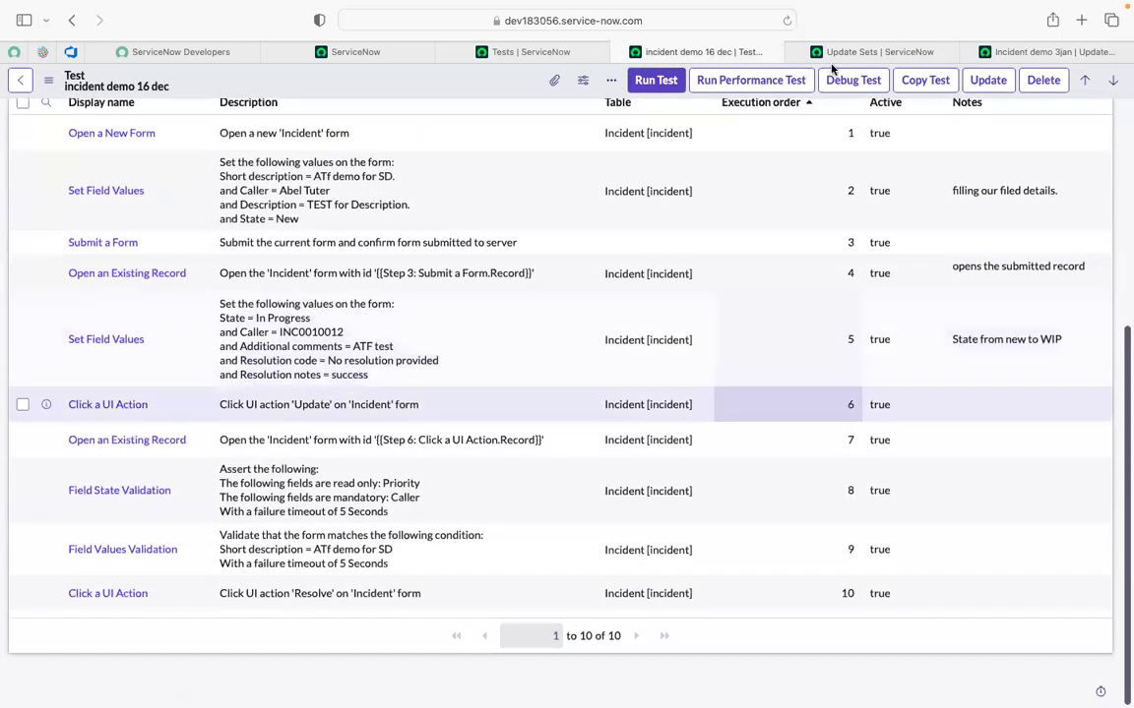
pyautogui.scroll(7, 299, 180)
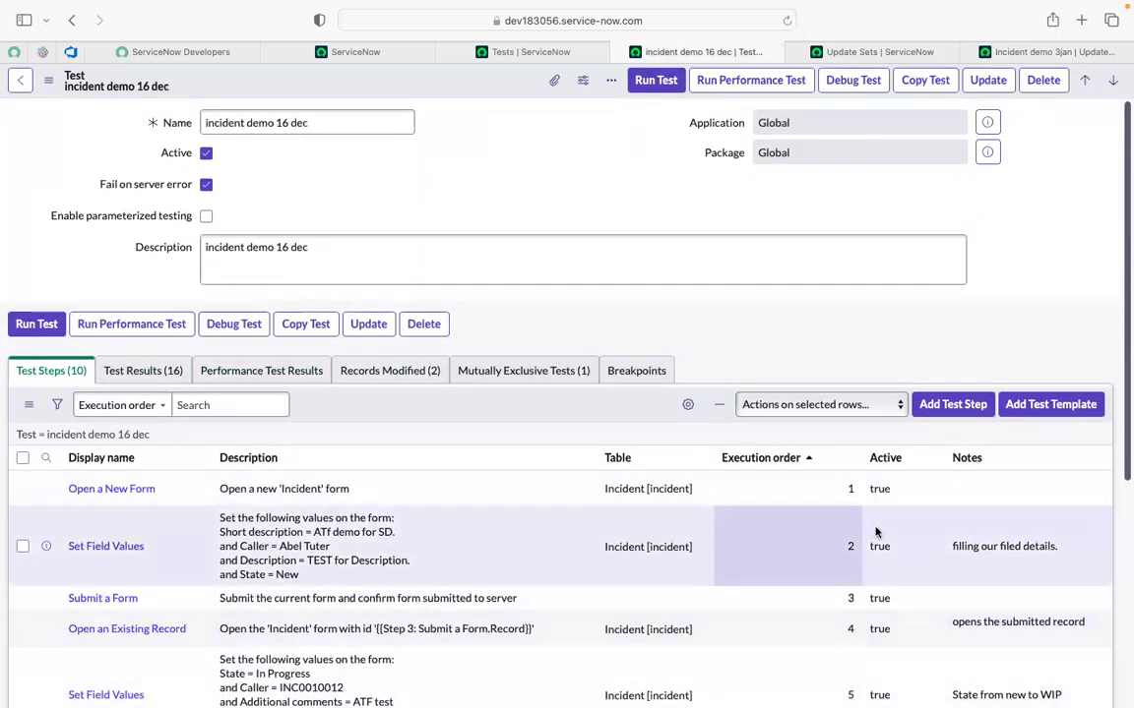
# Set Active to false on all ten test steps through list editing.
pyautogui.click(895, 500)
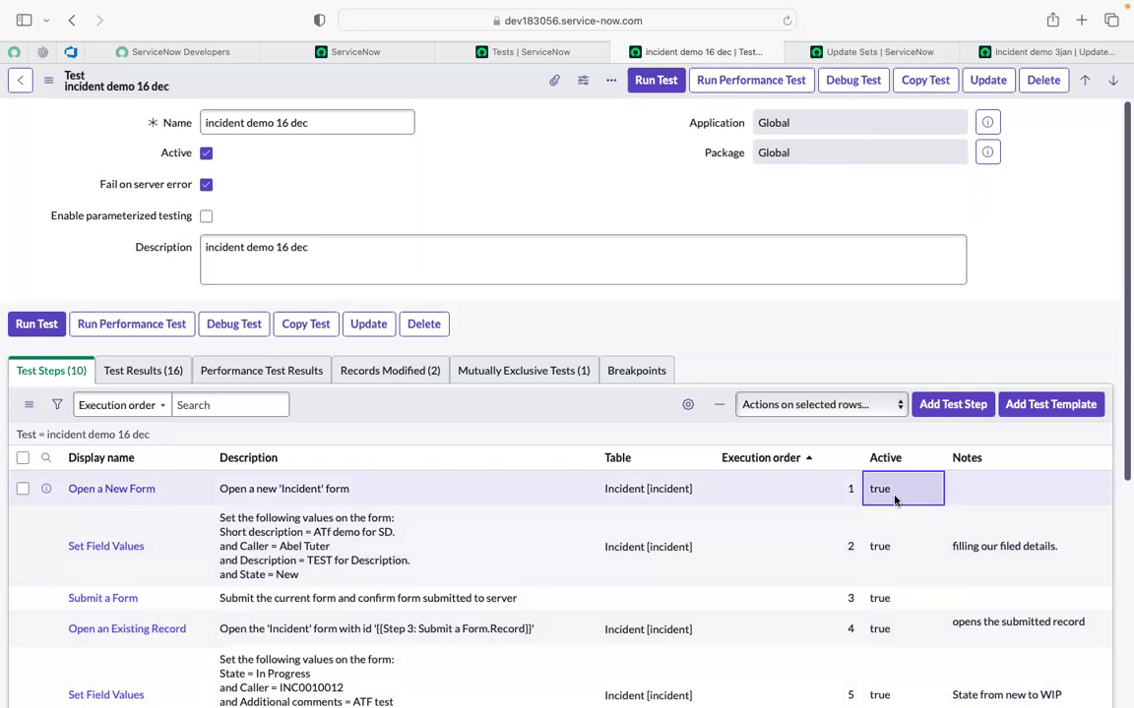
pyautogui.press('Down')
pyautogui.press('Down')
pyautogui.press('Down')
pyautogui.press('Down')
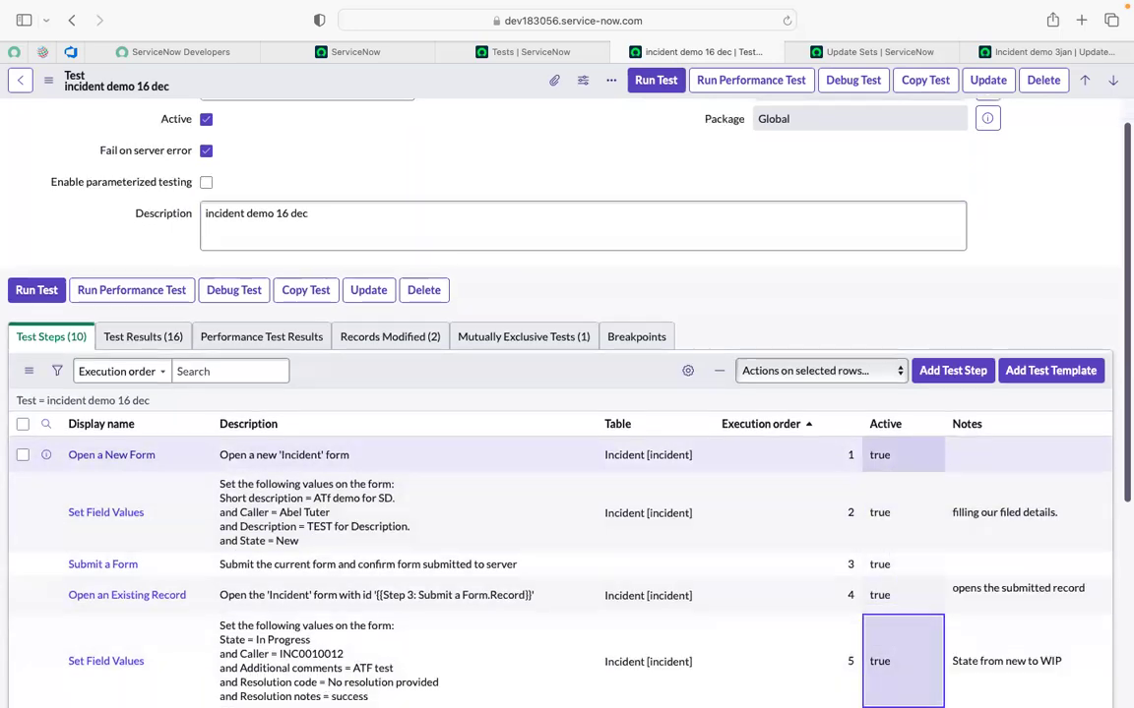
pyautogui.press('Up')
pyautogui.press('Up')
pyautogui.press('Up')
pyautogui.press('Up')
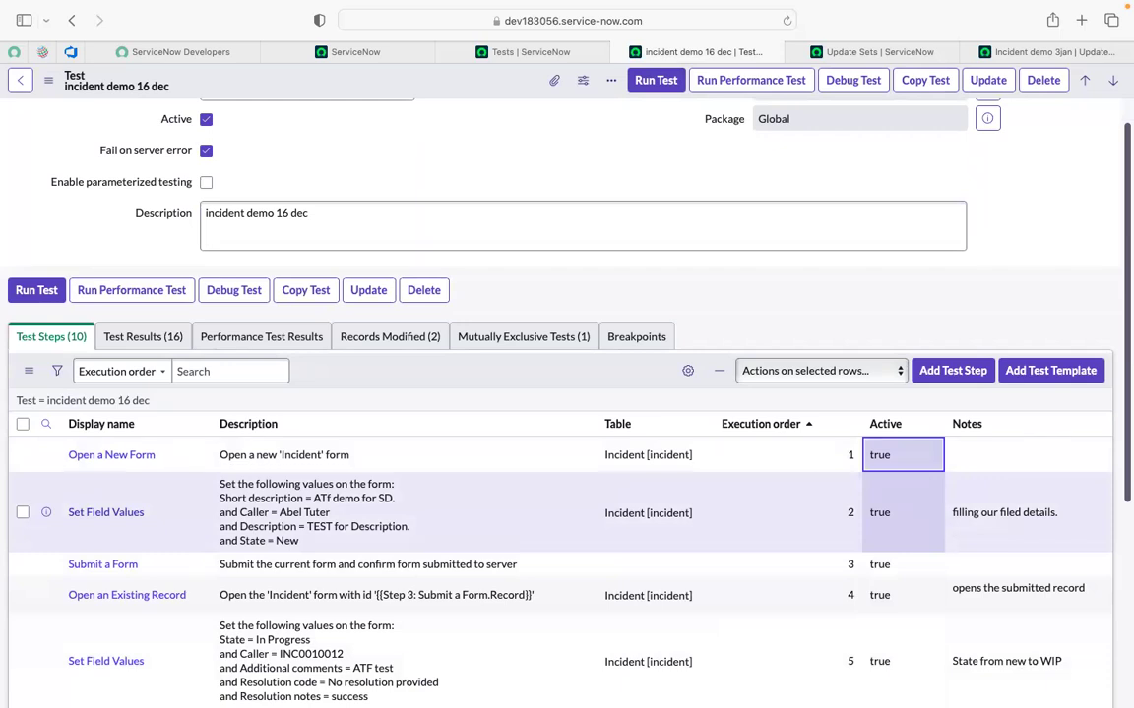
pyautogui.hotkey('shift', 'Down')
pyautogui.hotkey('shift', 'Down')
pyautogui.hotkey('shift', 'Down')
pyautogui.hotkey('shift', 'Down')
pyautogui.hotkey('shift', 'Down')
pyautogui.hotkey('shift', 'Down')
pyautogui.hotkey('shift', 'Down')
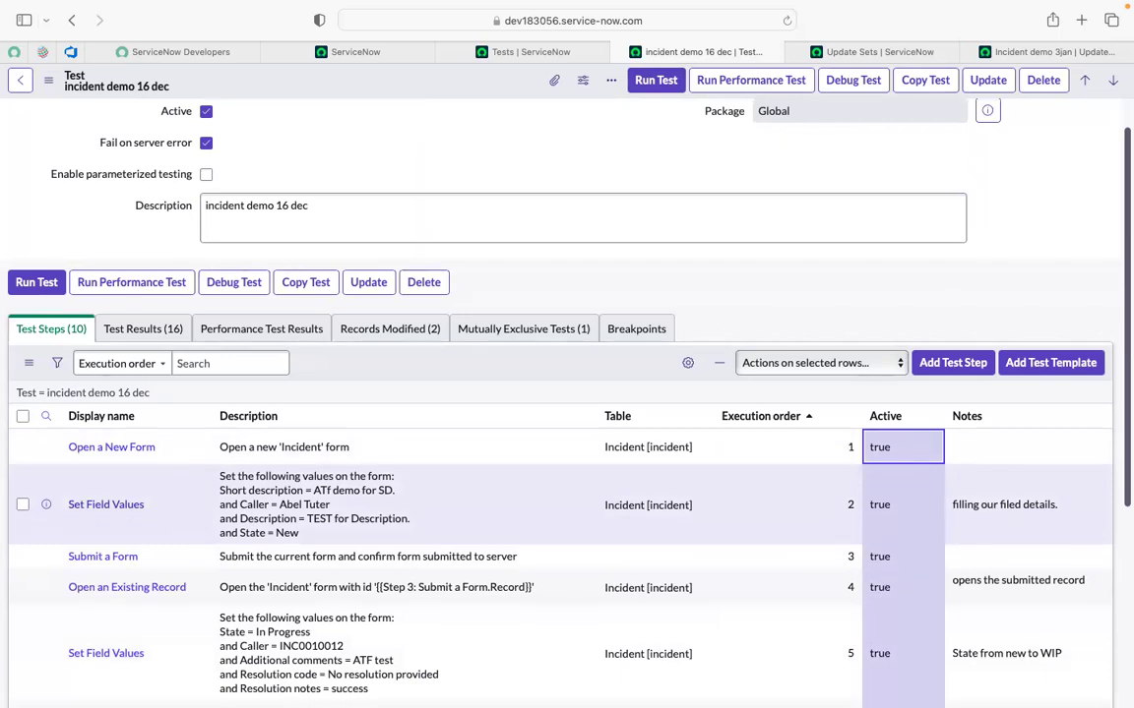
pyautogui.hotkey('shift', 'Down')
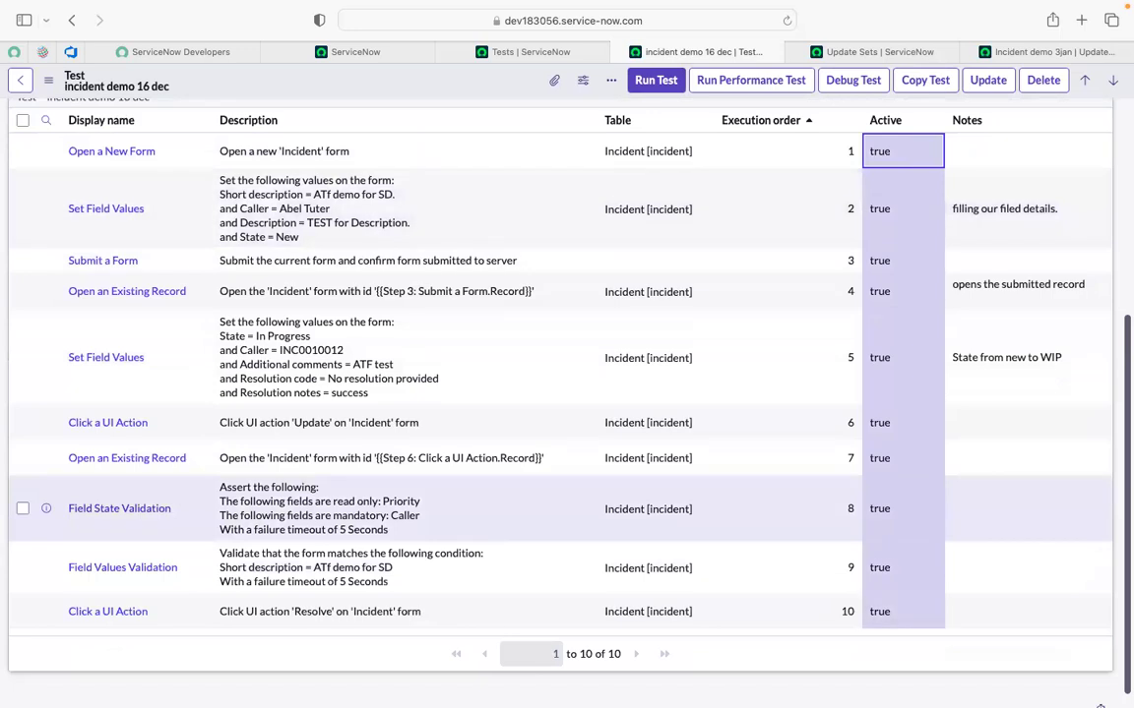
pyautogui.doubleClick(893, 146)
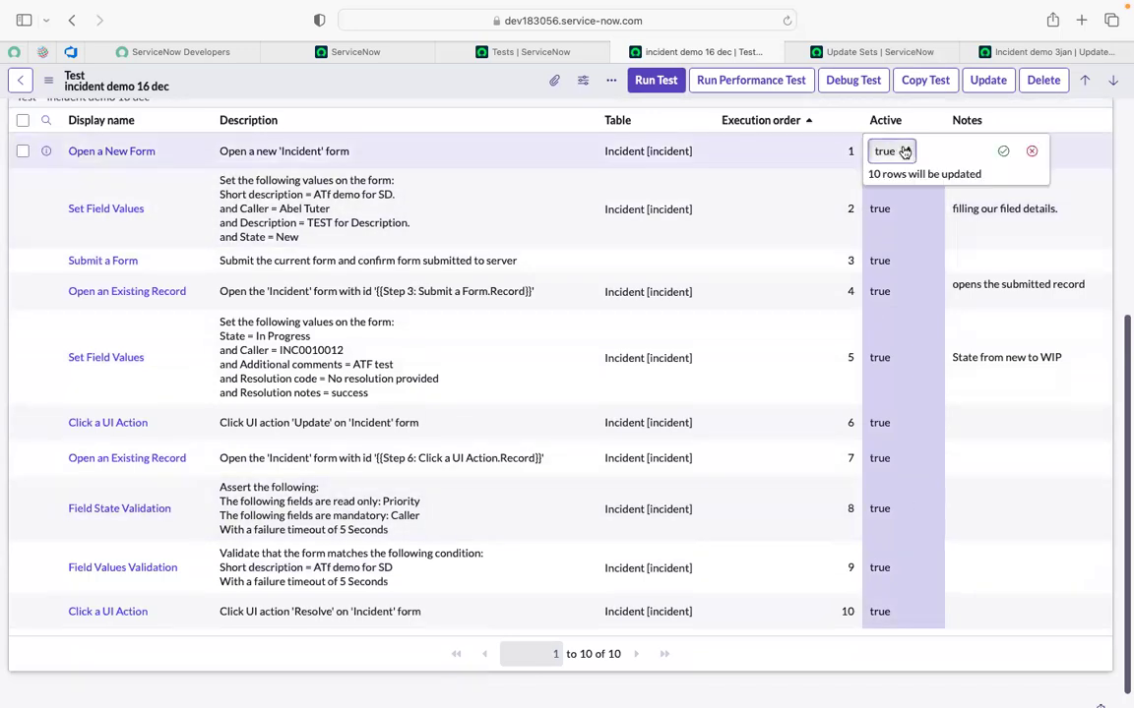
pyautogui.click(903, 151)
pyautogui.click(892, 166)
pyautogui.click(1002, 151)
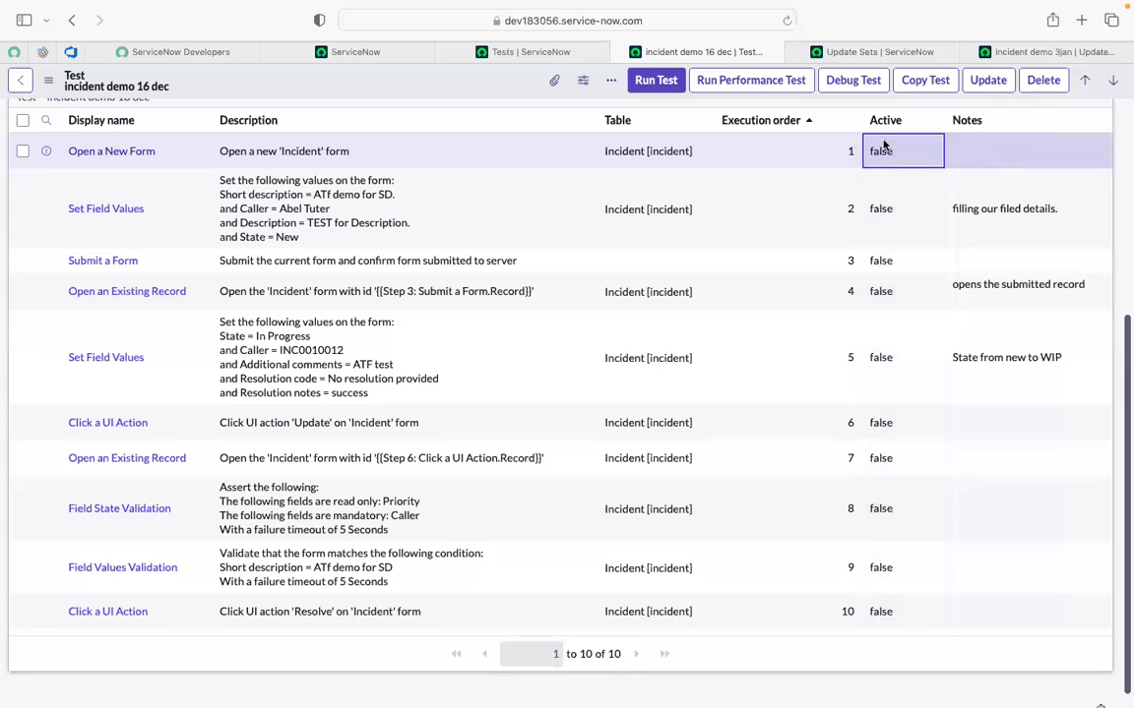
# Set Active back to true on all ten test steps.
pyautogui.moveTo(880, 151); pyautogui.dragTo(881, 611)
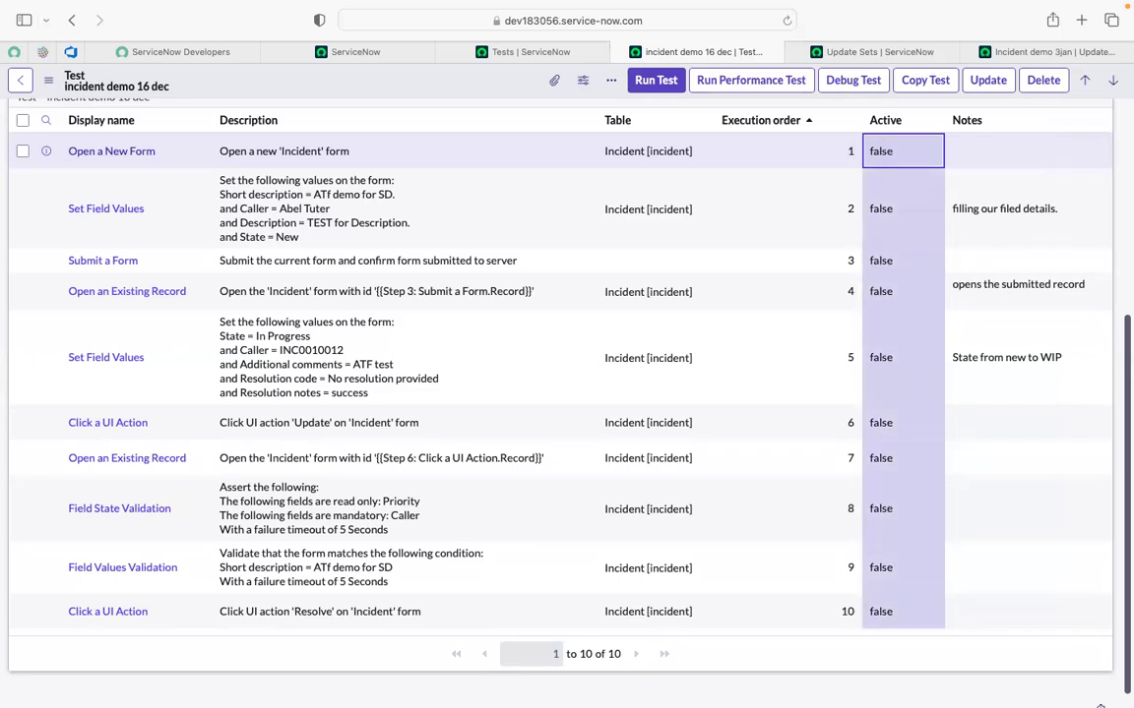
pyautogui.doubleClick(894, 157)
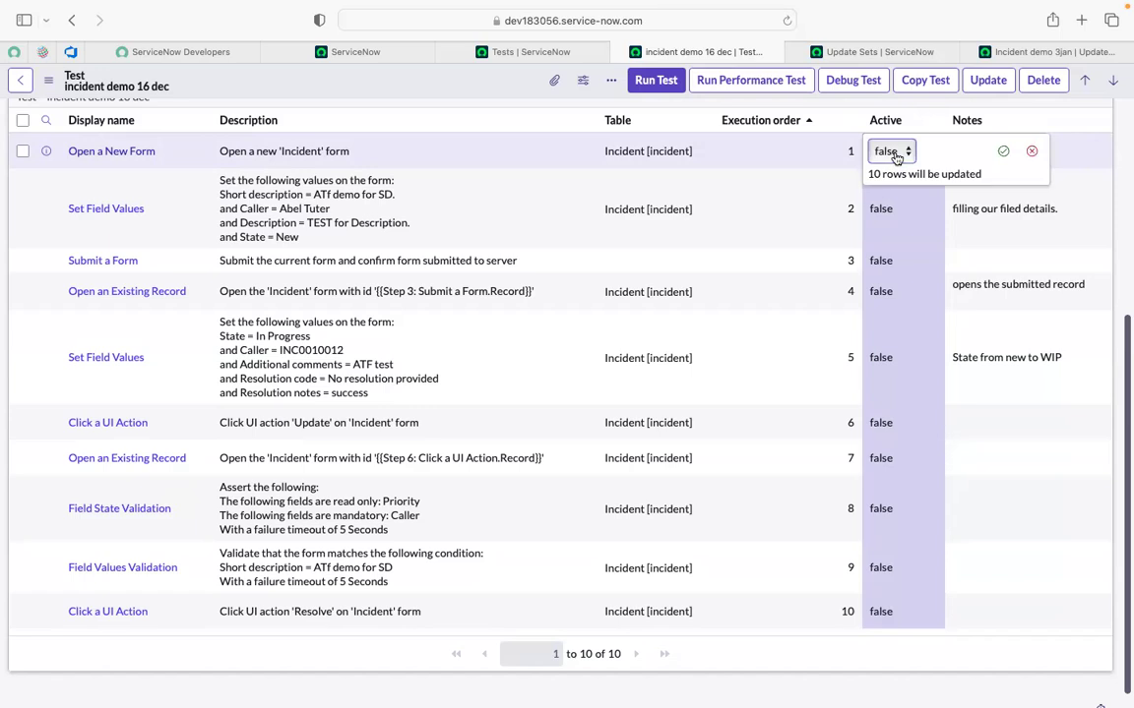
pyautogui.click(894, 152)
pyautogui.click(883, 127)
pyautogui.click(1002, 152)
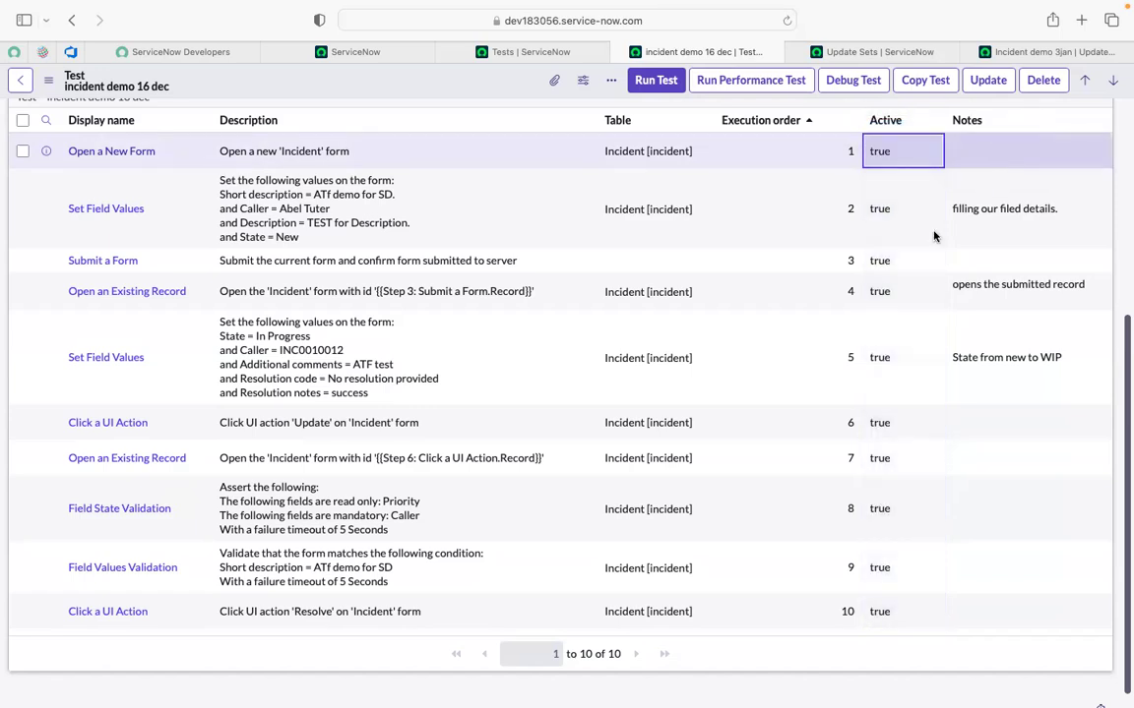
pyautogui.scroll(5, 863, 331)
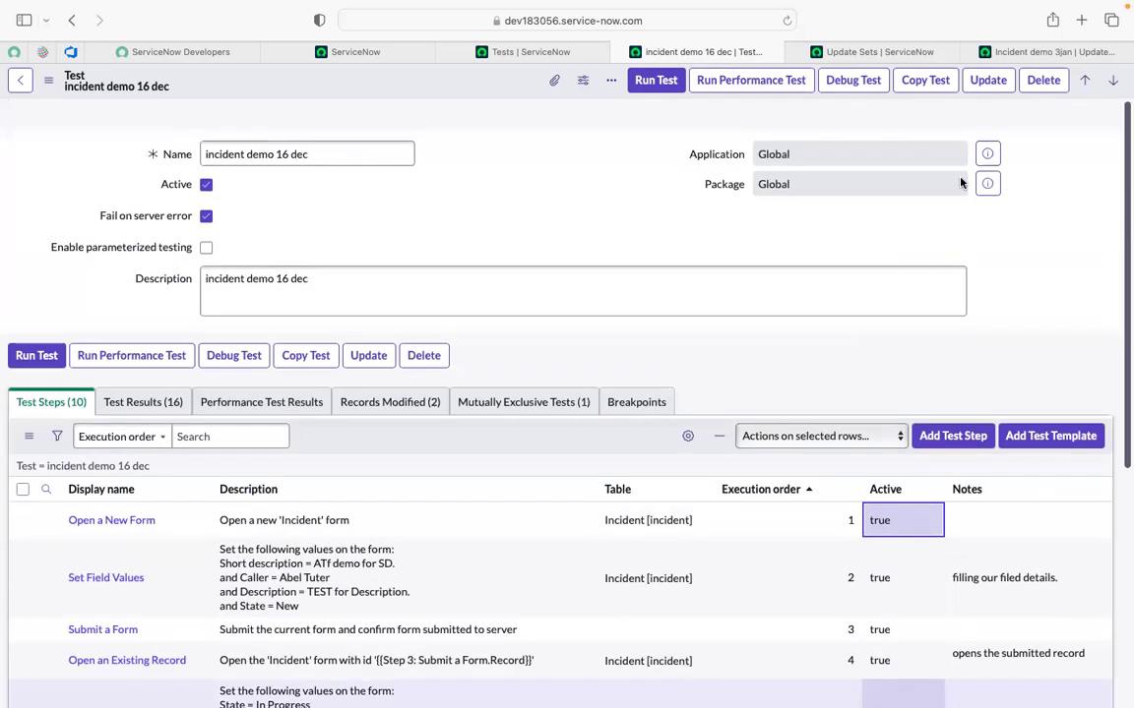
# Refresh the Incident demo 3jan update set and review its 10 recorded test step updates.
pyautogui.click(1015, 52)
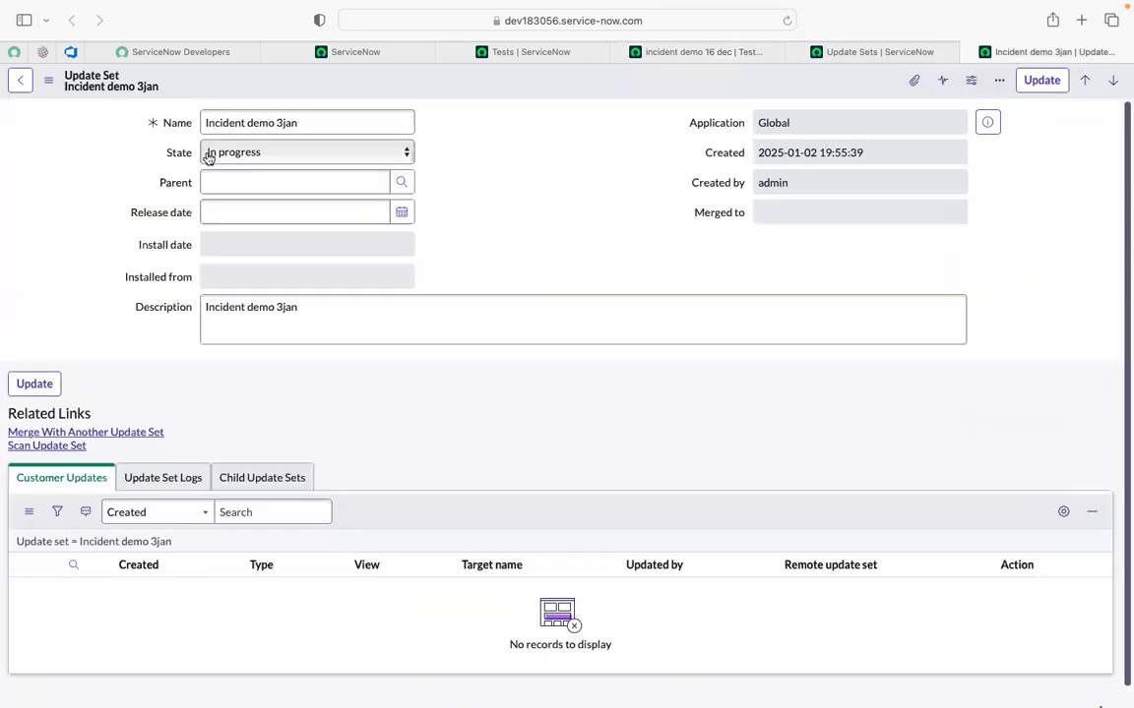
pyautogui.click(786, 21)
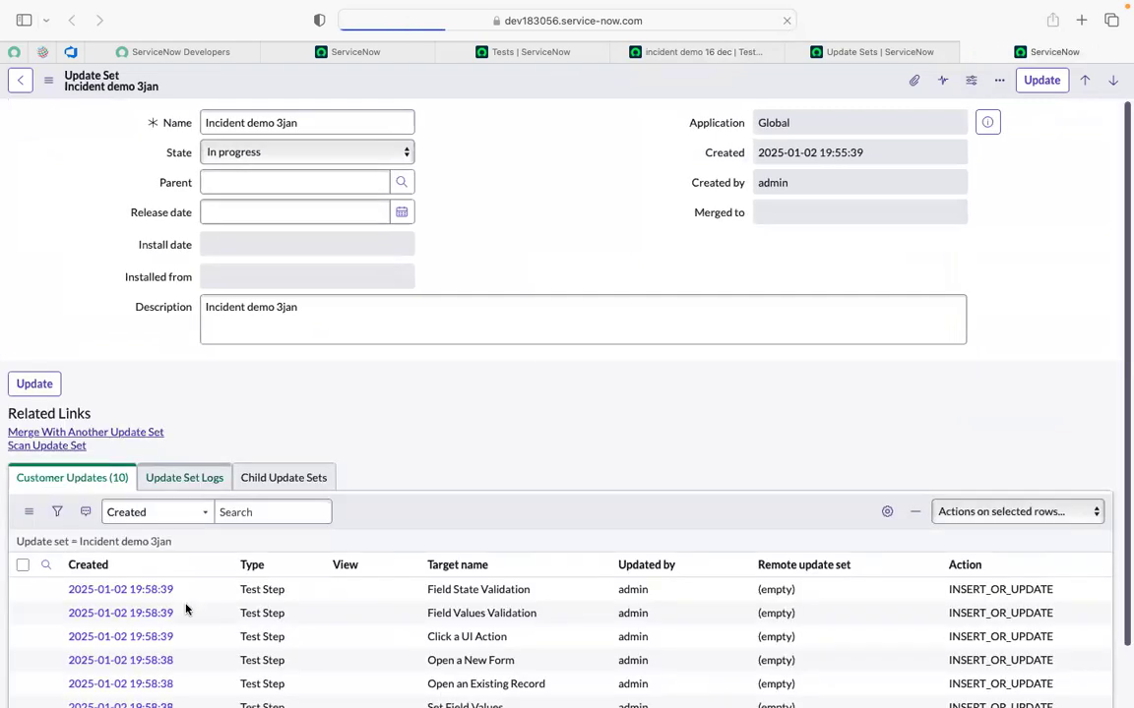
pyautogui.scroll(-2, 187, 602)
pyautogui.scroll(-1, 186, 601)
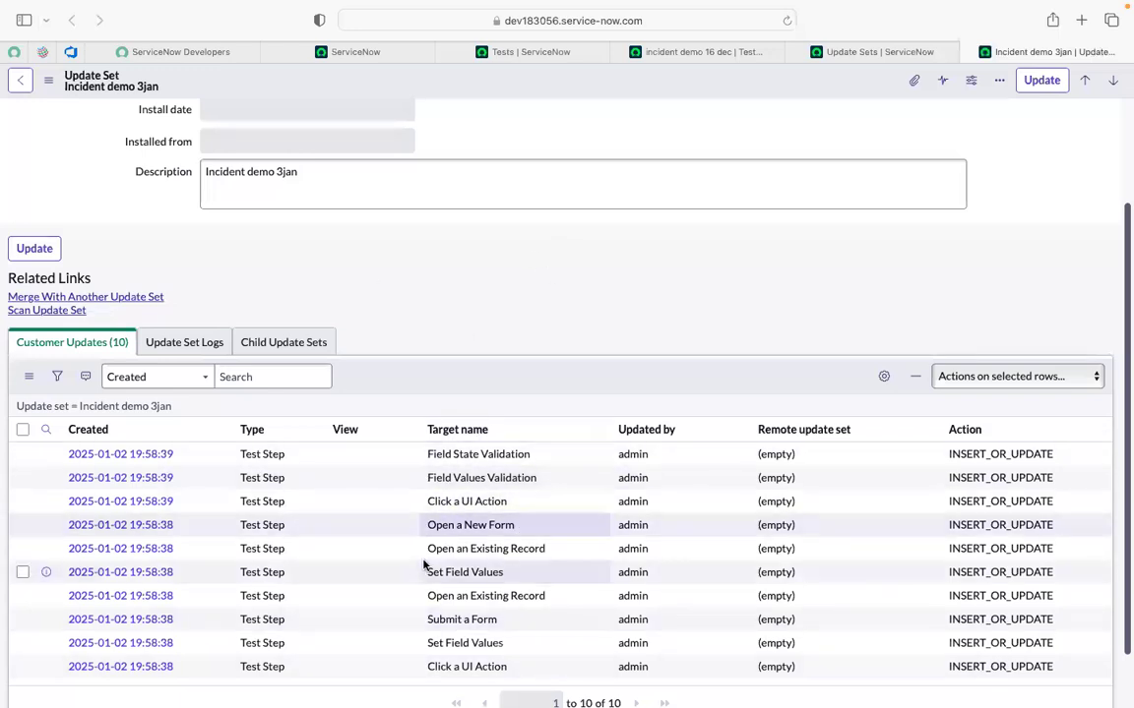
pyautogui.scroll(-1, 424, 565)
pyautogui.scroll(-2, 425, 566)
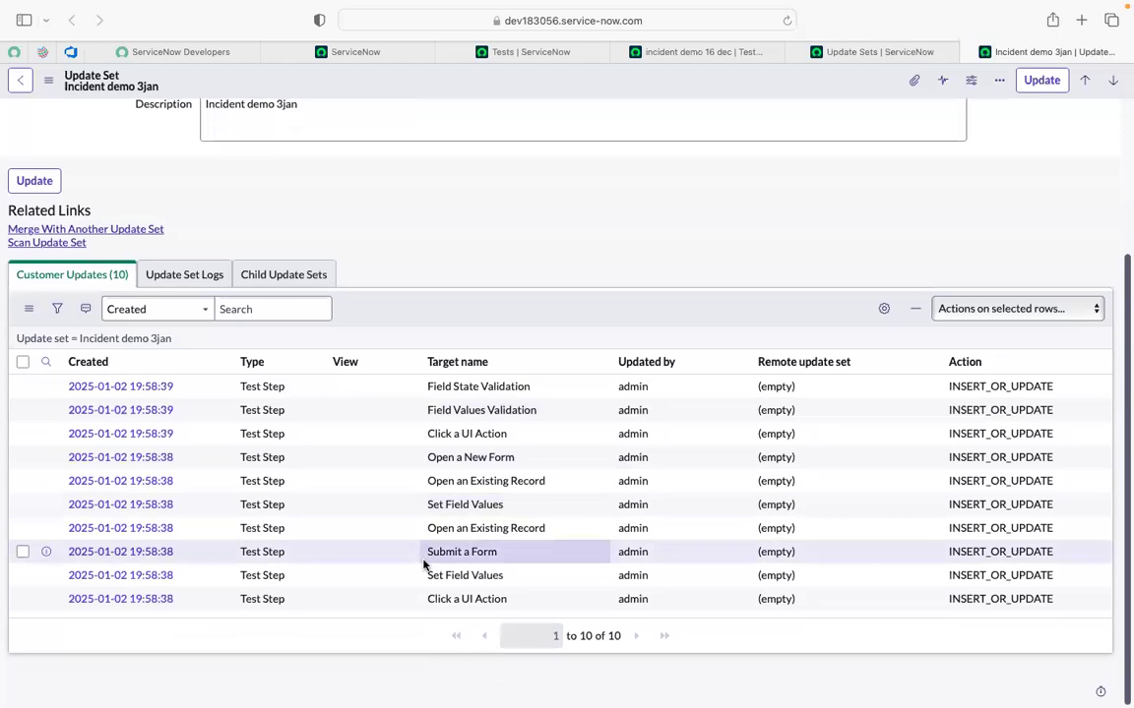
pyautogui.scroll(4, 427, 554)
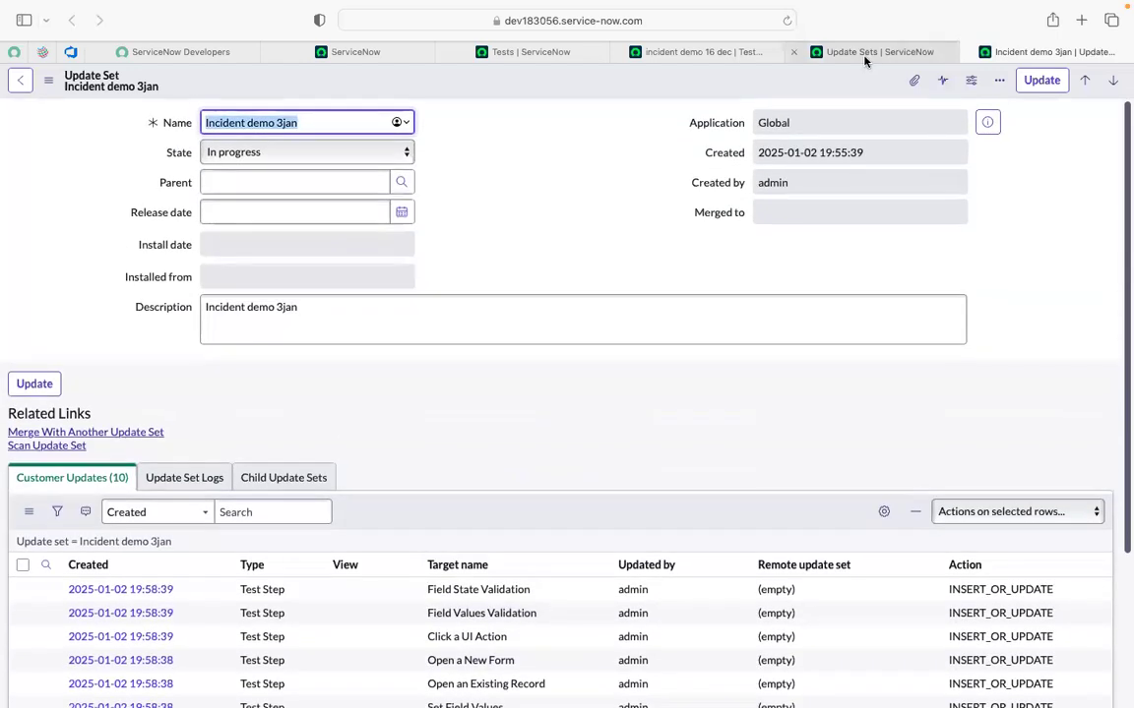
# Move between the update set tabs and return to the incident demo 16 dec test record.
pyautogui.click(865, 59)
pyautogui.click(1011, 54)
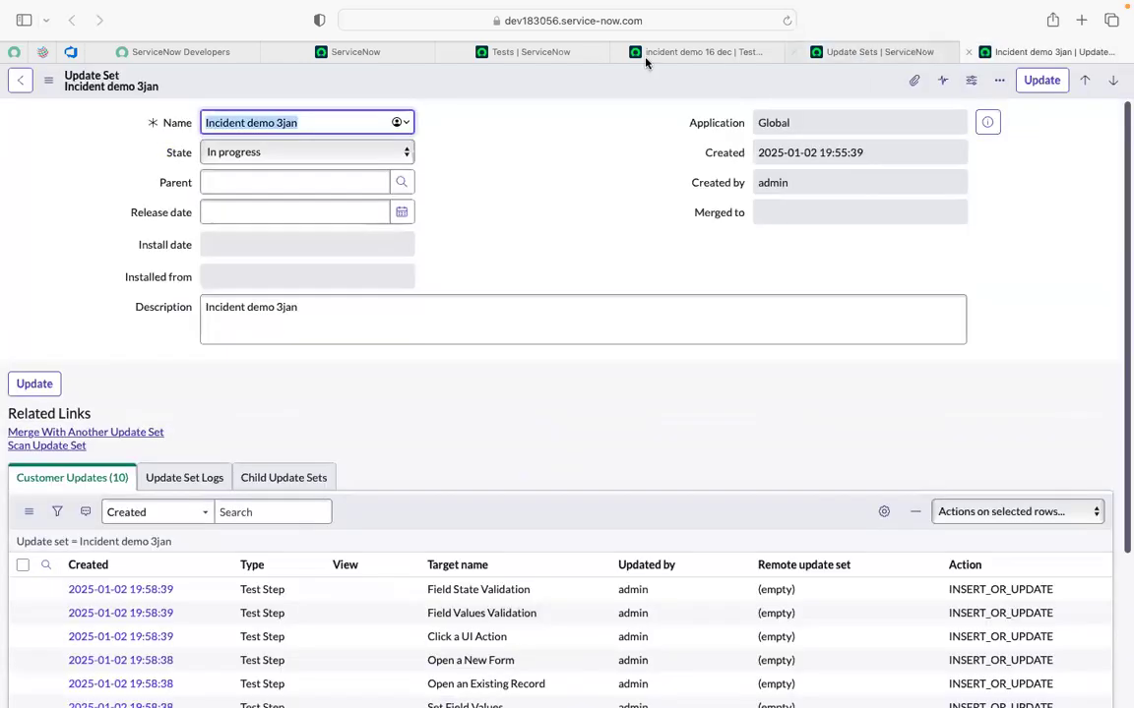
pyautogui.click(668, 55)
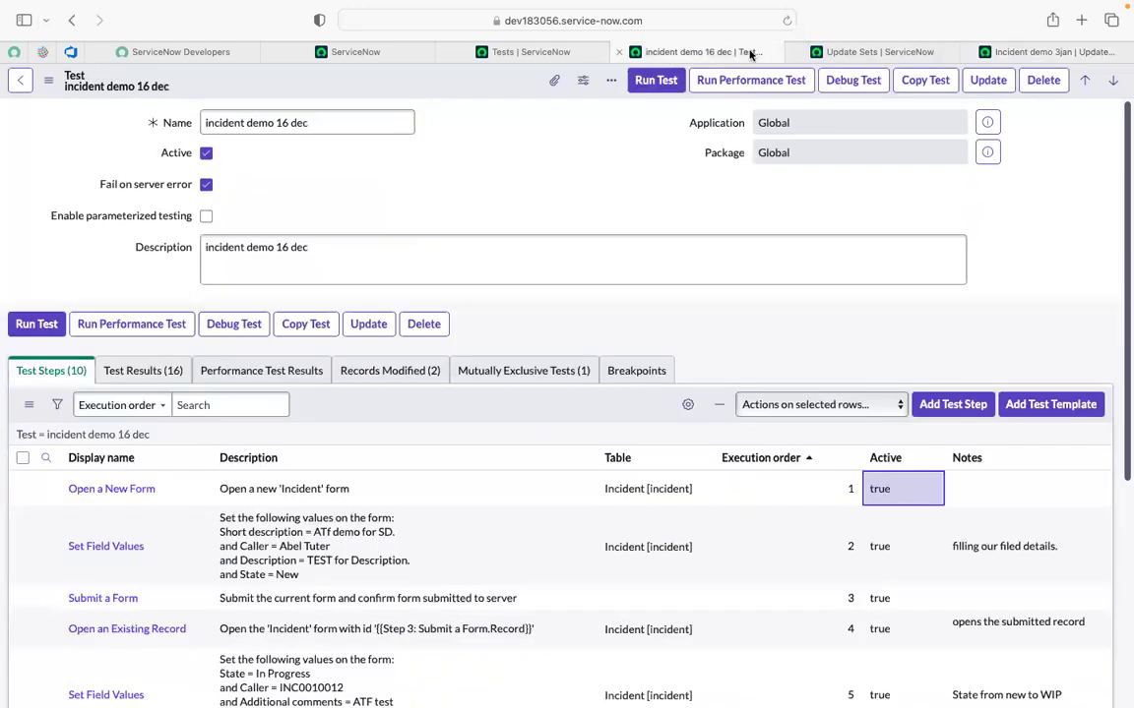
pyautogui.click(824, 51)
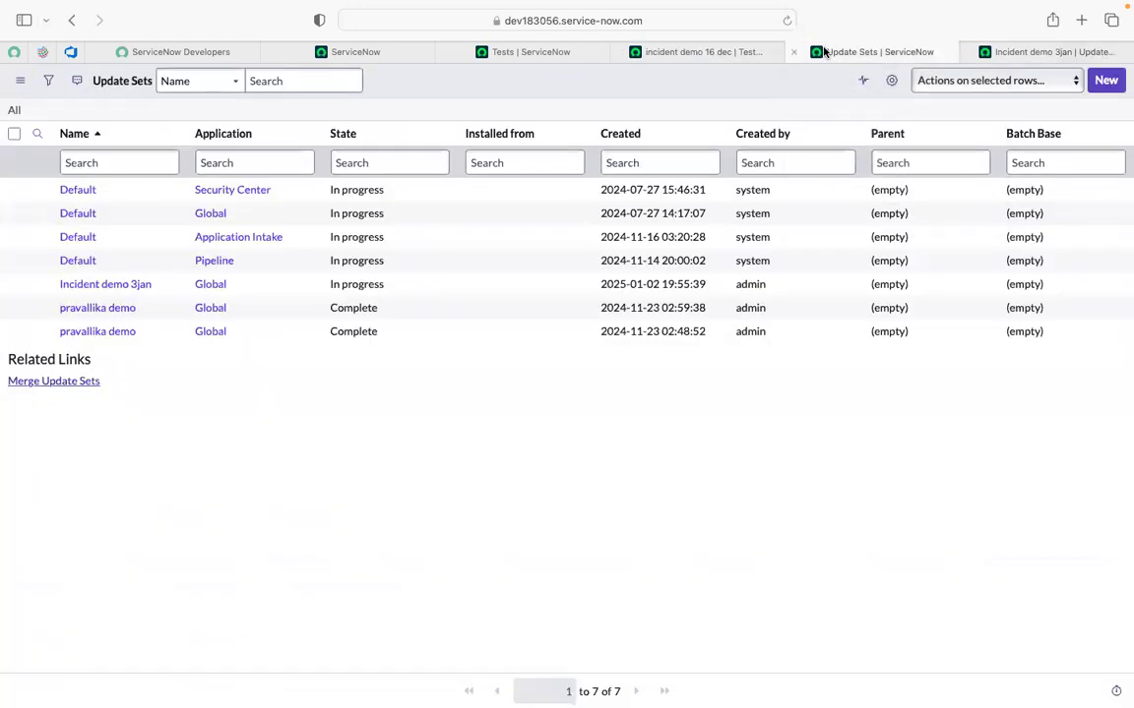
pyautogui.click(683, 52)
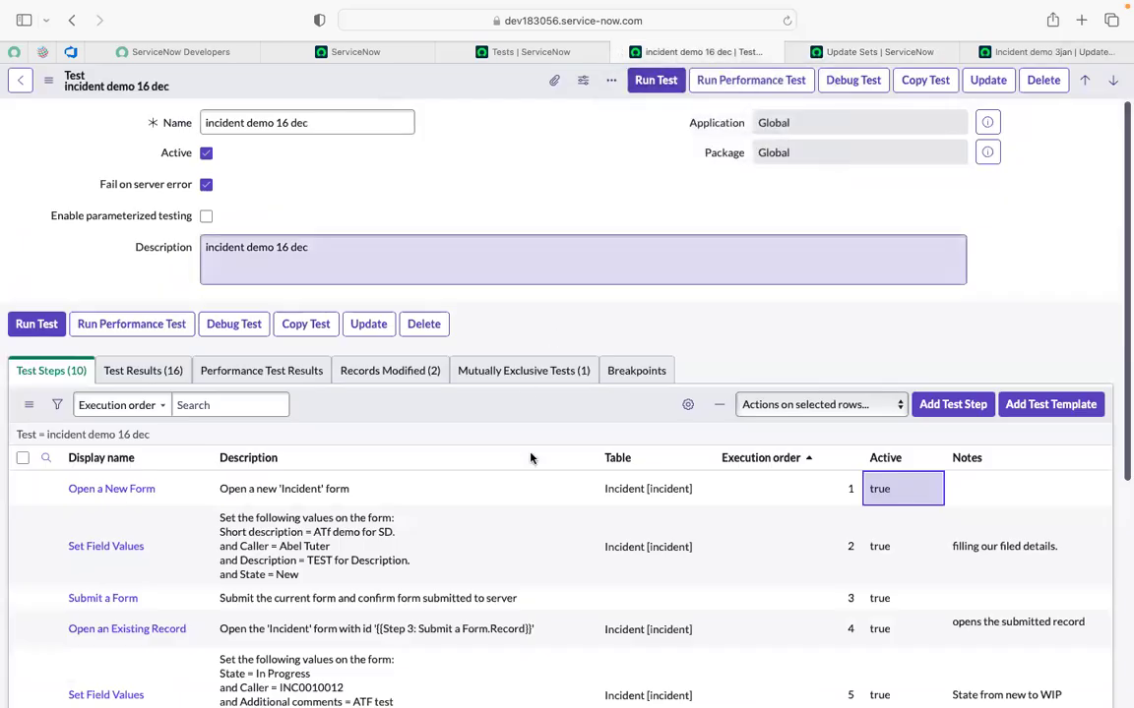
# Append a period to the test's name and description, making it 'incident demo 16 dec.'.
pyautogui.scroll(-5, 611, 522)
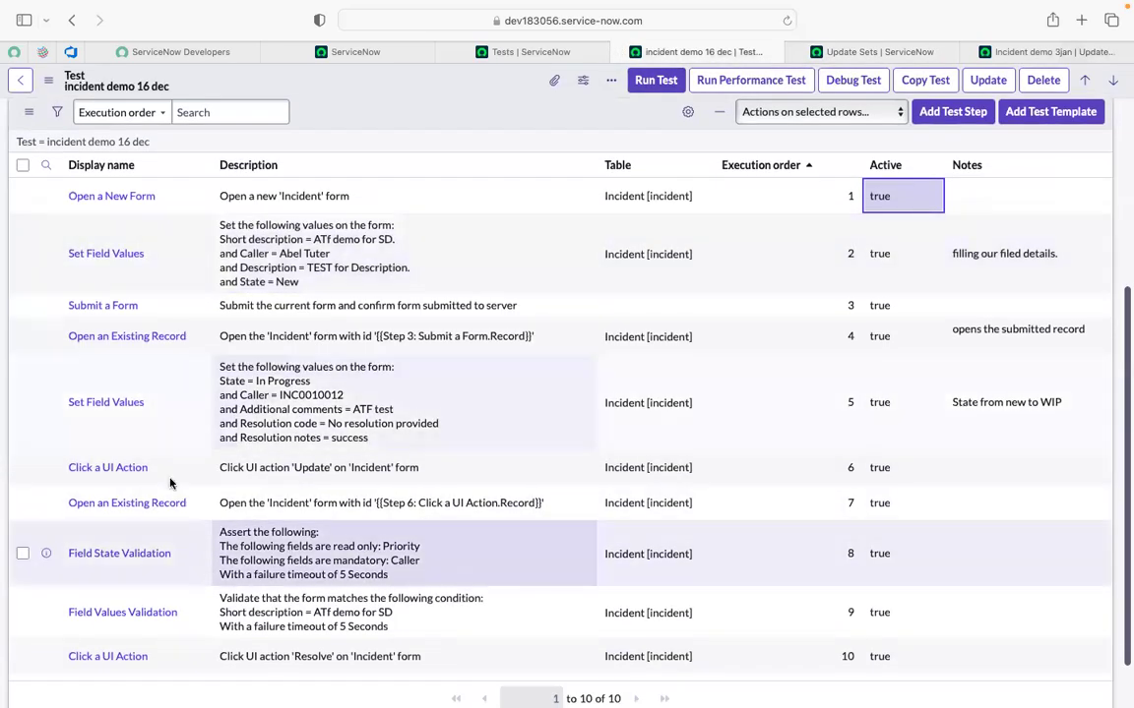
pyautogui.scroll(5, 173, 481)
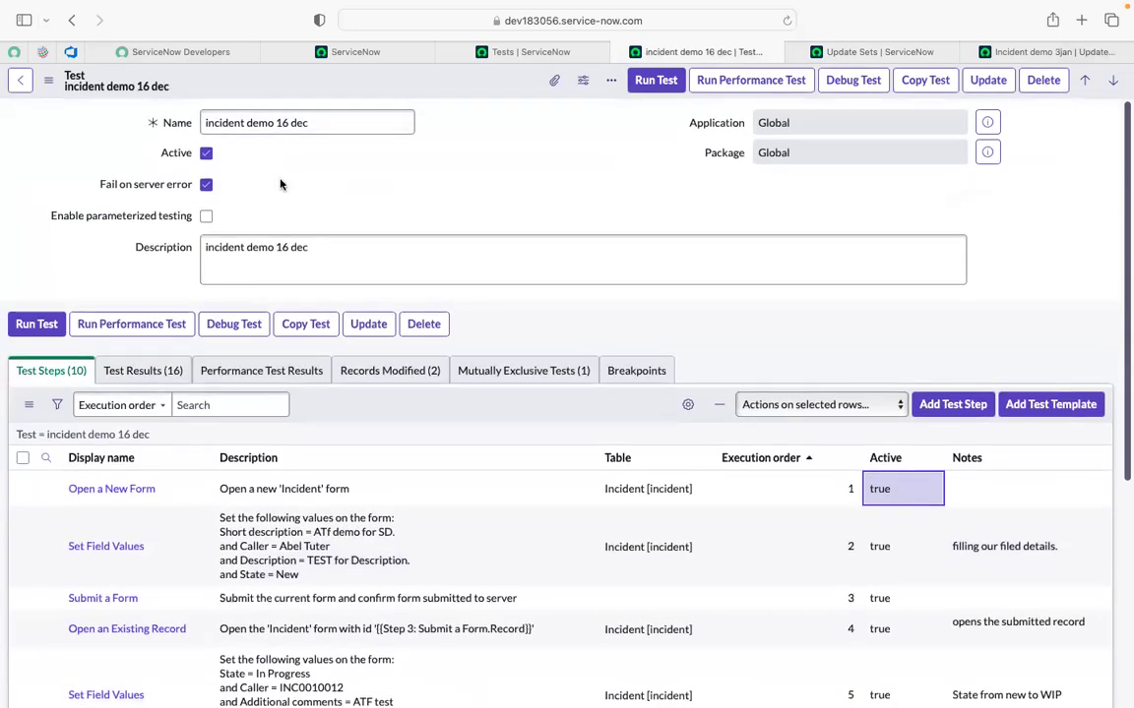
pyautogui.click(315, 123)
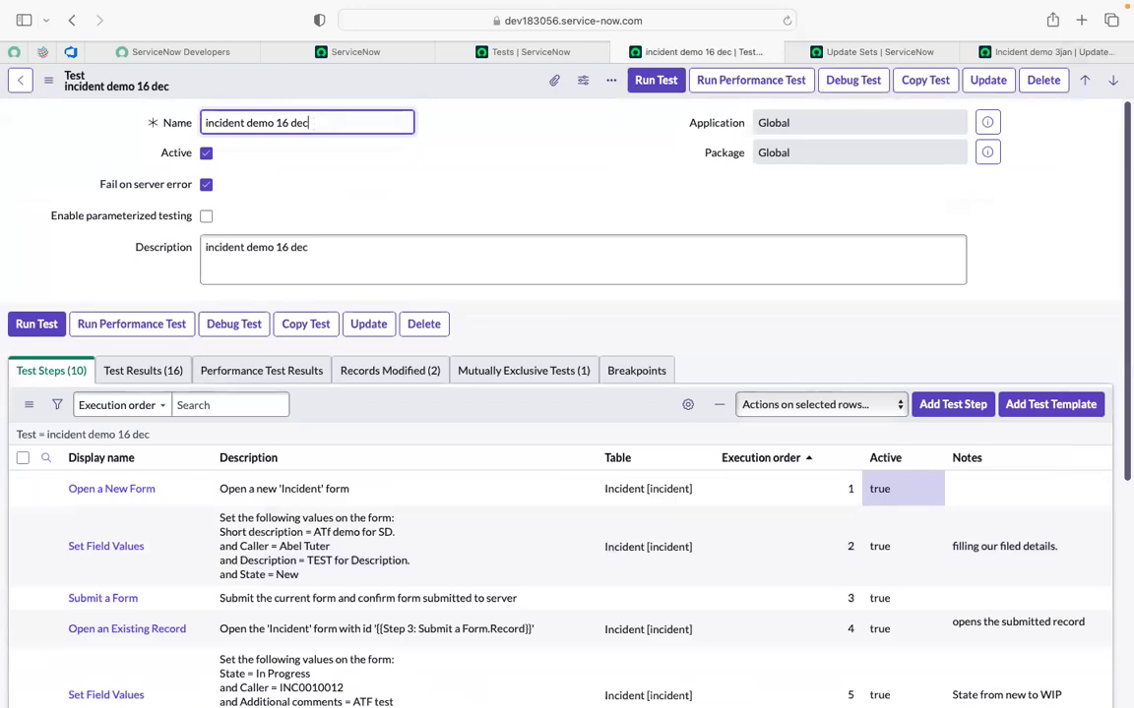
pyautogui.click(321, 242)
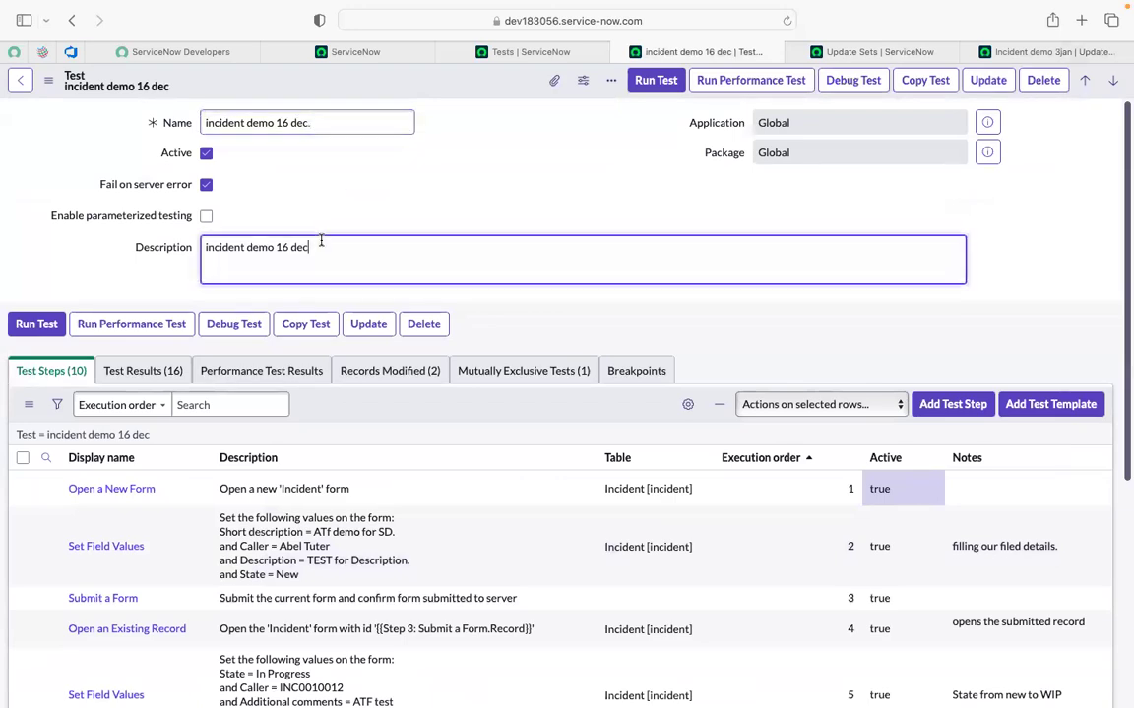
pyautogui.write('.')
pyautogui.click(395, 83)
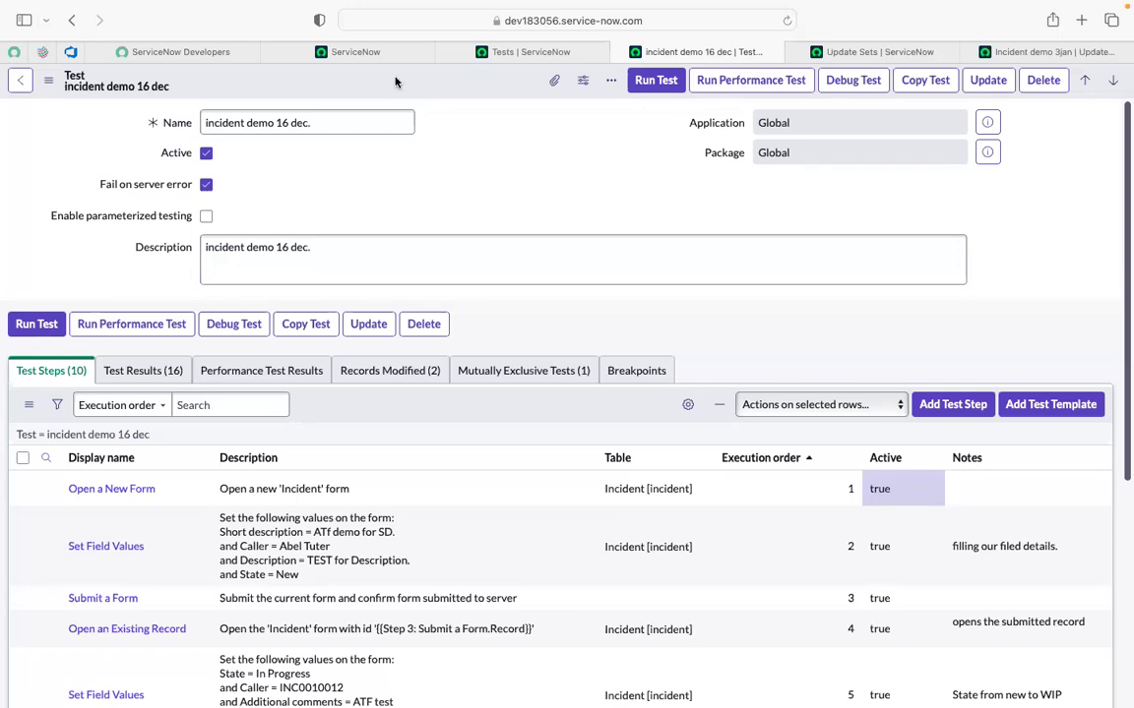
# Save the edited test record and switch to the Incident demo 3jan update set.
pyautogui.rightClick(396, 83)
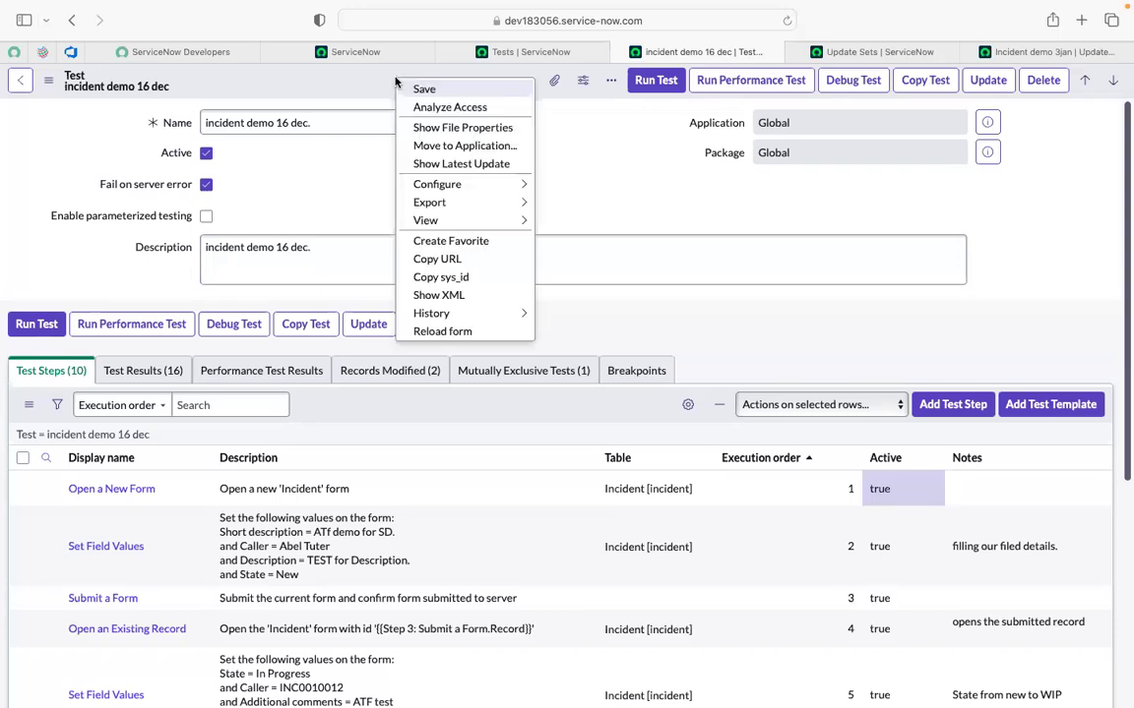
pyautogui.click(418, 88)
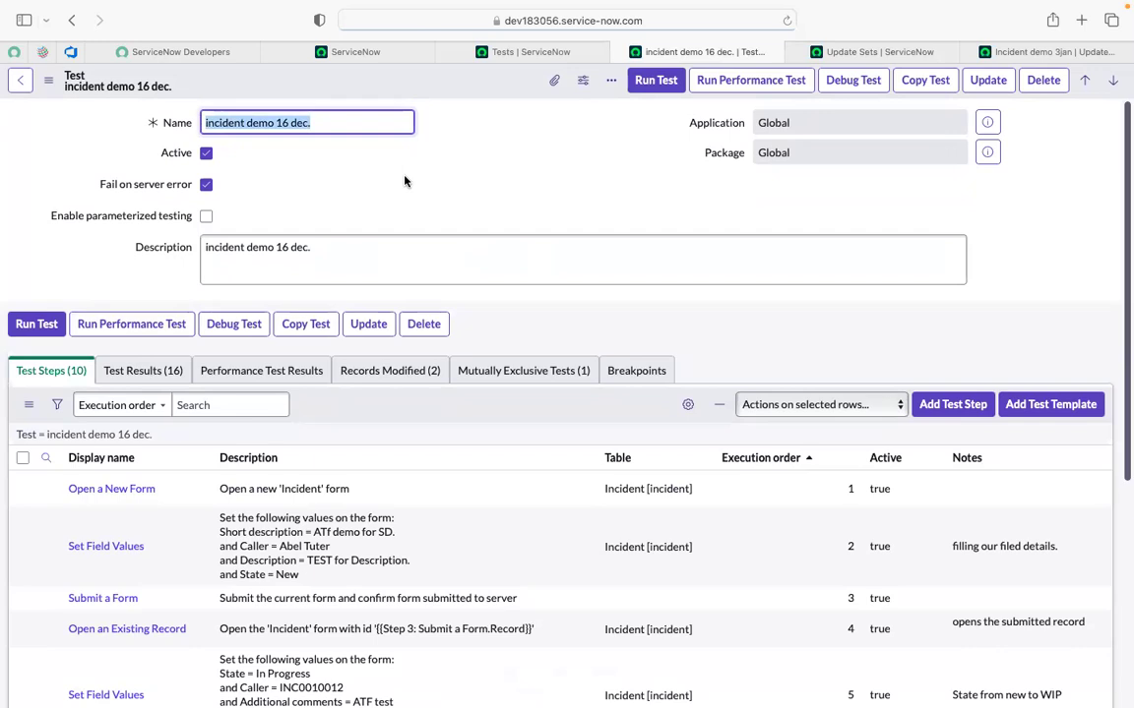
pyautogui.scroll(-1, 403, 180)
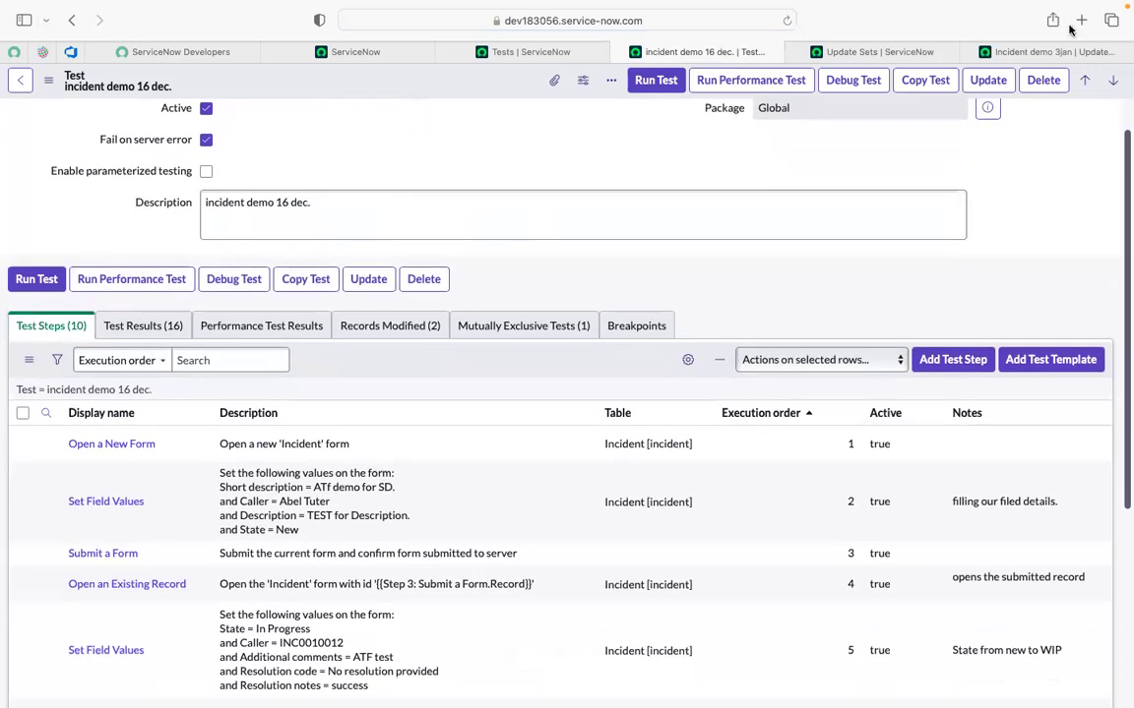
pyautogui.click(1019, 54)
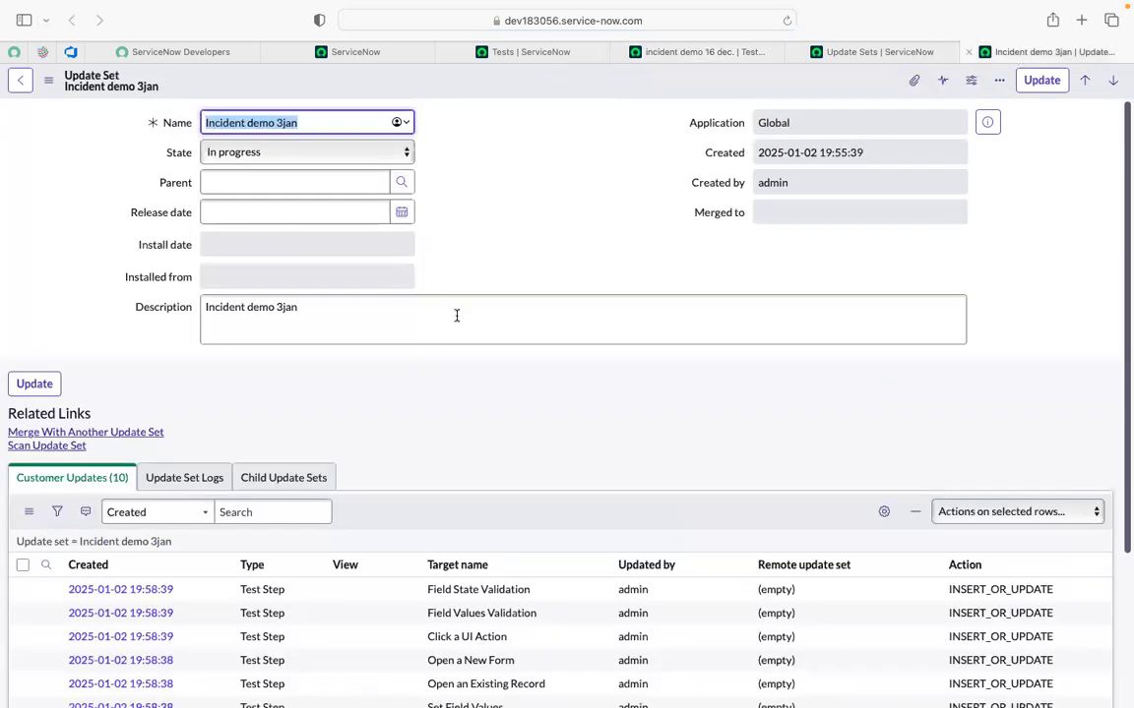
# Reload Incident demo 3jan, check the new Test entry among its 11 customer updates, then return to the test.
pyautogui.click(787, 22)
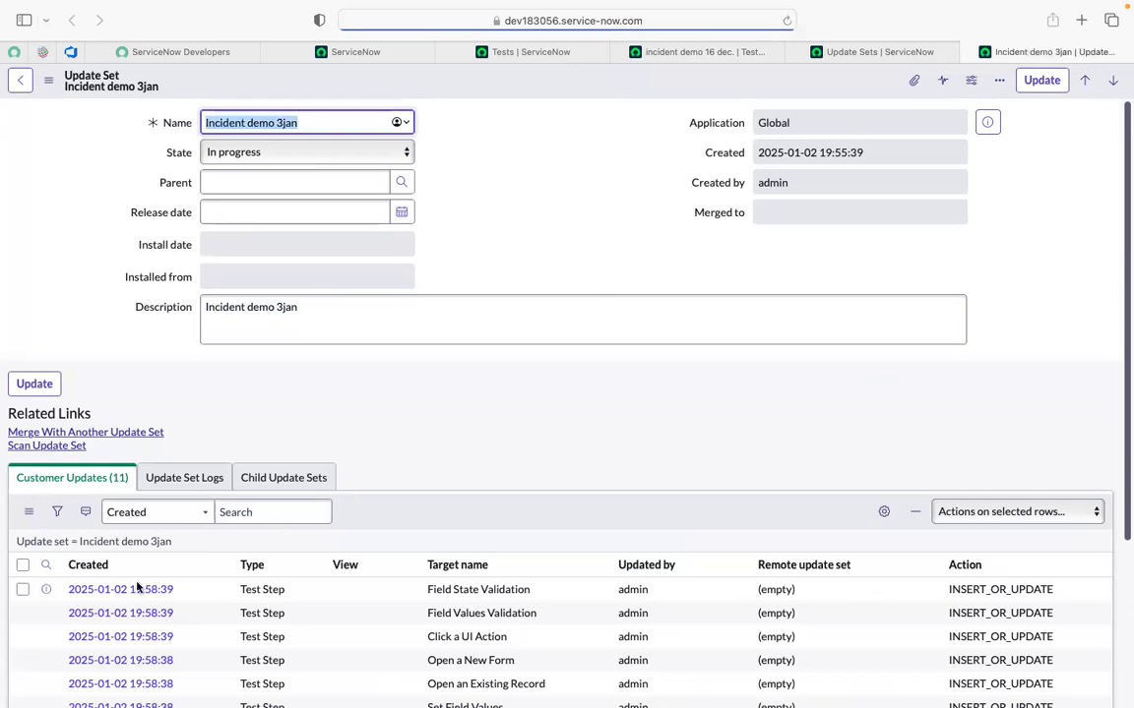
pyautogui.scroll(-3, 137, 586)
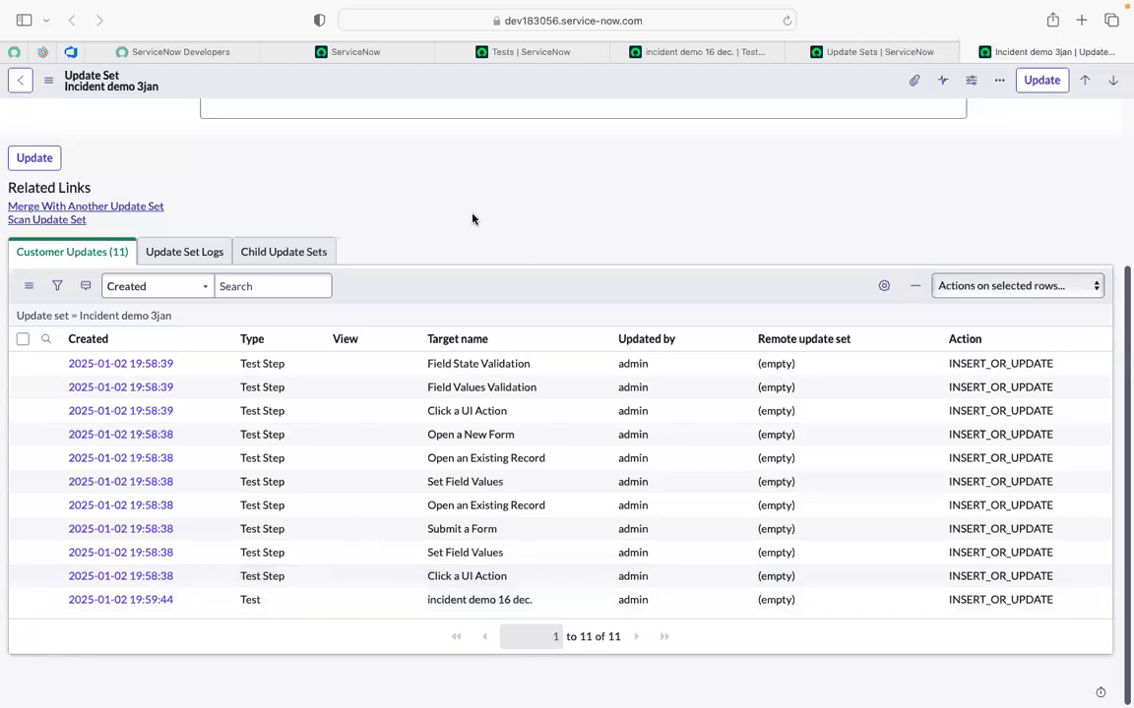
pyautogui.scroll(1, 470, 220)
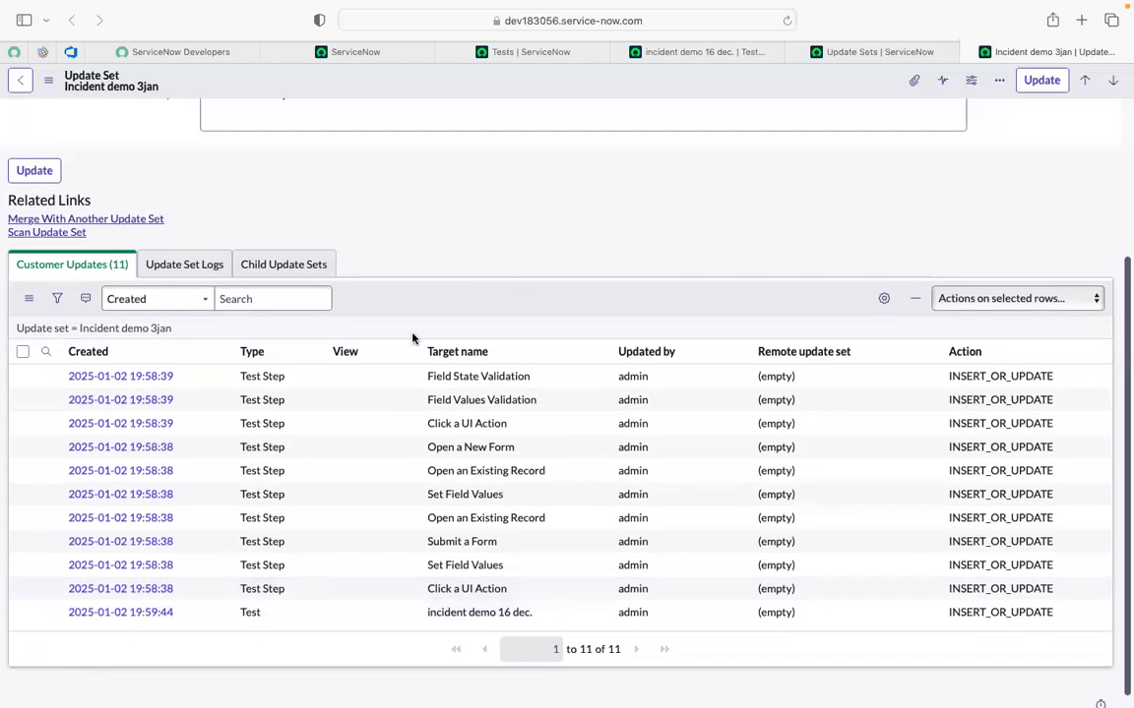
pyautogui.click(659, 57)
pyautogui.scroll(-5, 588, 586)
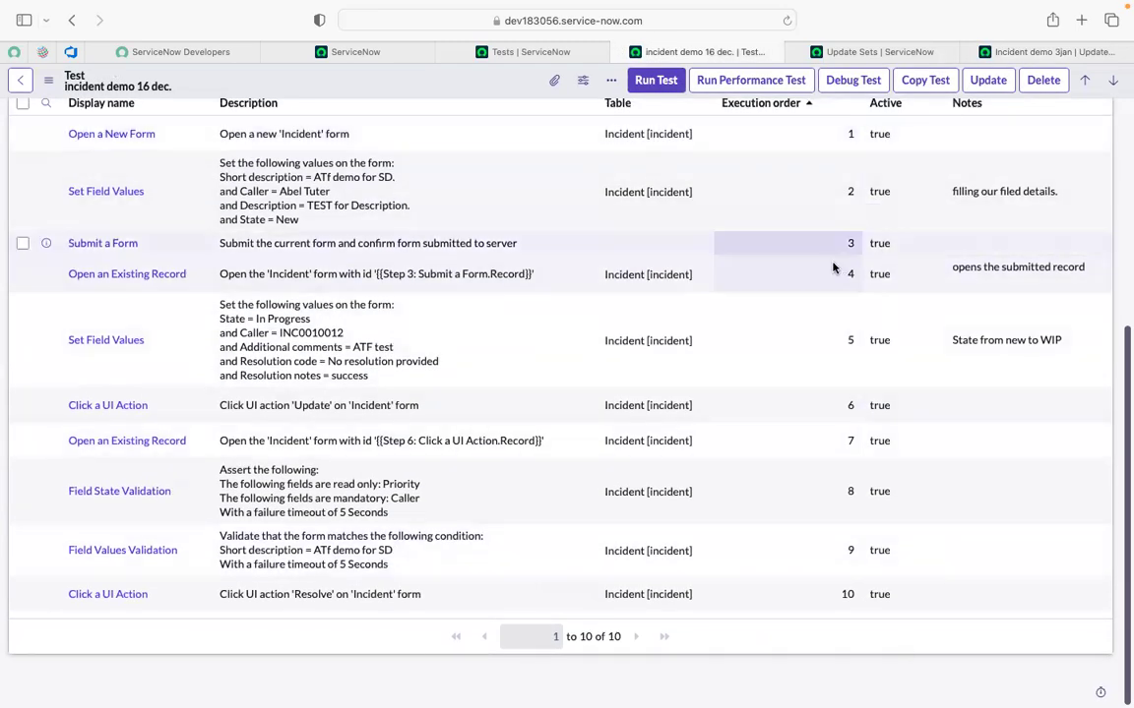
pyautogui.scroll(1, 835, 266)
pyautogui.scroll(-1, 836, 266)
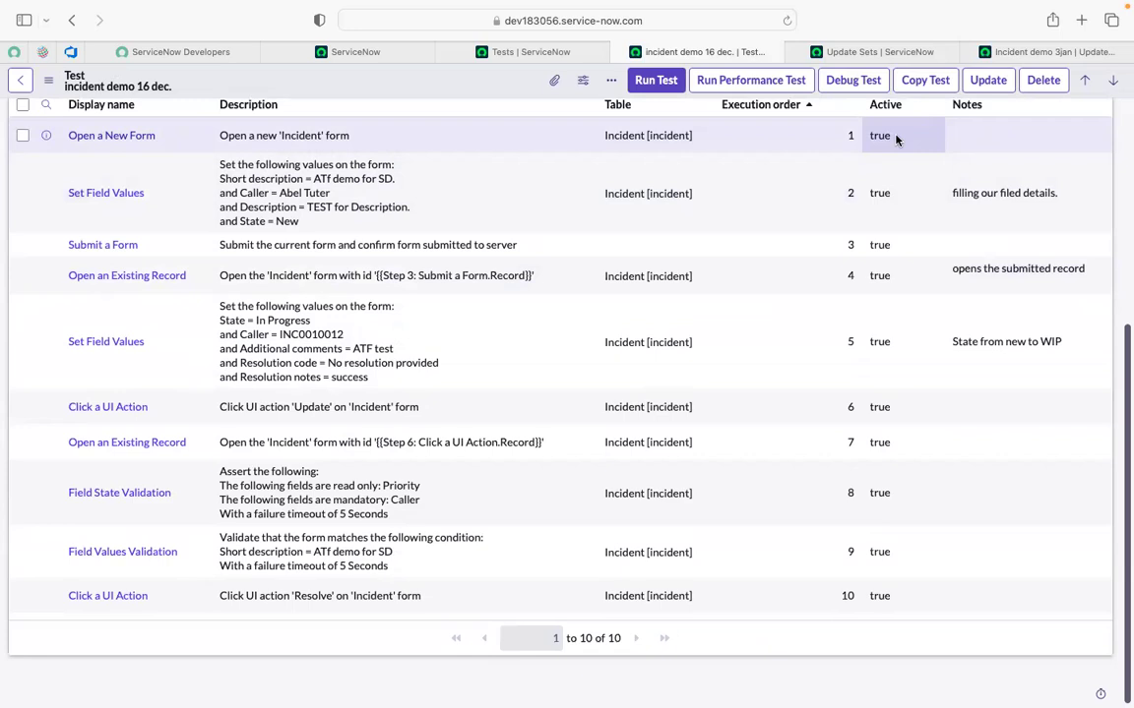
pyautogui.scroll(3, 896, 140)
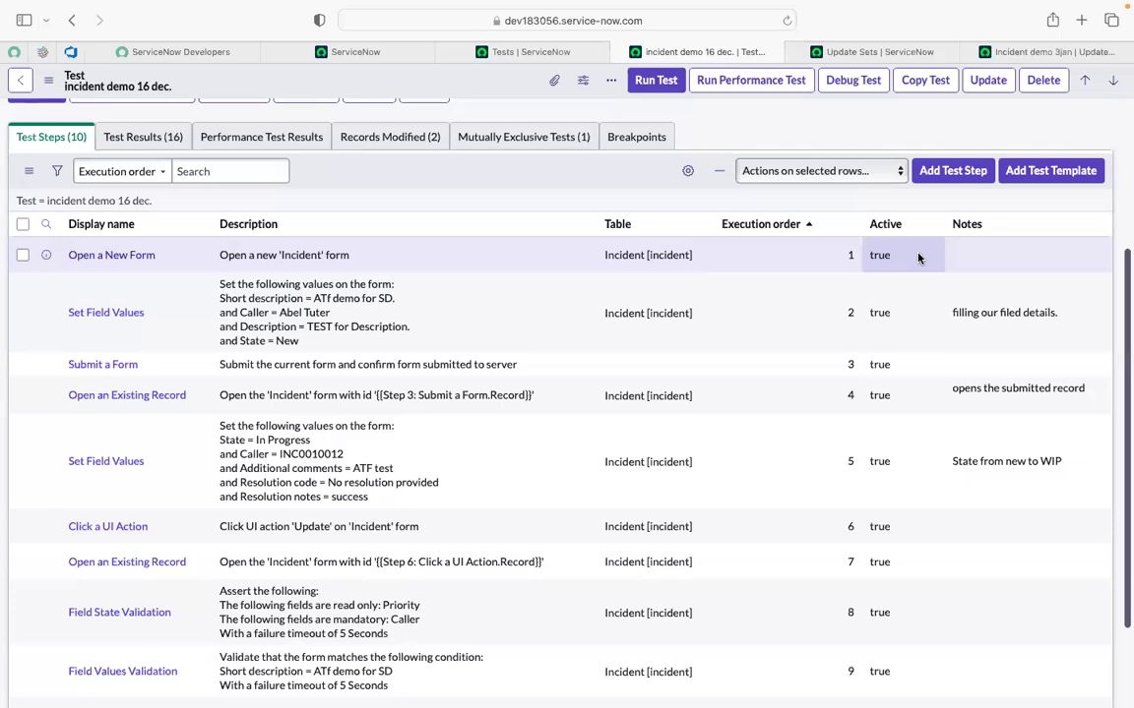
pyautogui.scroll(5, 918, 258)
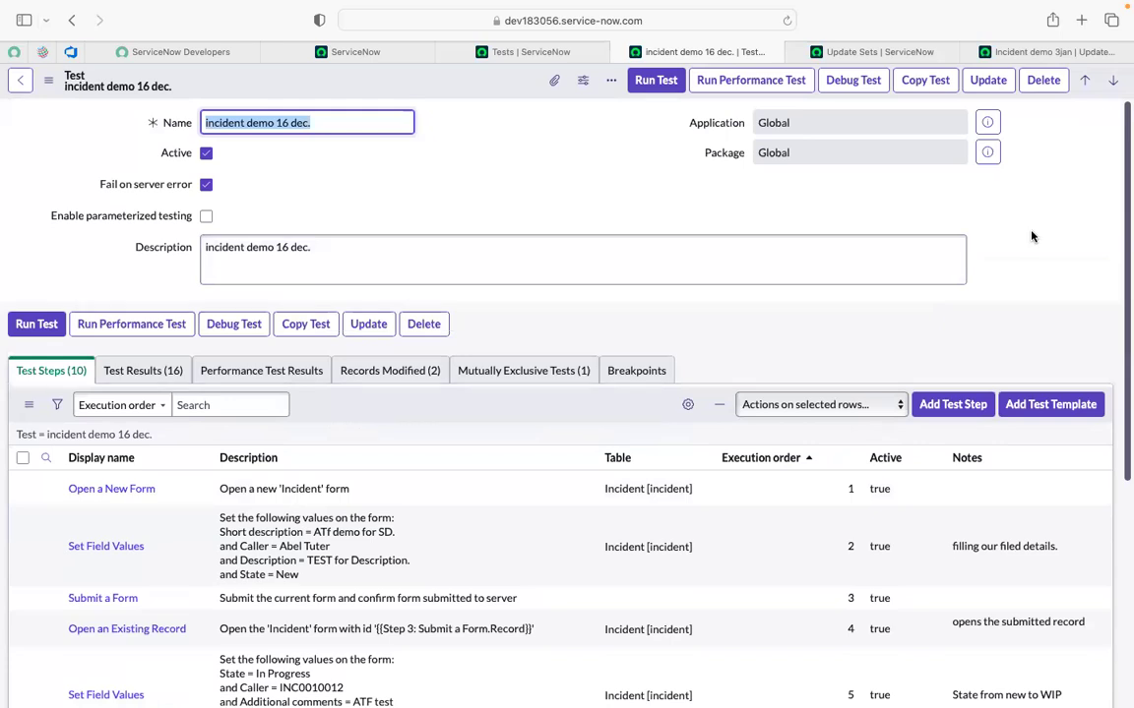
pyautogui.scroll(-1, 1032, 236)
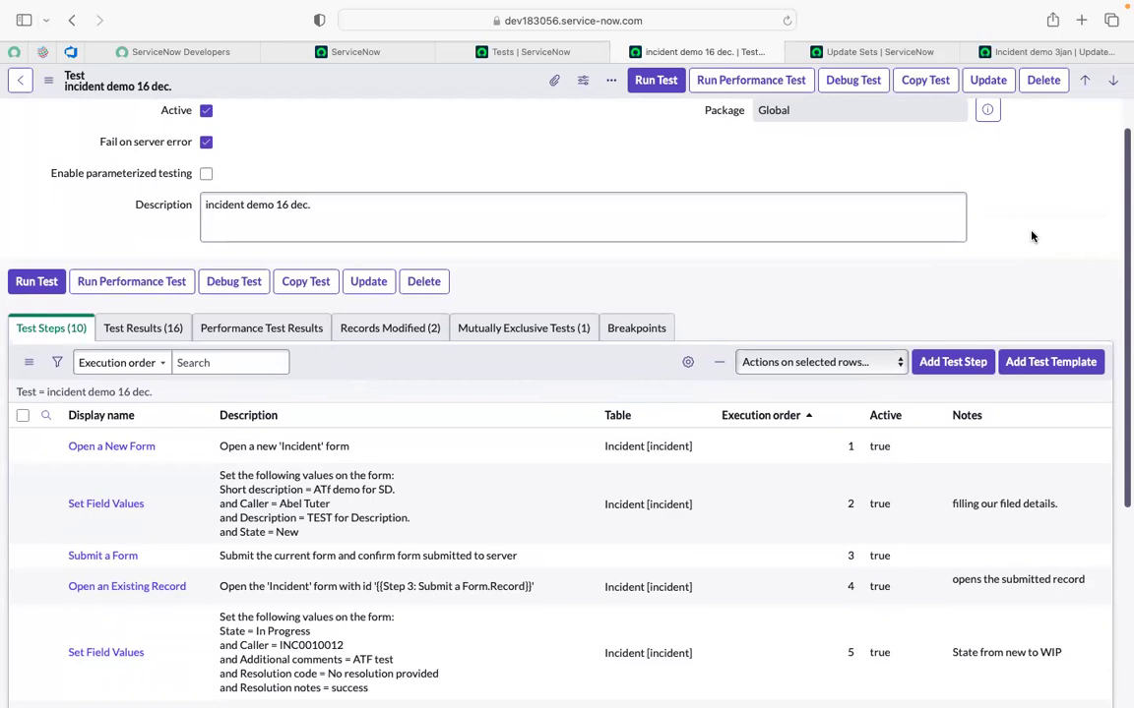
pyautogui.scroll(-5, 1031, 236)
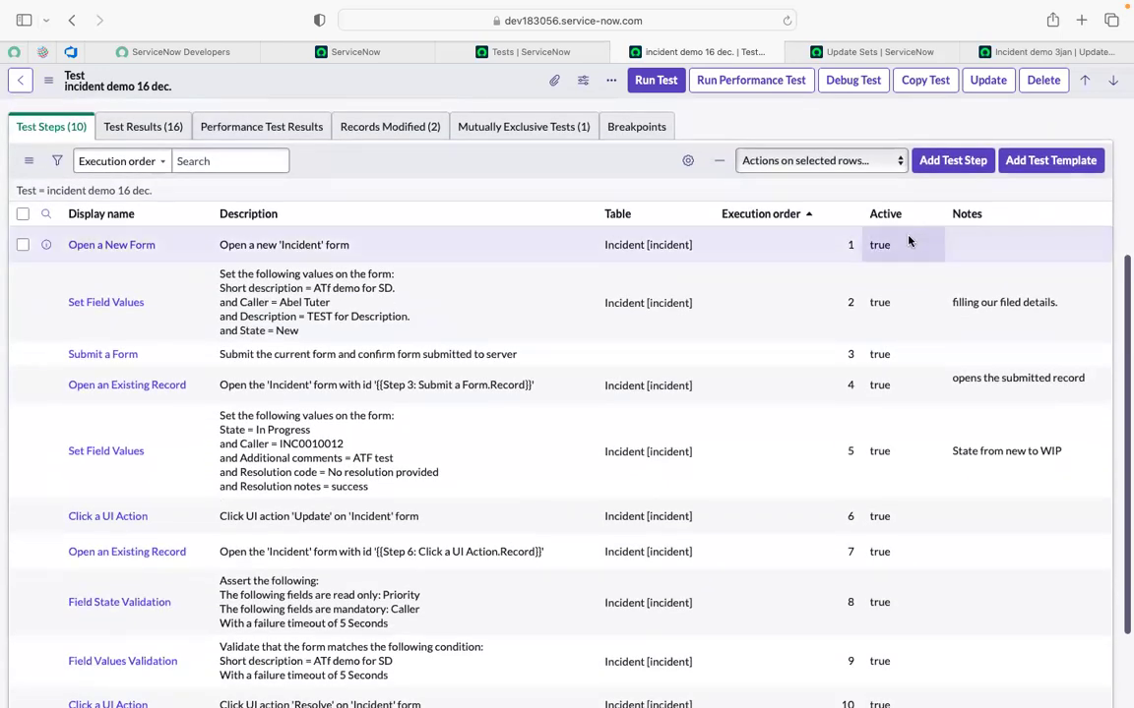
pyautogui.scroll(-3, 908, 242)
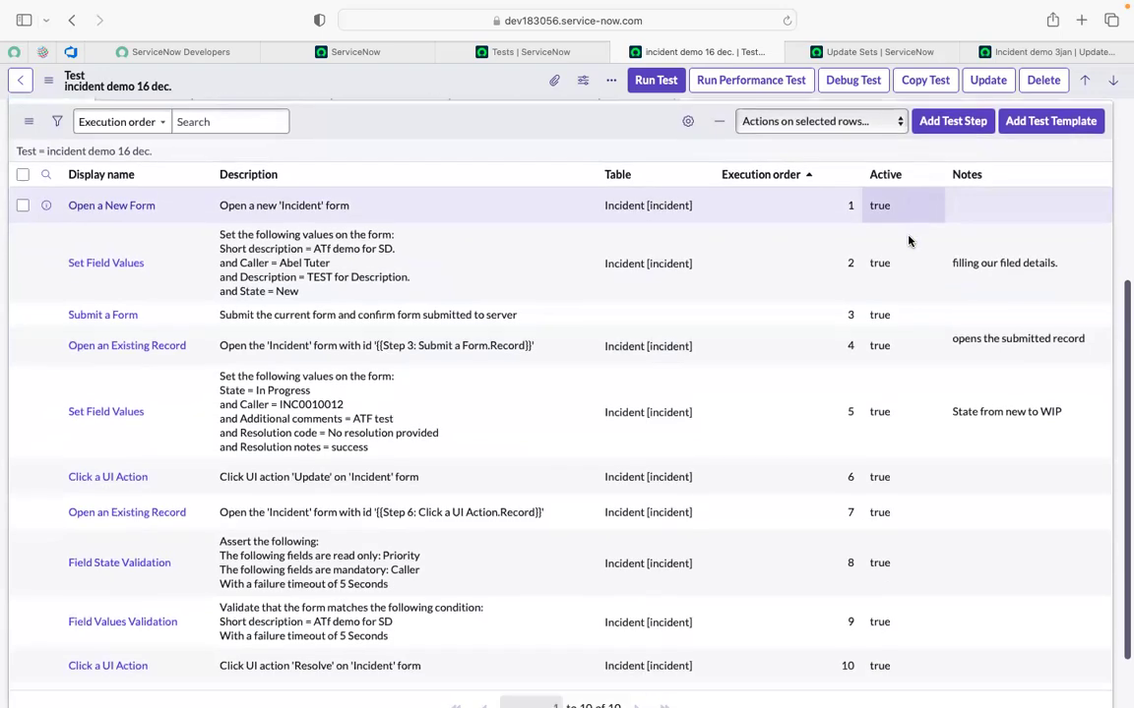
pyautogui.scroll(8, 908, 241)
pyautogui.scroll(-5, 908, 241)
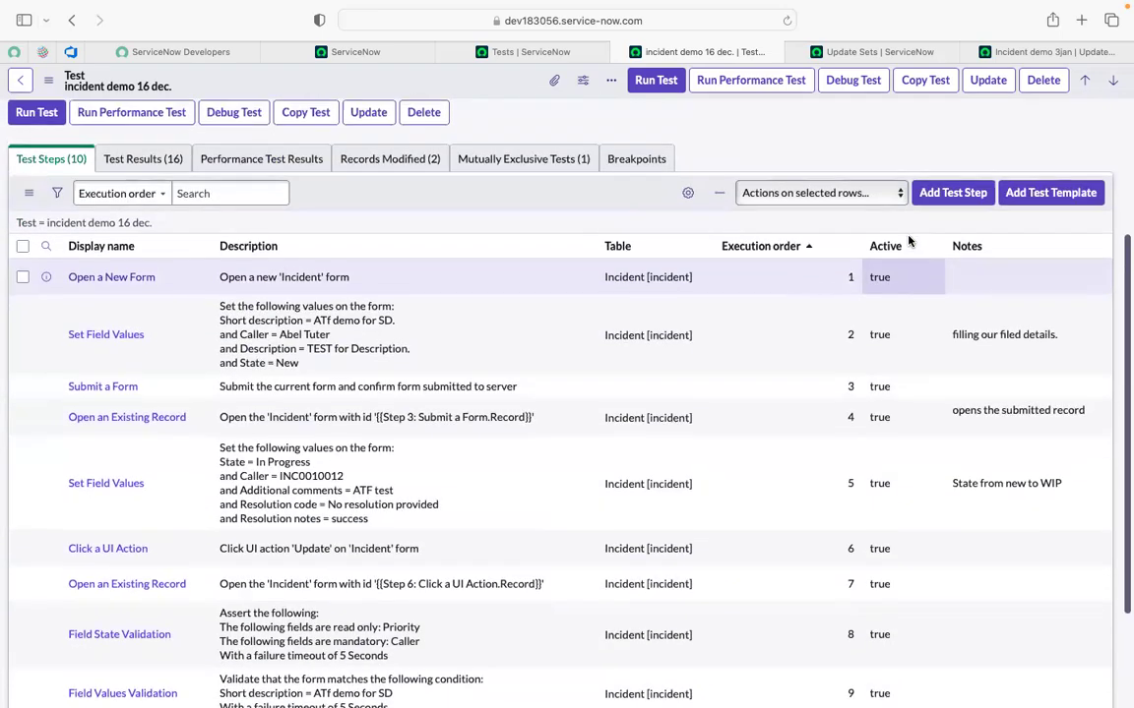
pyautogui.scroll(5, 557, 136)
pyautogui.click(478, 154)
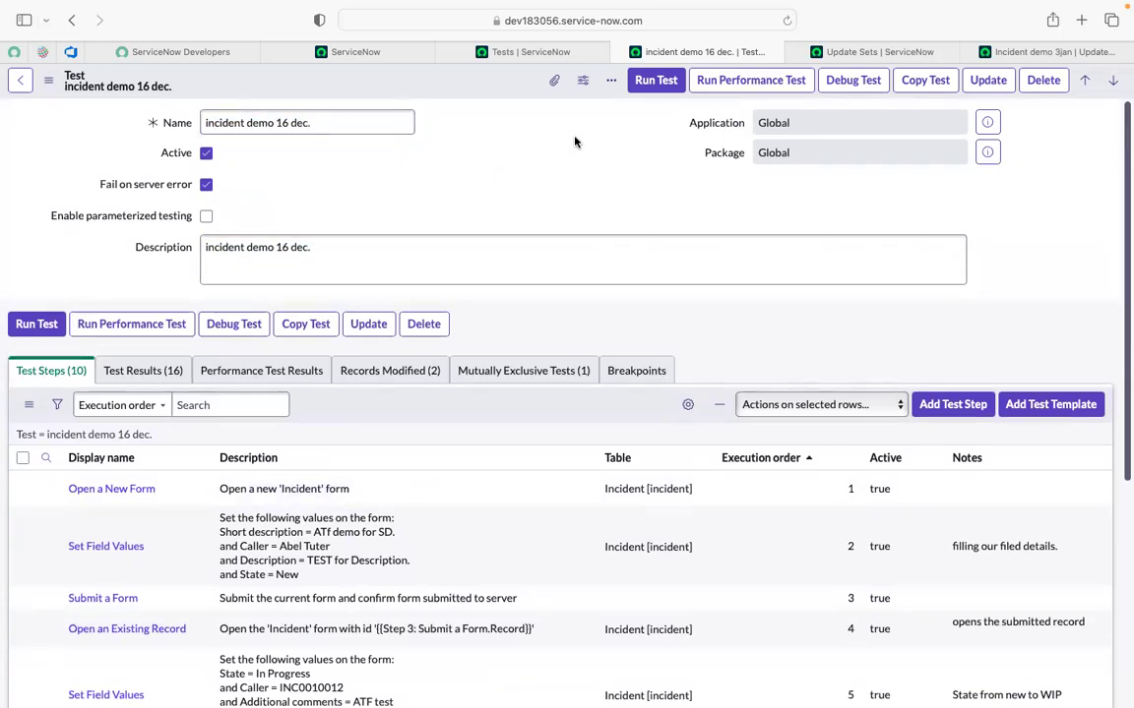
pyautogui.tripleClick(330, 116)
# Back on Incident demo 3jan, choose Complete in the update set's State dropdown.
pyautogui.click(1036, 51)
pyautogui.scroll(-3, 532, 425)
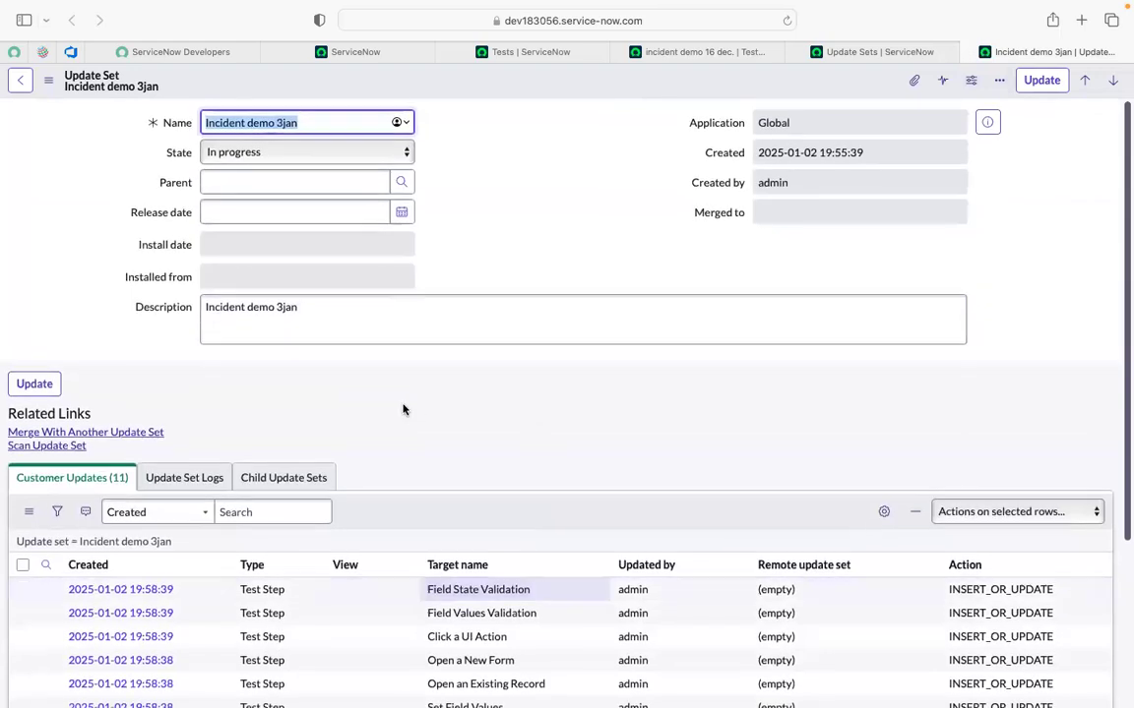
pyautogui.click(268, 358)
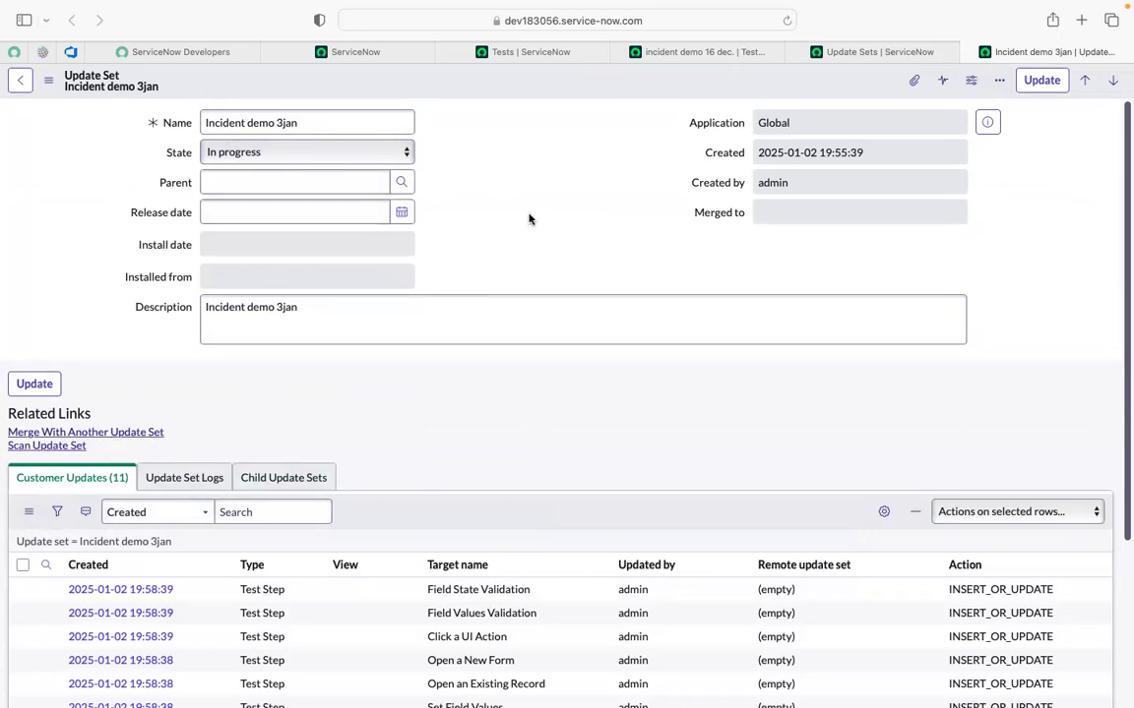
pyautogui.click(302, 162)
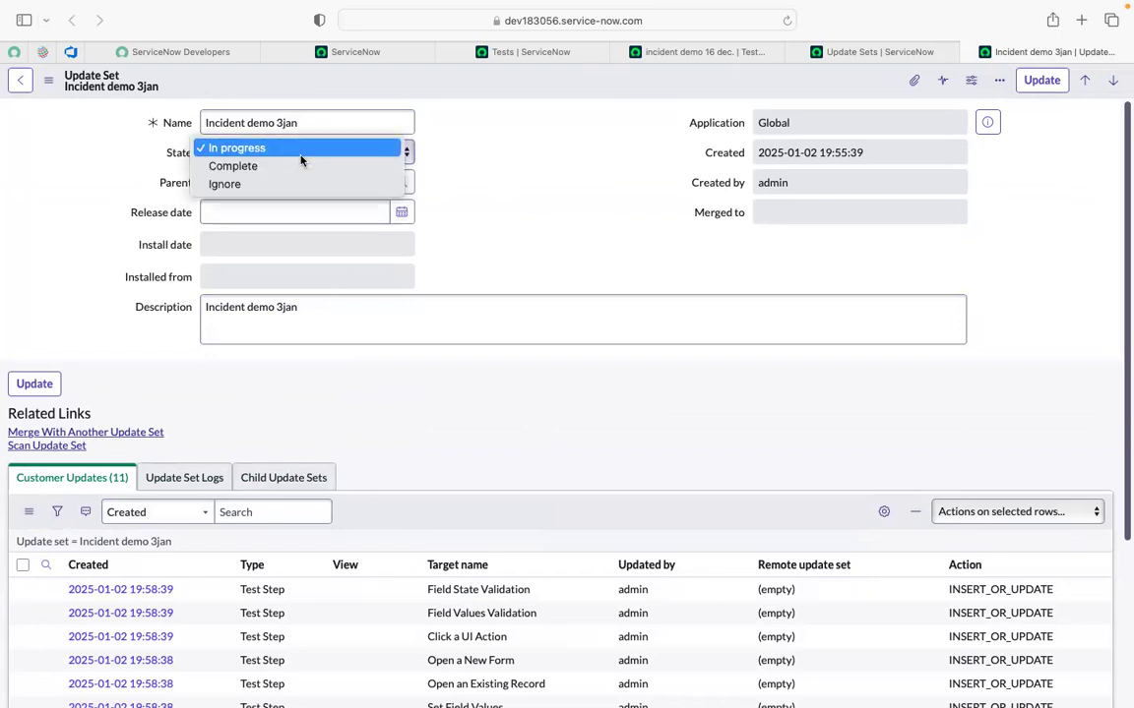
pyautogui.click(252, 168)
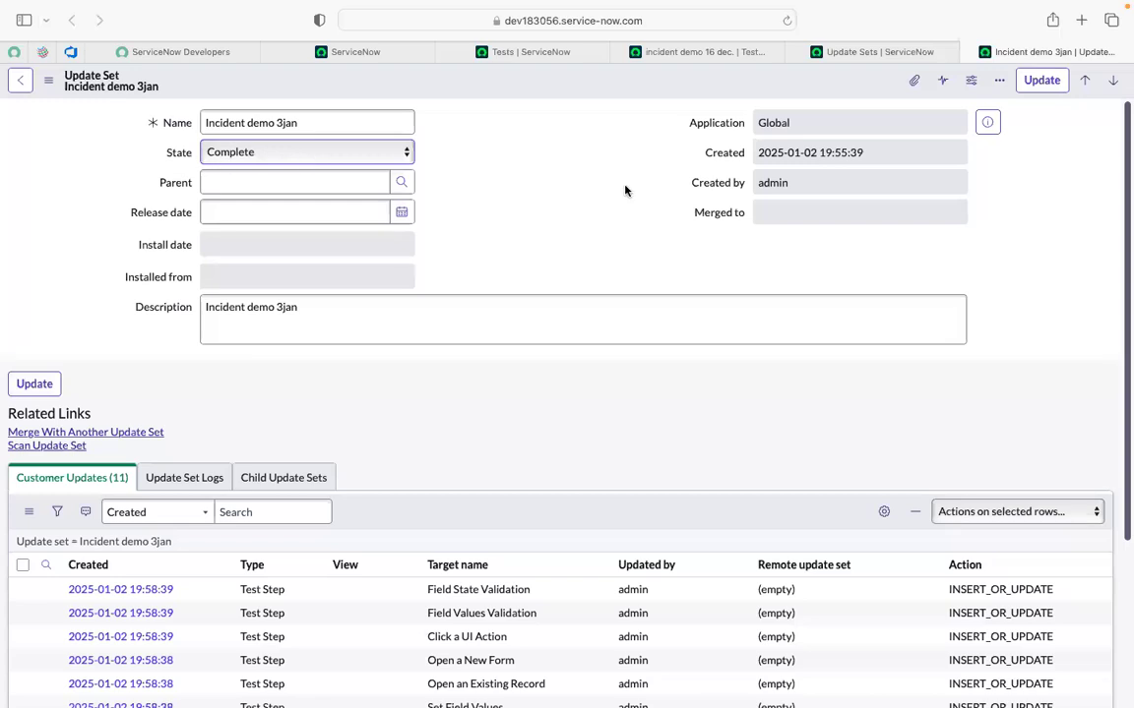
pyautogui.click(317, 157)
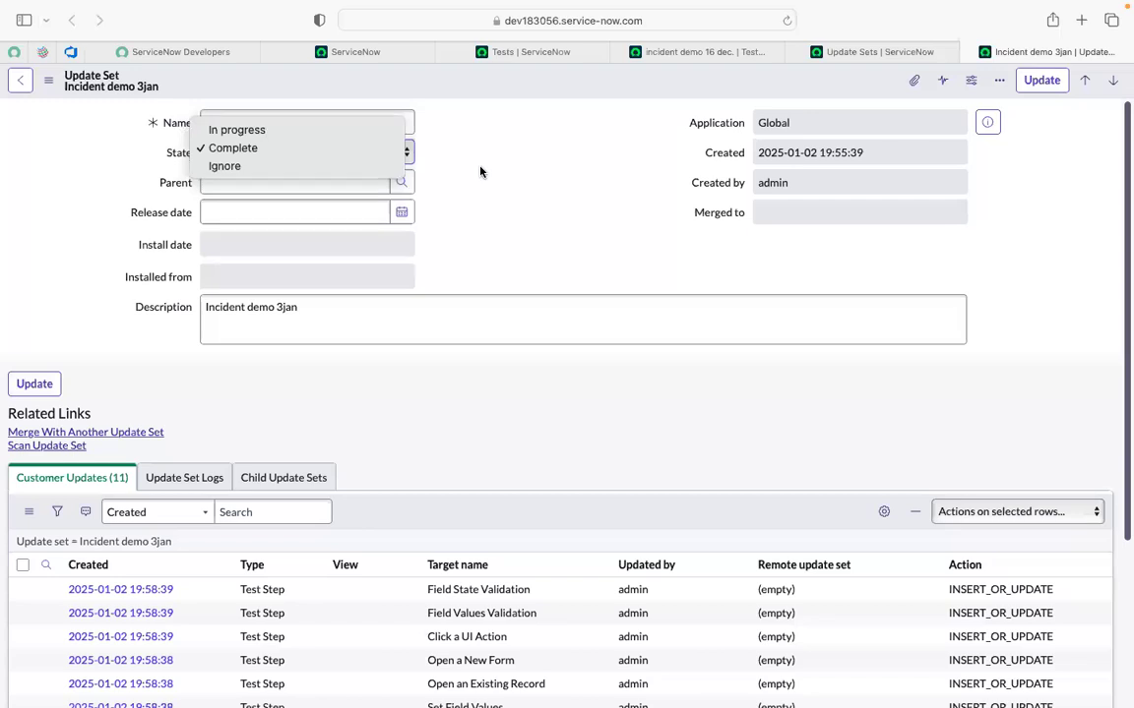
pyautogui.click(318, 155)
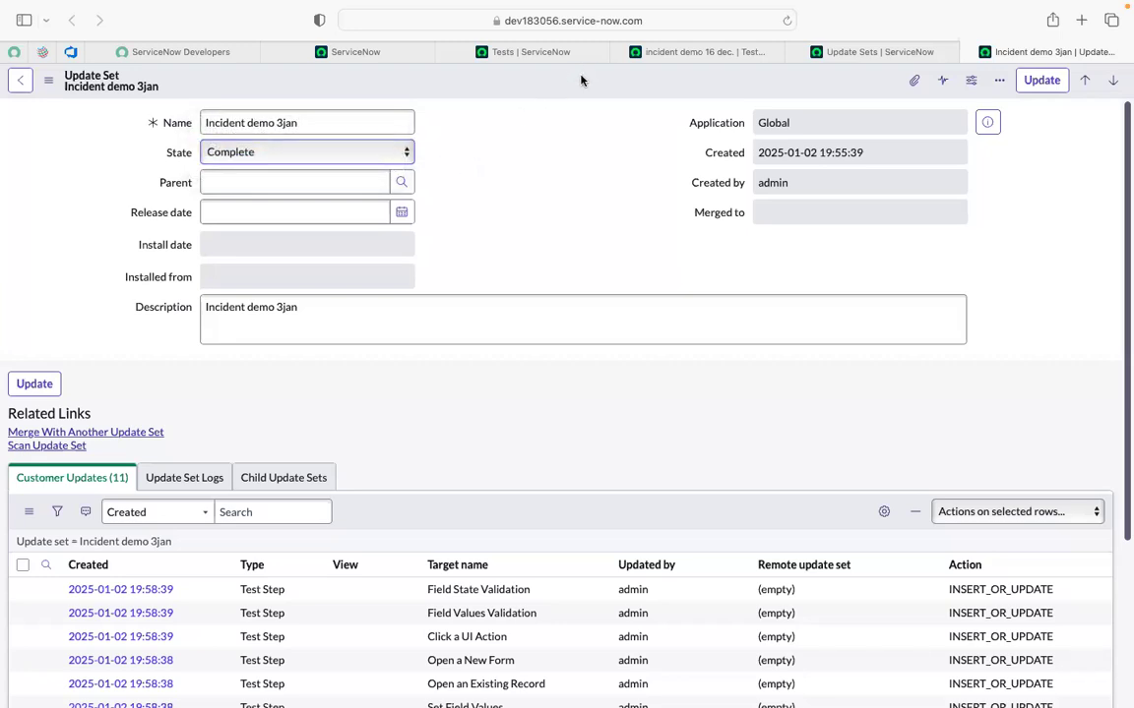
# Save the Incident demo 3jan record with state Complete, revealing the Export to XML link.
pyautogui.rightClick(721, 83)
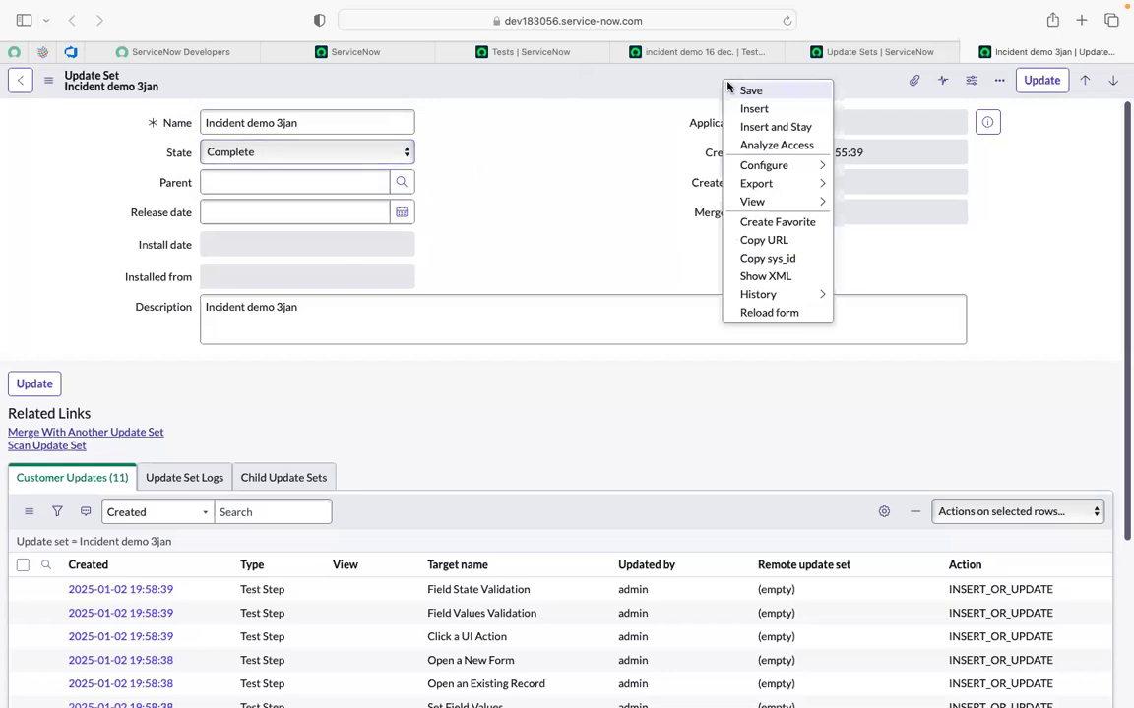
pyautogui.click(740, 93)
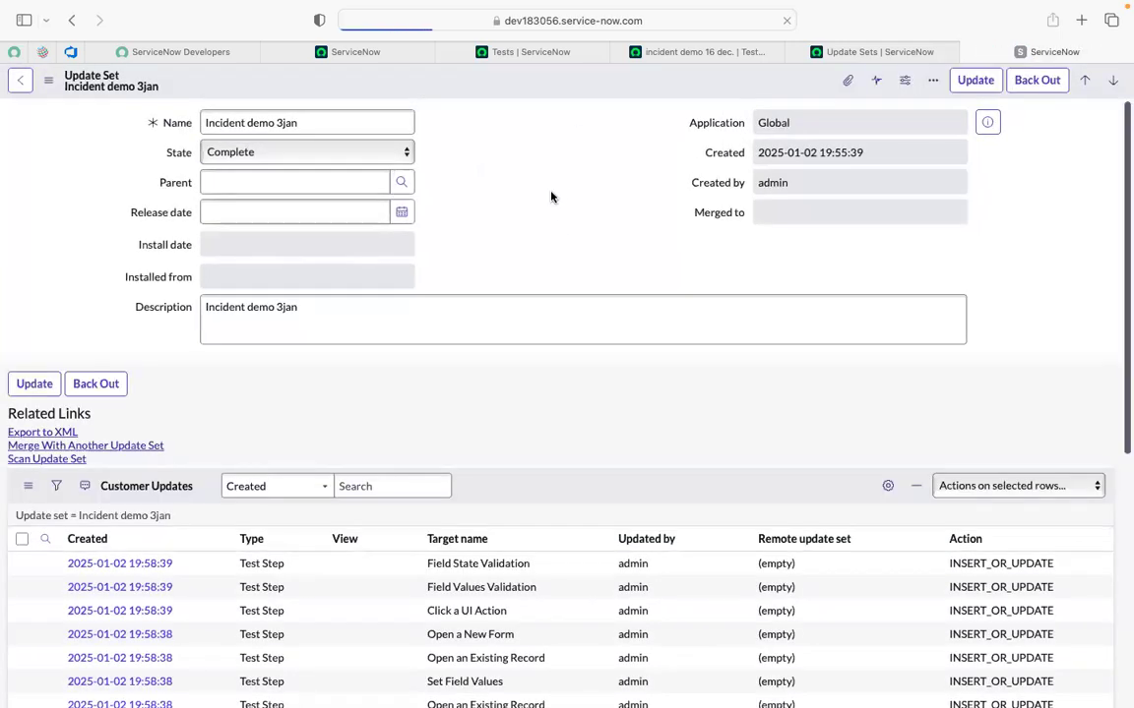
pyautogui.scroll(-2, 539, 211)
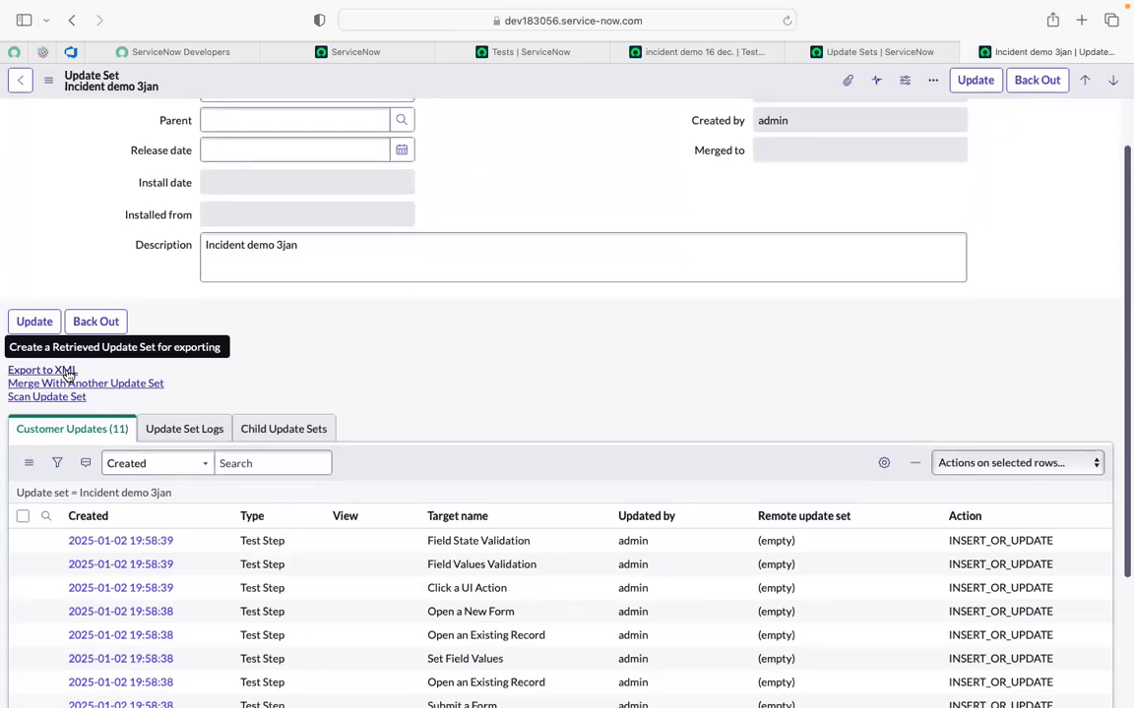
# Export Incident demo 3jan to XML, allow the download, confirm the 61 KB file, and return home.
pyautogui.click(67, 371)
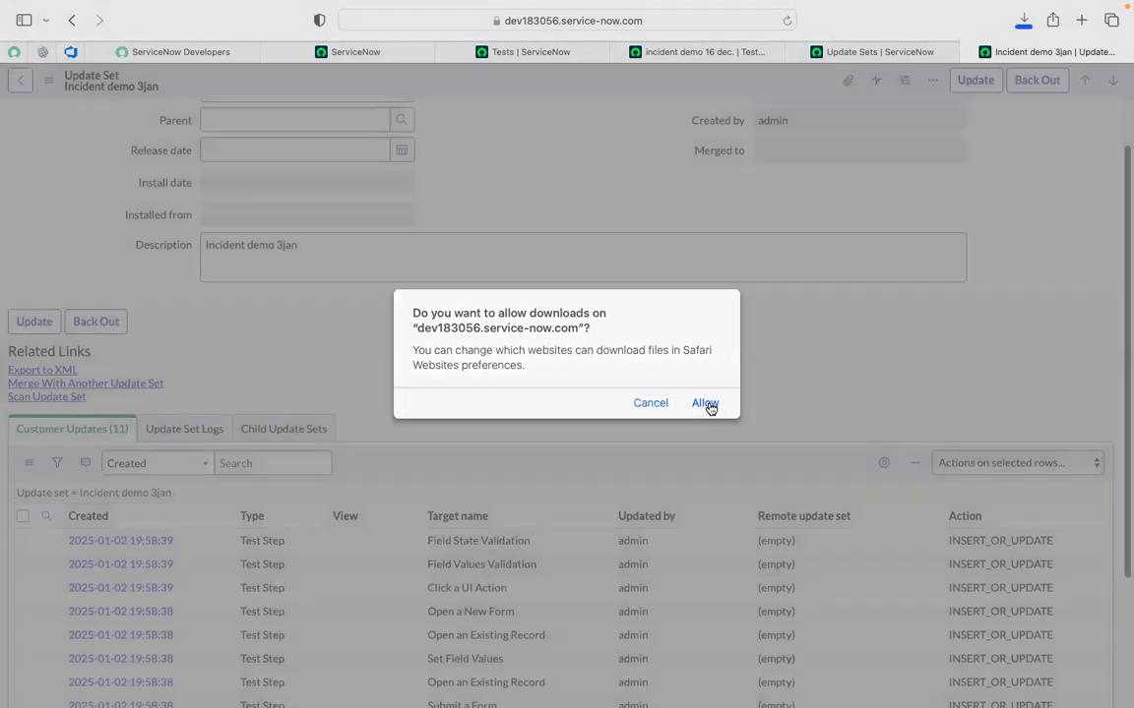
pyautogui.click(705, 403)
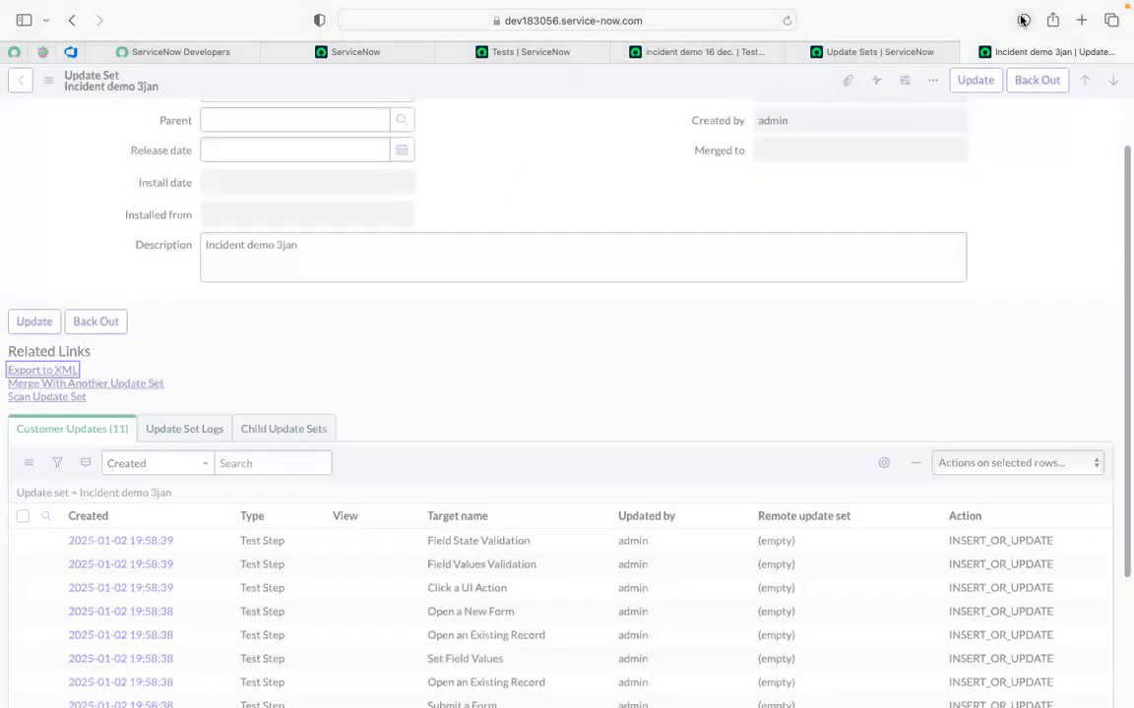
pyautogui.click(1024, 20)
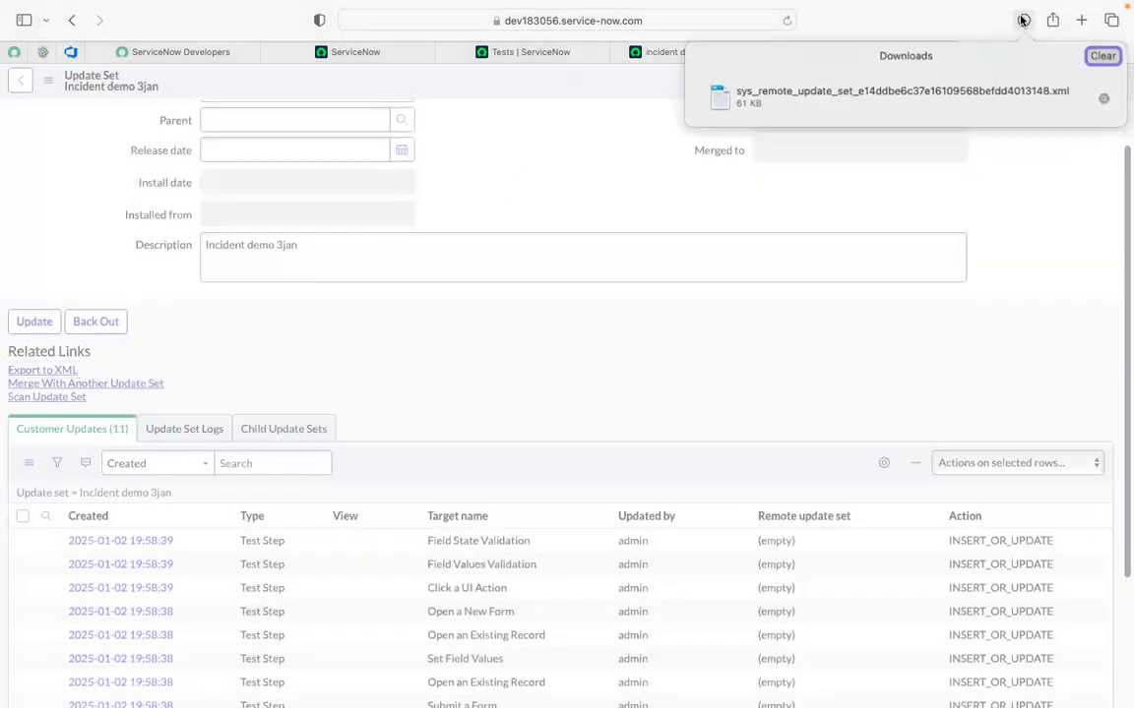
pyautogui.click(635, 135)
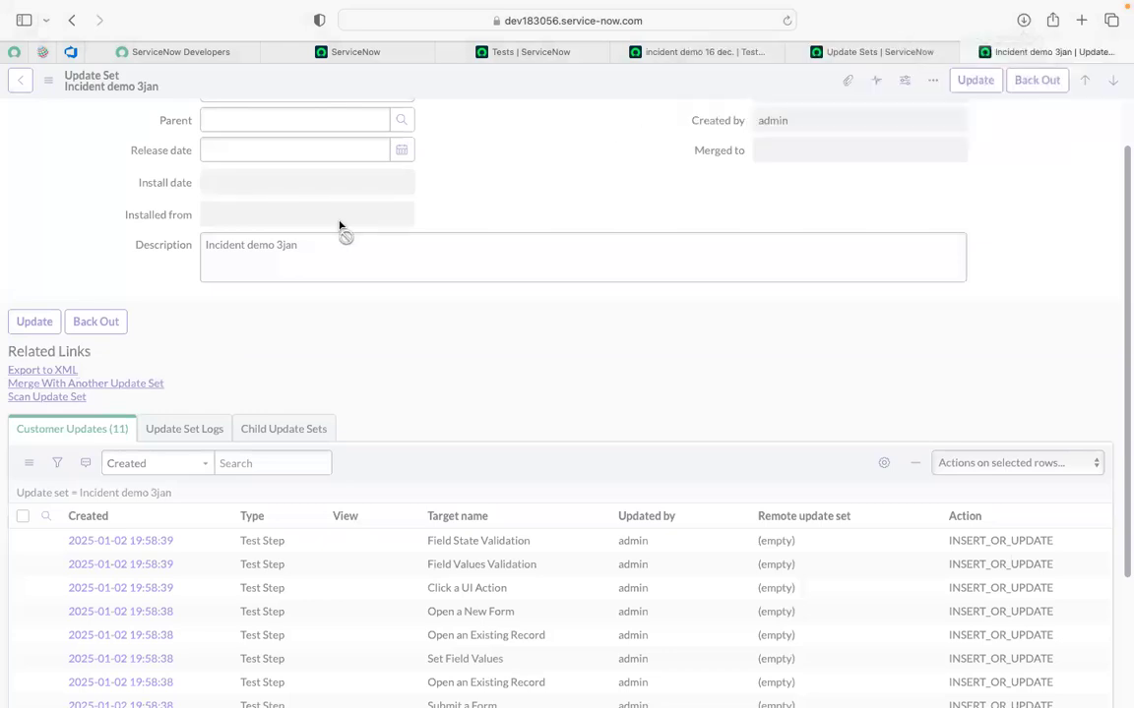
pyautogui.click(650, 153)
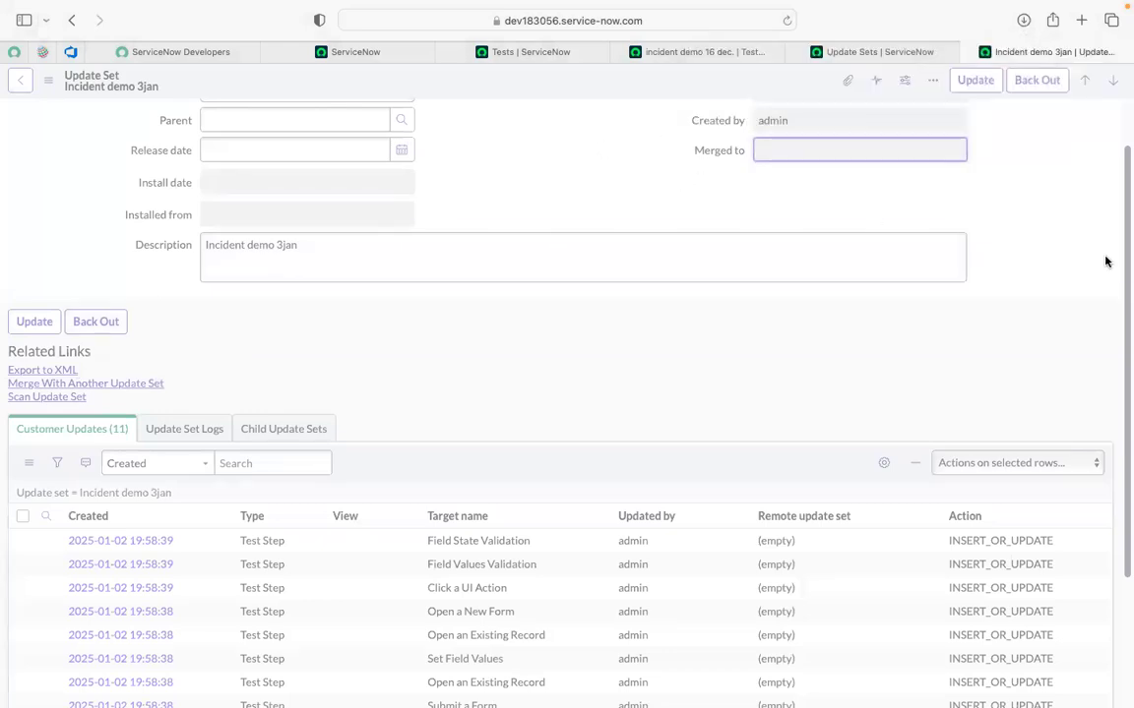
pyautogui.scroll(2, 1123, 232)
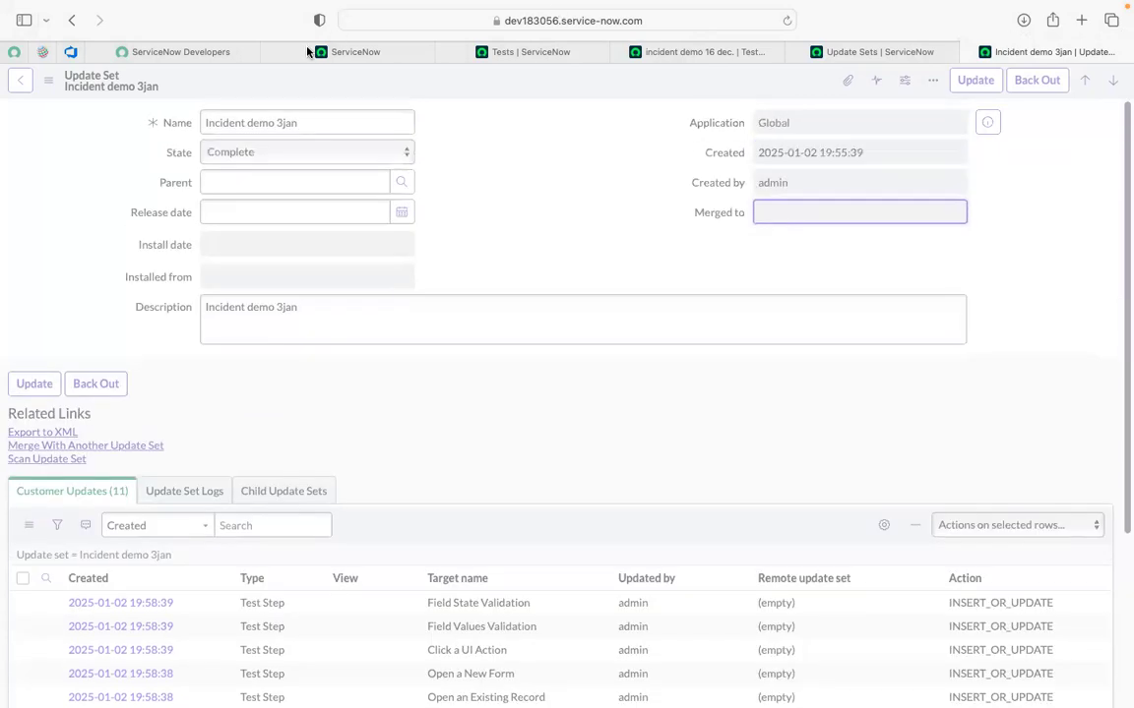
pyautogui.click(305, 54)
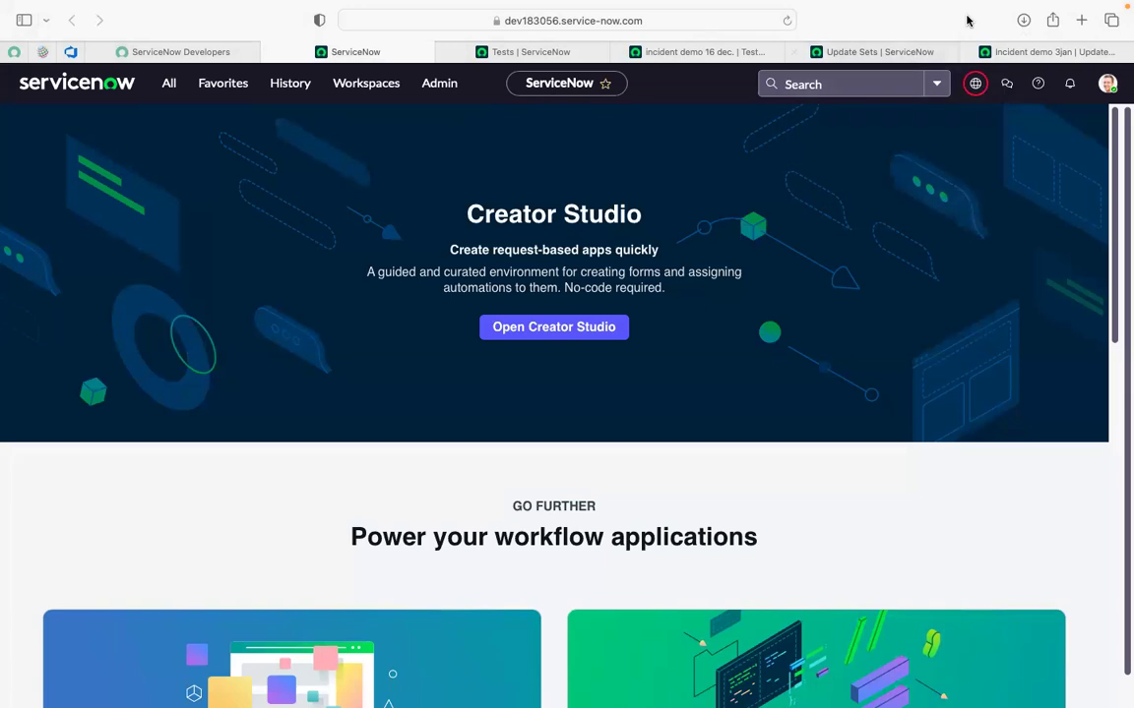
# Close the home, Tests list and remaining instance tabs, then sign out from the developer avatar menu.
pyautogui.click(1021, 21)
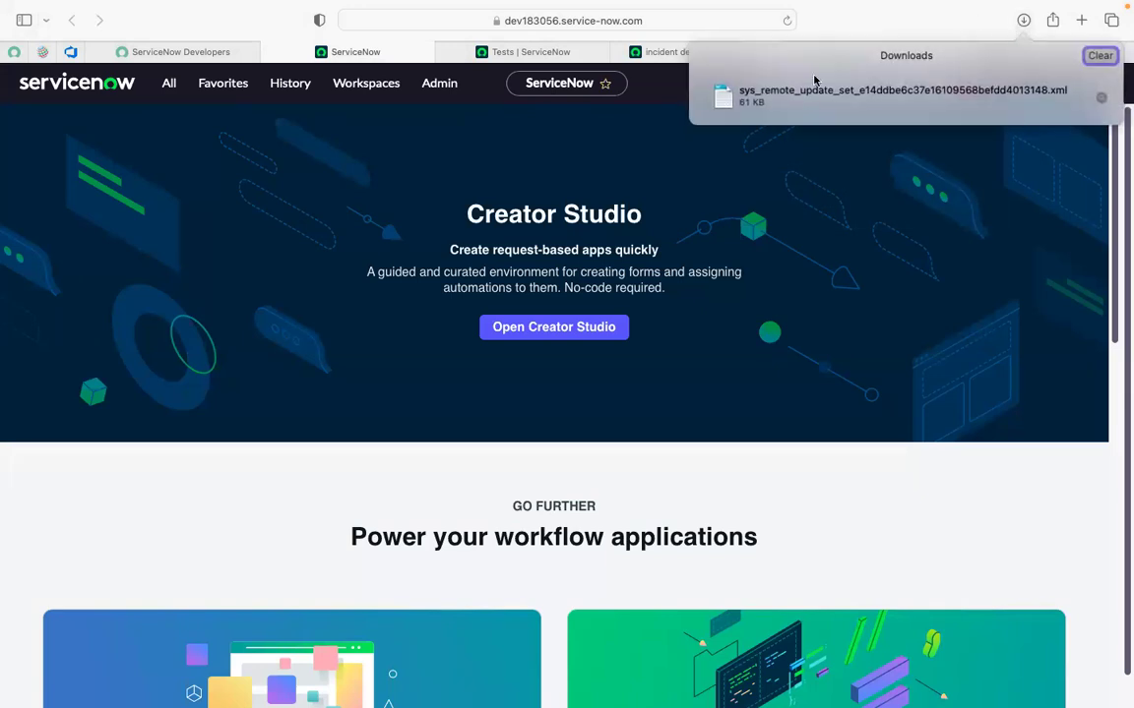
pyautogui.click(336, 53)
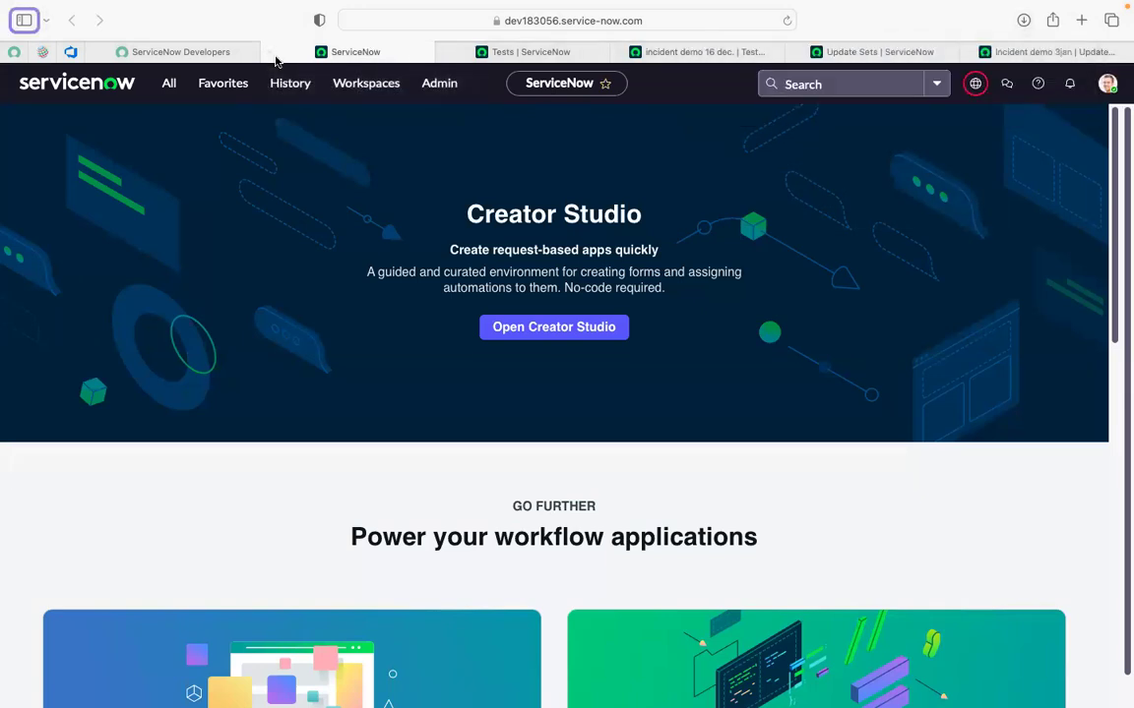
pyautogui.click(271, 54)
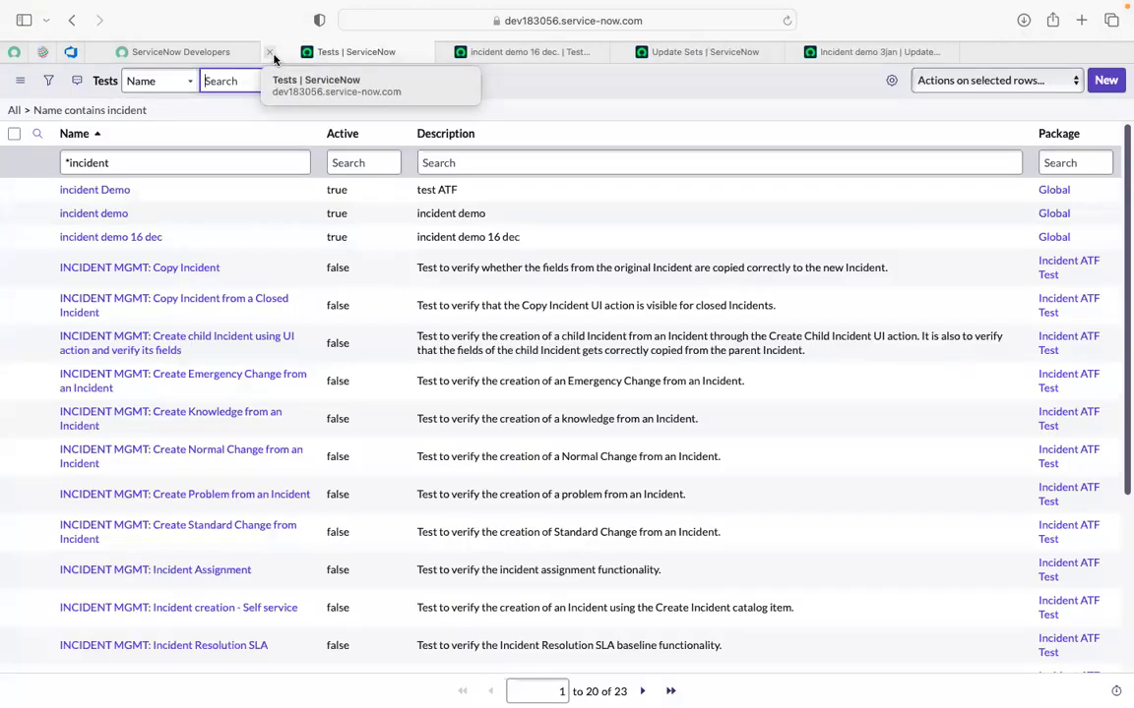
pyautogui.click(270, 53)
pyautogui.click(271, 53)
pyautogui.click(271, 53)
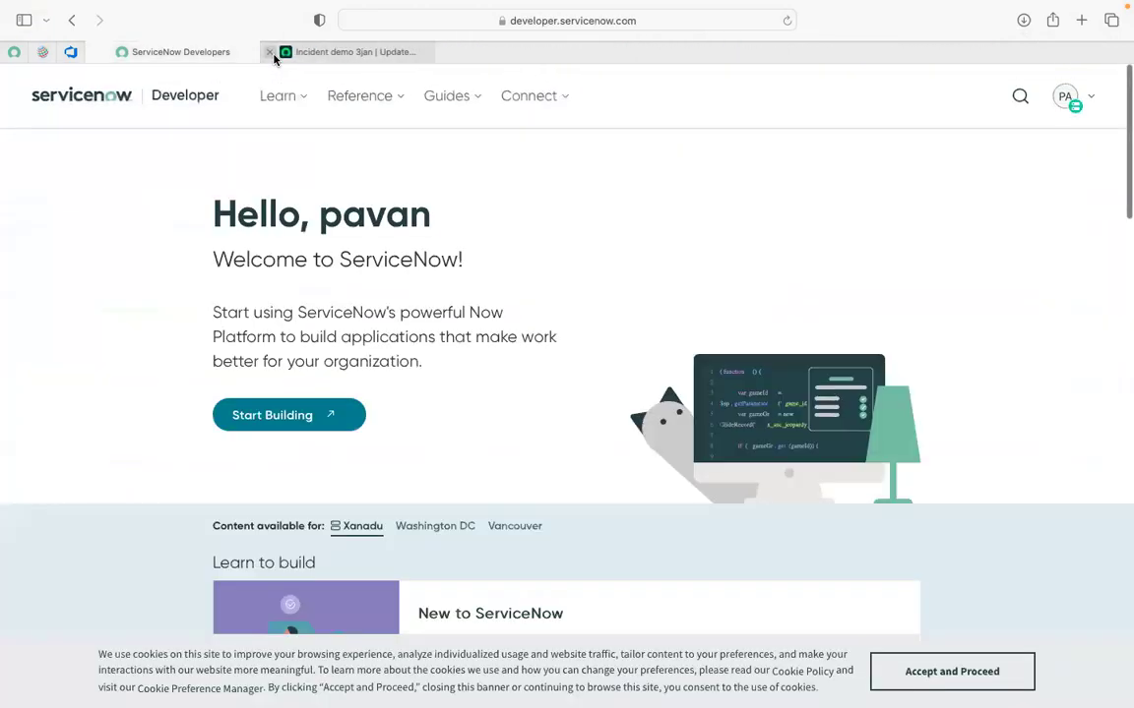
pyautogui.click(245, 51)
pyautogui.click(1074, 96)
pyautogui.click(751, 338)
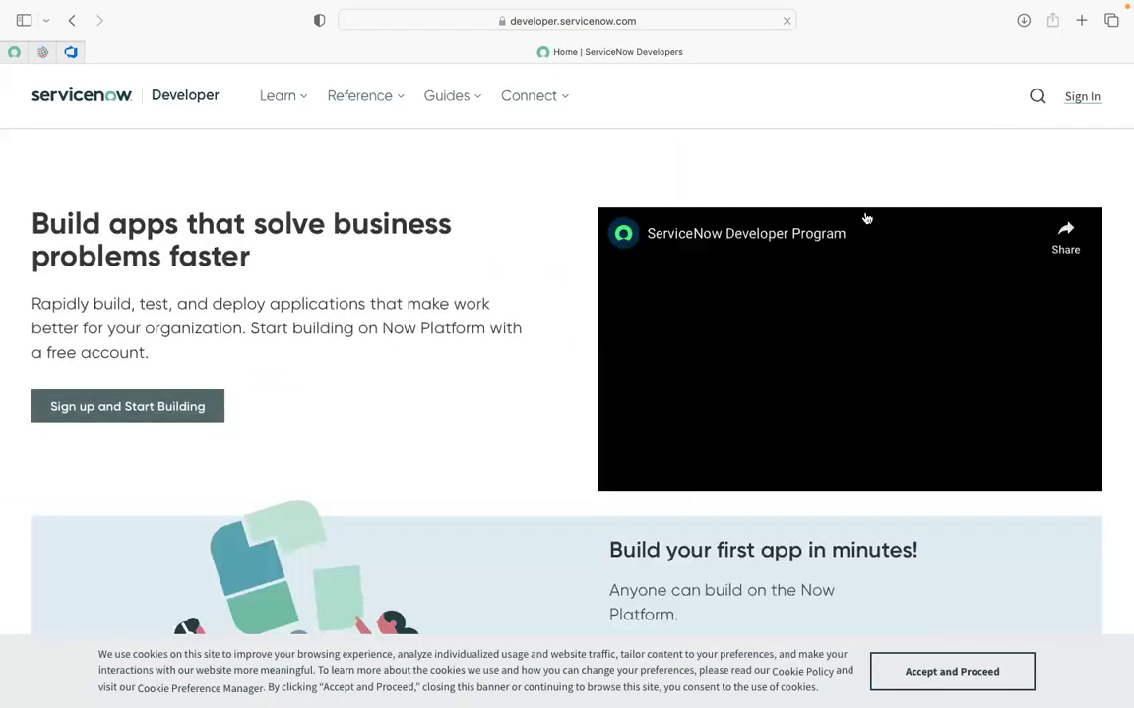
# On the developer sign-in page, paste the second account's saved e-mail and continue.
pyautogui.click(1085, 97)
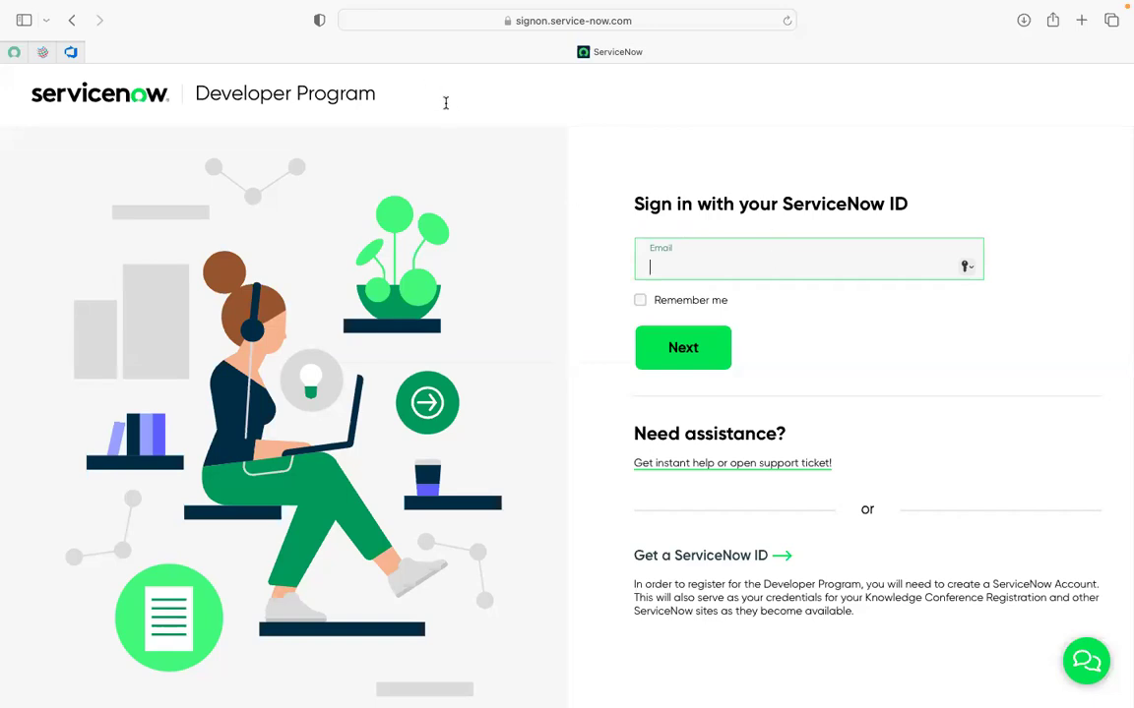
pyautogui.click(883, 365)
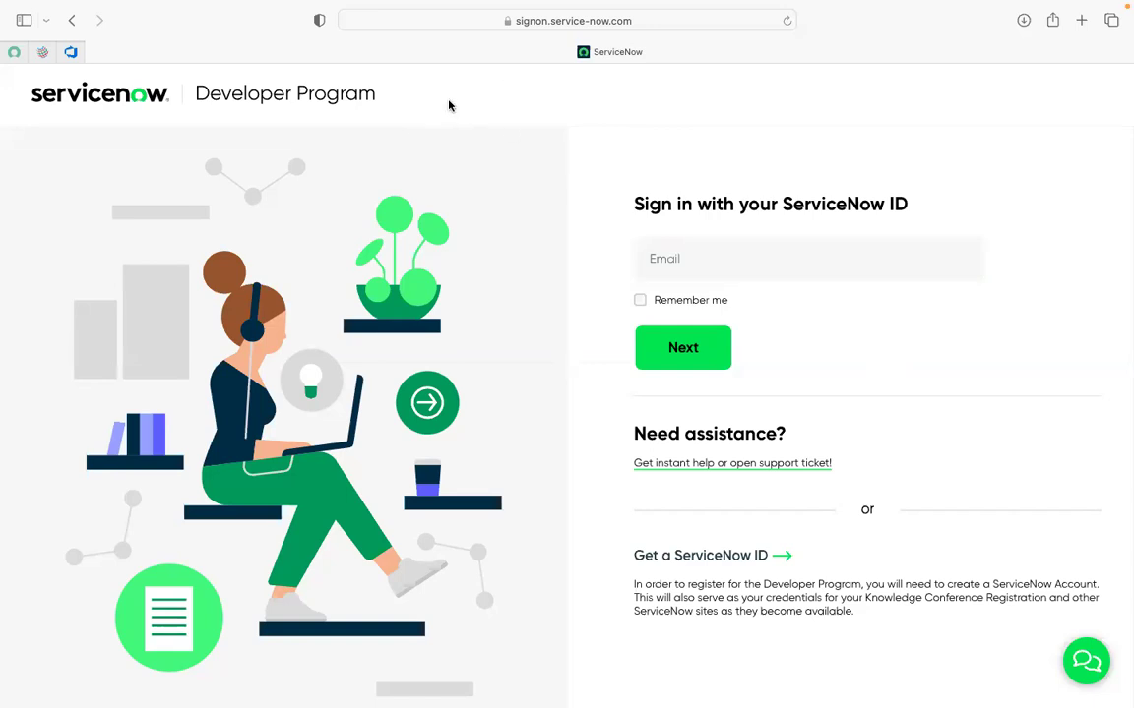
pyautogui.click(665, 259)
pyautogui.press('super+v')
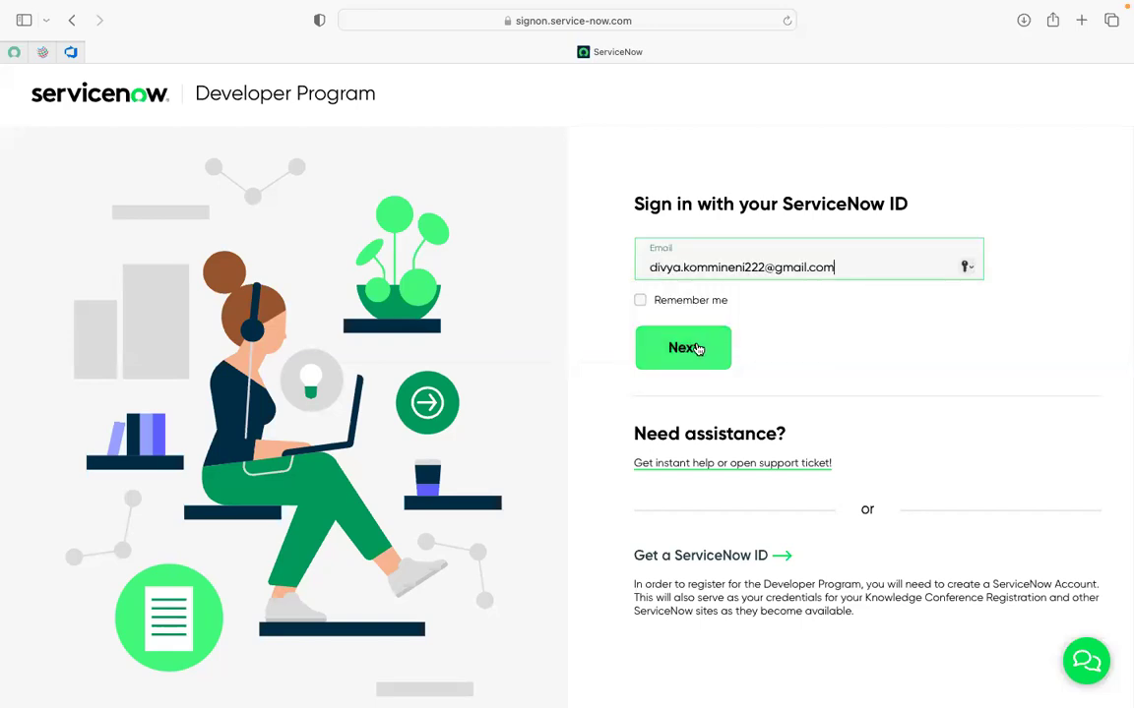
pyautogui.click(697, 349)
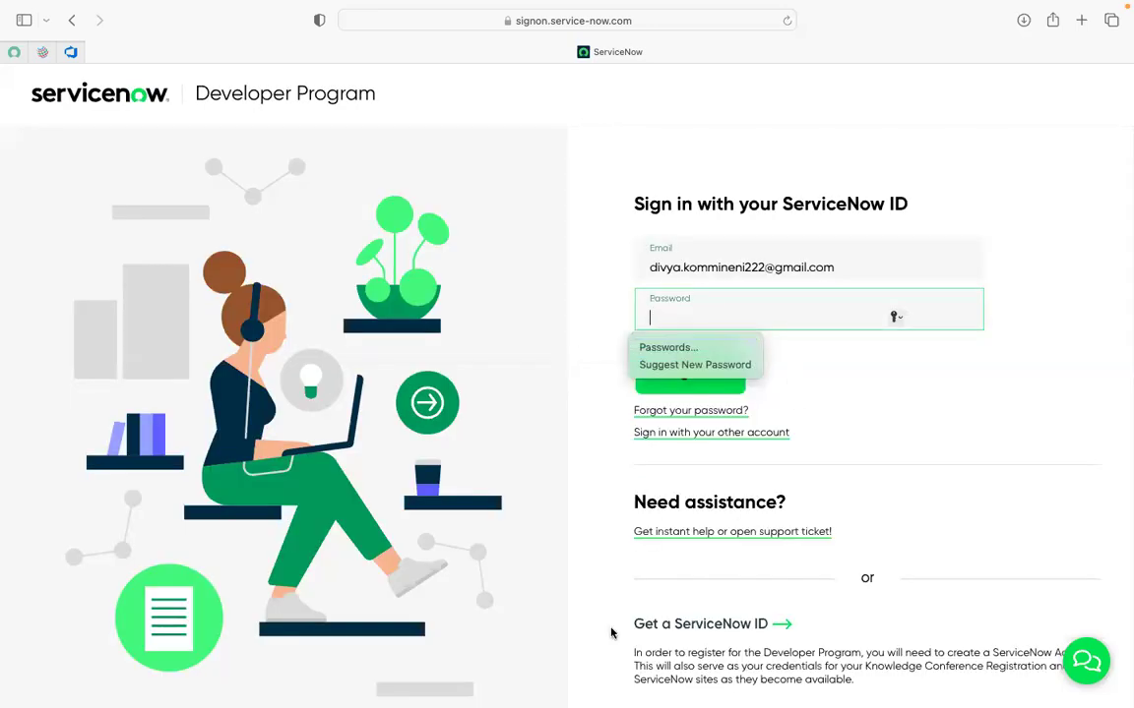
# Enter and verify the account password, then sign in to reach the welcome page.
pyautogui.click(449, 689)
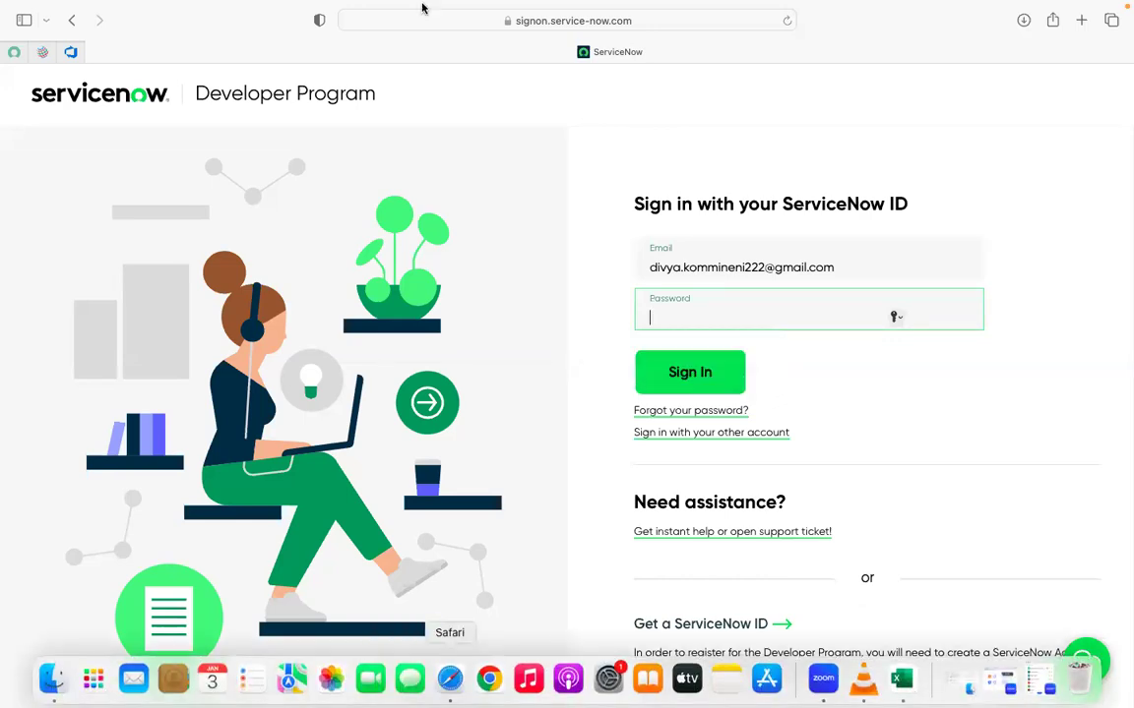
pyautogui.moveTo(450, 8)
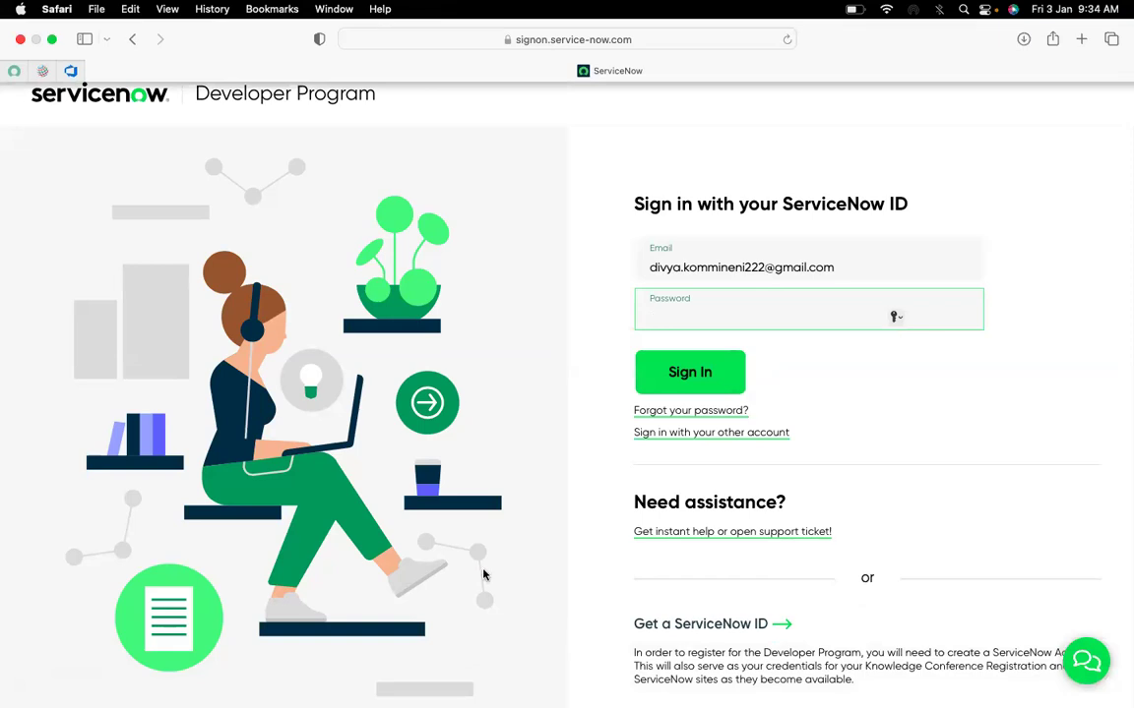
pyautogui.moveTo(473, 702)
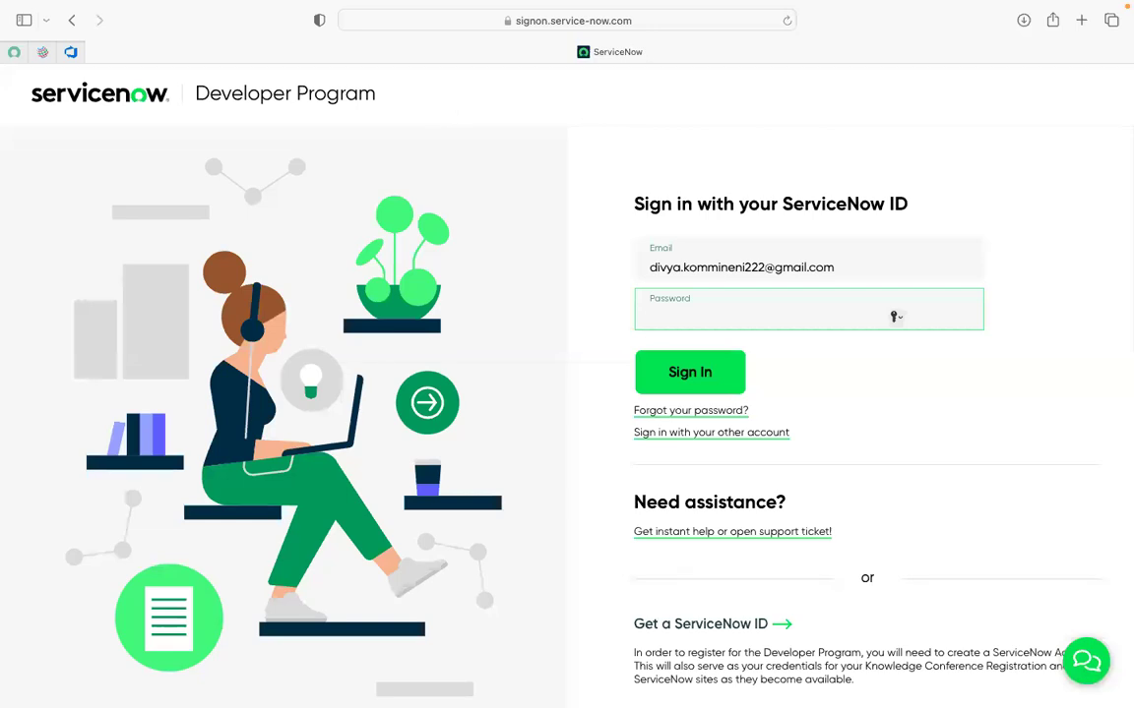
pyautogui.moveTo(408, 704)
pyautogui.write('*')
pyautogui.write('********')
pyautogui.click(960, 313)
pyautogui.click(956, 313)
pyautogui.click(698, 374)
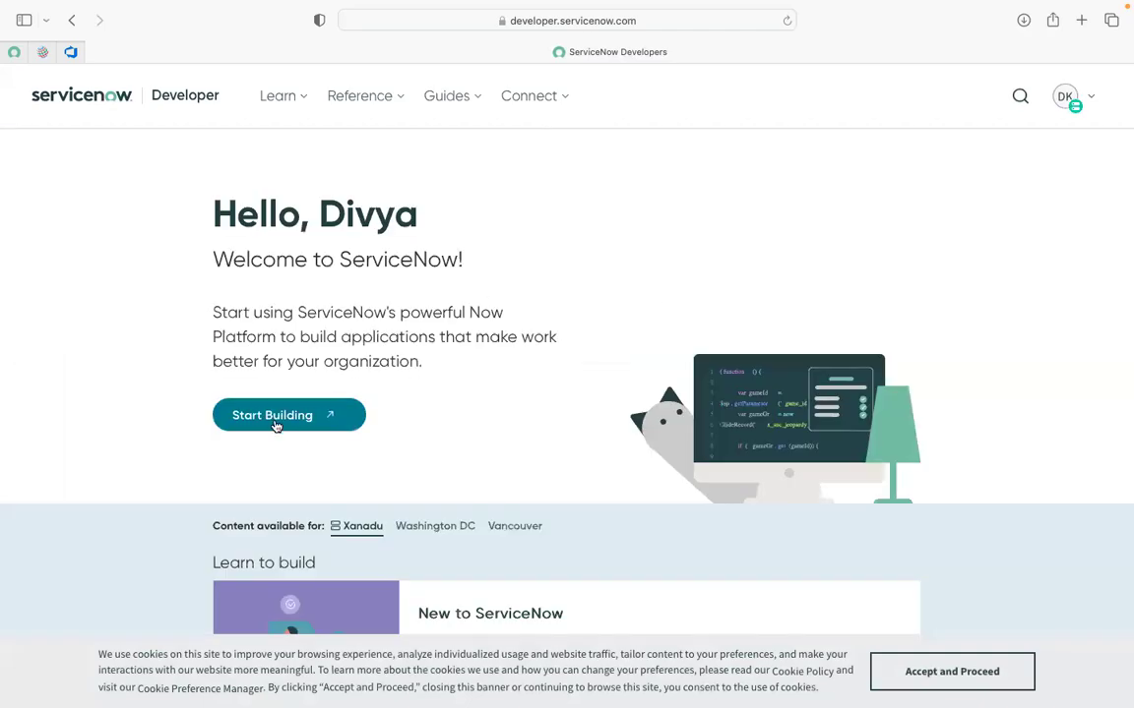
# Launch the second account's instance via Start Building and dismiss the Enable Analytics prompt.
pyautogui.click(275, 423)
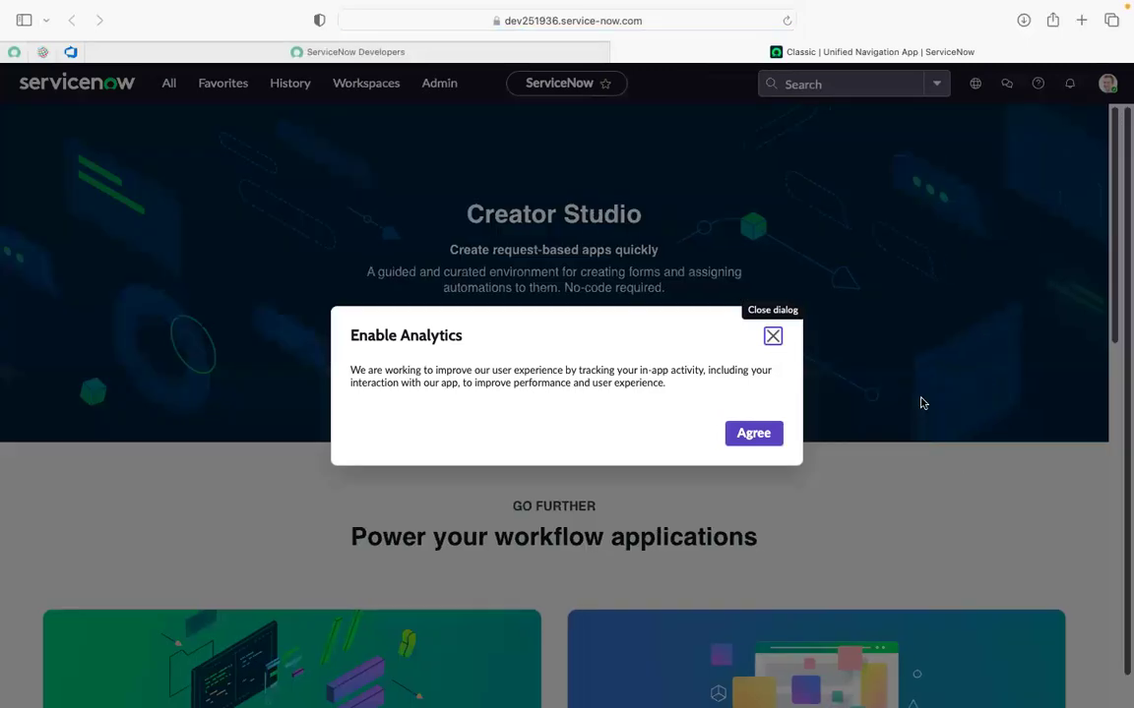
pyautogui.click(743, 435)
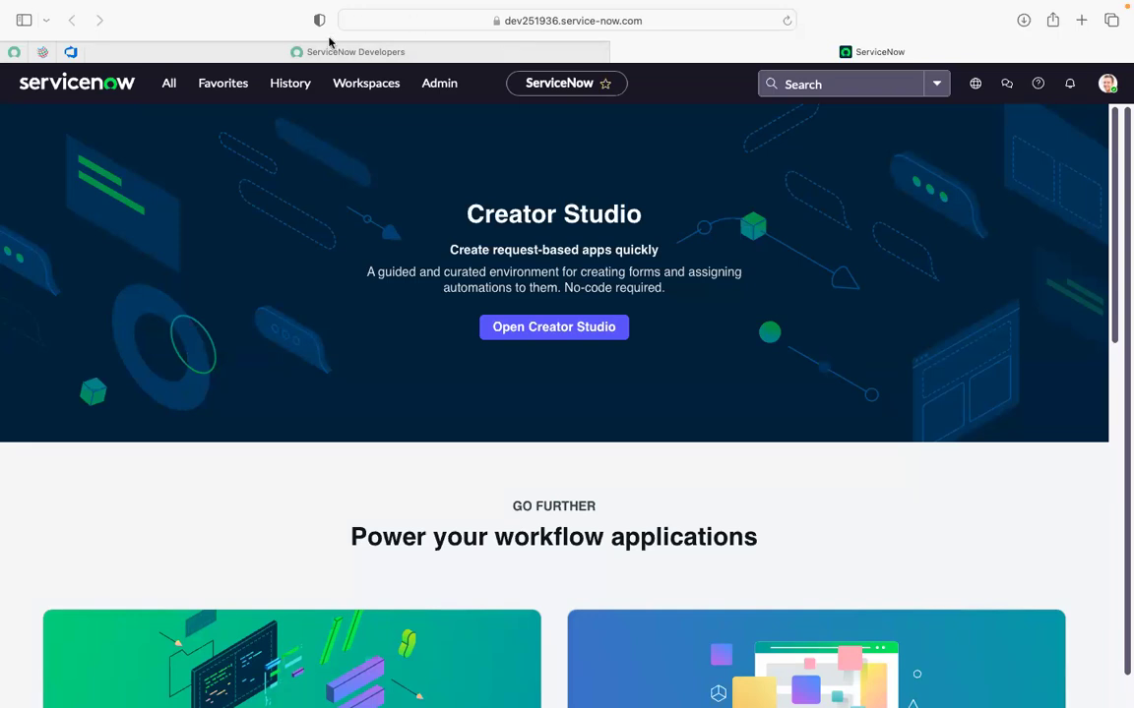
# Filter the navigator for 'retri' and open Retrieved Update Sets in a new tab.
pyautogui.click(169, 85)
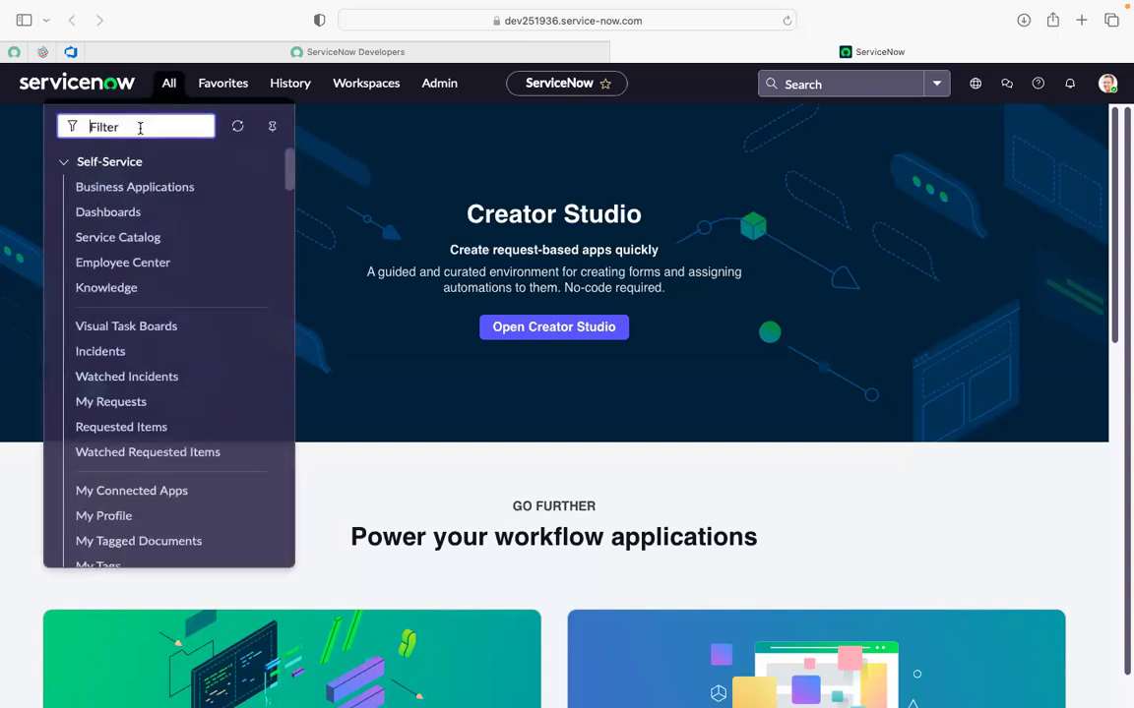
pyautogui.write('ret')
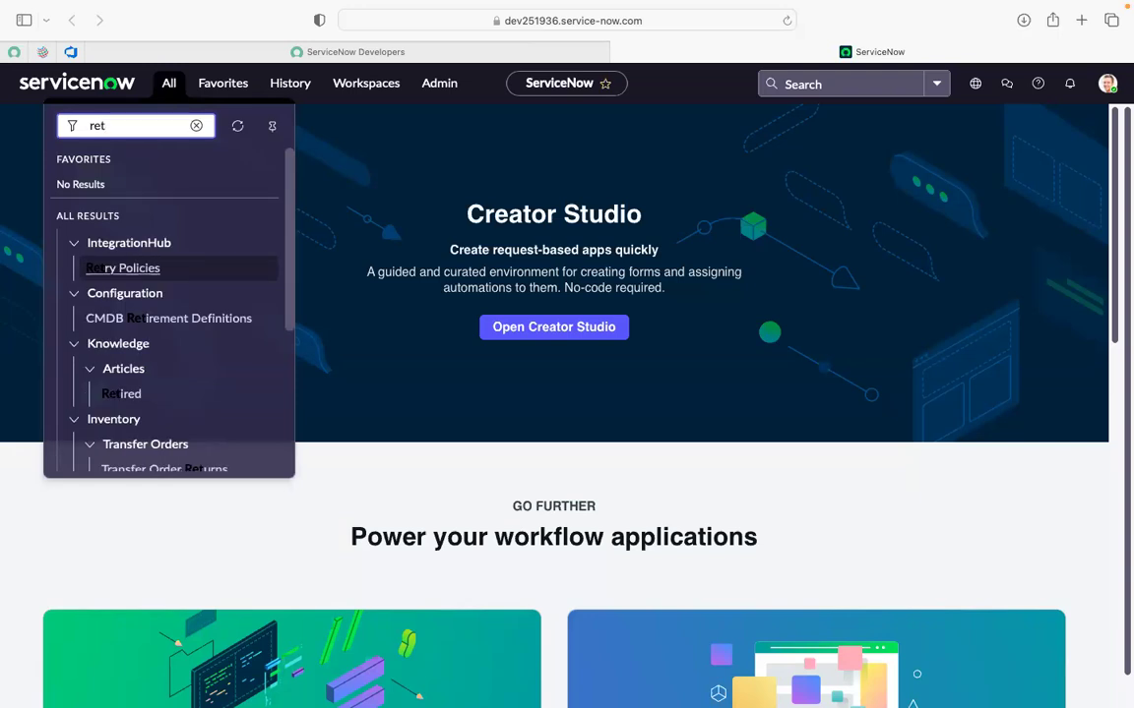
pyautogui.write('ri')
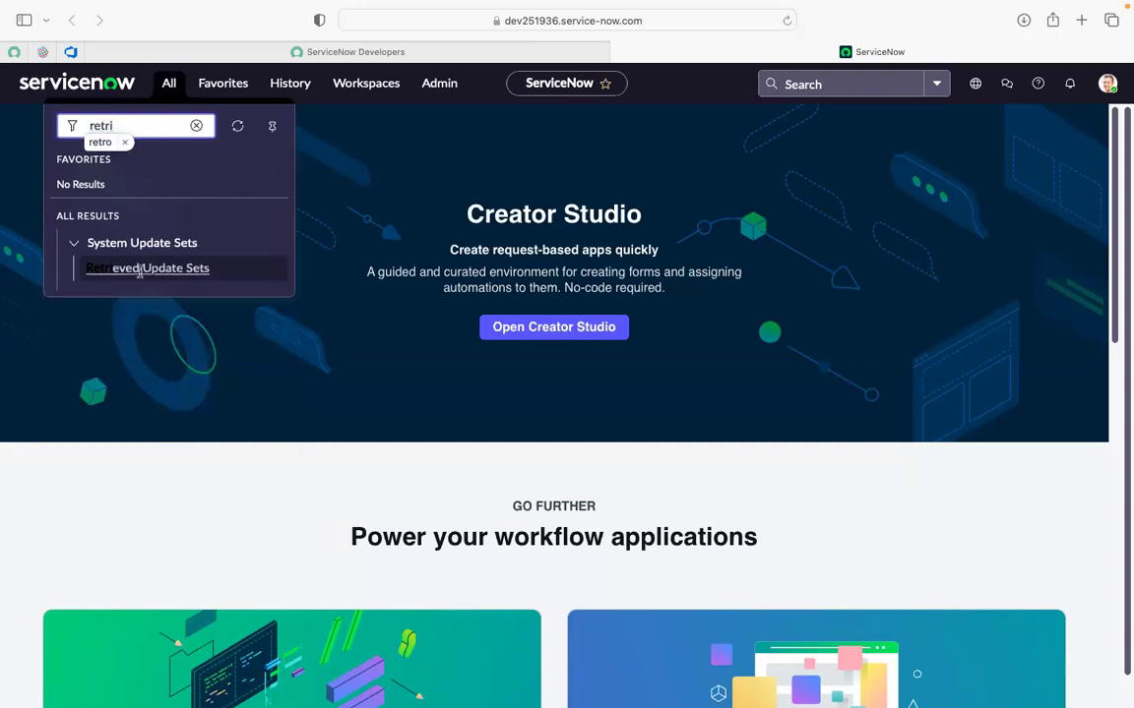
pyautogui.keyDown('super'); pyautogui.click(137, 272); pyautogui.keyUp('super')
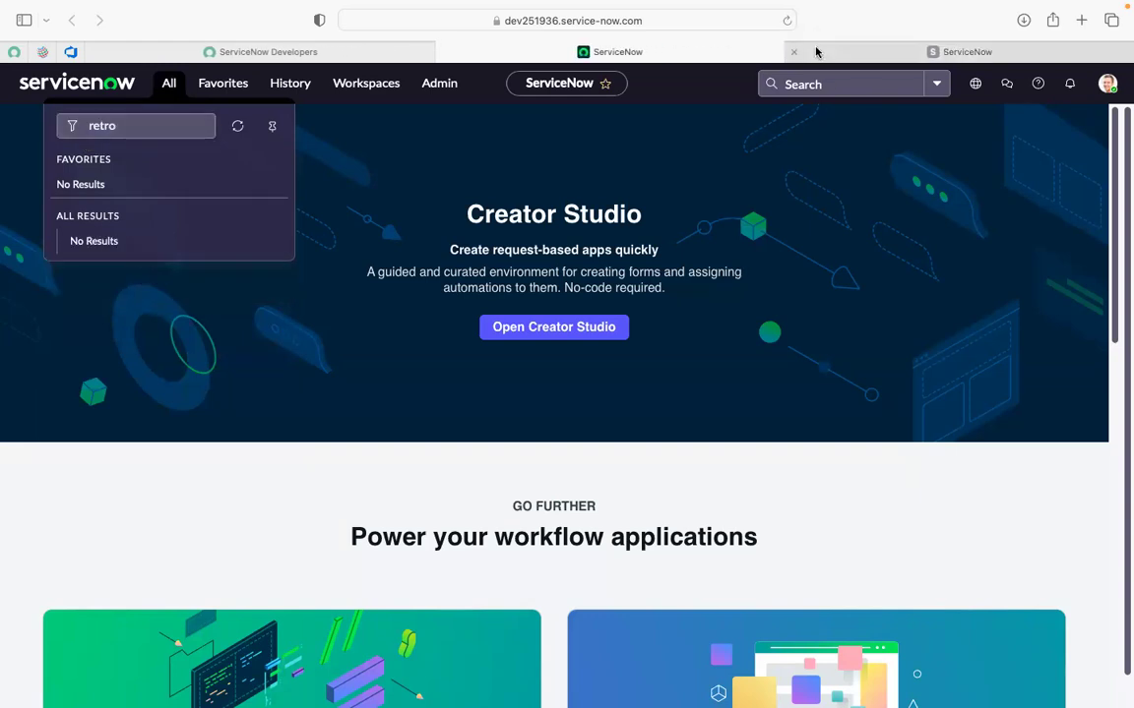
pyautogui.click(814, 51)
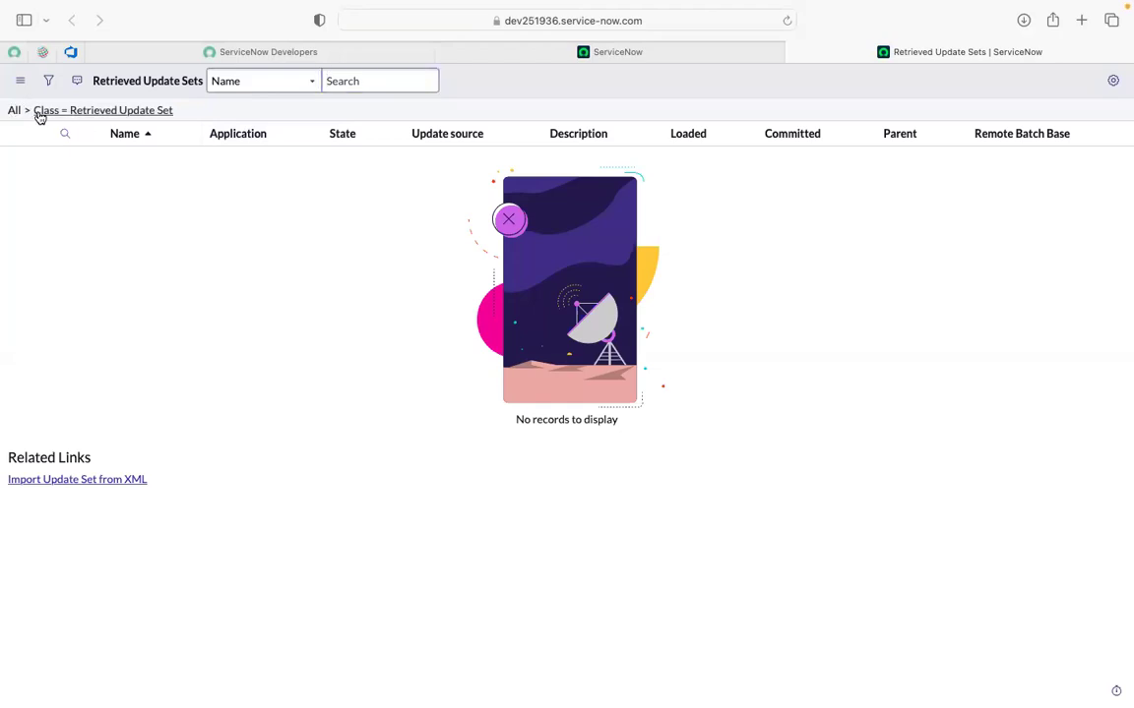
# Reload the Retrieved Update Sets list and reach Import XML from the column options menu.
pyautogui.click(28, 111)
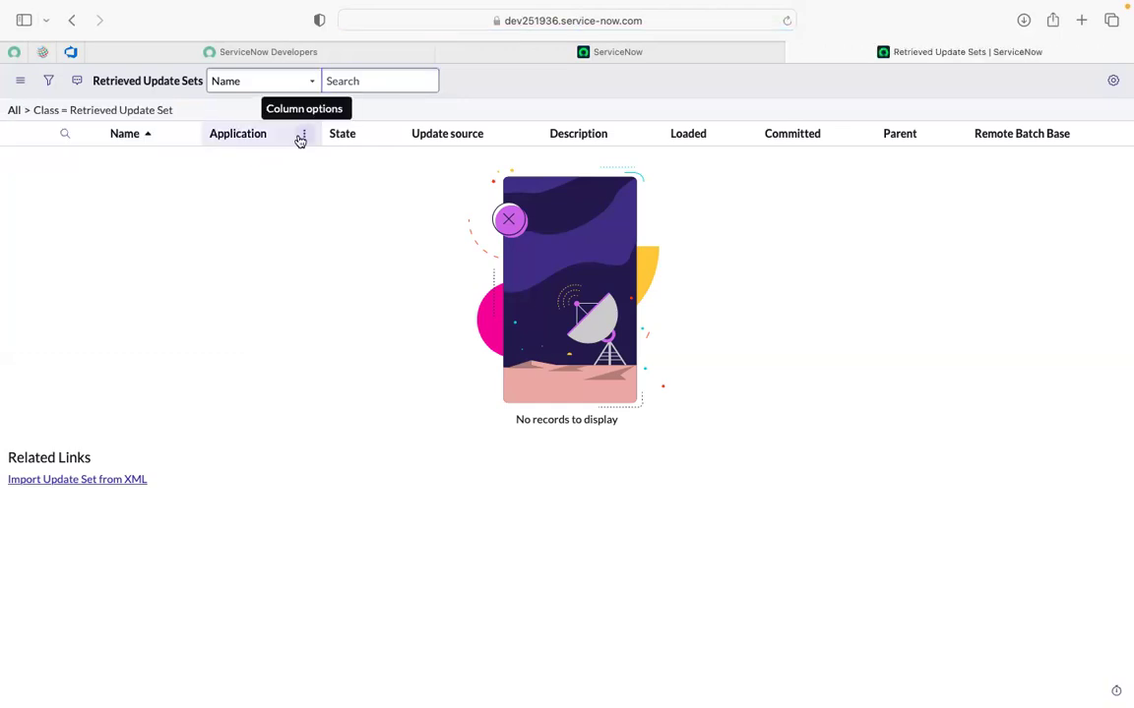
pyautogui.click(298, 139)
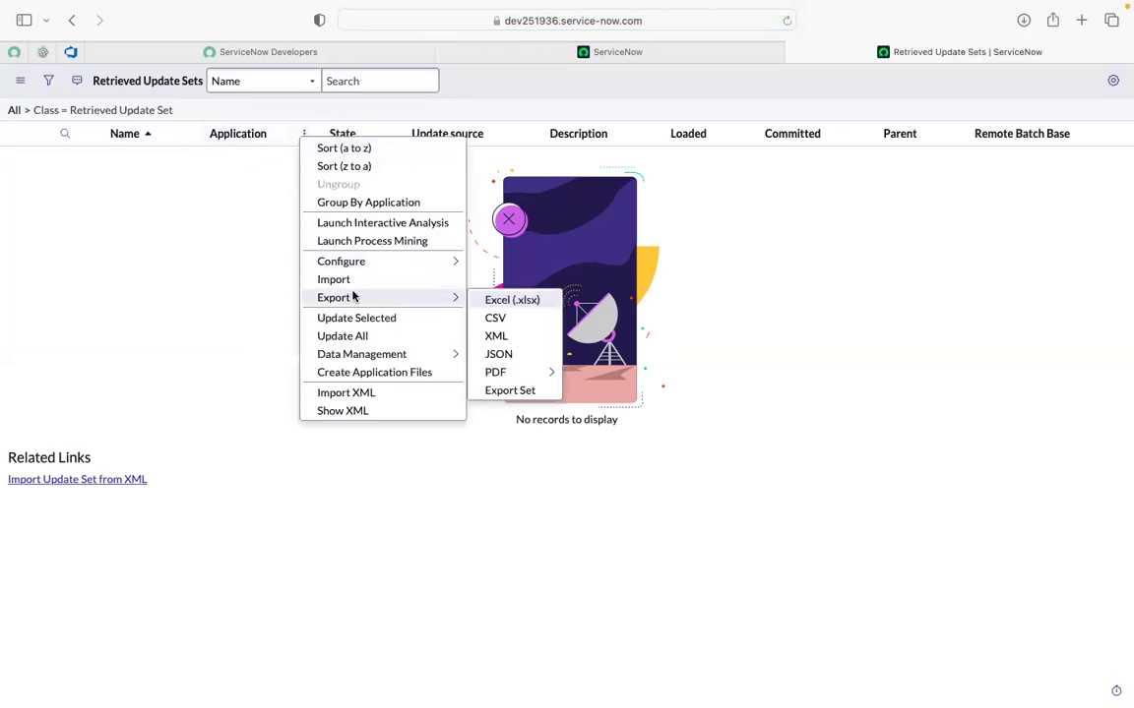
pyautogui.click(241, 292)
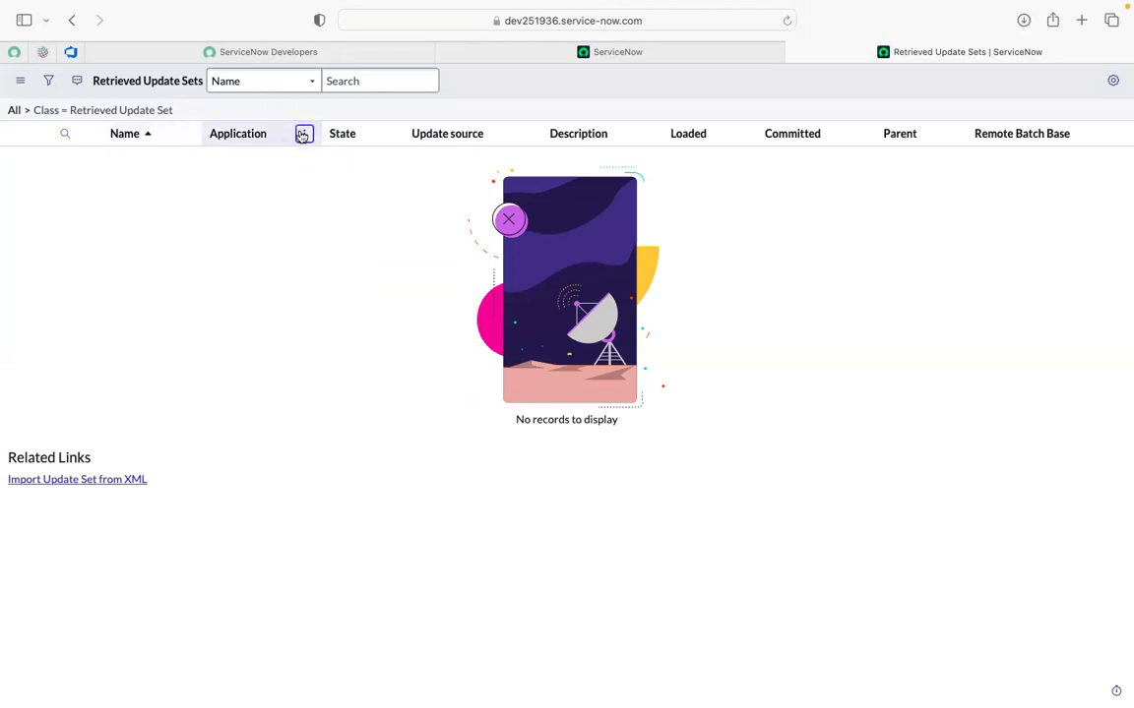
pyautogui.click(303, 134)
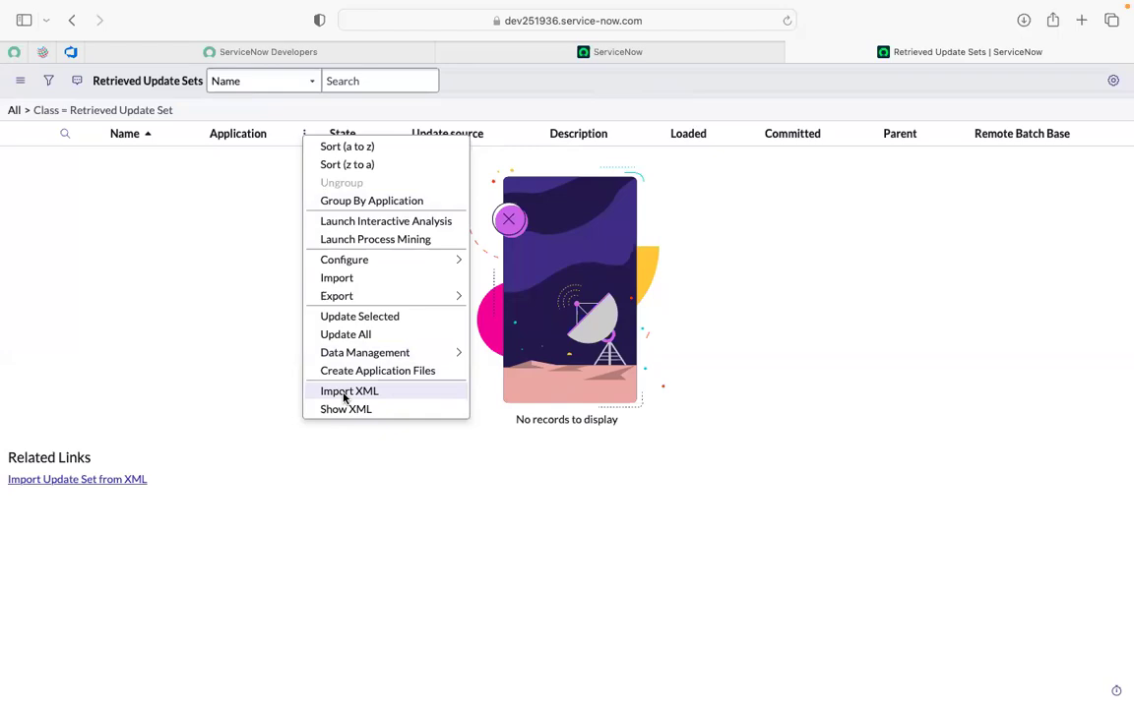
pyautogui.click(347, 391)
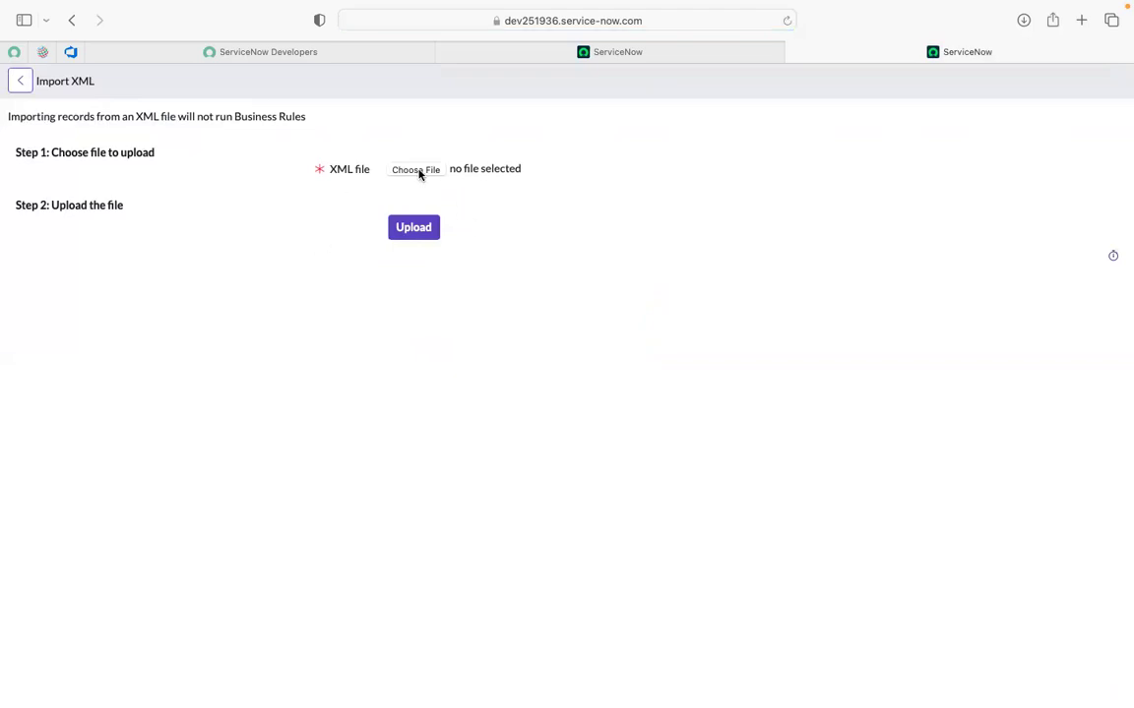
# Upload the downloaded sys_remote_update_set XML so Incident demo 3jan appears as Loaded.
pyautogui.click(495, 172)
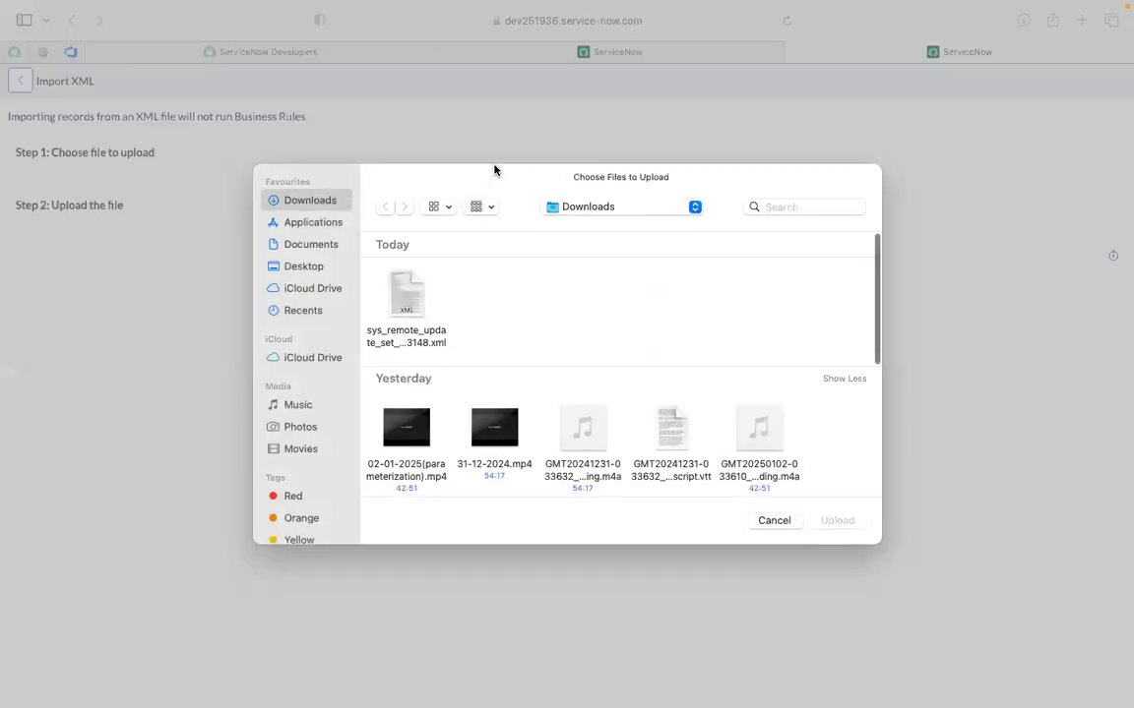
pyautogui.click(400, 300)
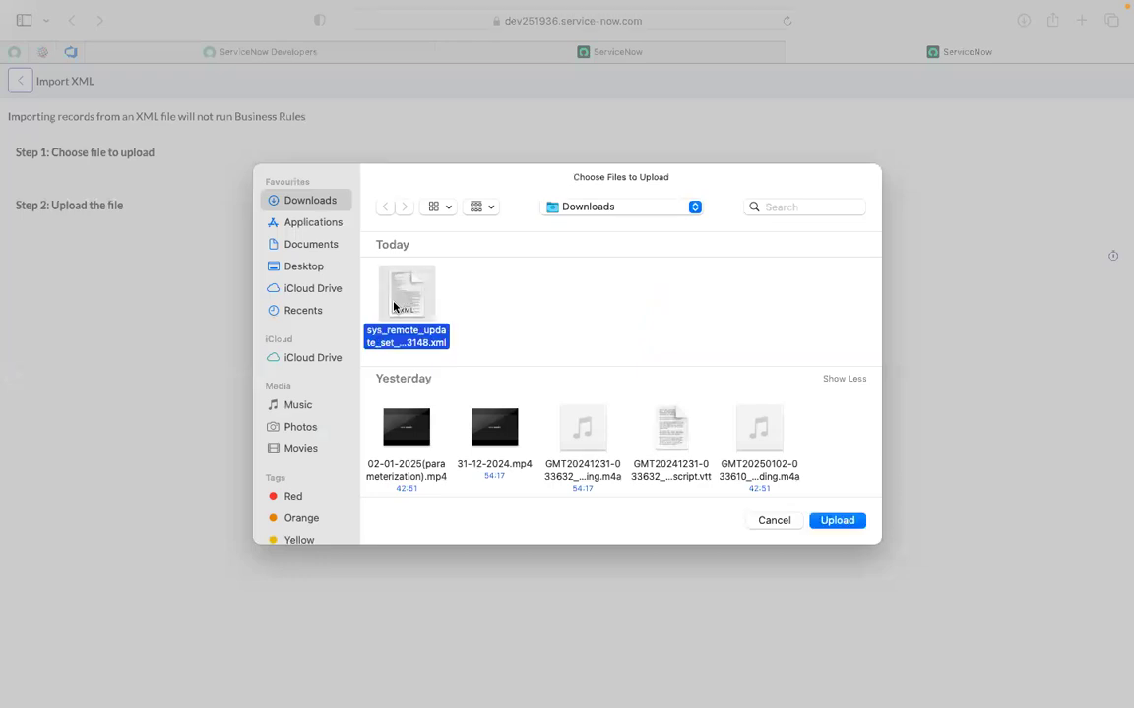
pyautogui.click(837, 522)
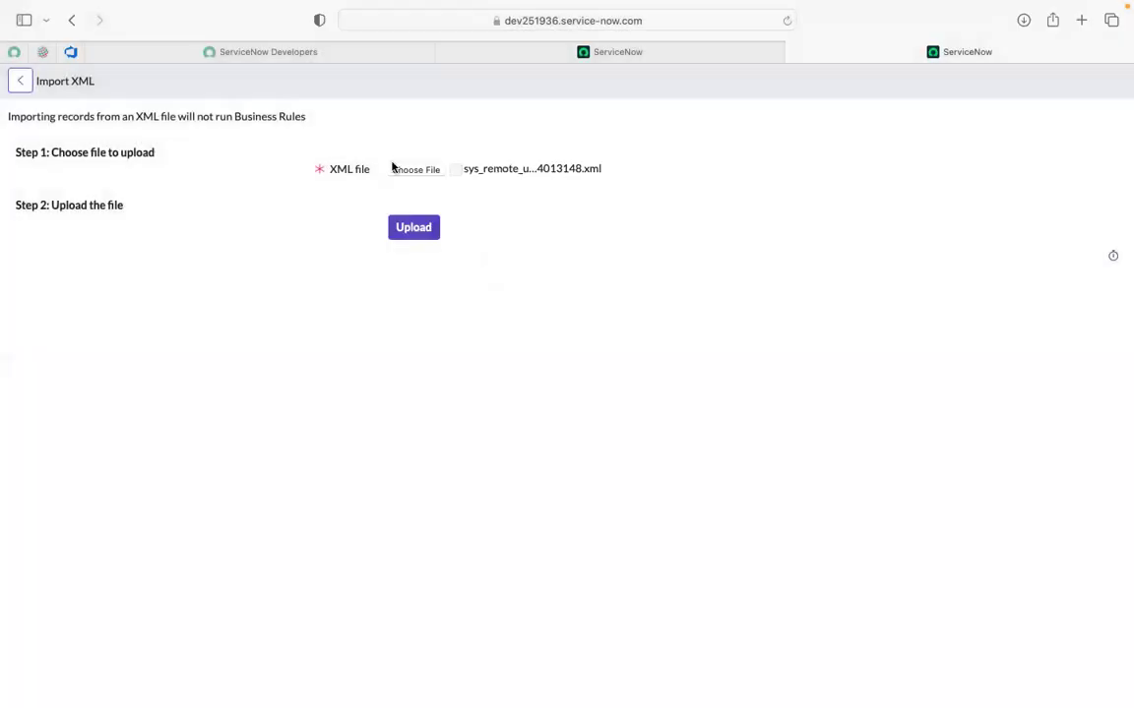
pyautogui.click(417, 234)
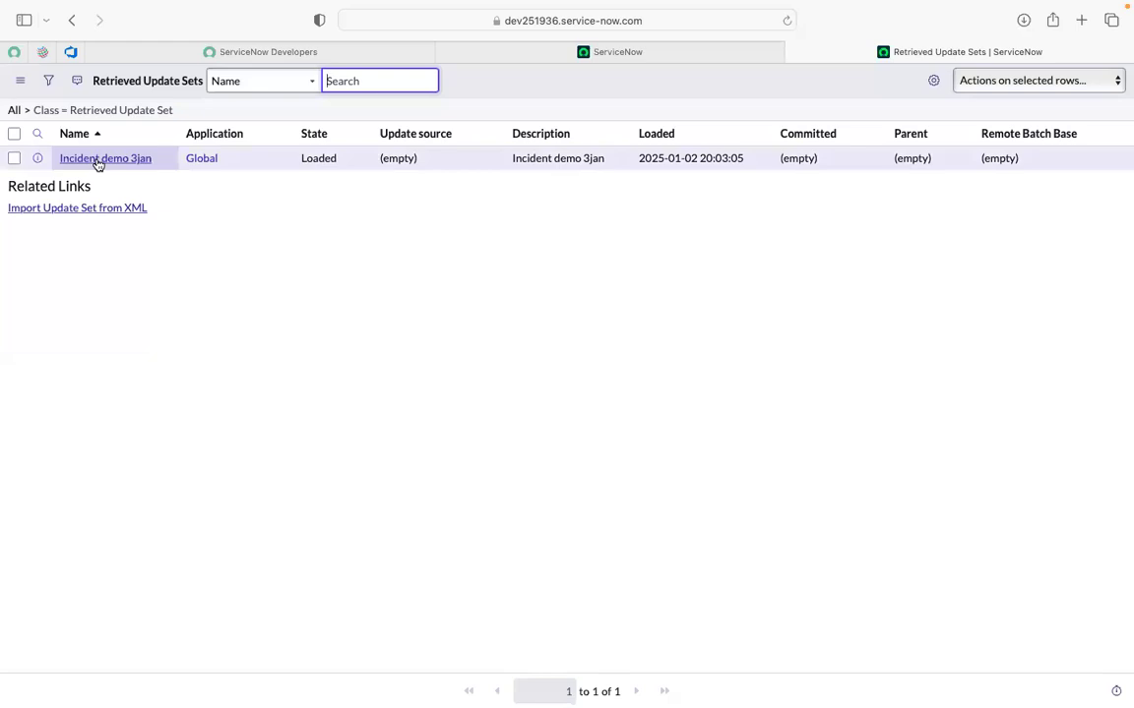
pyautogui.click(473, 87)
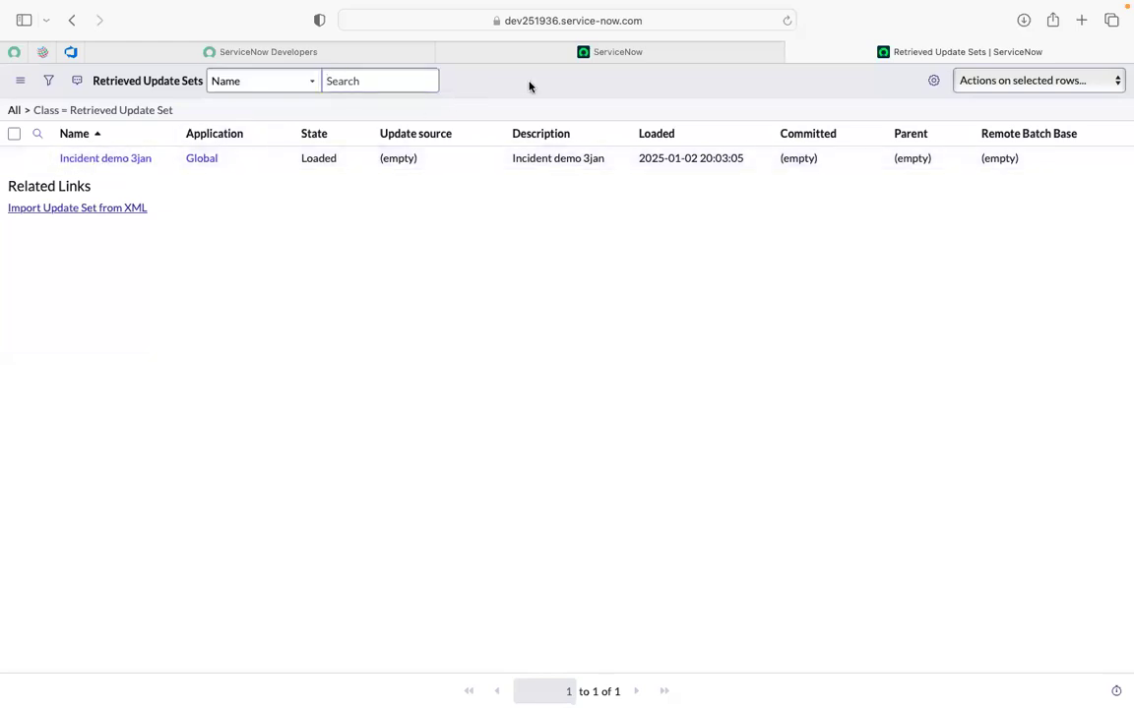
# Filter the navigator for 'atf' and open the ATF Tests list in a new tab.
pyautogui.click(585, 54)
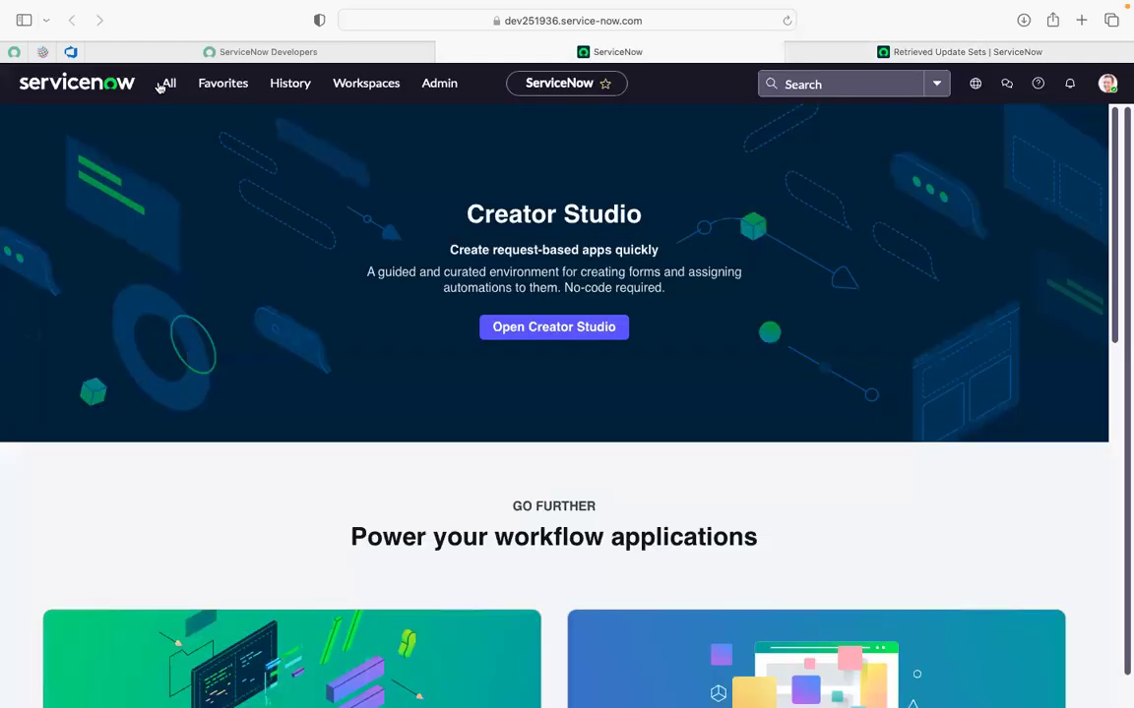
pyautogui.click(163, 83)
pyautogui.write('retro')
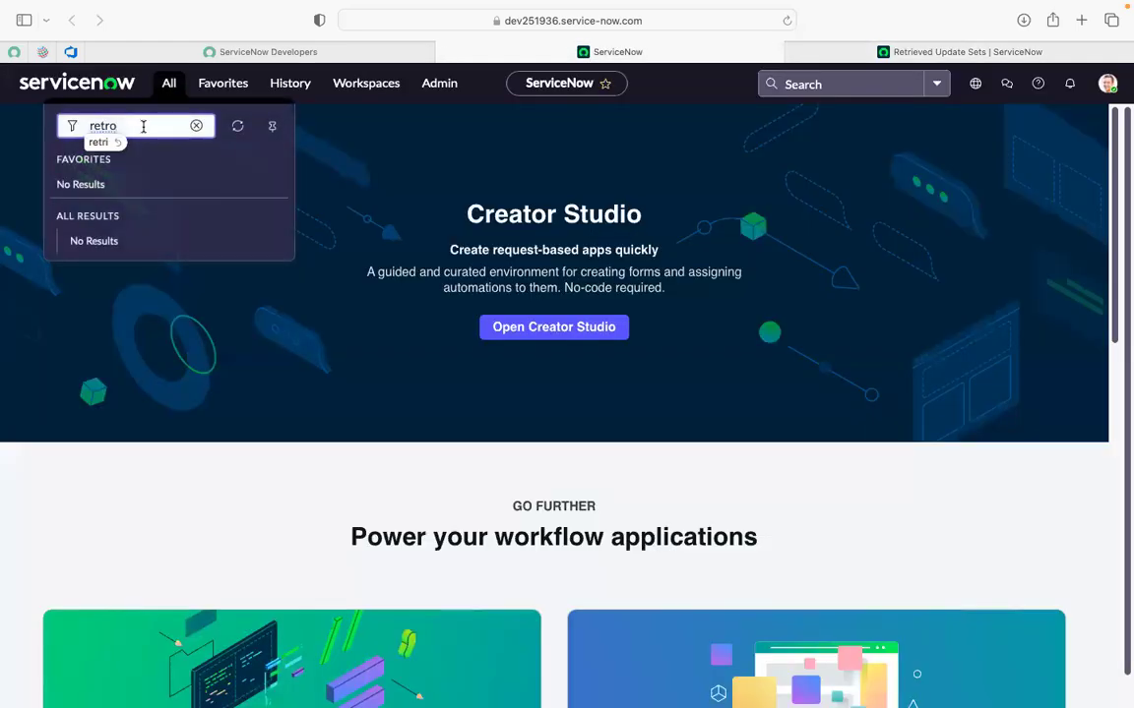
pyautogui.press('BackSpace')
pyautogui.write('i')
pyautogui.press('BackSpace')
pyautogui.press('BackSpace')
pyautogui.press('BackSpace')
pyautogui.press('BackSpace')
pyautogui.press('BackSpace')
pyautogui.write('atf')
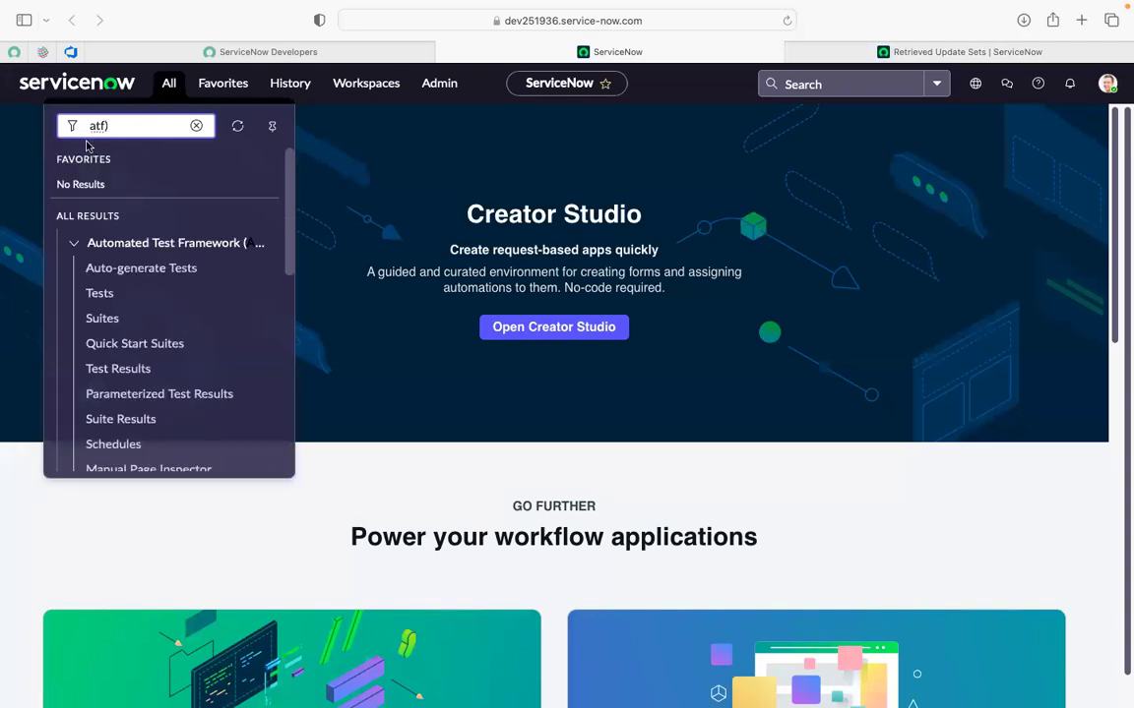
pyautogui.keyDown('super'); pyautogui.click(96, 294); pyautogui.keyUp('super')
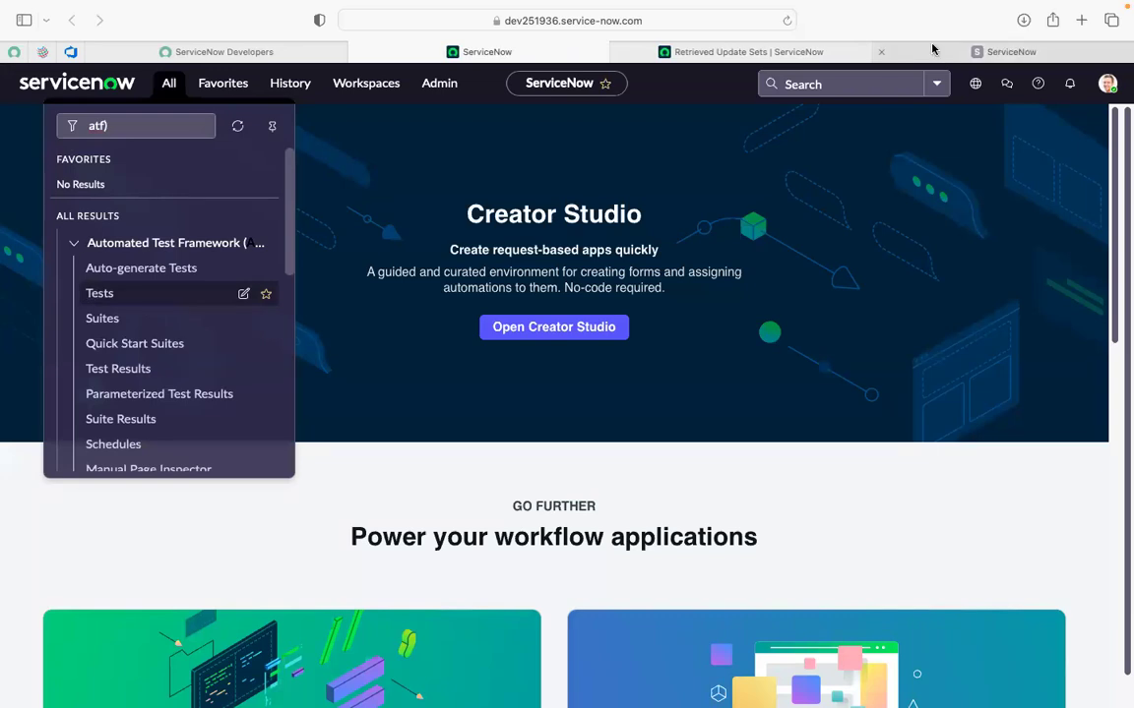
pyautogui.click(932, 49)
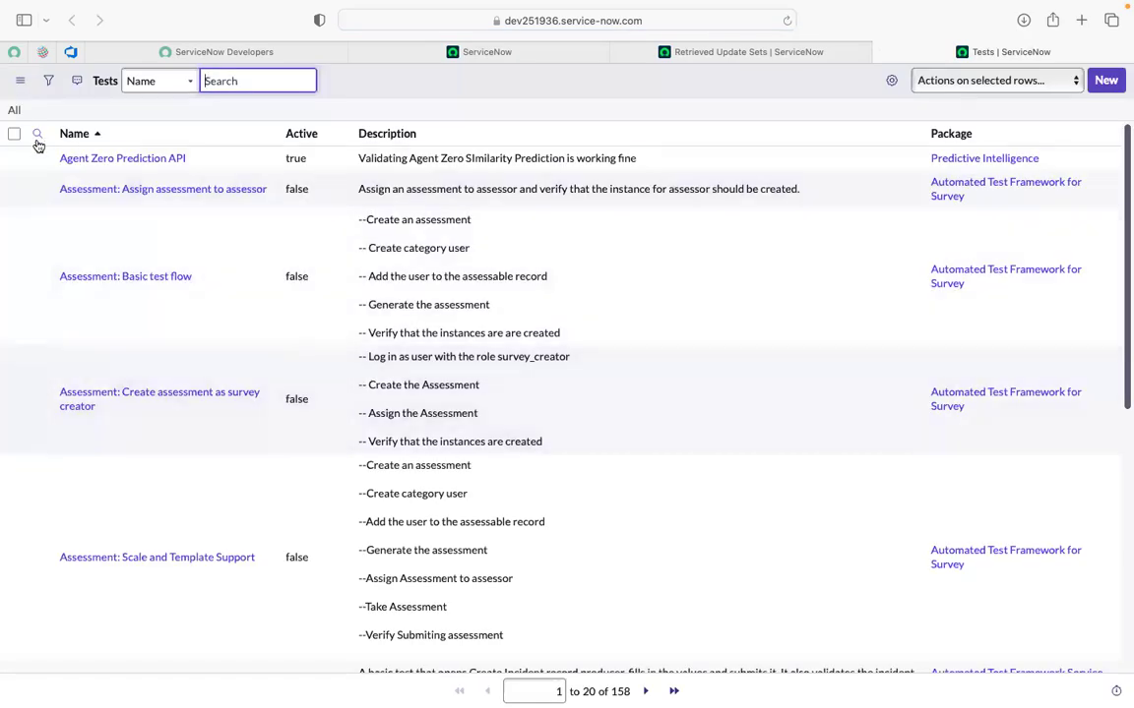
# Search tests by name '*incident demo', then return to Retrieved Update Sets.
pyautogui.click(638, 49)
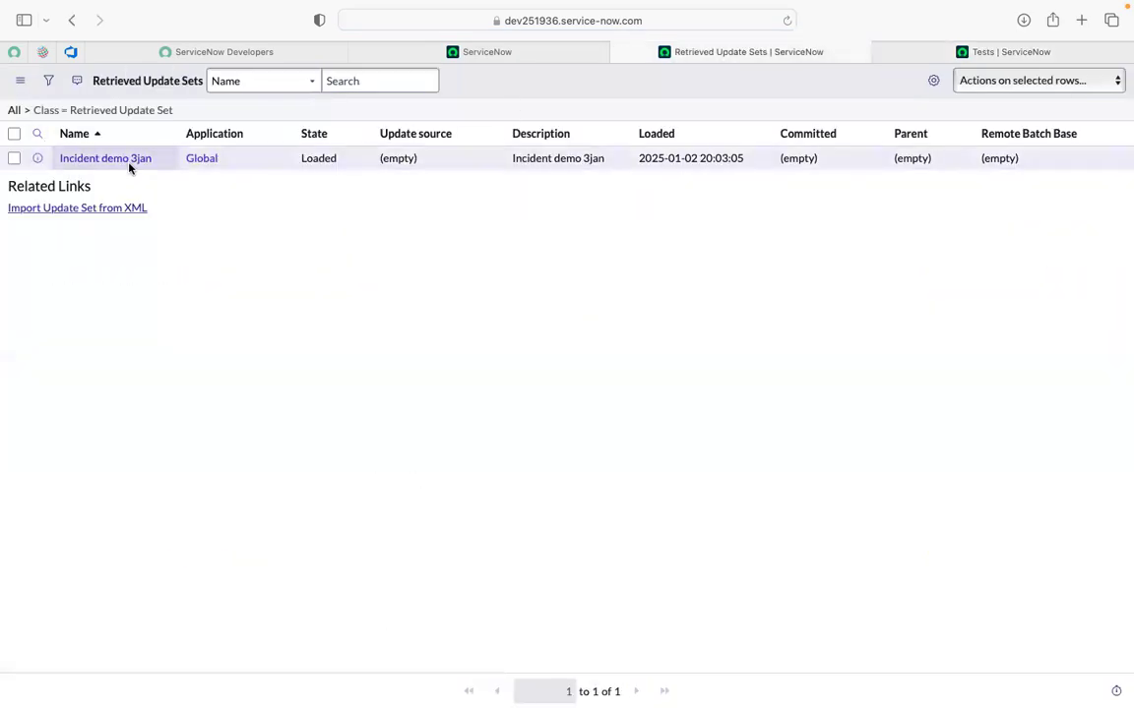
pyautogui.click(999, 49)
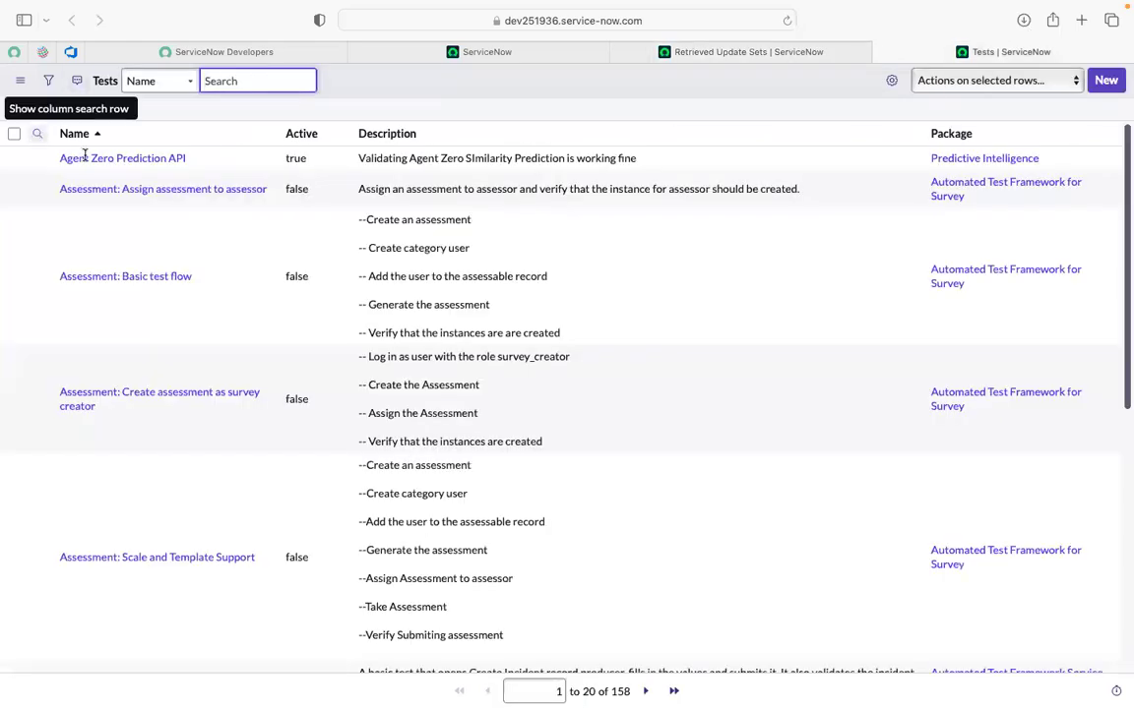
pyautogui.write('incident demo')
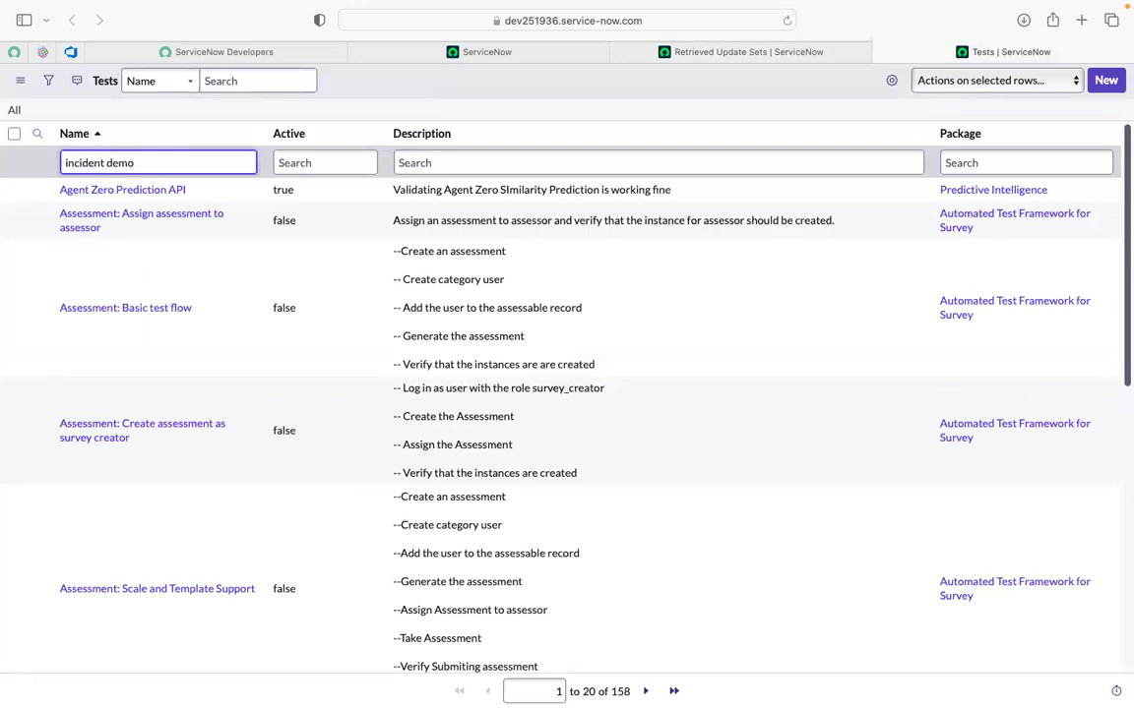
pyautogui.press('Left')
pyautogui.press('Left')
pyautogui.press('Left')
pyautogui.press('Left')
pyautogui.press('Left')
pyautogui.press('Left')
pyautogui.press('Left')
pyautogui.press('Left')
pyautogui.press('Left')
pyautogui.press('Left')
pyautogui.press('Left')
pyautogui.press('Left')
pyautogui.press('Left')
pyautogui.write('*')
pyautogui.press('Return')
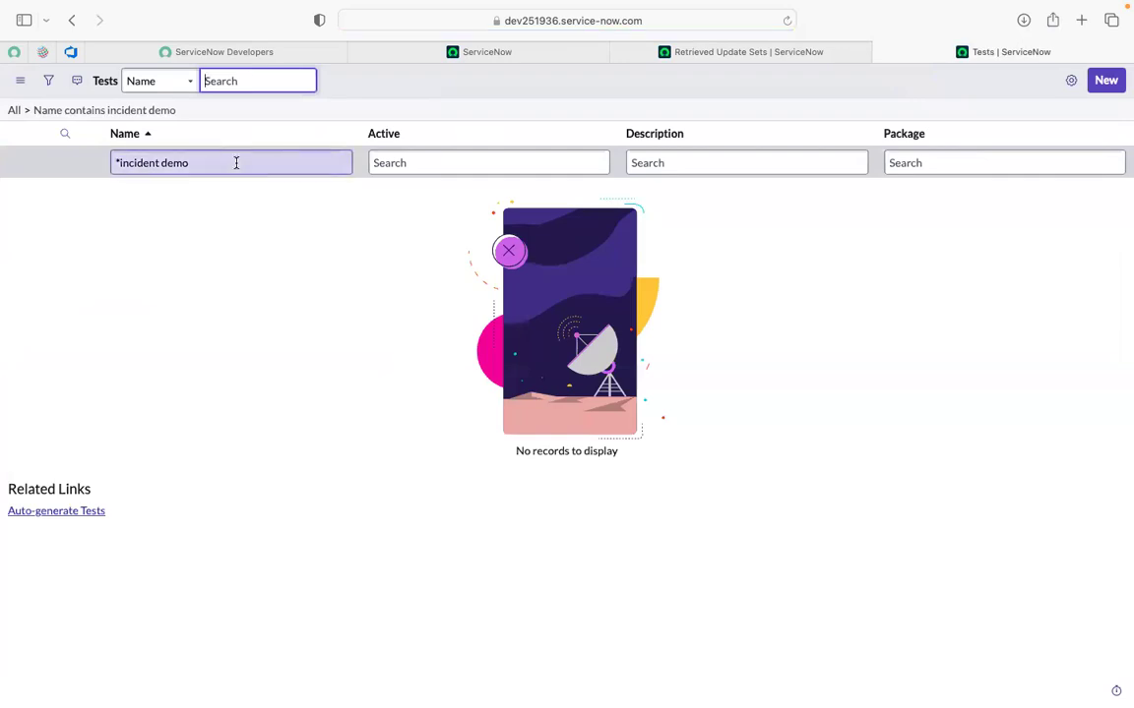
pyautogui.click(761, 49)
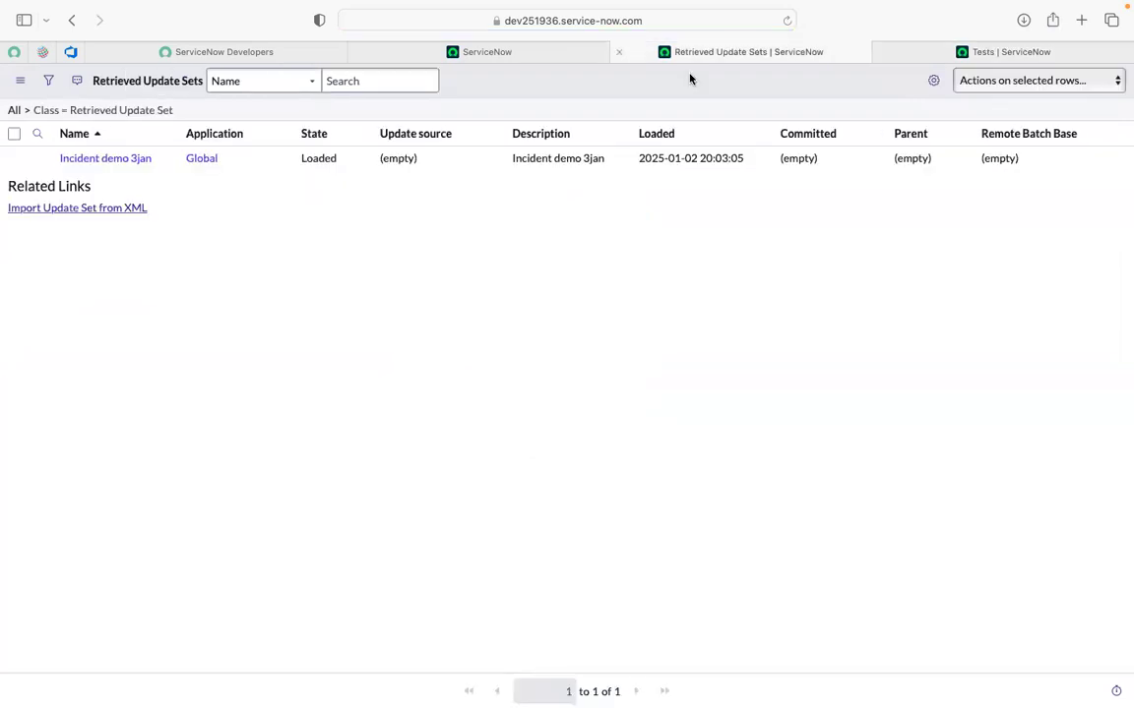
# Open the Incident demo 3jan update set in a new tab and review its 11 customer updates.
pyautogui.keyDown('super'); pyautogui.click(86, 159); pyautogui.keyUp('super')
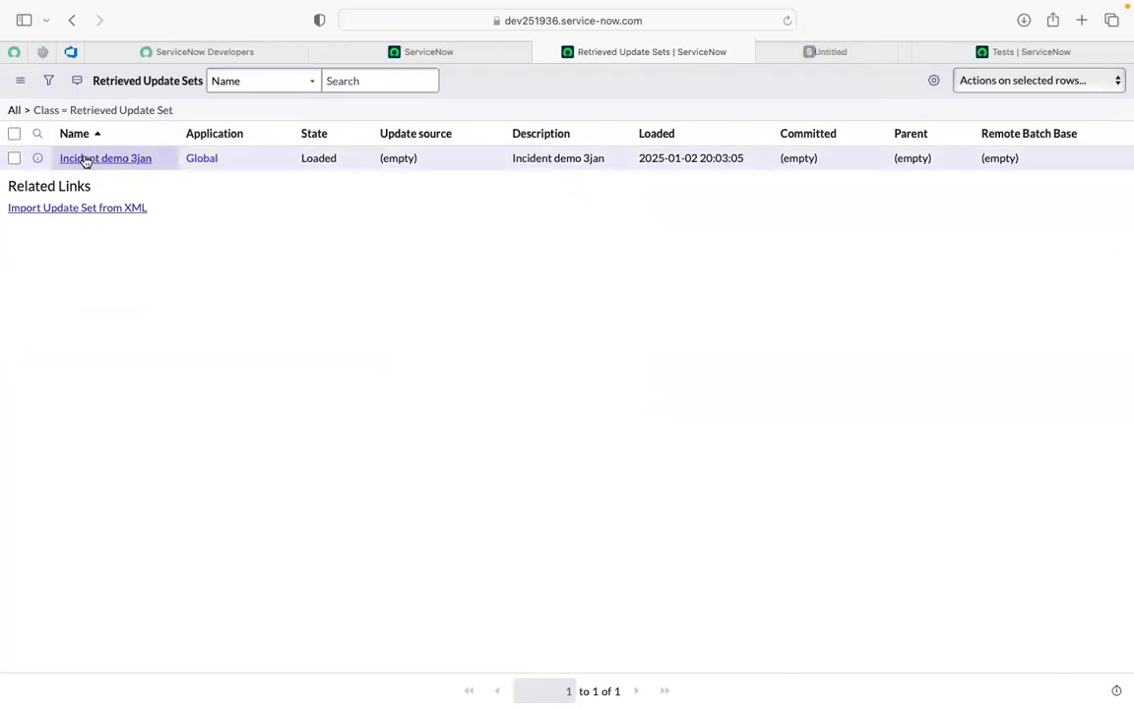
pyautogui.click(787, 51)
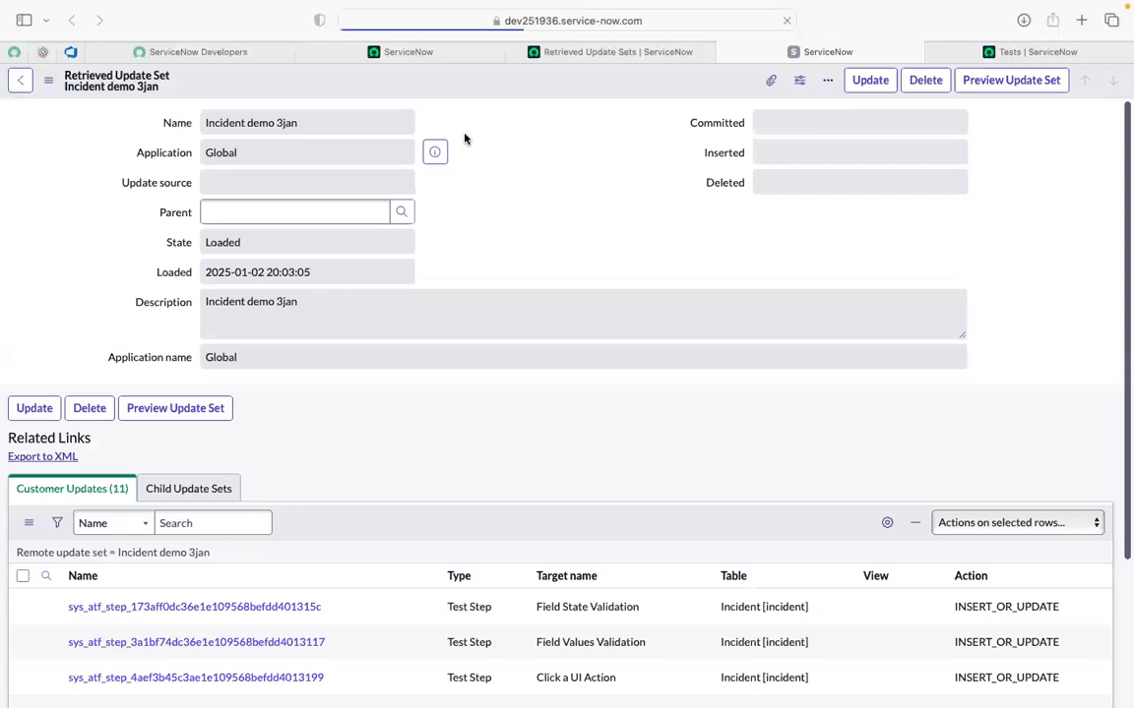
pyautogui.scroll(-3, 513, 372)
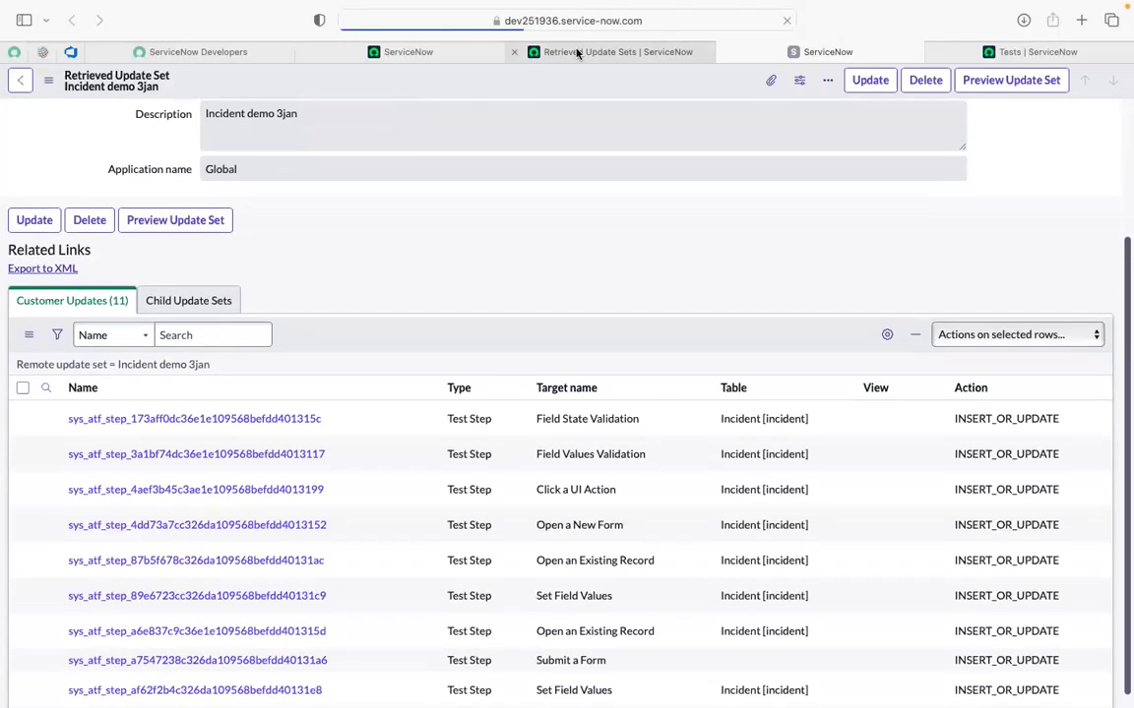
pyautogui.click(576, 53)
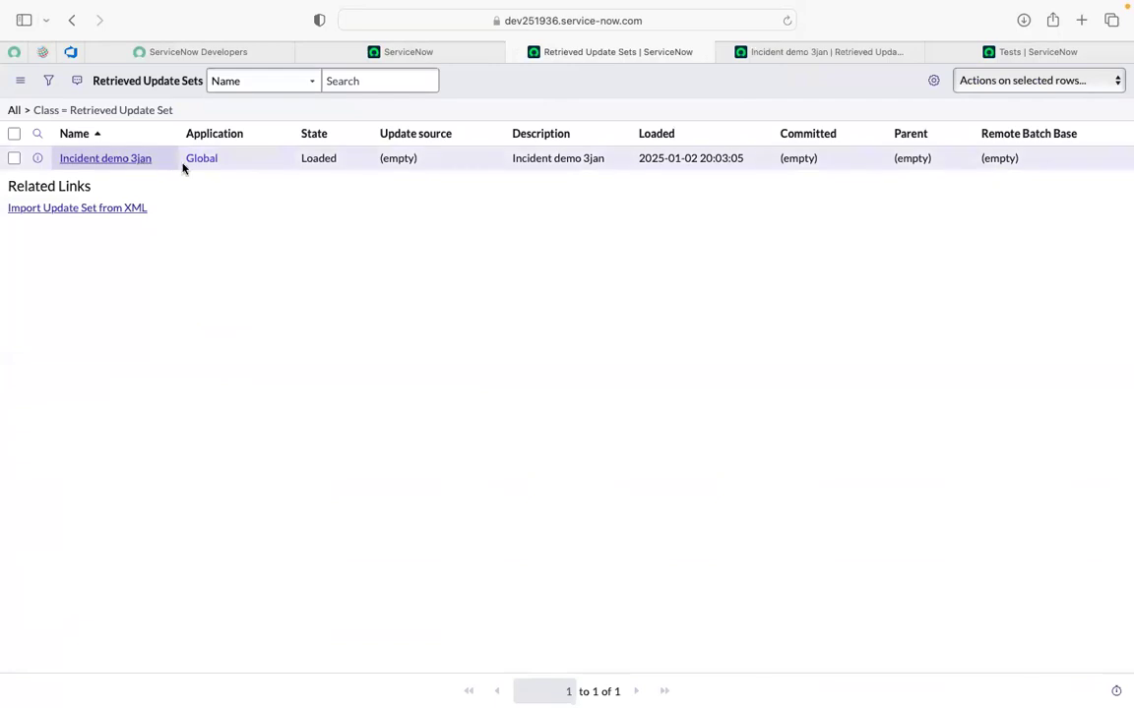
pyautogui.click(798, 55)
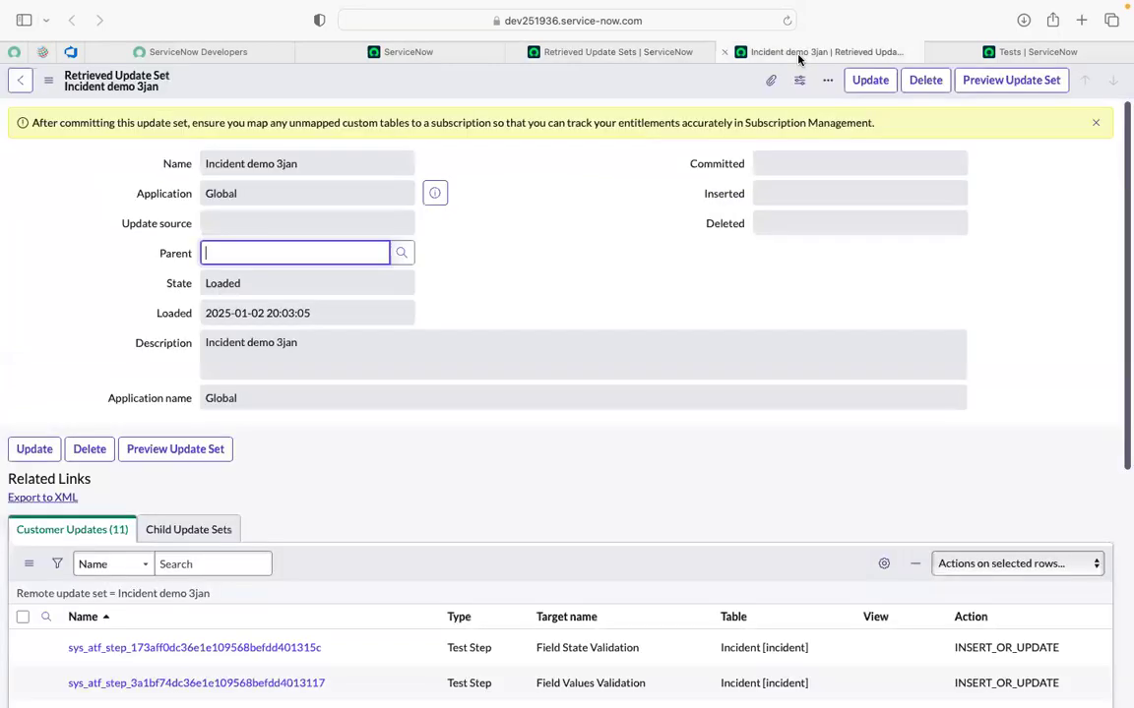
# Close the finished preview, leaving Incident demo 3jan Previewed with 11 inserted and 0 collisions.
pyautogui.click(519, 229)
pyautogui.click(1004, 89)
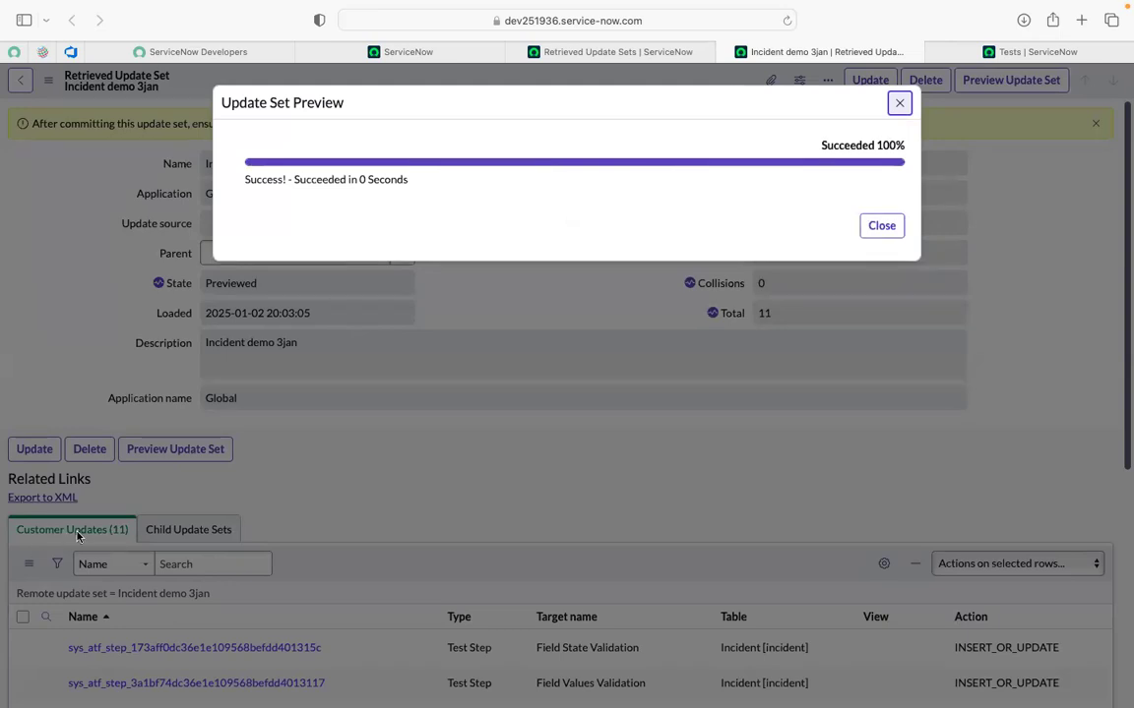
pyautogui.click(884, 227)
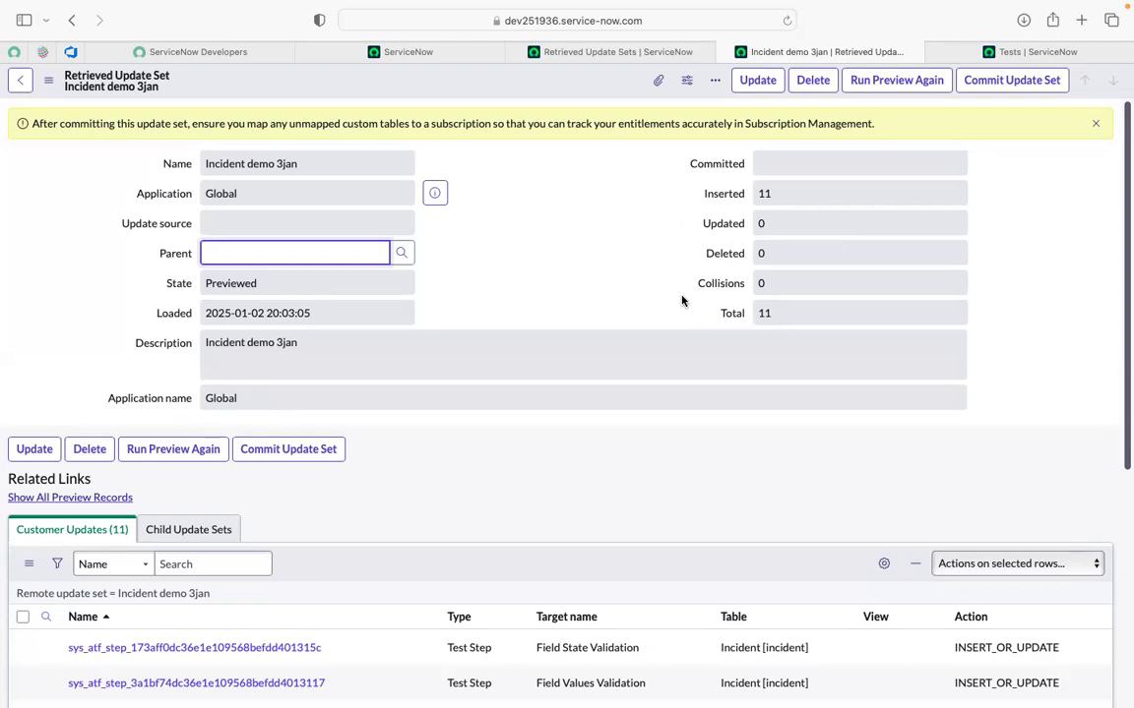
pyautogui.scroll(-1, 681, 300)
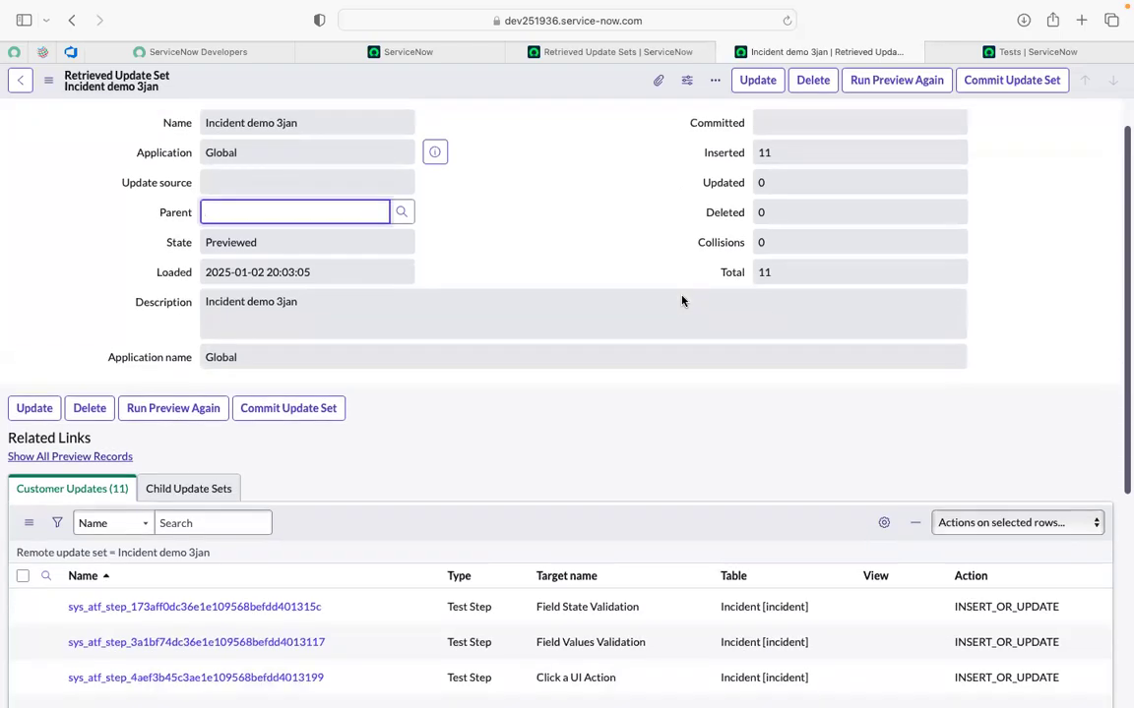
pyautogui.click(557, 213)
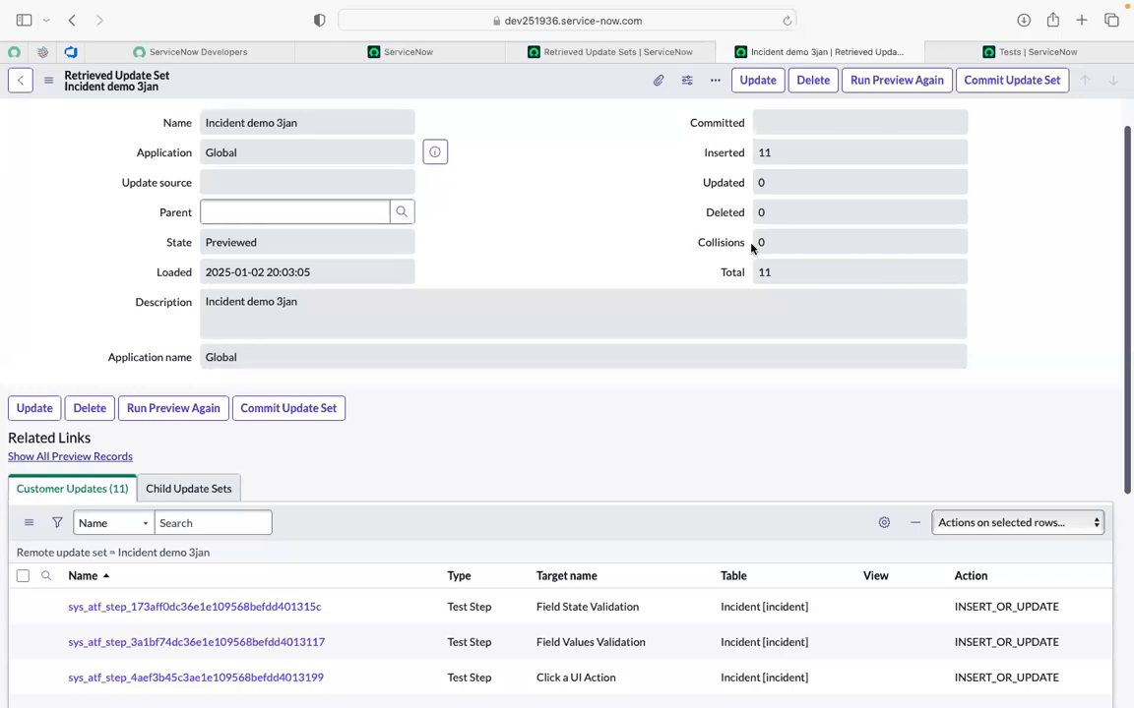
pyautogui.moveTo(710, 252)
pyautogui.scroll(-1, 760, 533)
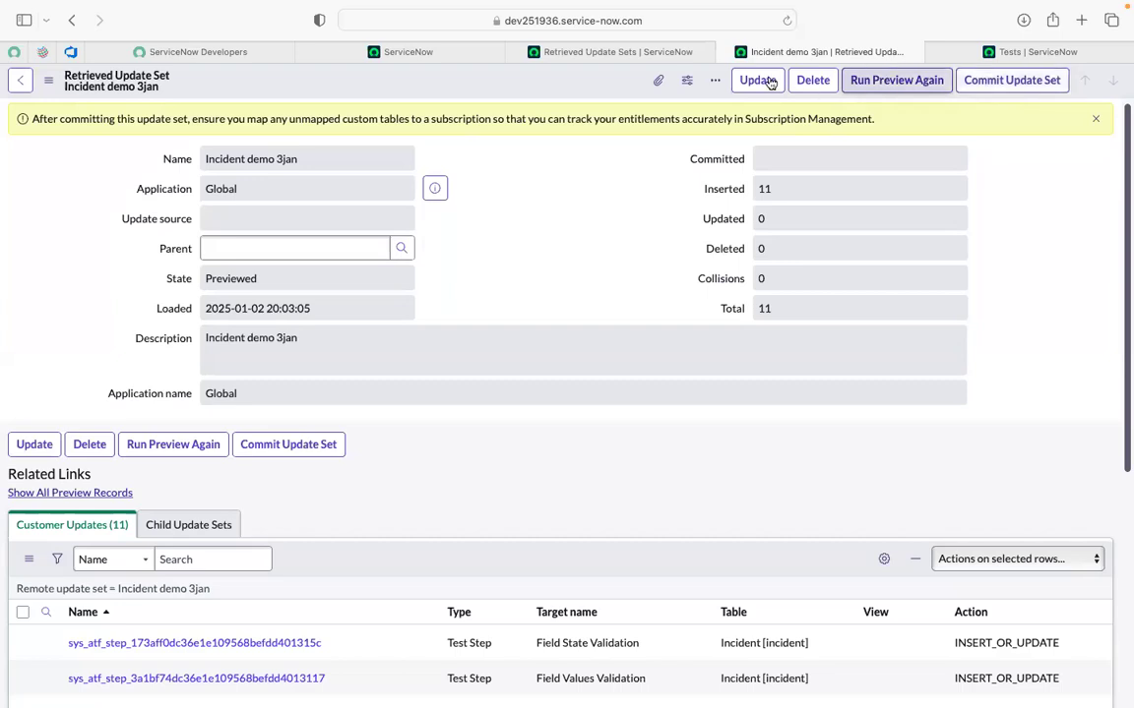
# Commit Incident demo 3jan and reload Retrieved Update Sets to show it Committed.
pyautogui.click(1004, 85)
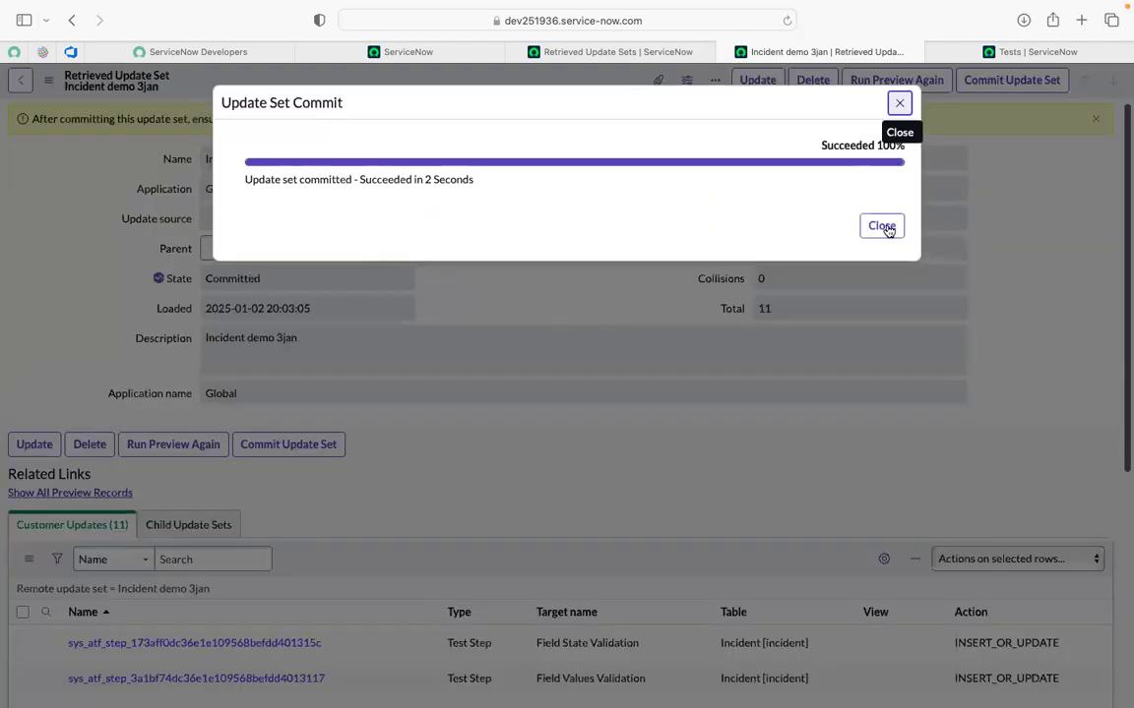
pyautogui.click(898, 105)
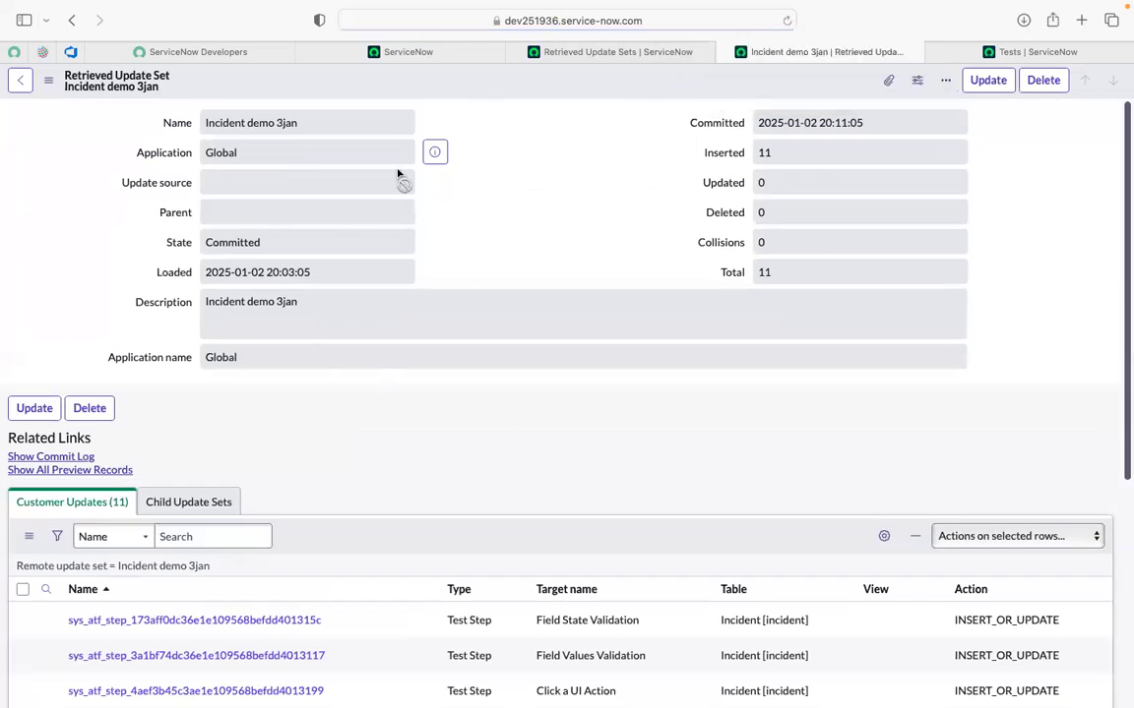
pyautogui.click(568, 61)
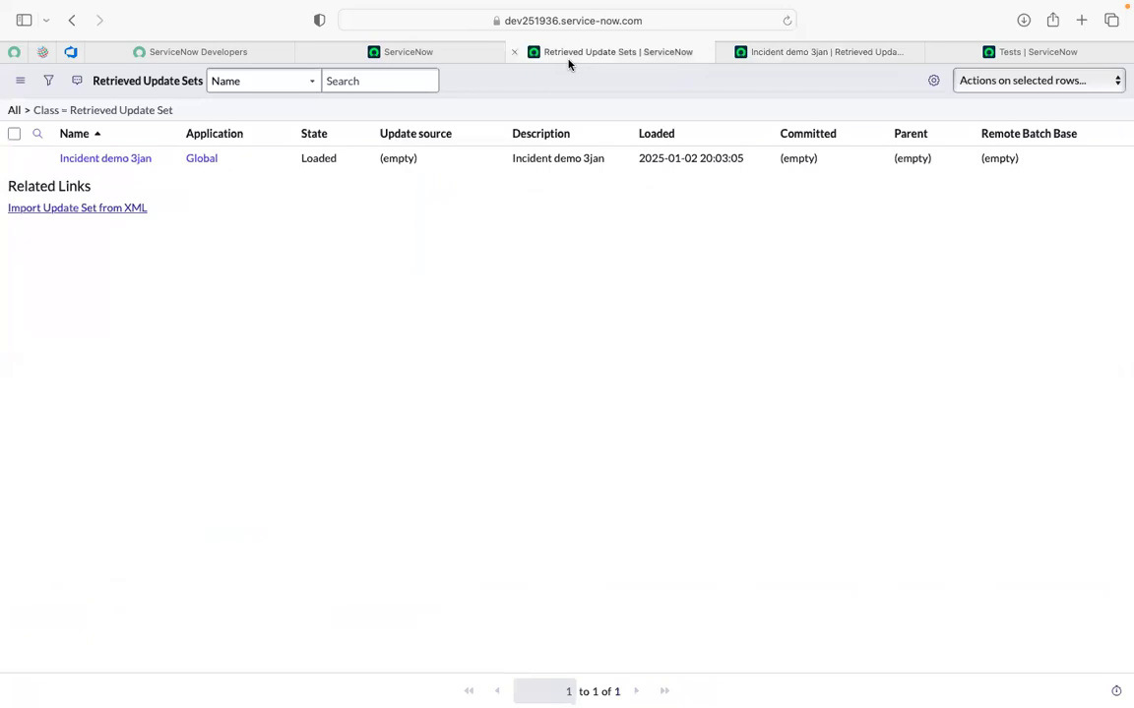
pyautogui.click(789, 20)
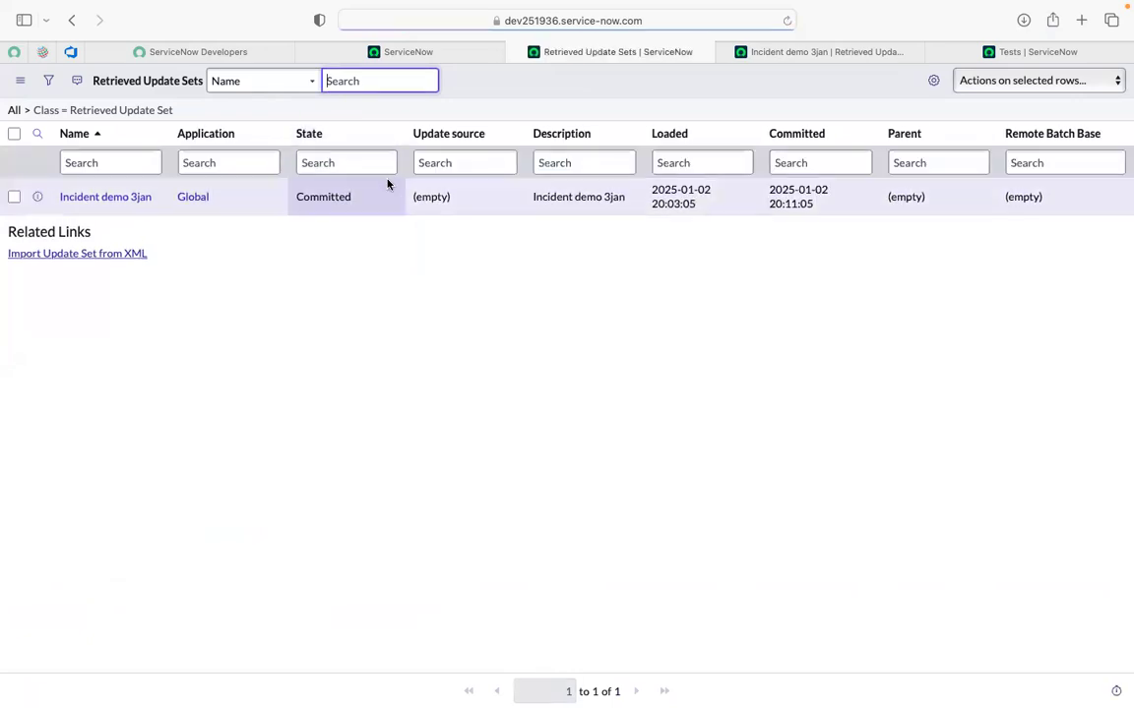
# Reload the Tests list and open the 'incident demo 16 dec.' test in a new tab.
pyautogui.click(1006, 52)
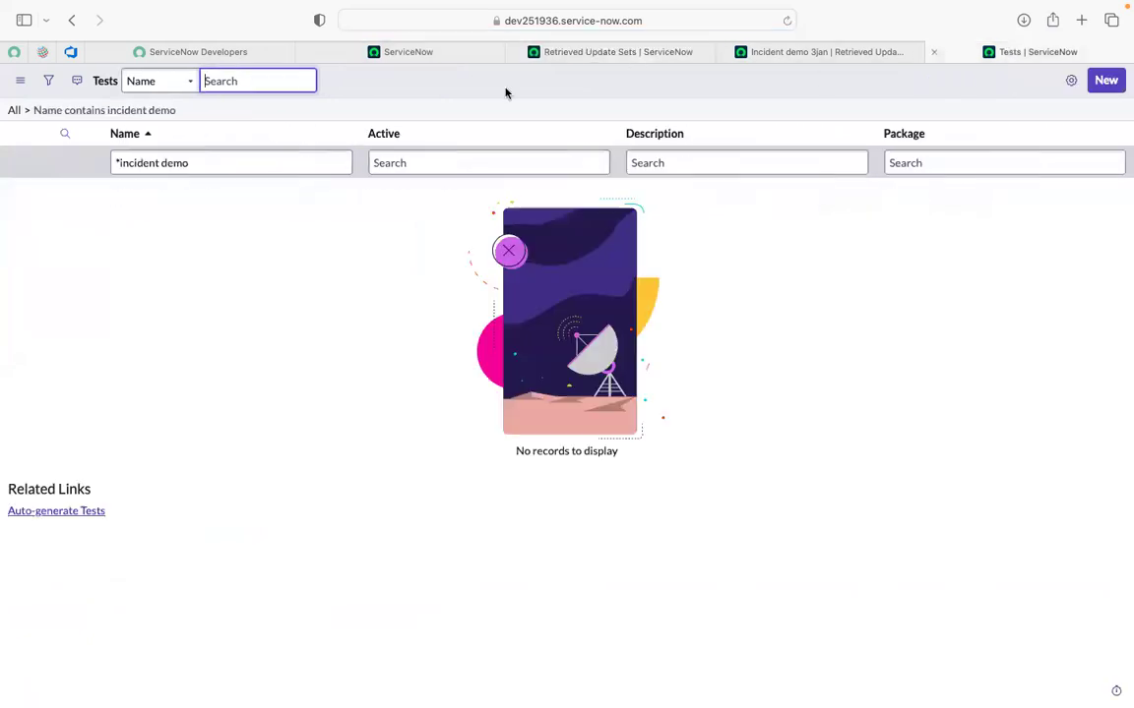
pyautogui.click(785, 22)
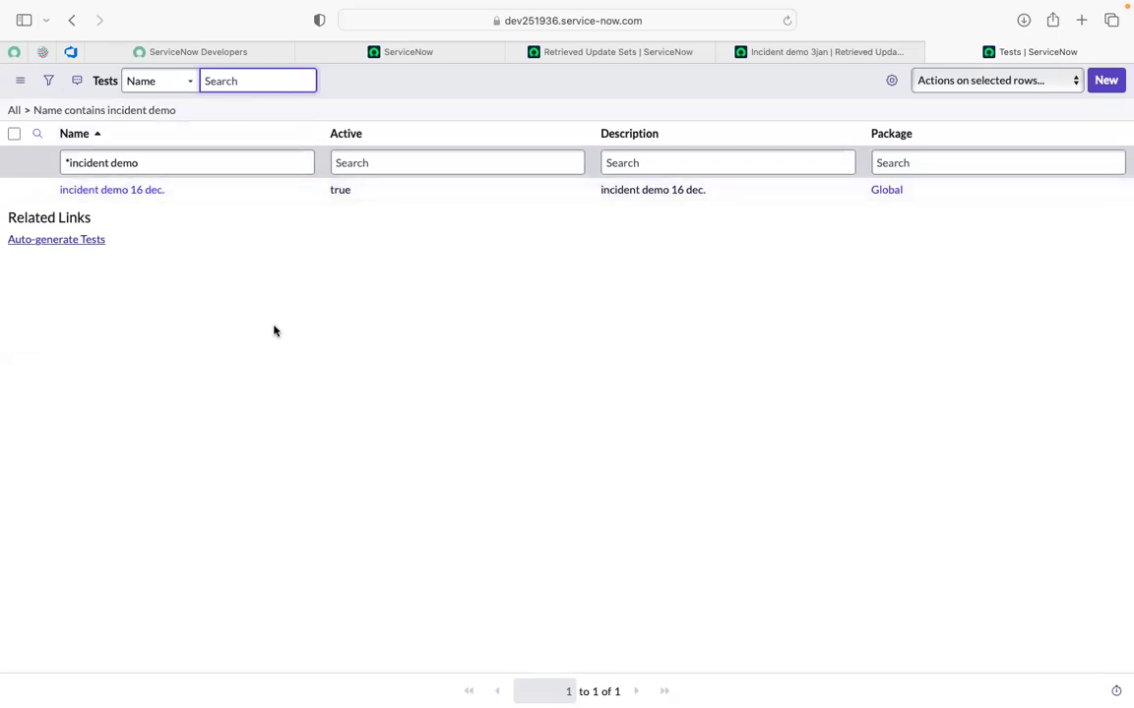
pyautogui.keyDown('super'); pyautogui.click(126, 193); pyautogui.keyUp('super')
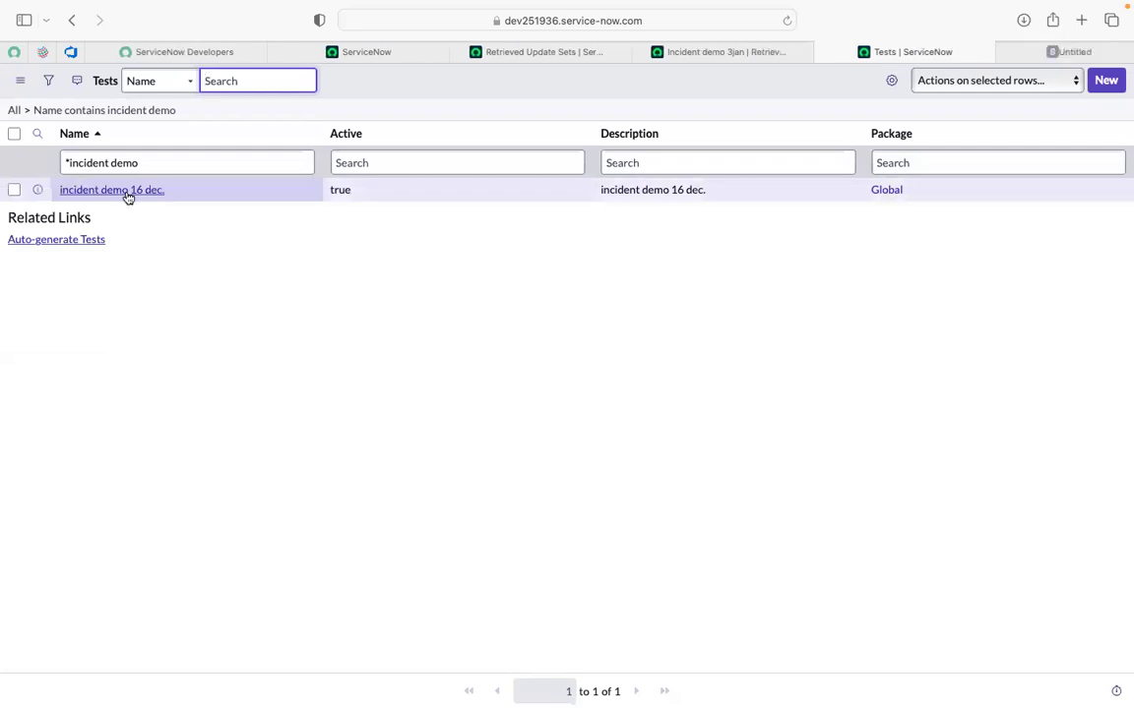
pyautogui.click(1030, 57)
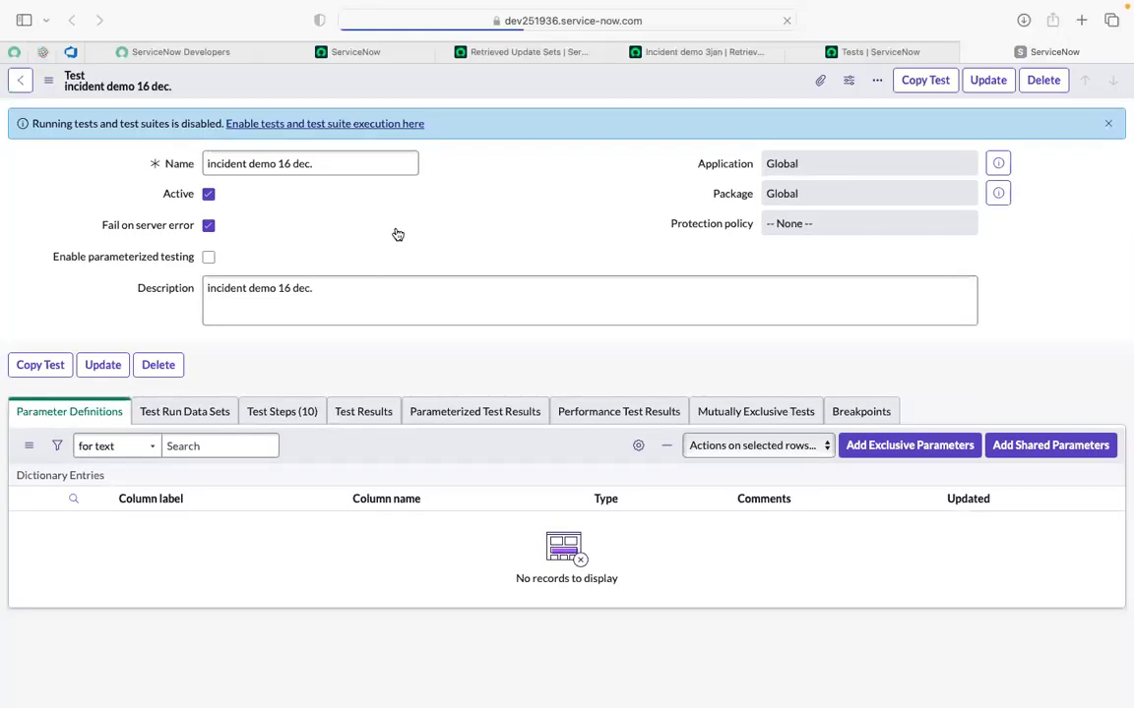
# Review the test's ten steps, from opening a new Incident form to clicking Resolve.
pyautogui.scroll(-2, 398, 234)
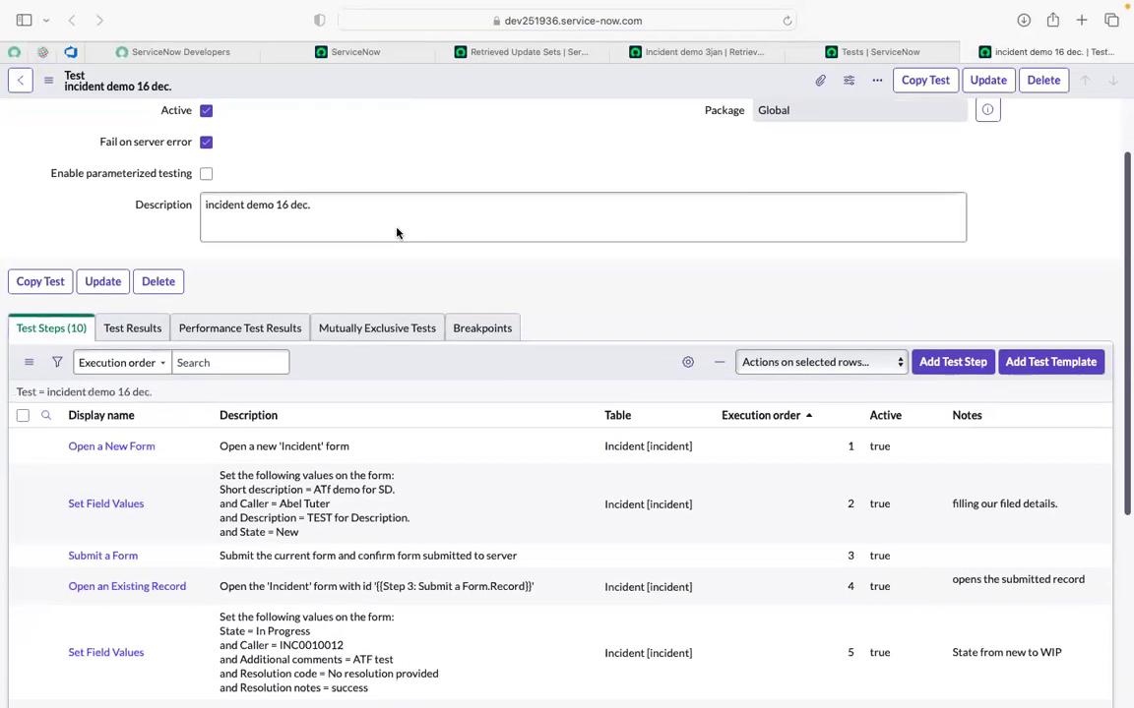
pyautogui.scroll(-6, 222, 541)
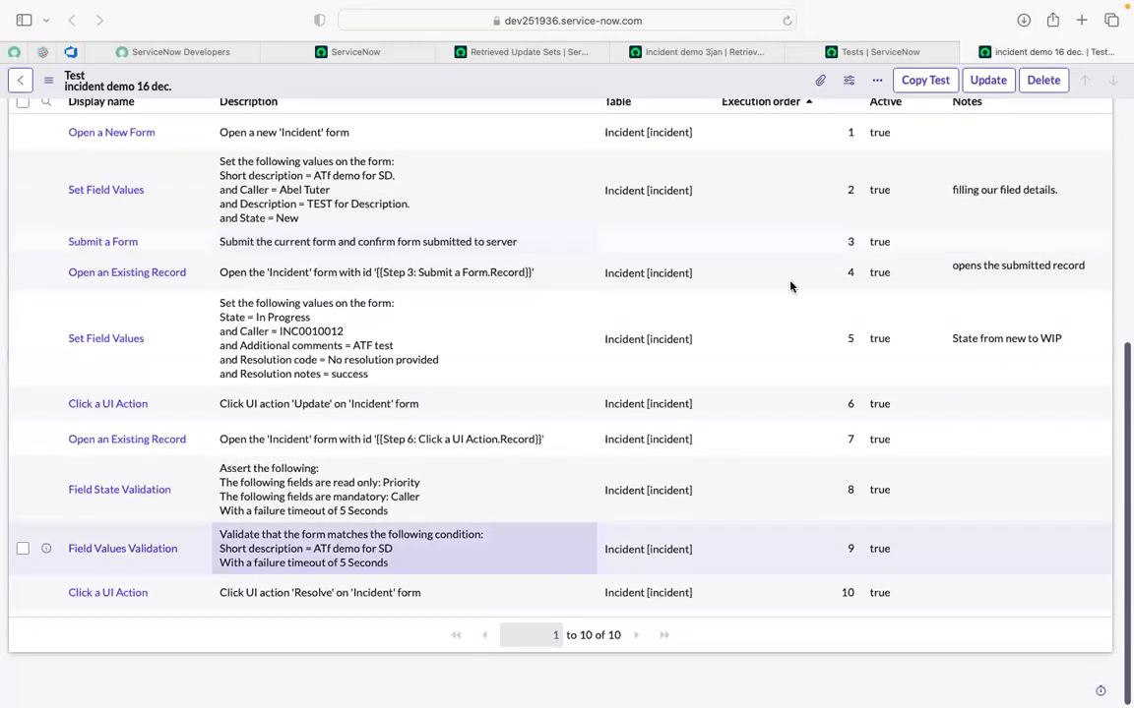
pyautogui.scroll(7, 810, 392)
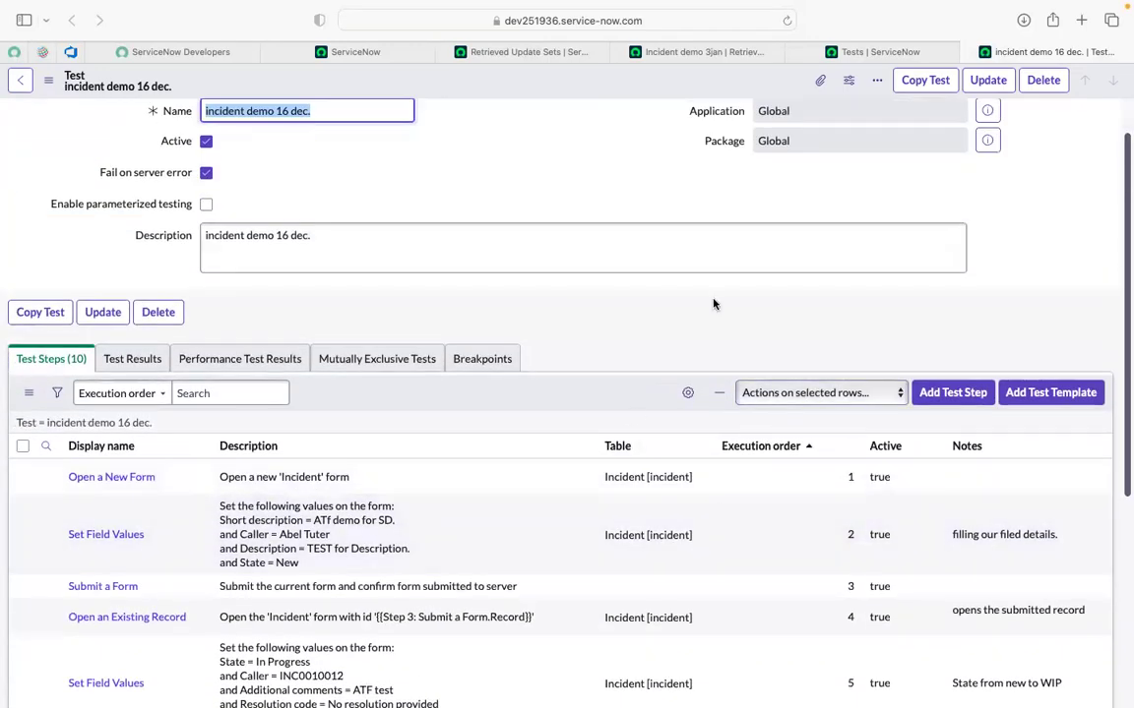
pyautogui.scroll(1, 712, 304)
pyautogui.click(600, 227)
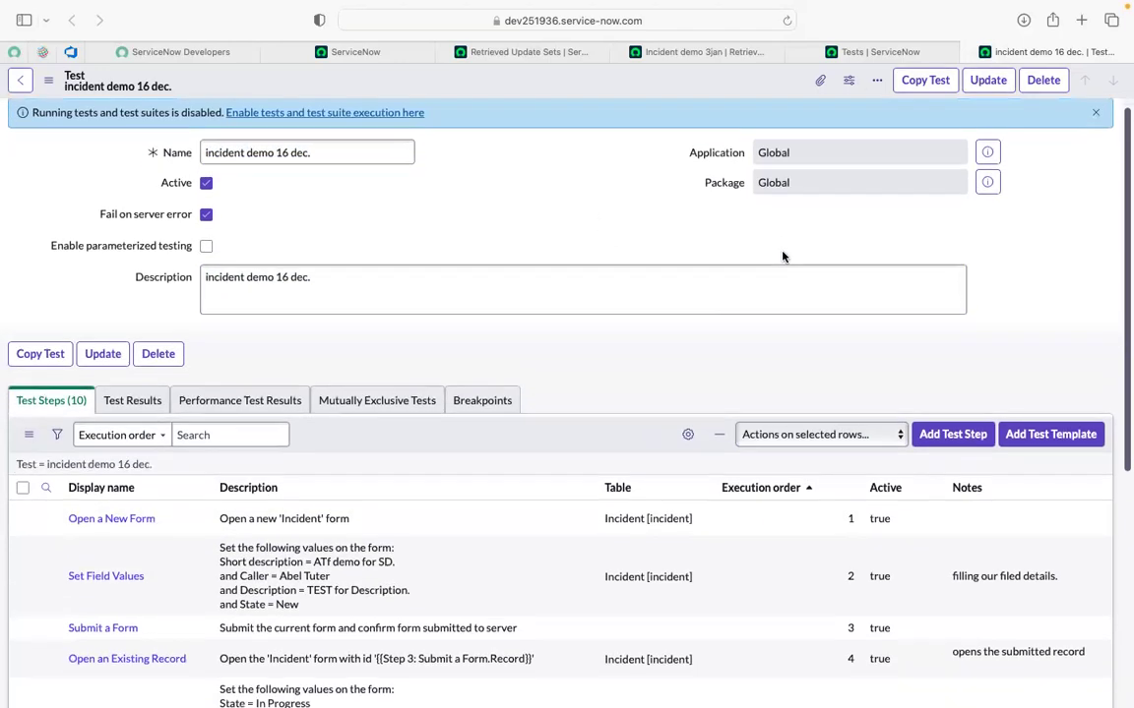
# Enable test execution, scheduled suite execution, extra debugging and Custom UI page data capture.
pyautogui.click(316, 124)
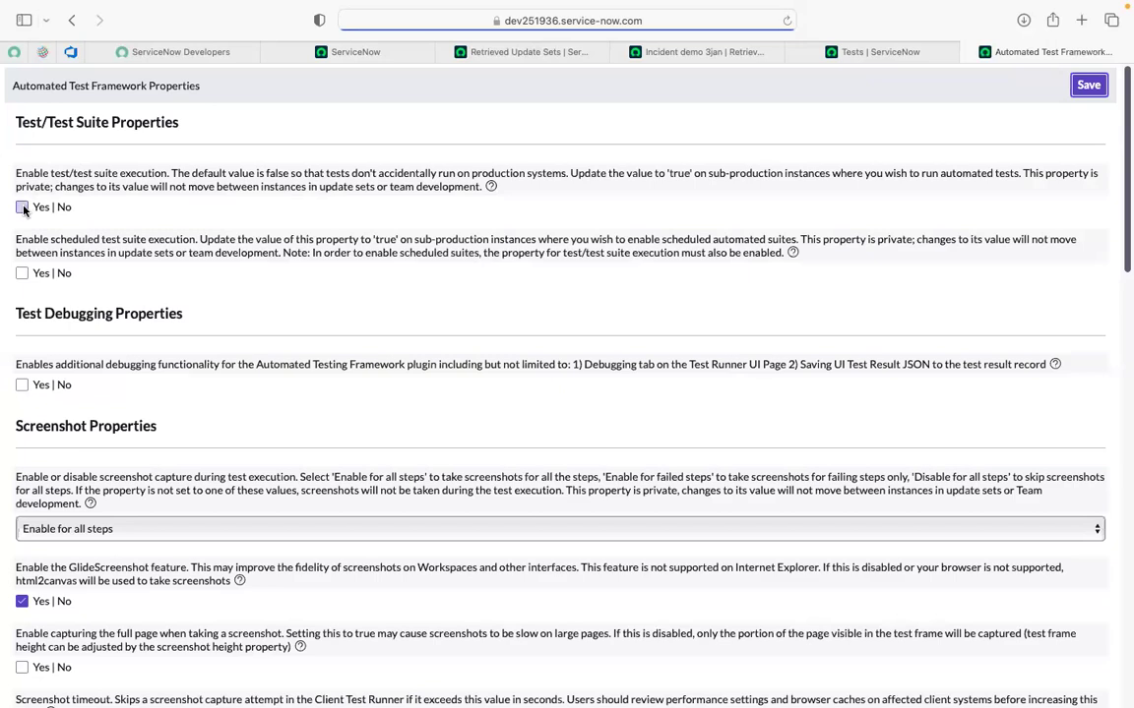
pyautogui.click(22, 208)
pyautogui.click(22, 272)
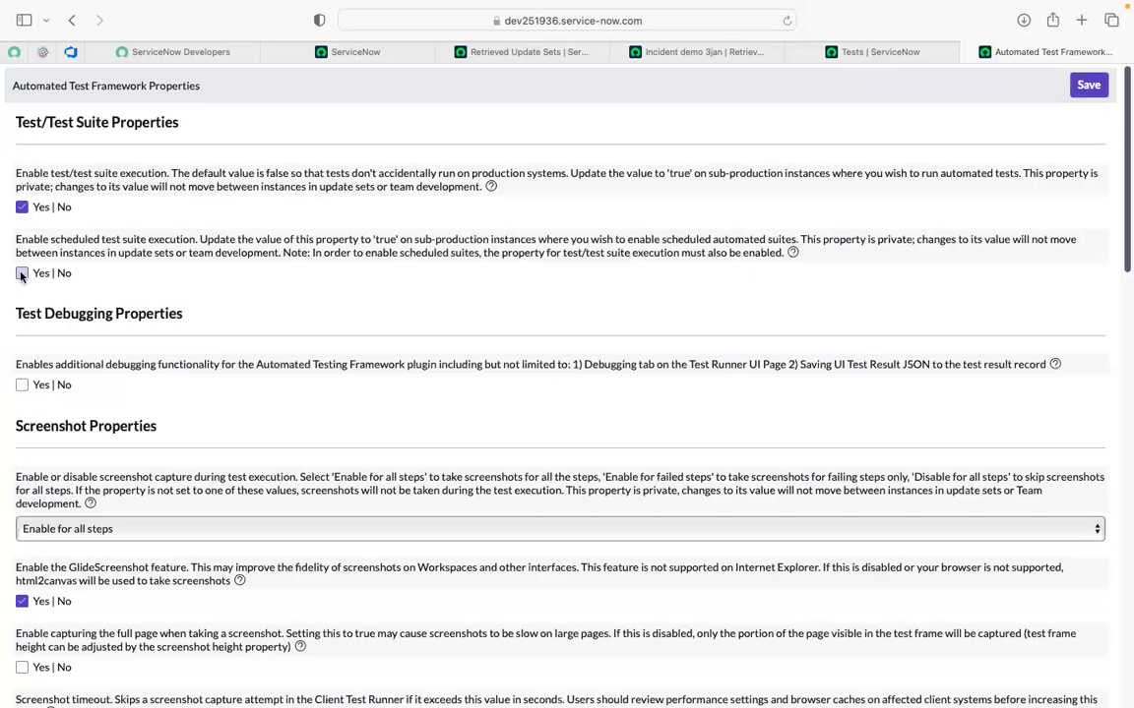
pyautogui.click(22, 385)
pyautogui.scroll(-10, 56, 443)
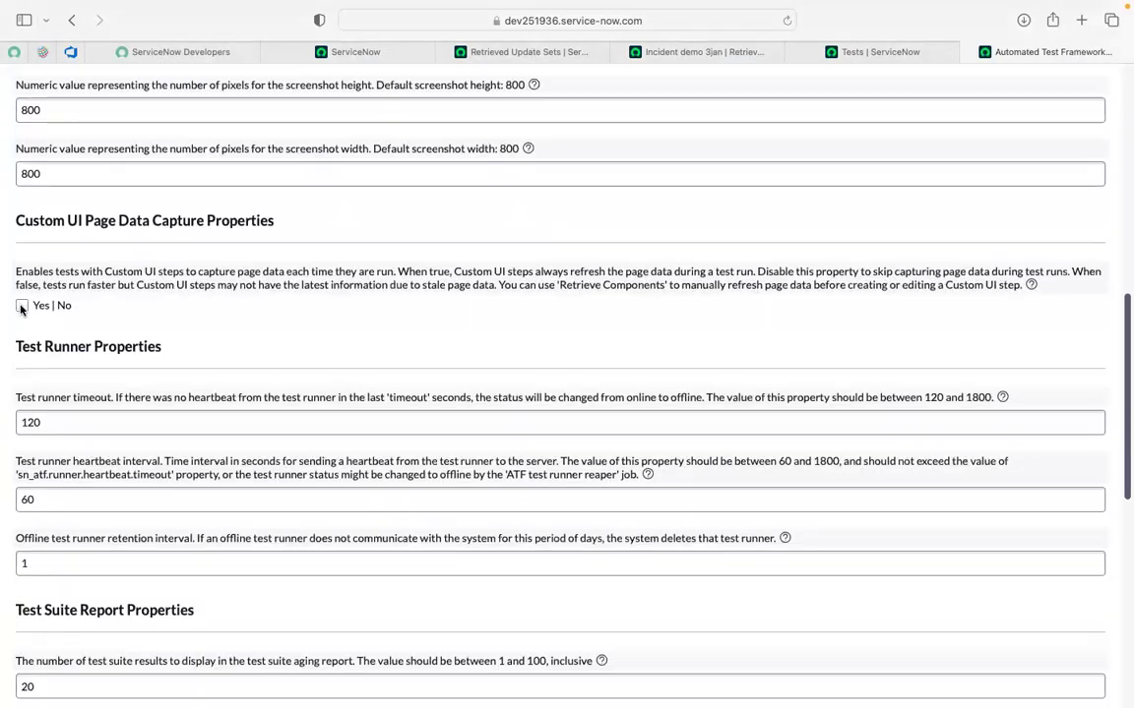
pyautogui.click(22, 306)
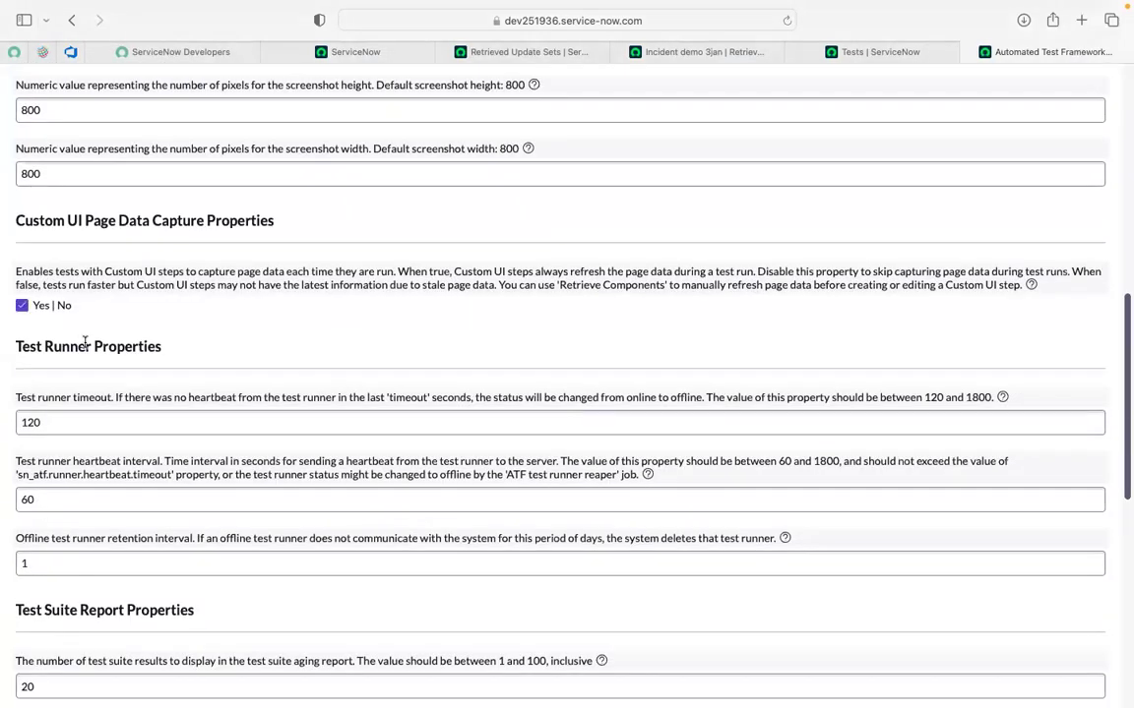
# Turn on full-page test screenshots and save the Automated Test Framework properties.
pyautogui.scroll(-8, 84, 342)
pyautogui.scroll(-2, 30, 466)
pyautogui.scroll(9, 30, 469)
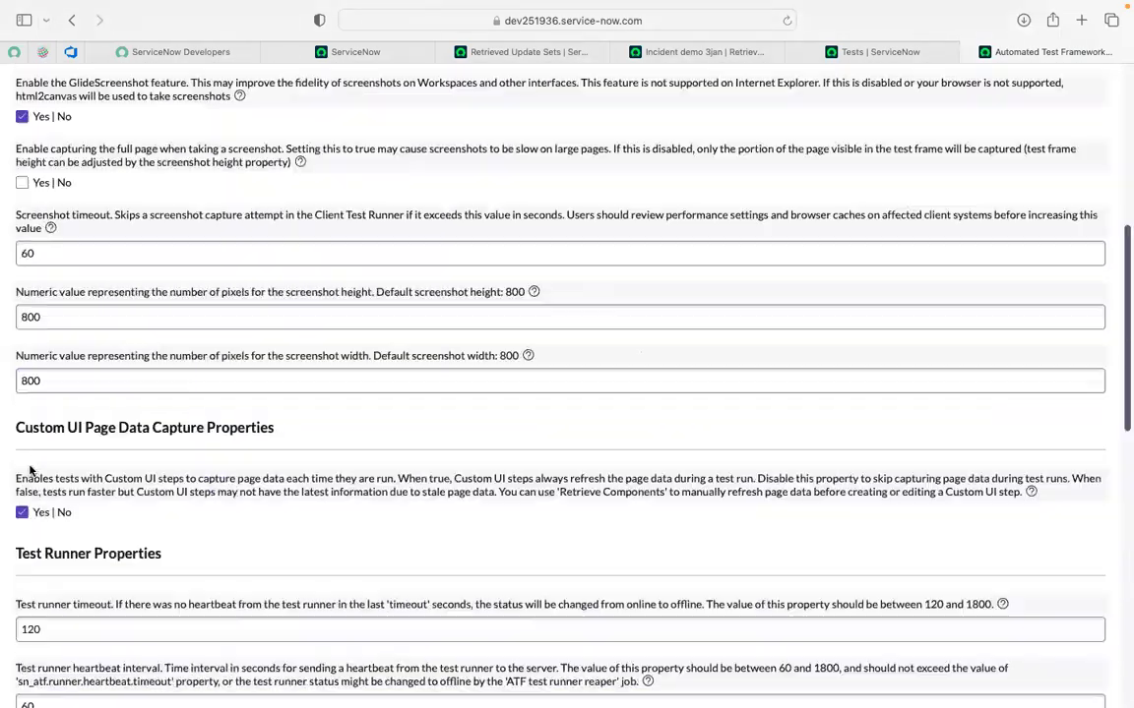
pyautogui.scroll(3, 30, 471)
pyautogui.click(22, 448)
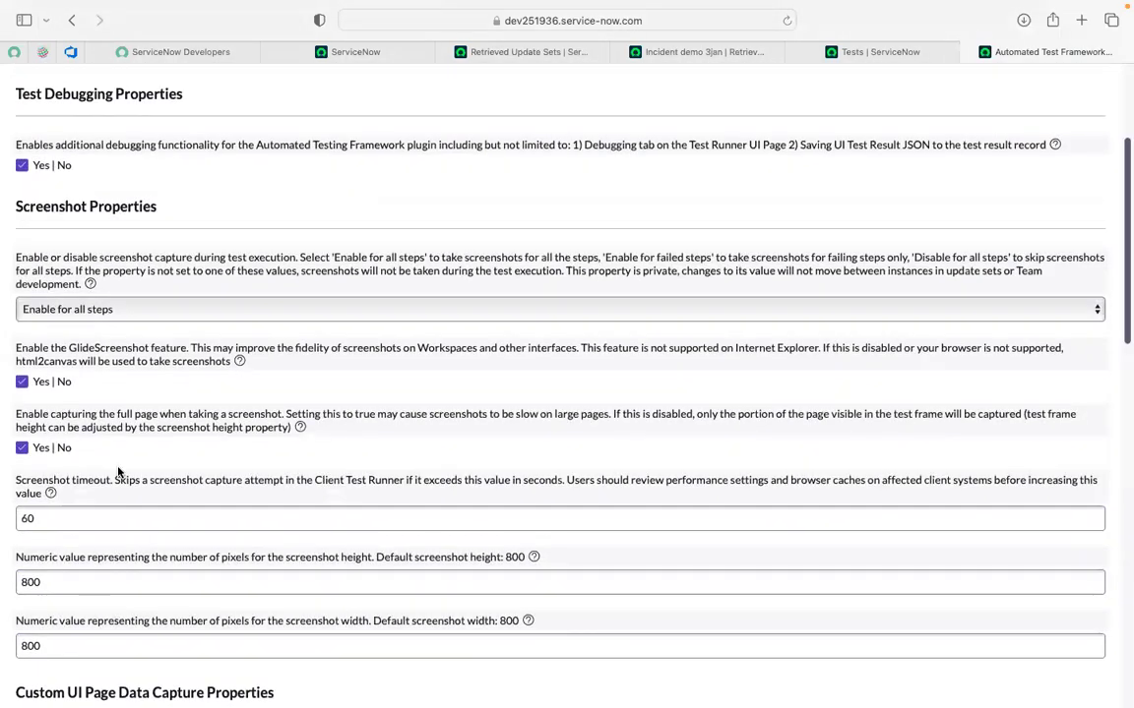
pyautogui.scroll(-12, 118, 473)
pyautogui.click(32, 663)
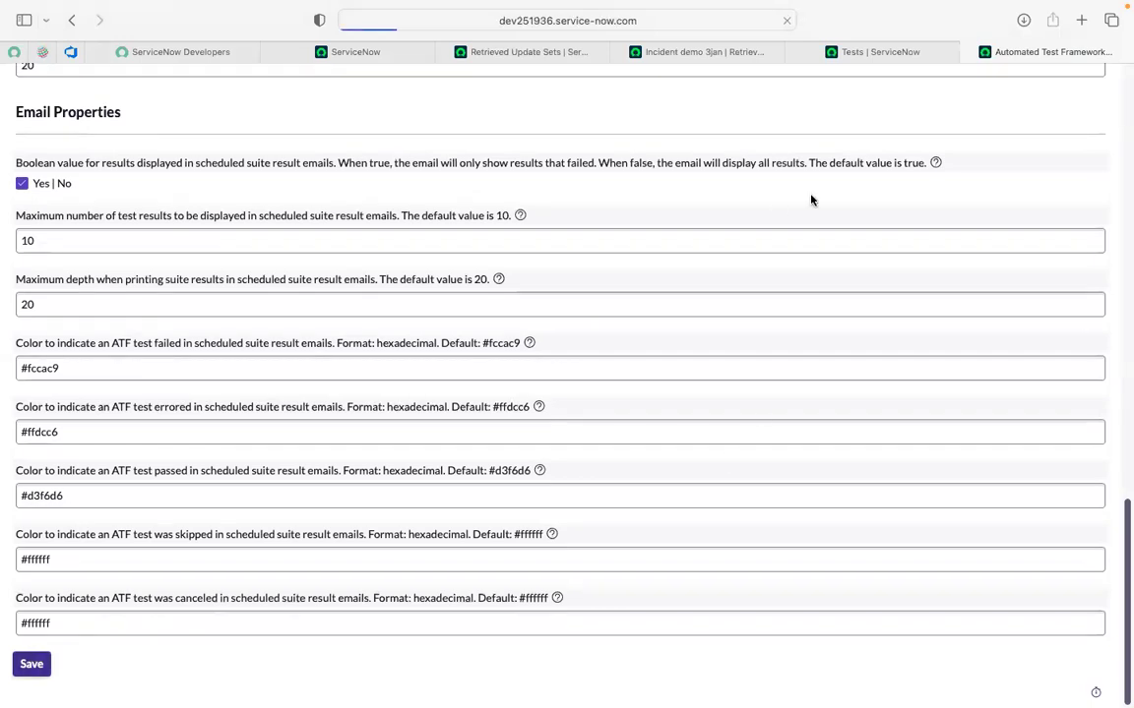
pyautogui.click(869, 55)
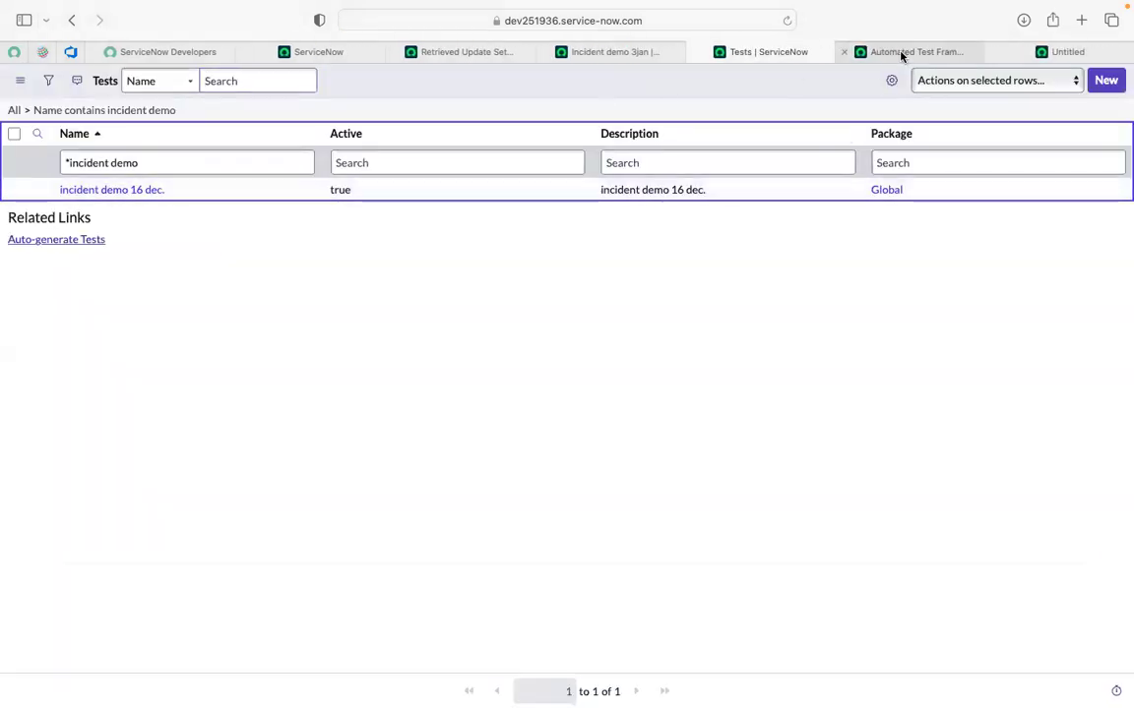
pyautogui.click(900, 54)
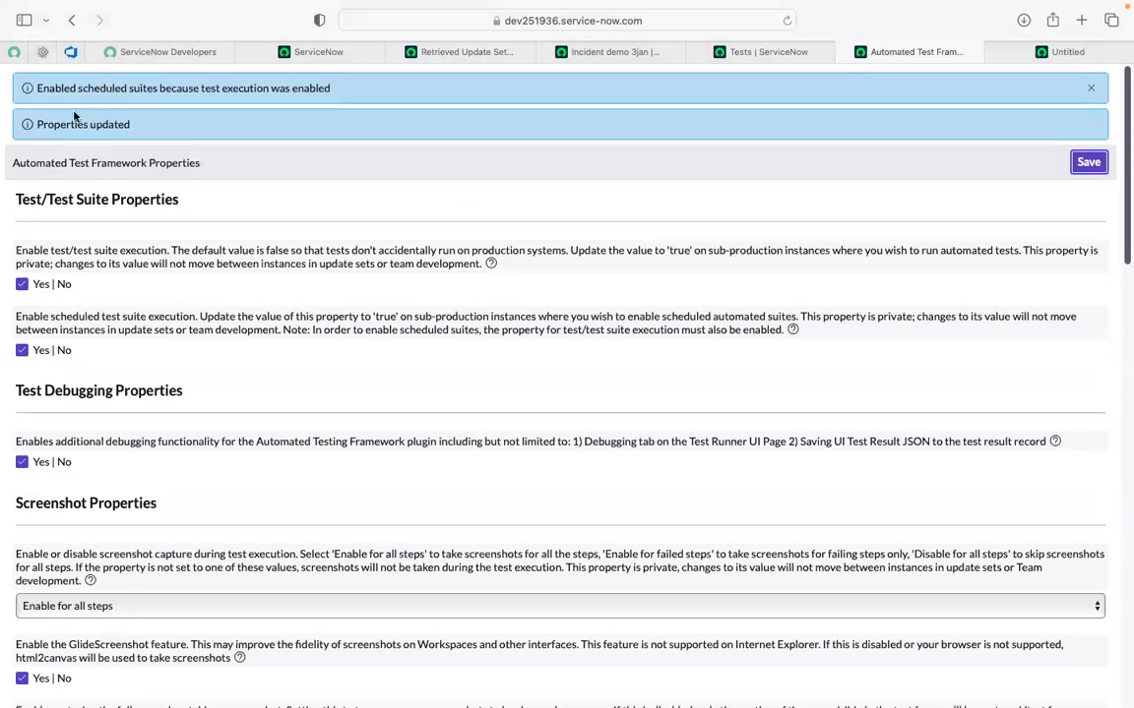
pyautogui.click(170, 96)
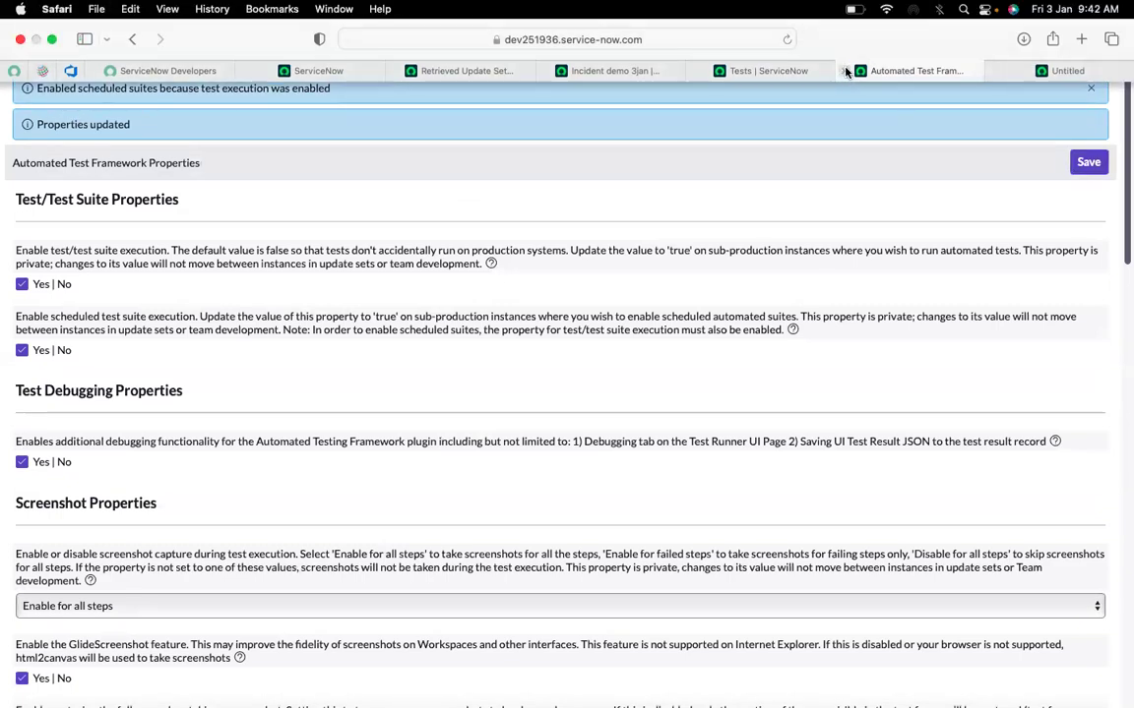
# Close the ATF properties and run 'incident demo 16 dec.' in this browser's Client Test Runner.
pyautogui.click(844, 71)
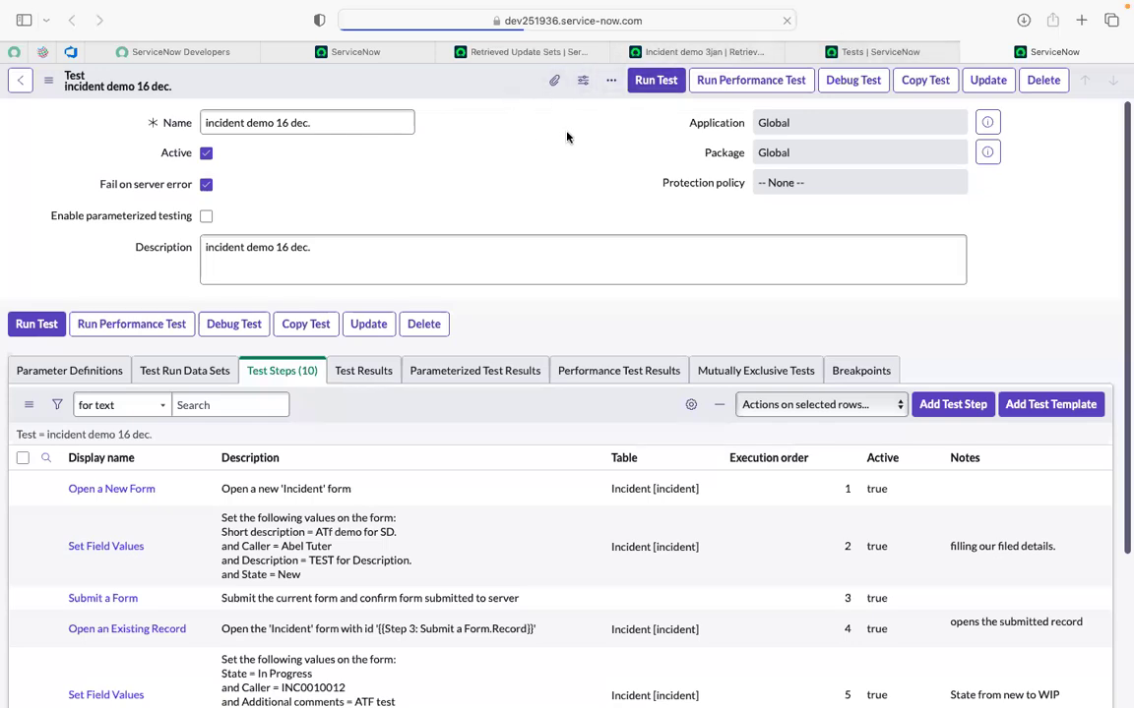
pyautogui.click(654, 82)
pyautogui.click(759, 235)
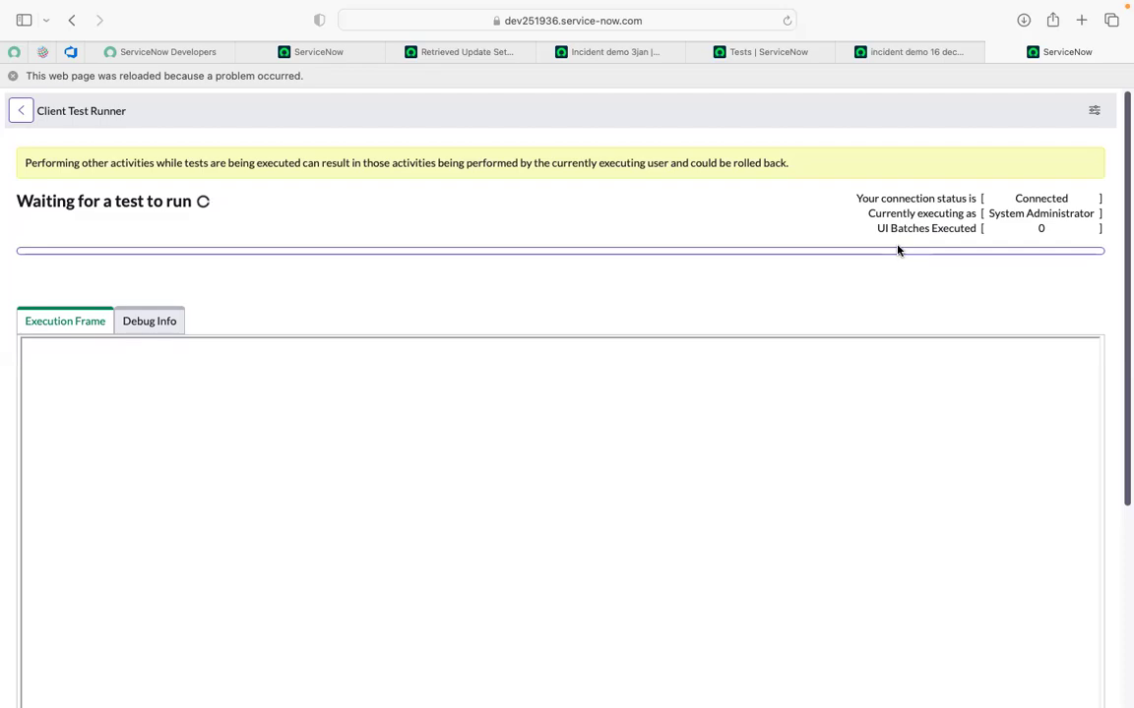
pyautogui.click(884, 54)
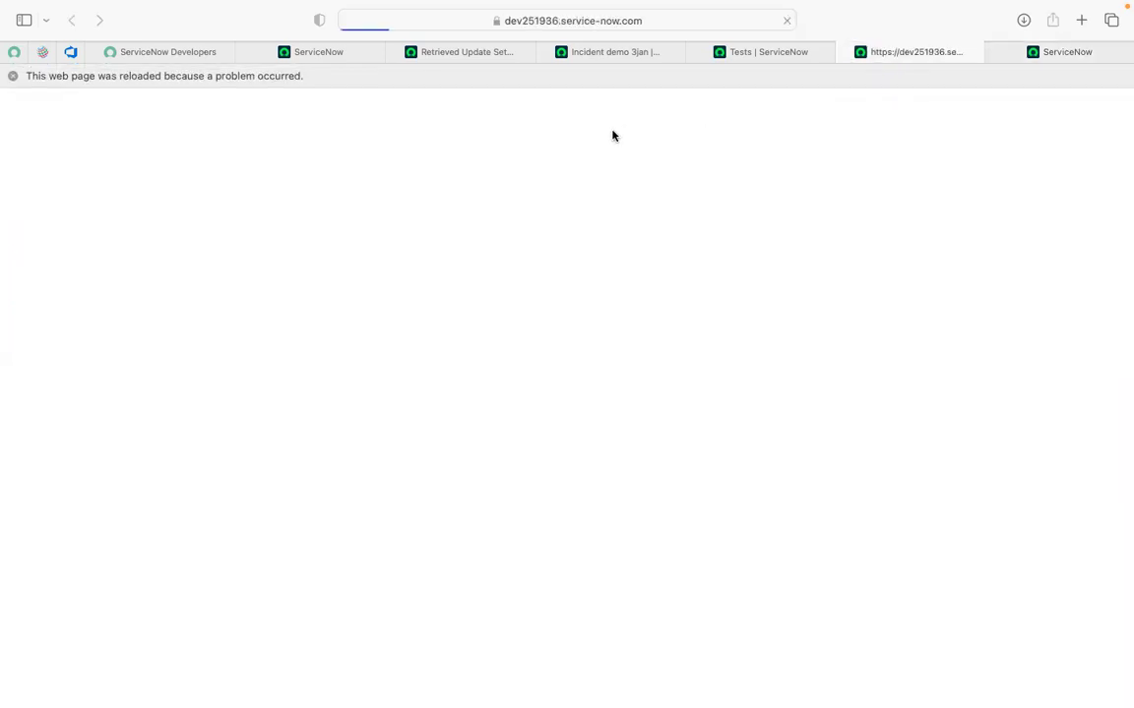
pyautogui.click(12, 76)
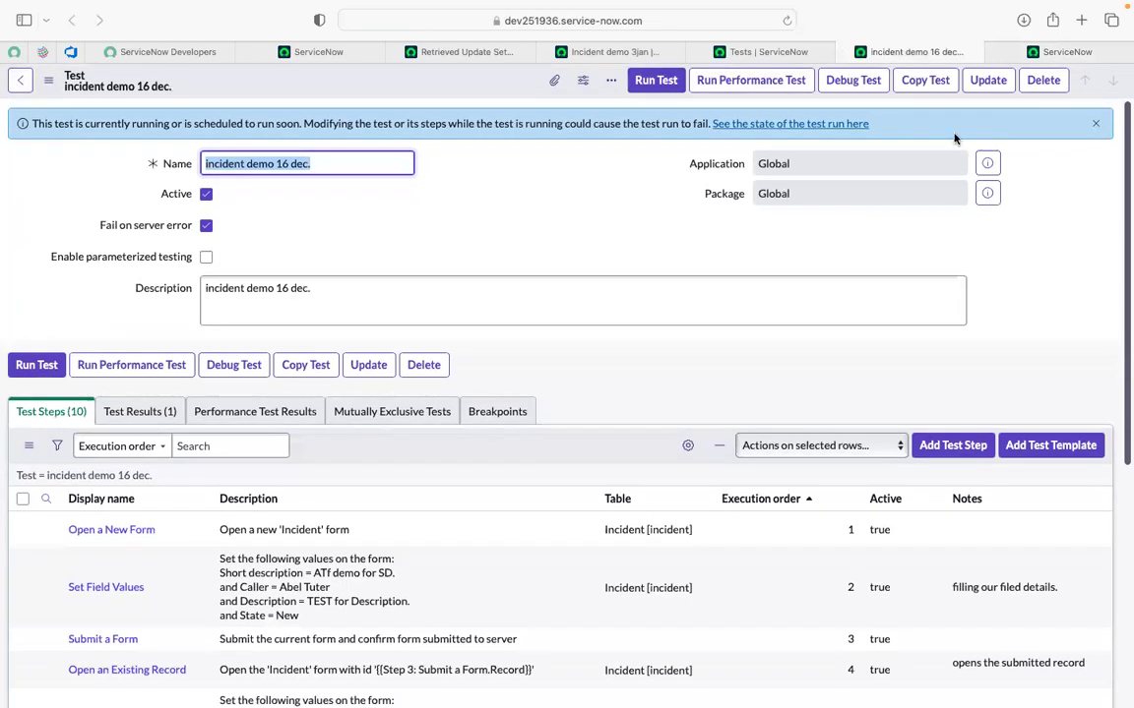
pyautogui.click(1056, 52)
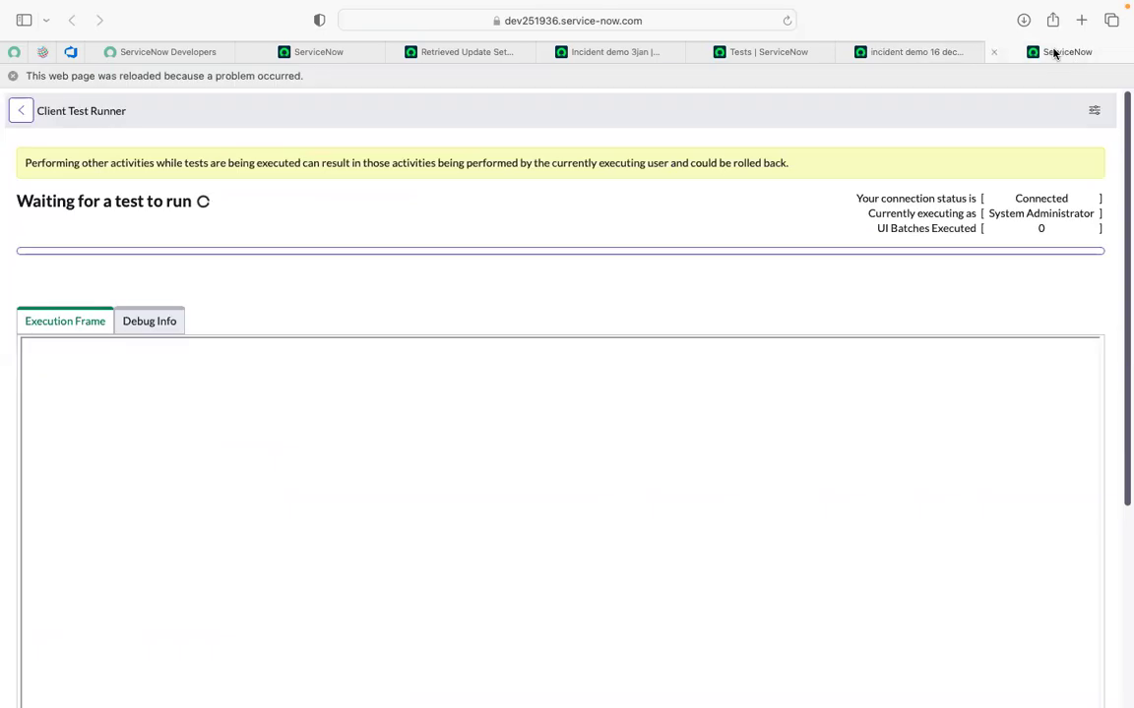
pyautogui.click(907, 53)
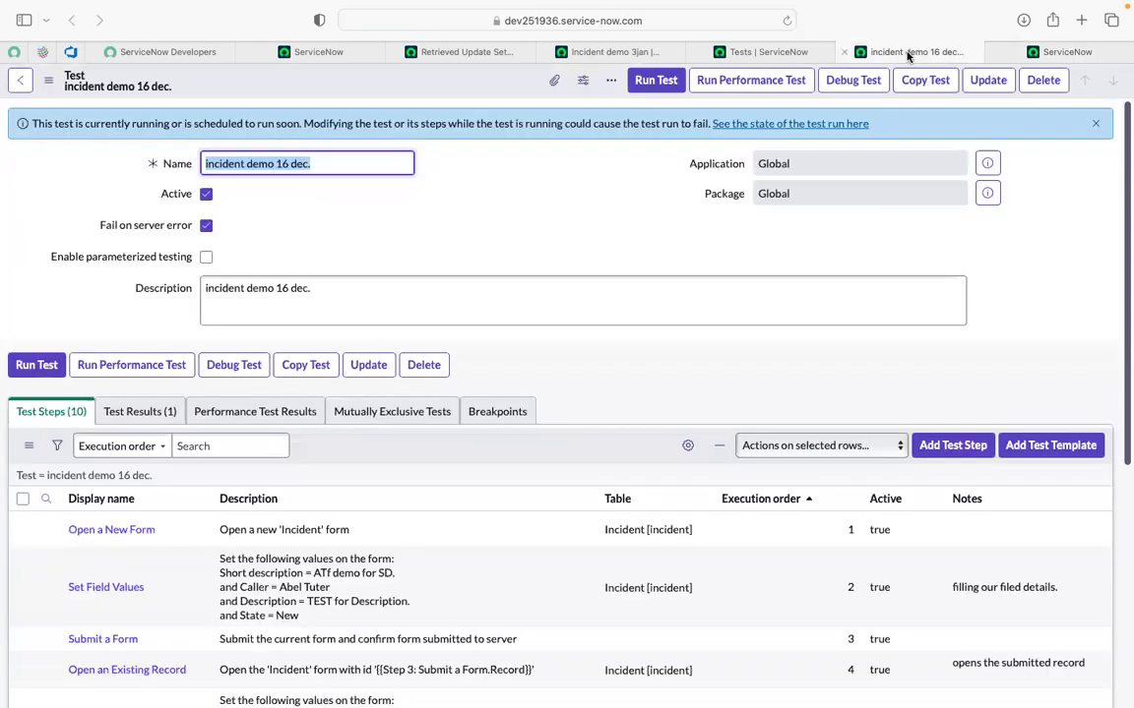
pyautogui.click(553, 197)
pyautogui.scroll(-3, 552, 195)
pyautogui.scroll(3, 552, 196)
pyautogui.click(279, 158)
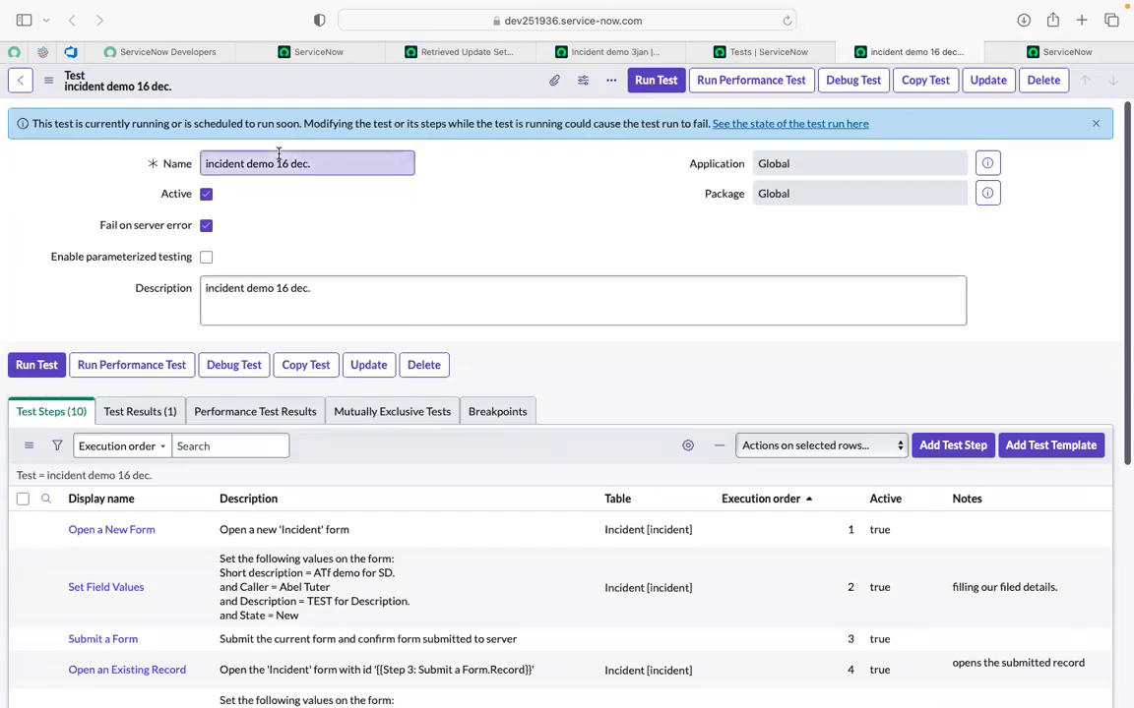
pyautogui.click(335, 227)
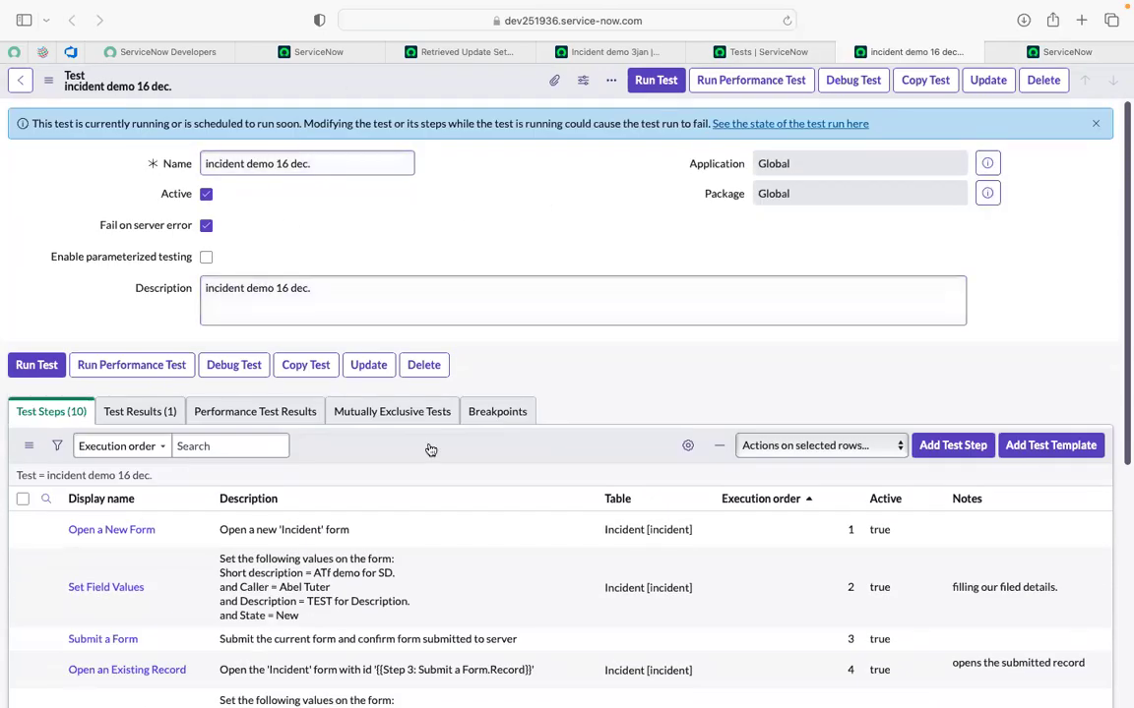
pyautogui.click(450, 287)
pyautogui.click(521, 234)
# Close the update set, Incident demo 3jan, Tests list and Client Test Runner tabs.
pyautogui.click(395, 53)
pyautogui.click(395, 53)
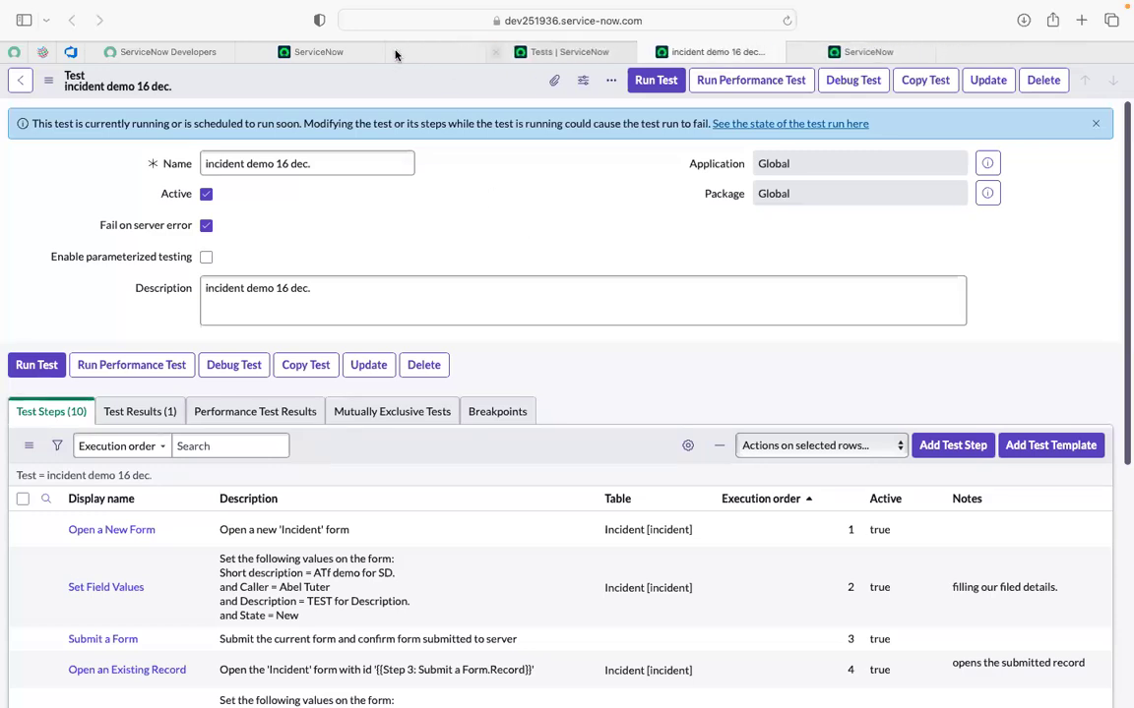
pyautogui.click(395, 53)
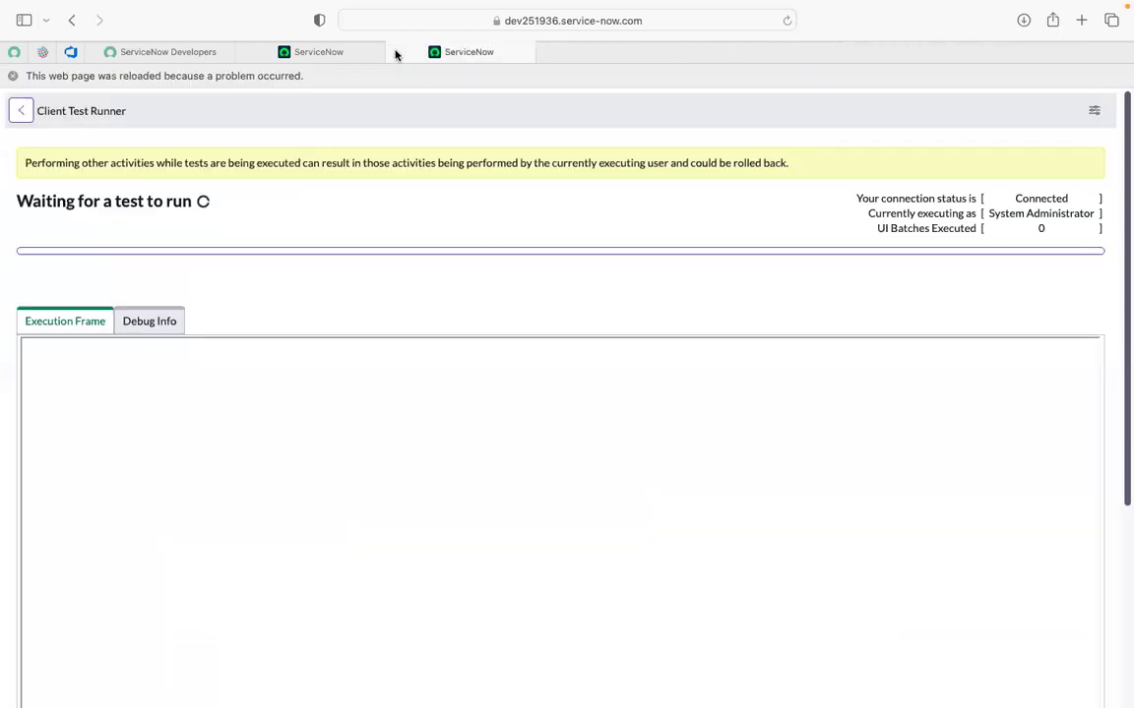
pyautogui.click(404, 52)
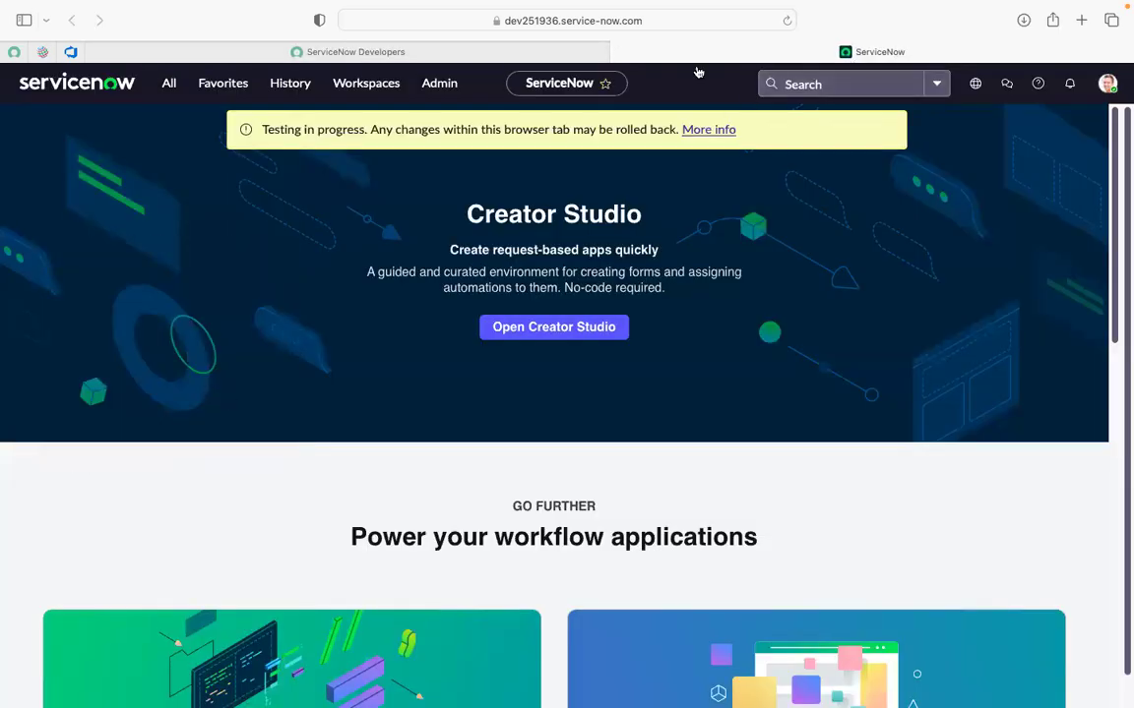
# Search the navigator for 'local update sets' and open System Update Sets > Local Update Sets.
pyautogui.click(171, 85)
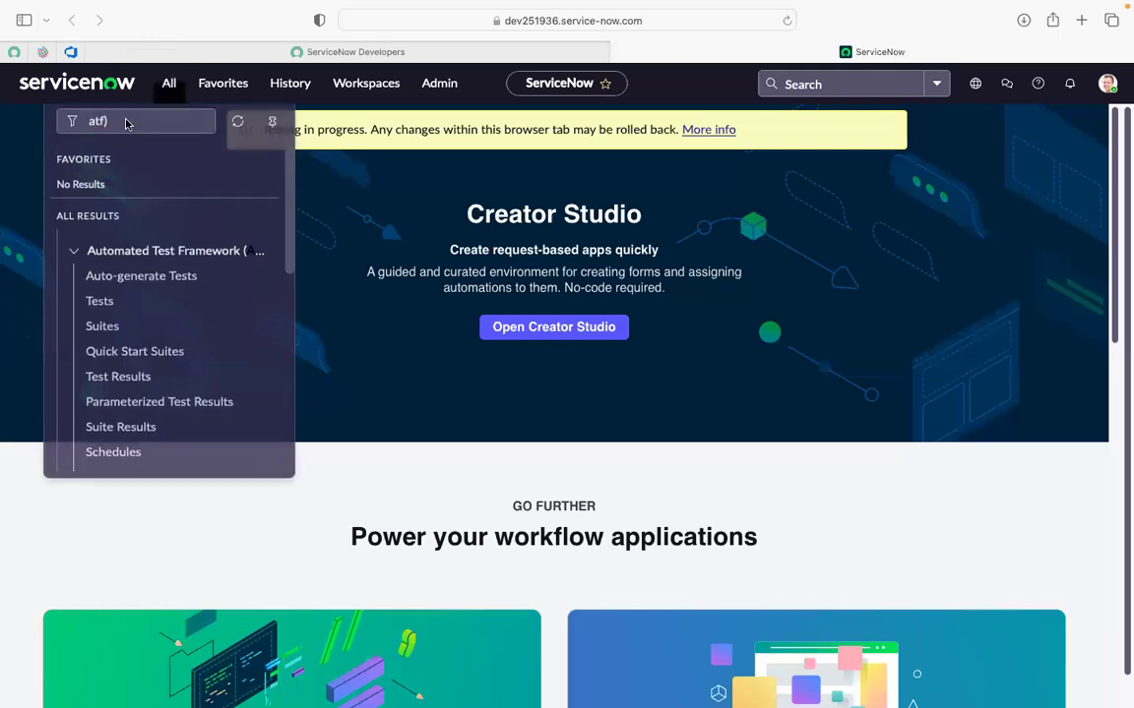
pyautogui.press('BackSpace')
pyautogui.press('BackSpace')
pyautogui.press('BackSpace')
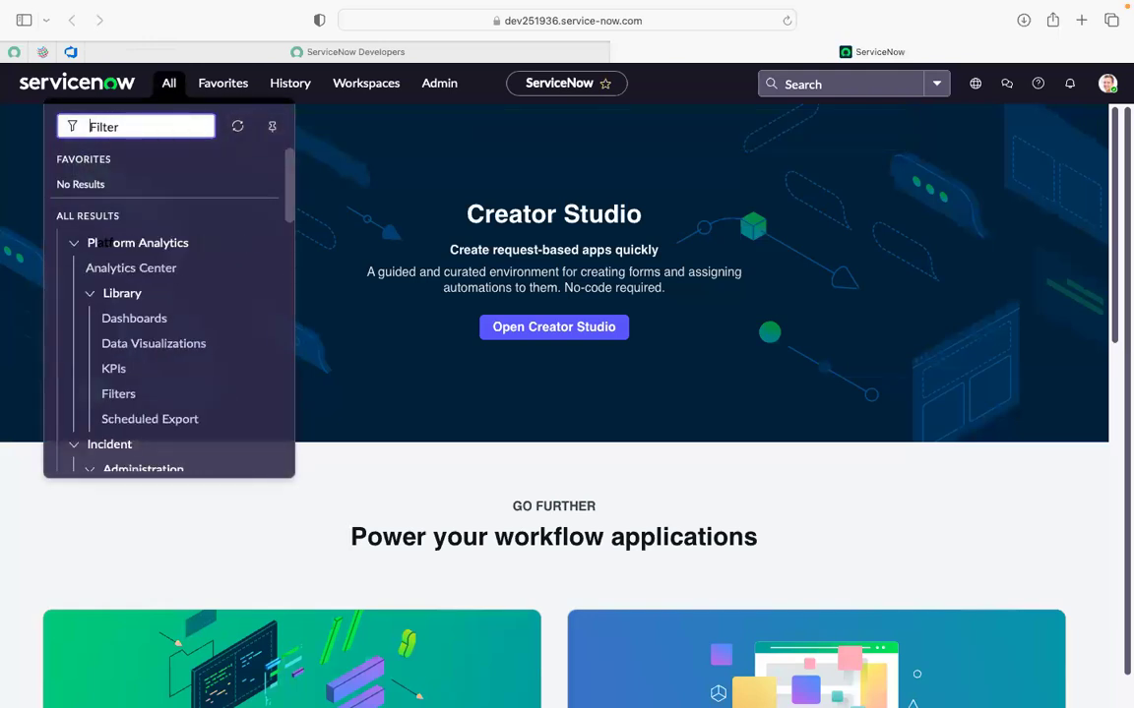
pyautogui.write('local update ')
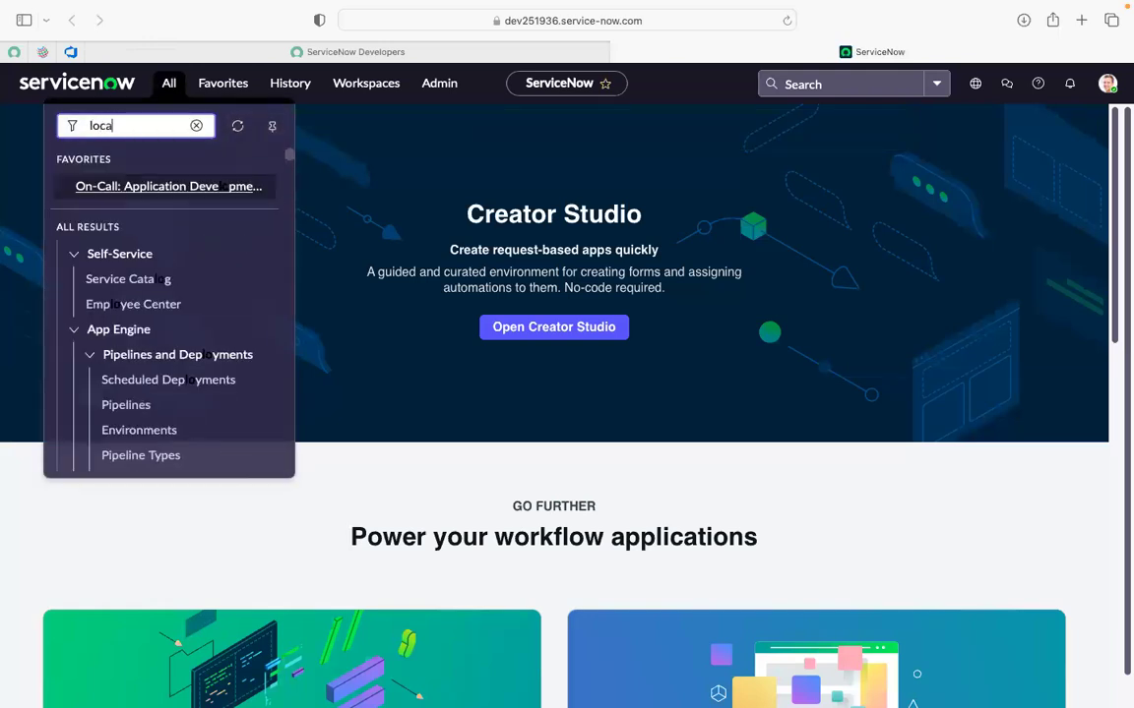
pyautogui.write('sets')
pyautogui.click(119, 268)
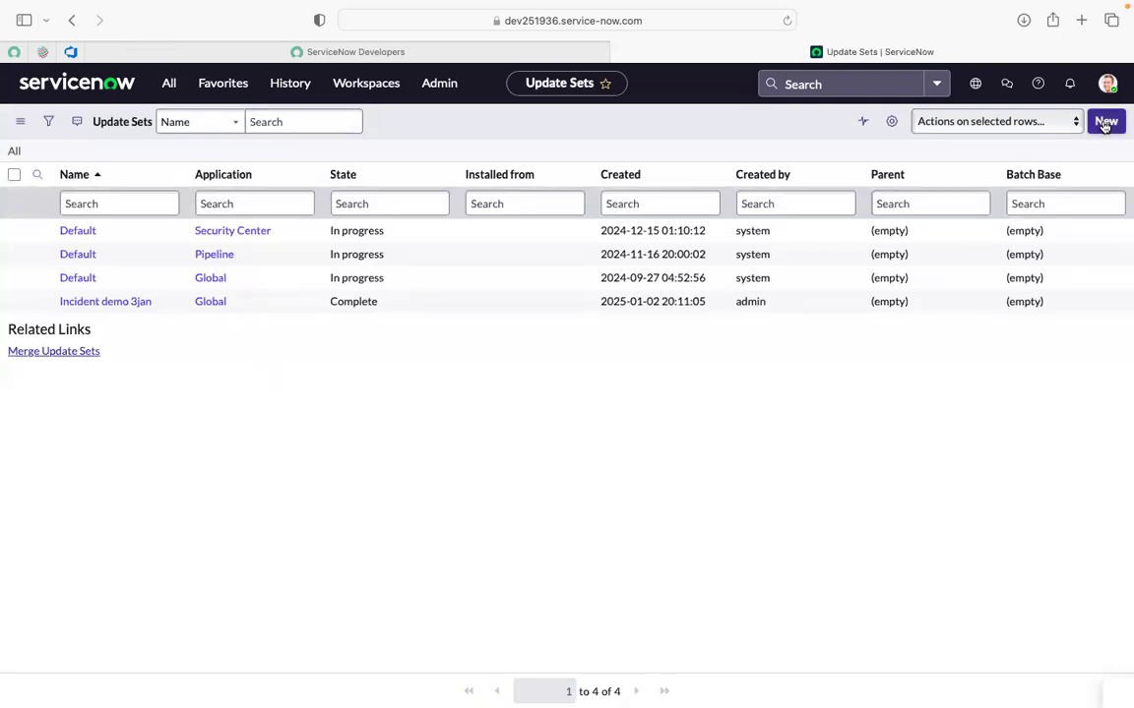
# Start a new update set 'Incident demo 3jan 123' with parent 'Incident demo 3jan'.
pyautogui.click(553, 204)
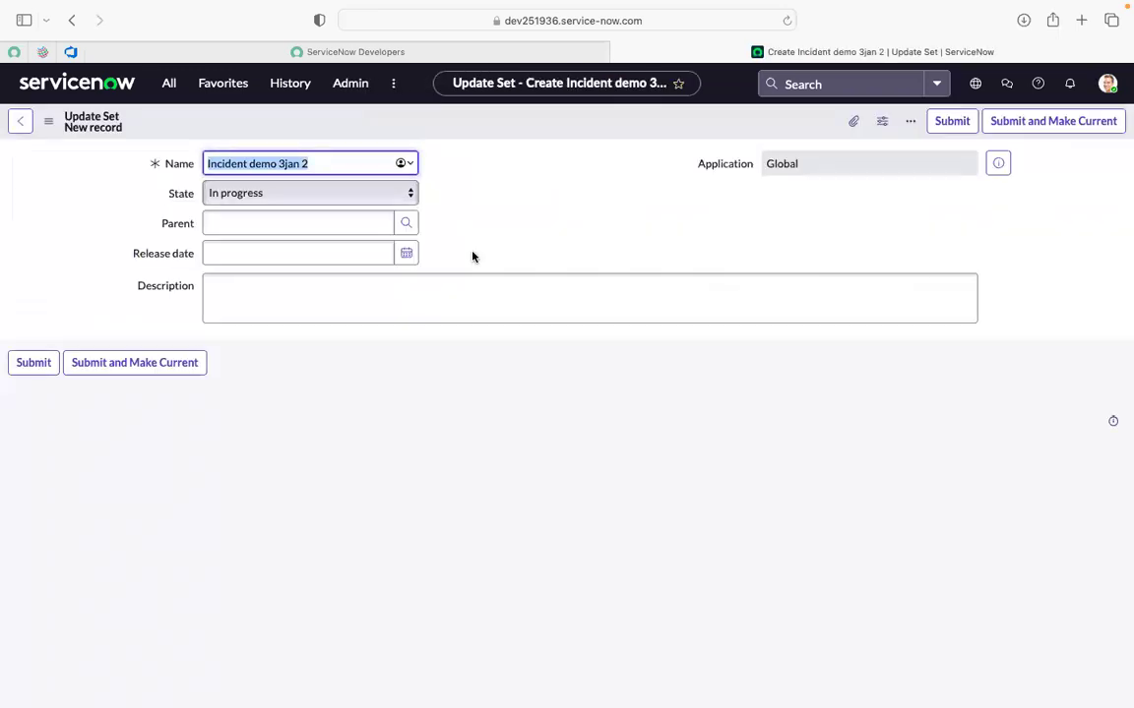
pyautogui.click(454, 187)
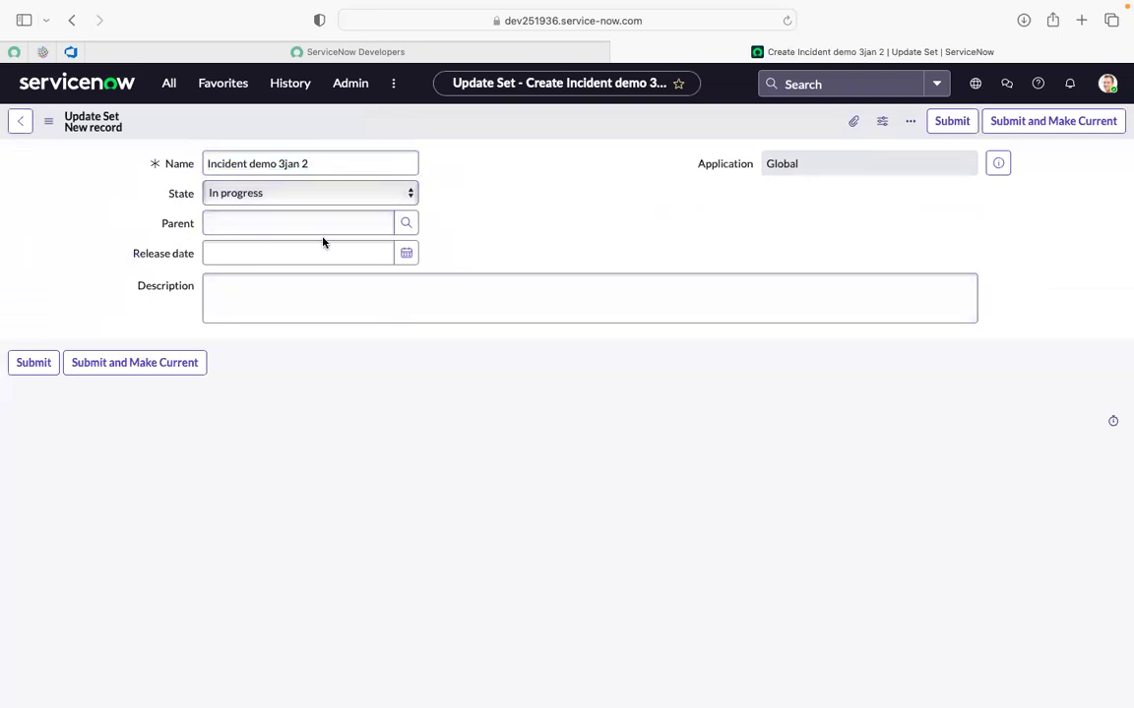
pyautogui.click(408, 224)
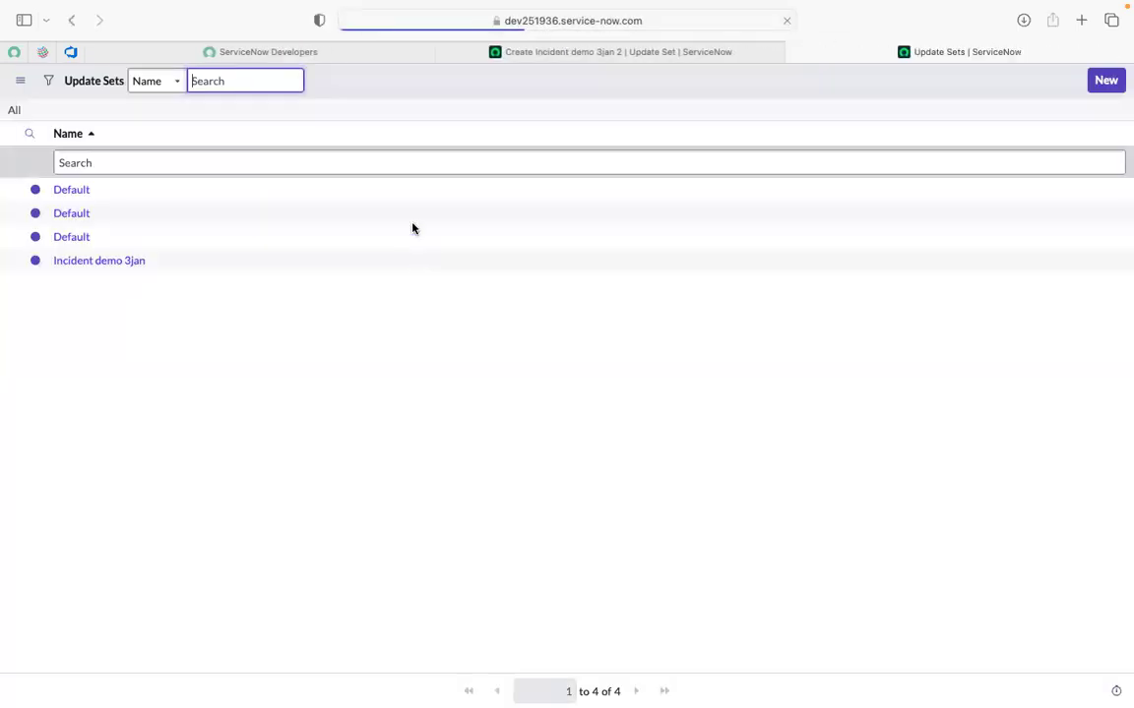
pyautogui.click(98, 261)
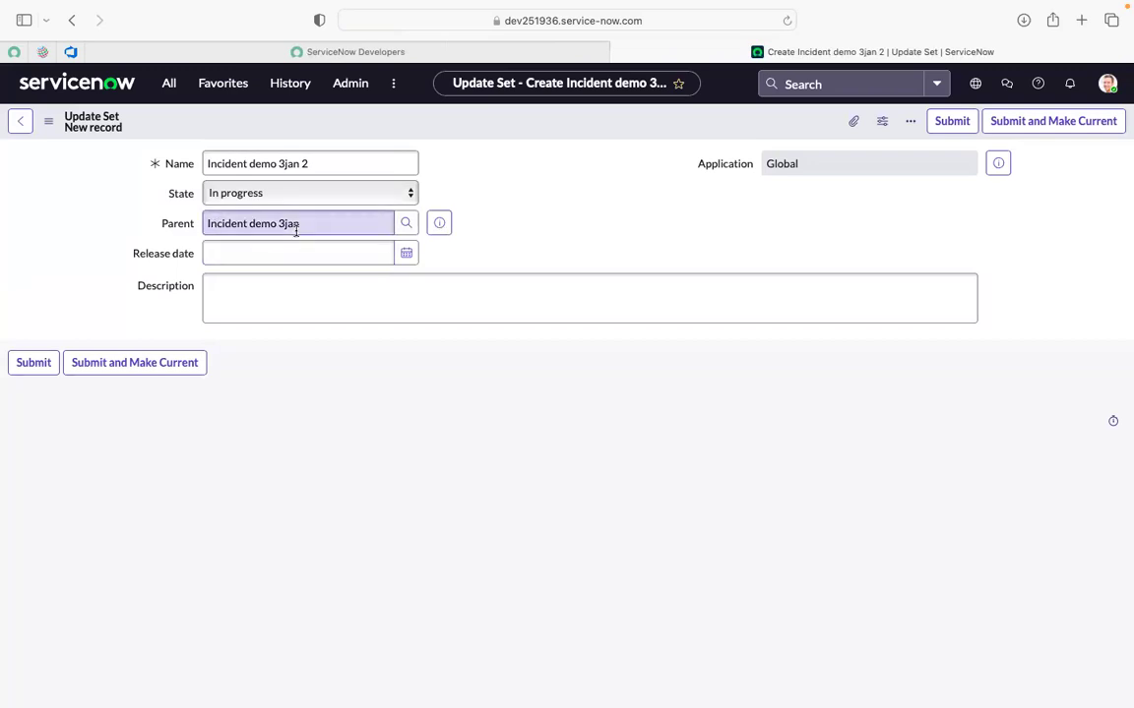
pyautogui.click(315, 168)
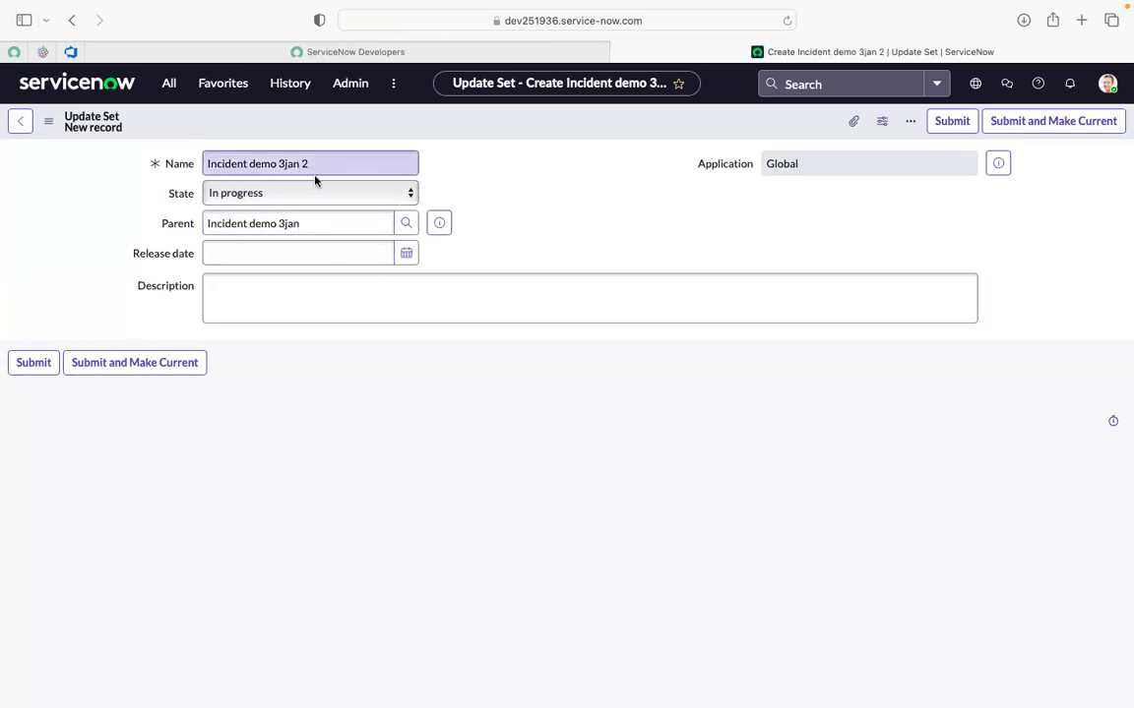
pyautogui.click(315, 222)
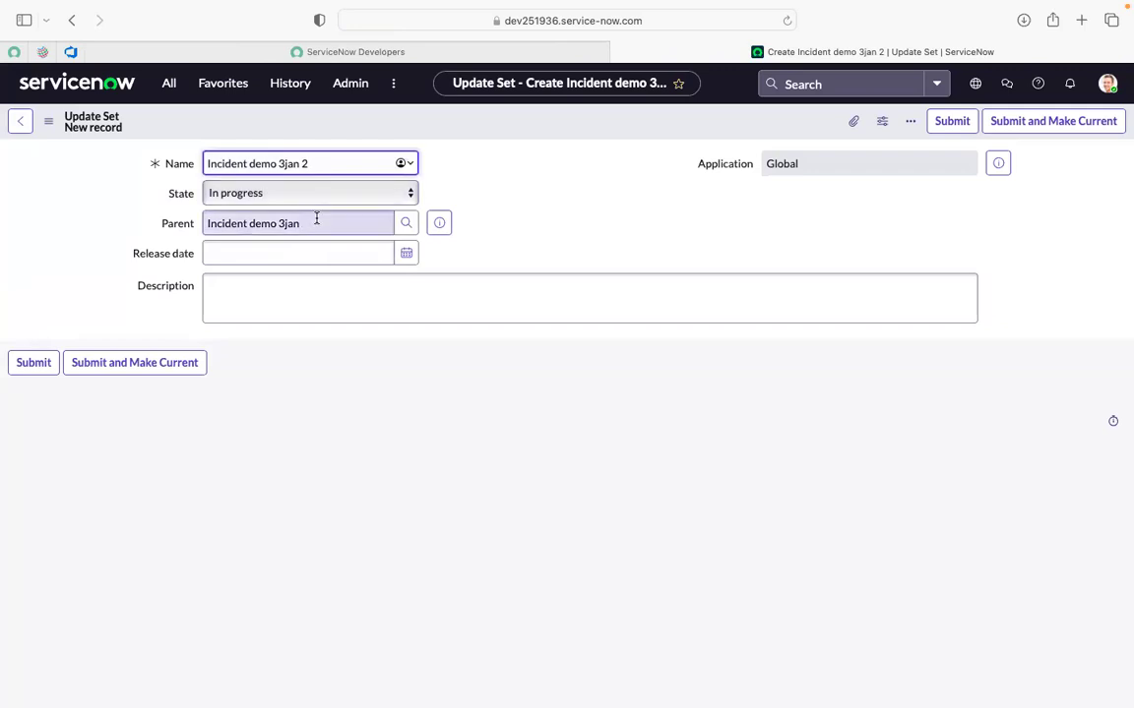
pyautogui.moveTo(301, 227); pyautogui.dragTo(204, 224)
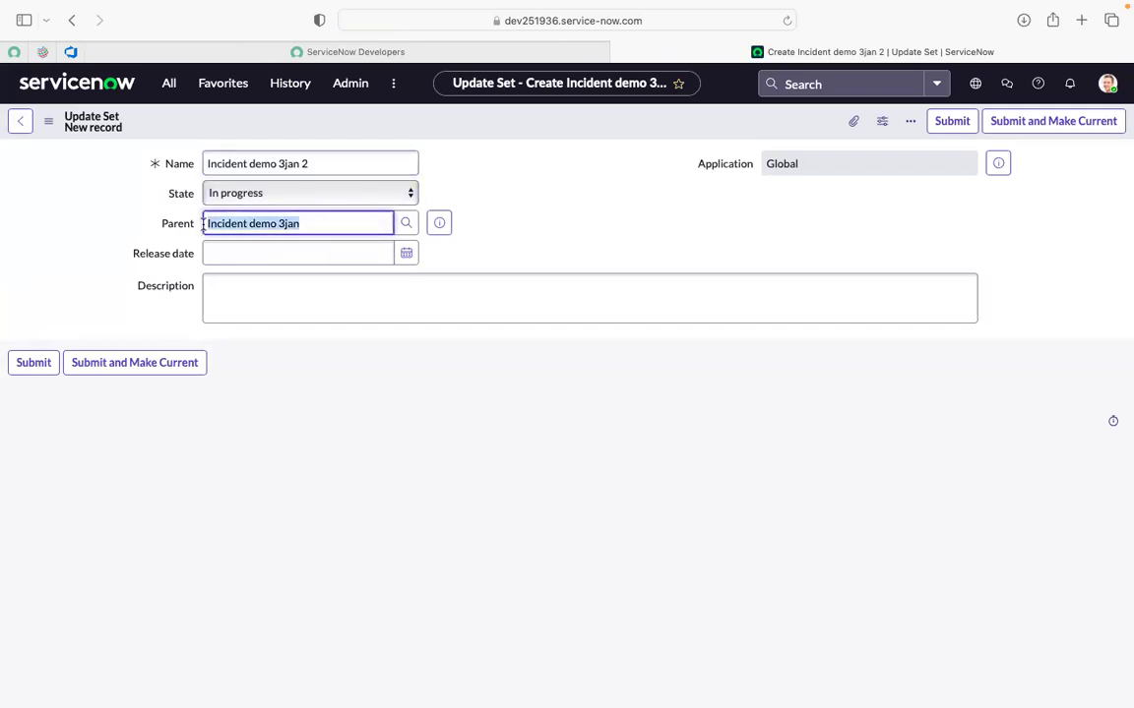
# Copy the name 'Incident demo 3jan 123' into Description and submit the update set.
pyautogui.click(326, 163)
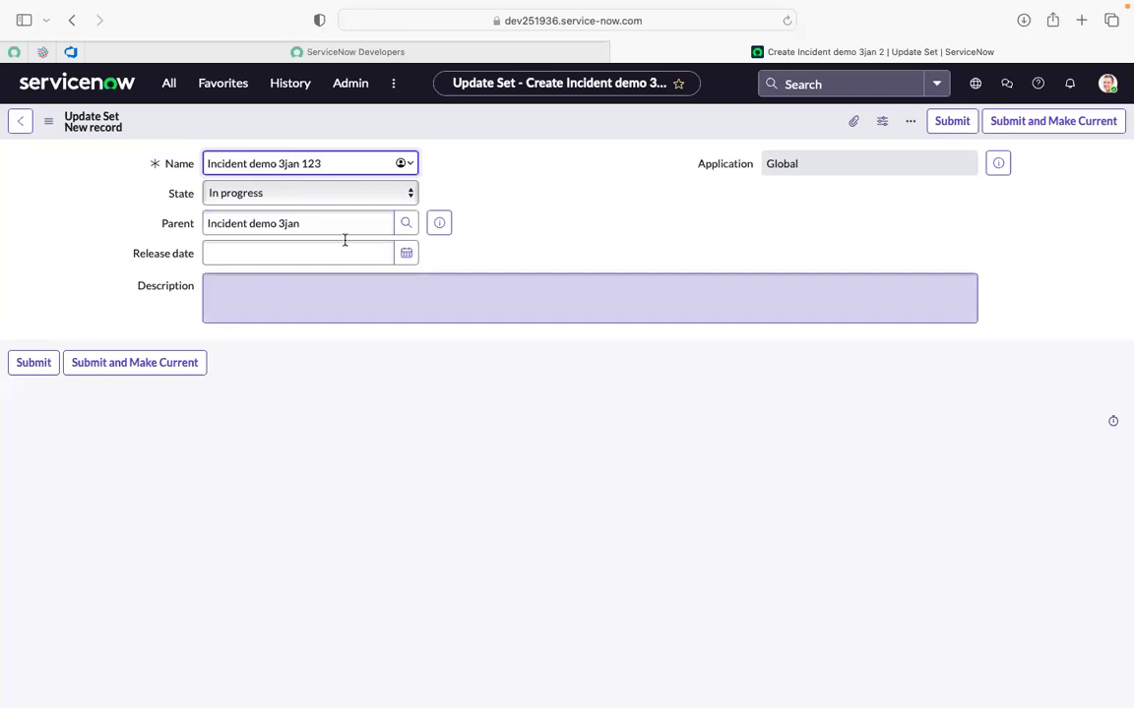
pyautogui.tripleClick(331, 163)
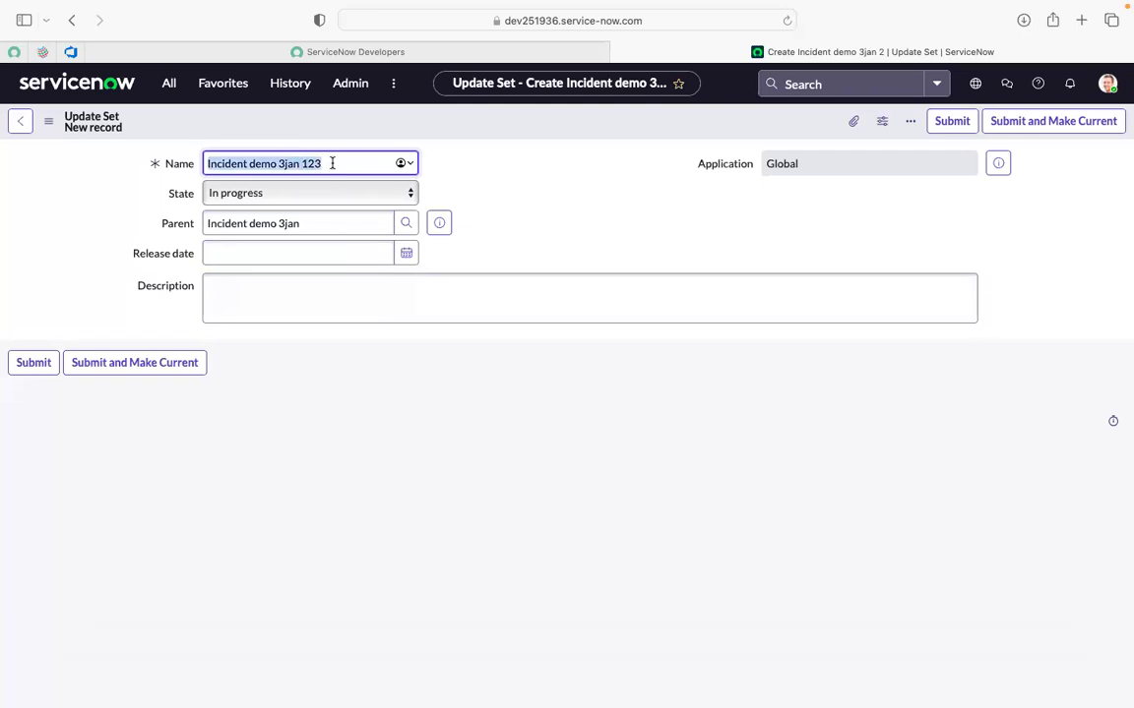
pyautogui.press('super+c')
pyautogui.click(280, 284)
pyautogui.press('super+v')
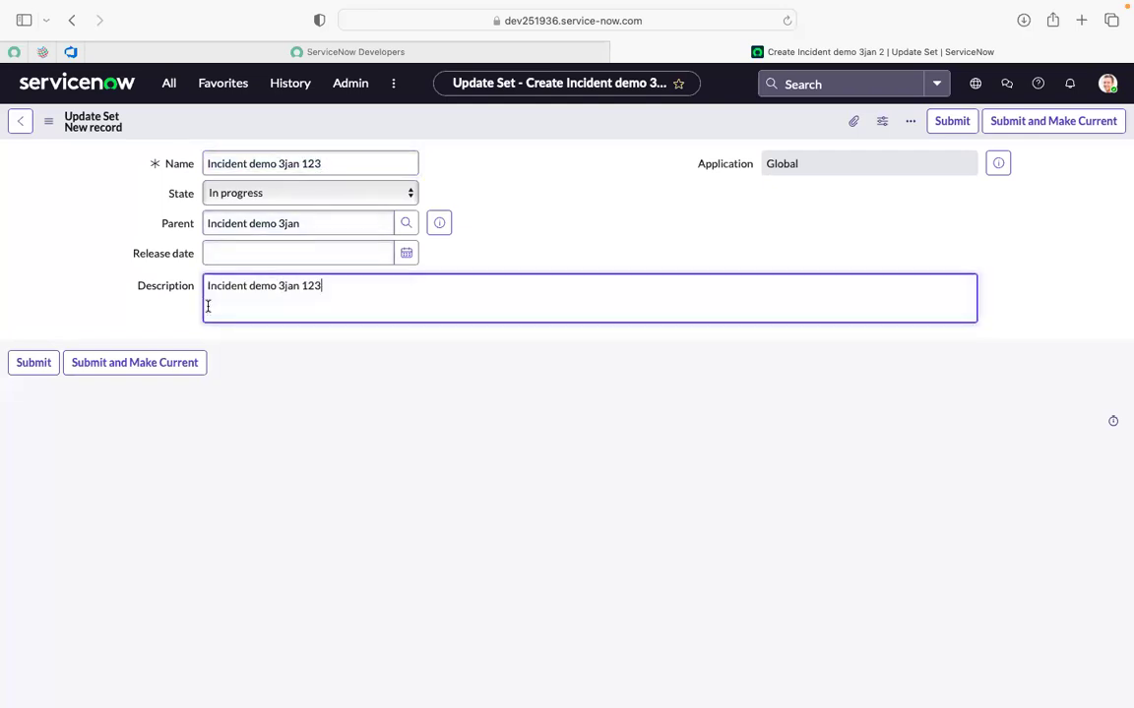
pyautogui.click(33, 363)
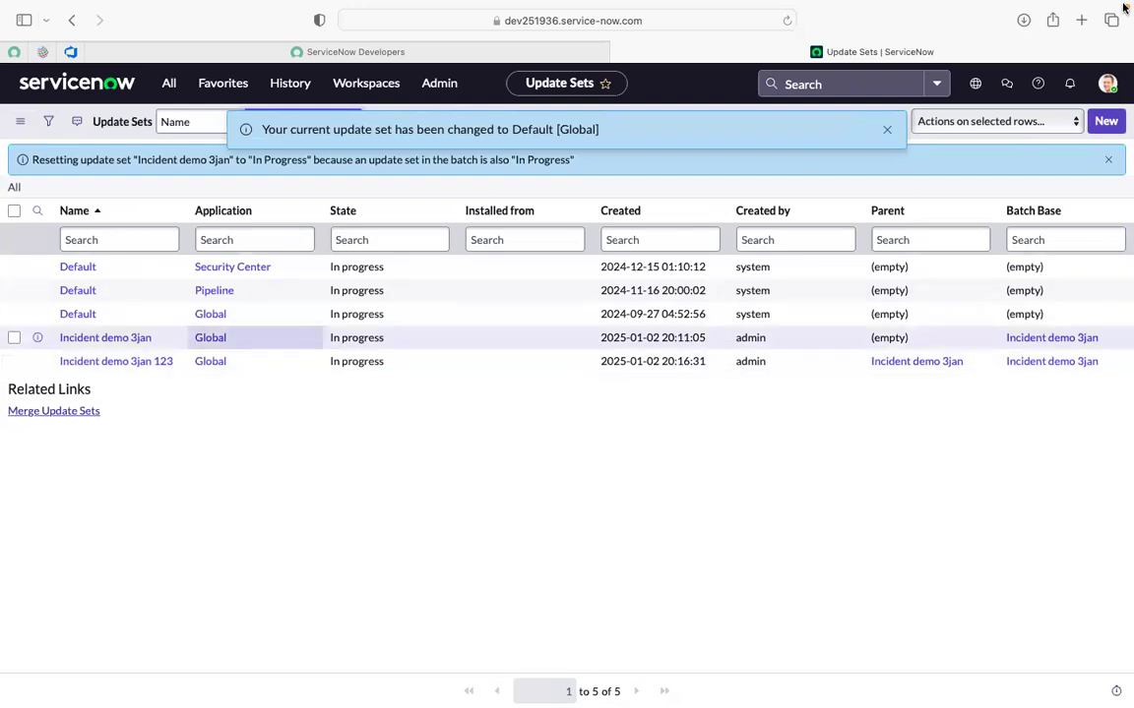
# Create 'Incident demo 3jan 1234' under parent 'Incident demo 3jan', with its name pasted as description, and submit.
pyautogui.click(1107, 122)
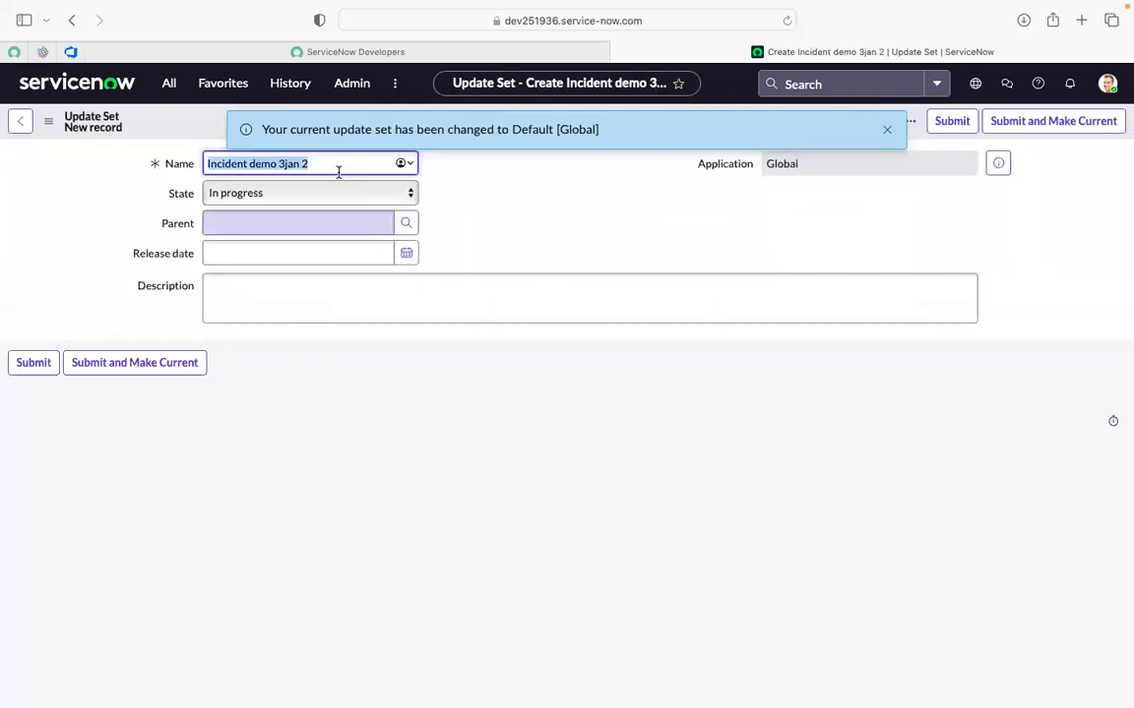
pyautogui.click(332, 166)
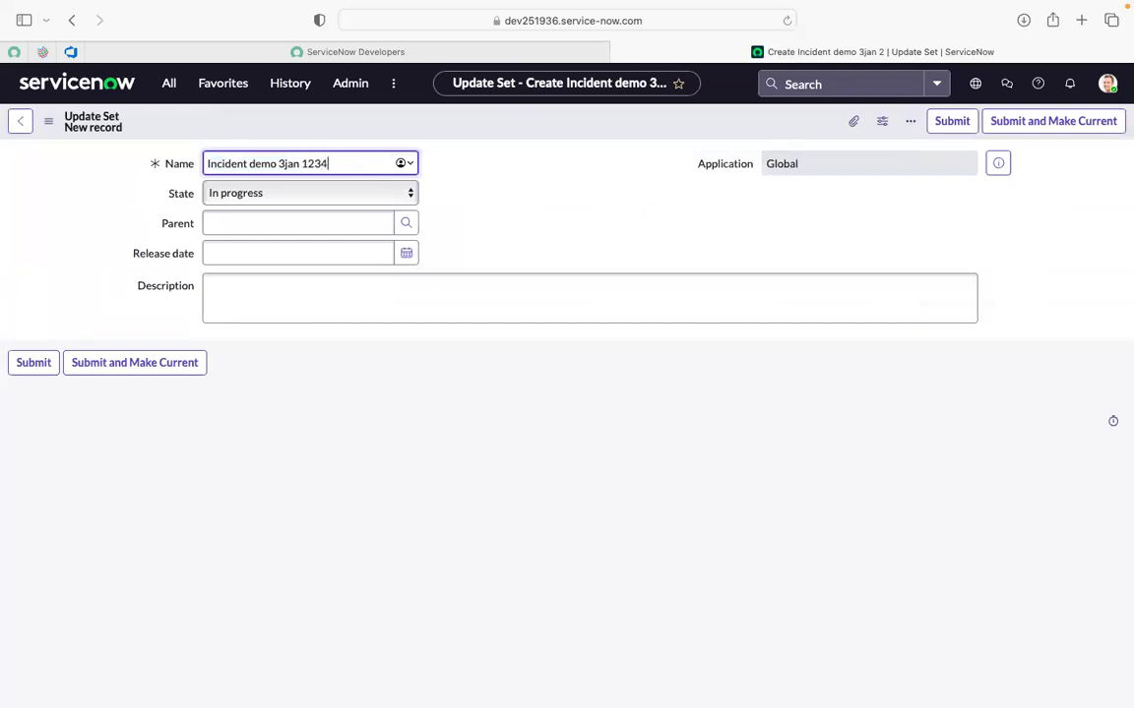
pyautogui.click(409, 224)
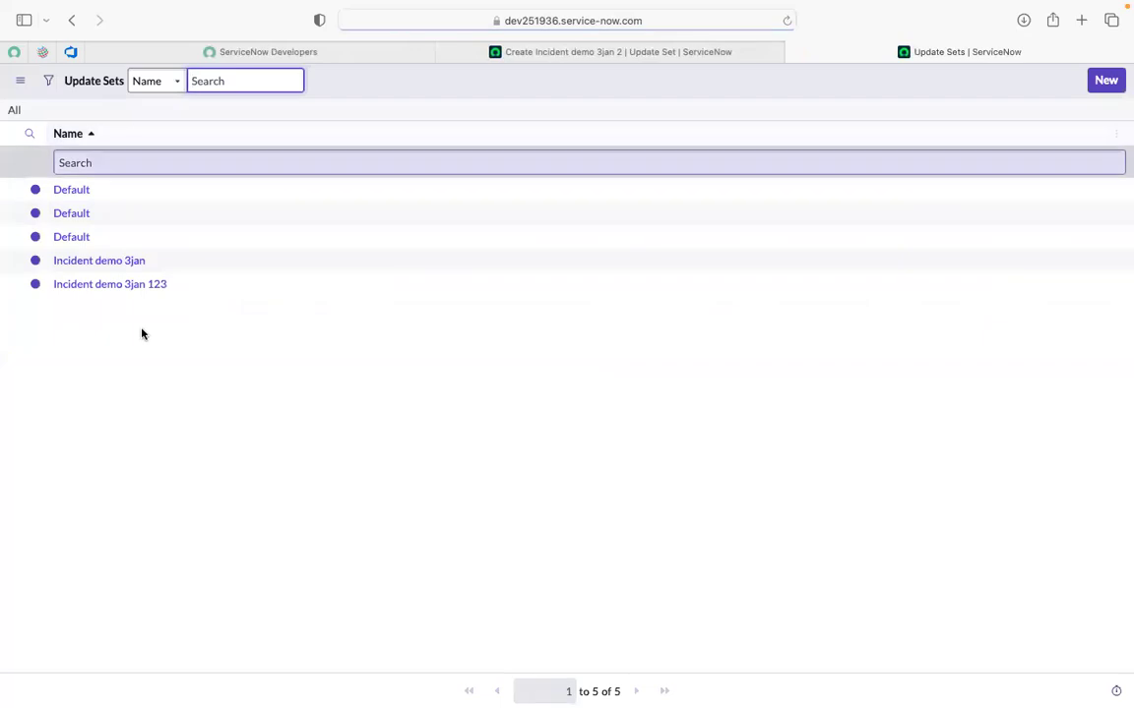
pyautogui.click(117, 264)
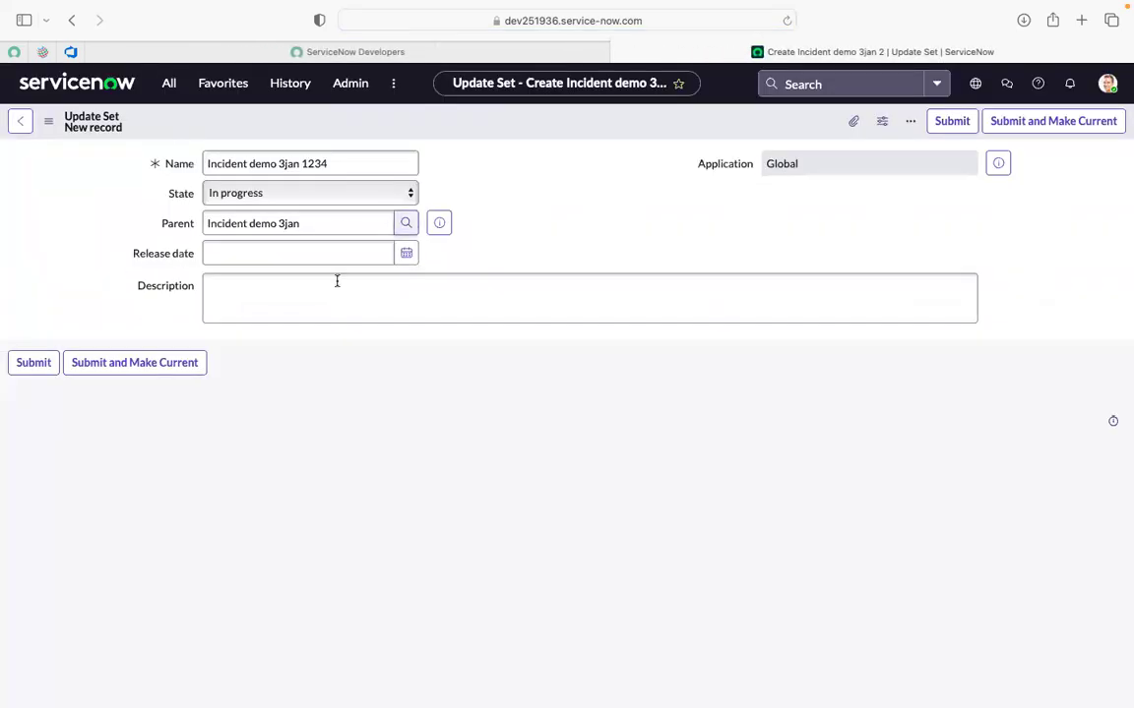
pyautogui.click(333, 169)
pyautogui.tripleClick(333, 169)
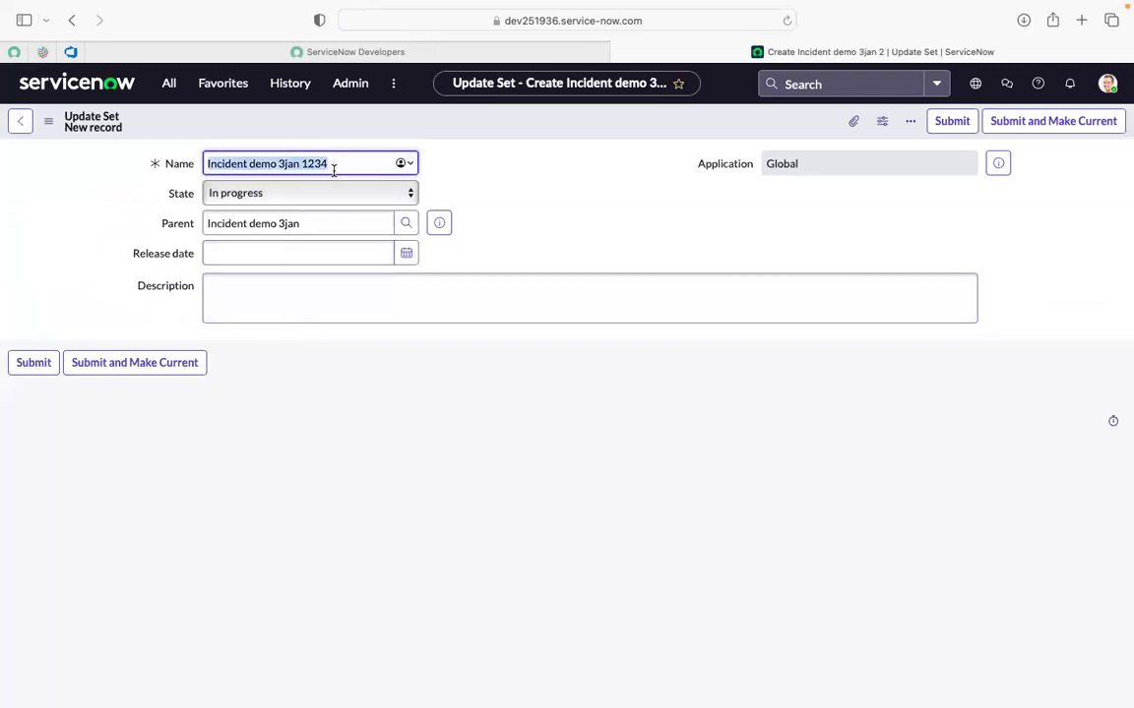
pyautogui.click(280, 303)
pyautogui.press('super+v')
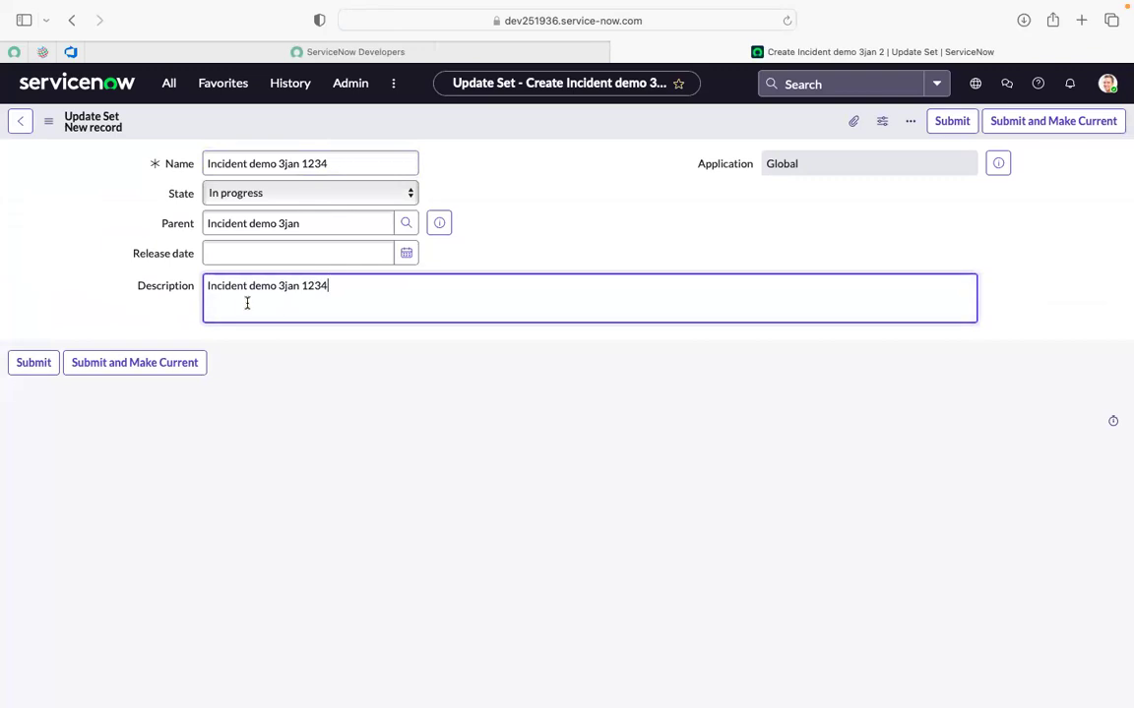
pyautogui.click(33, 370)
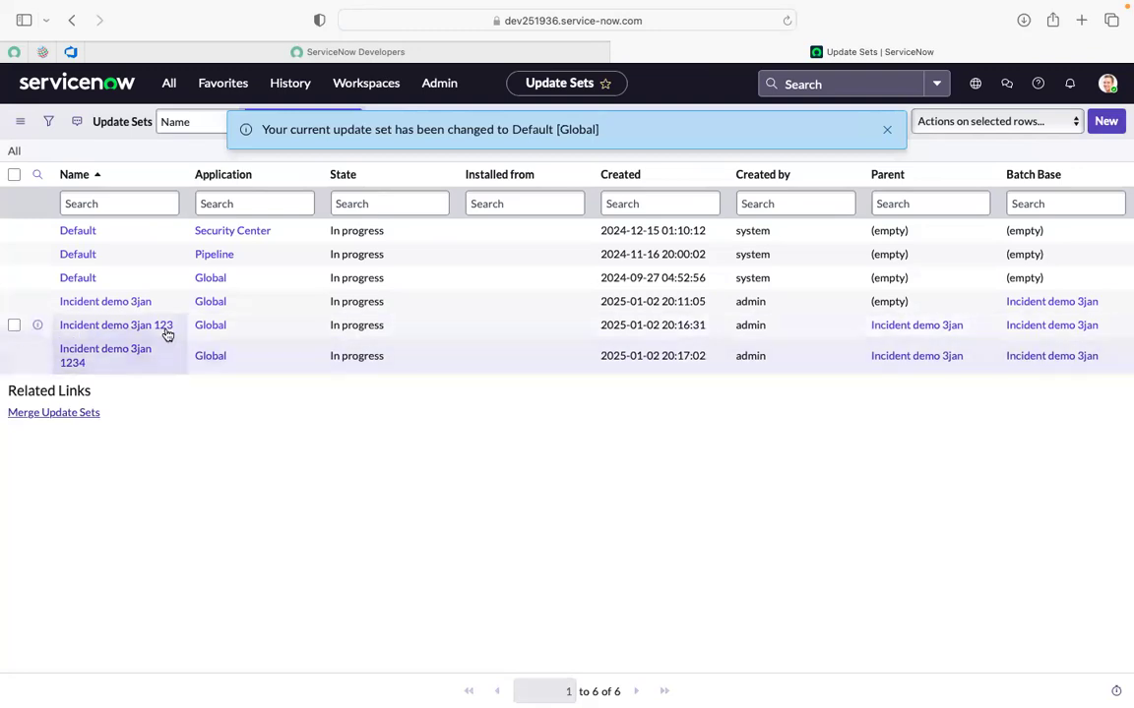
# Open both child sets in new tabs, then set 'Incident demo 3jan 123' to Complete and save.
pyautogui.keyDown('super'); pyautogui.click(155, 333); pyautogui.keyUp('super')
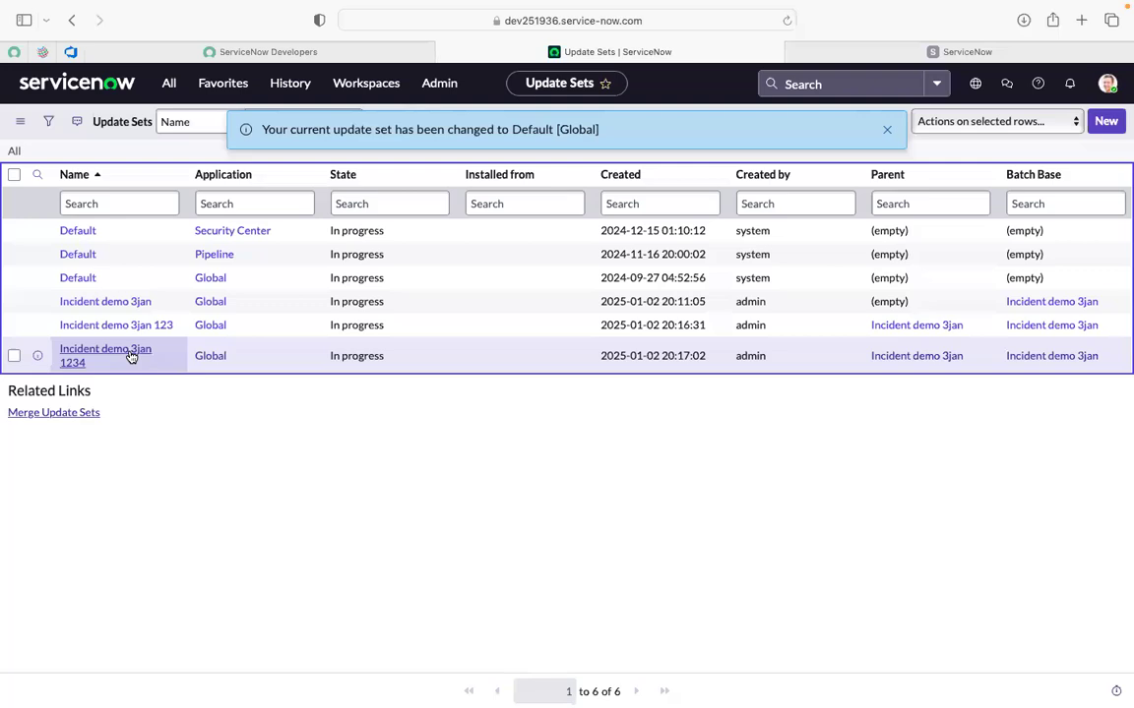
pyautogui.keyDown('super'); pyautogui.click(131, 356); pyautogui.keyUp('super')
pyautogui.click(762, 55)
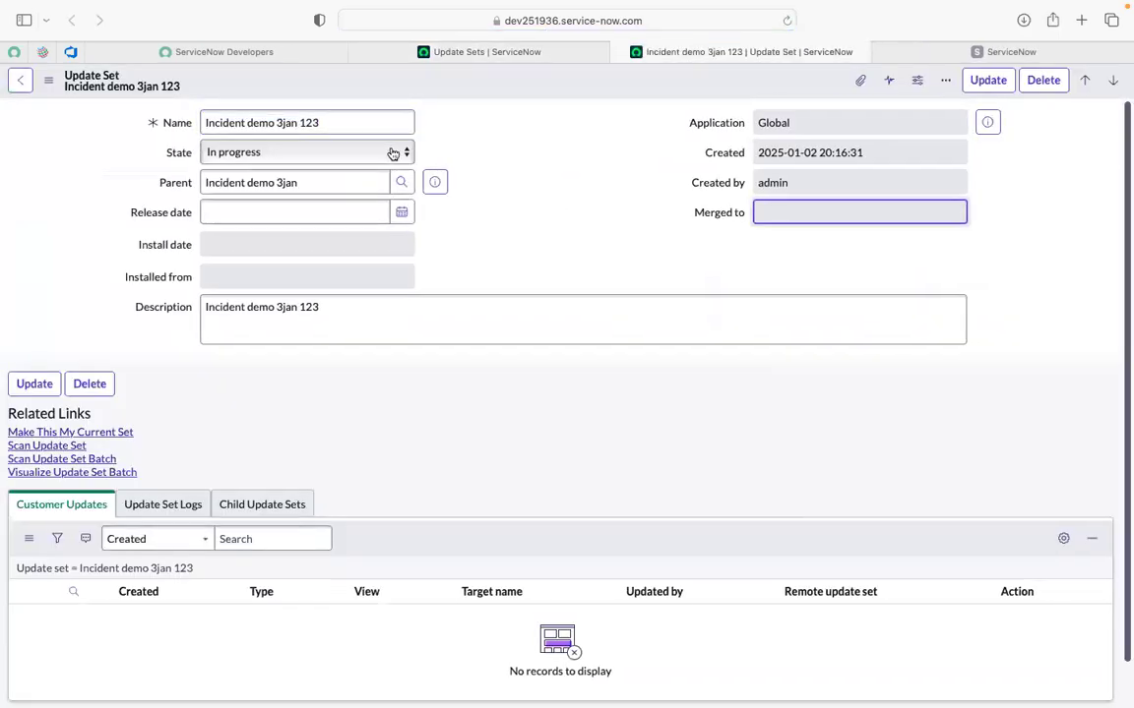
pyautogui.click(362, 155)
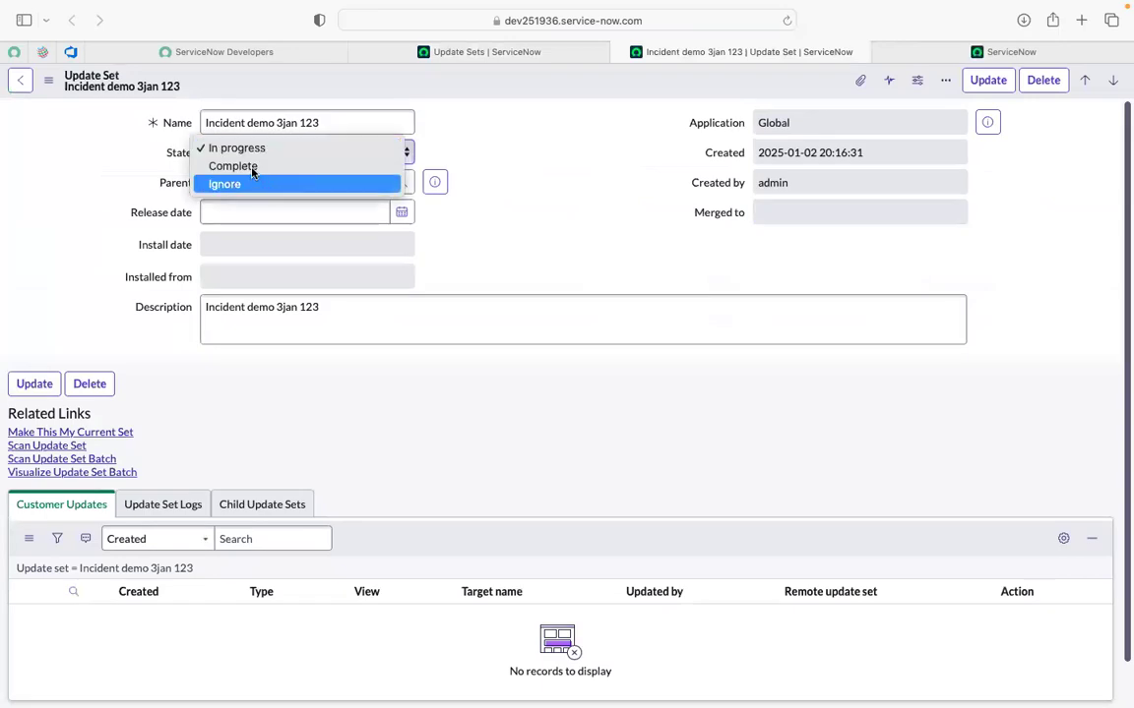
pyautogui.click(248, 167)
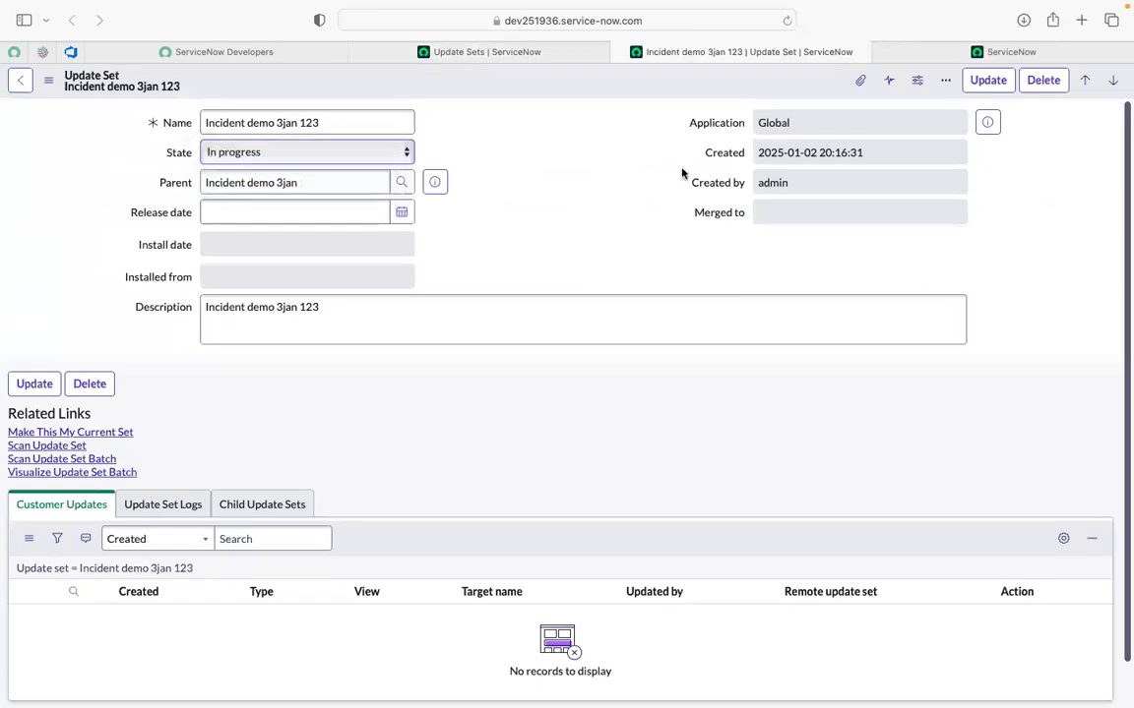
pyautogui.rightClick(759, 82)
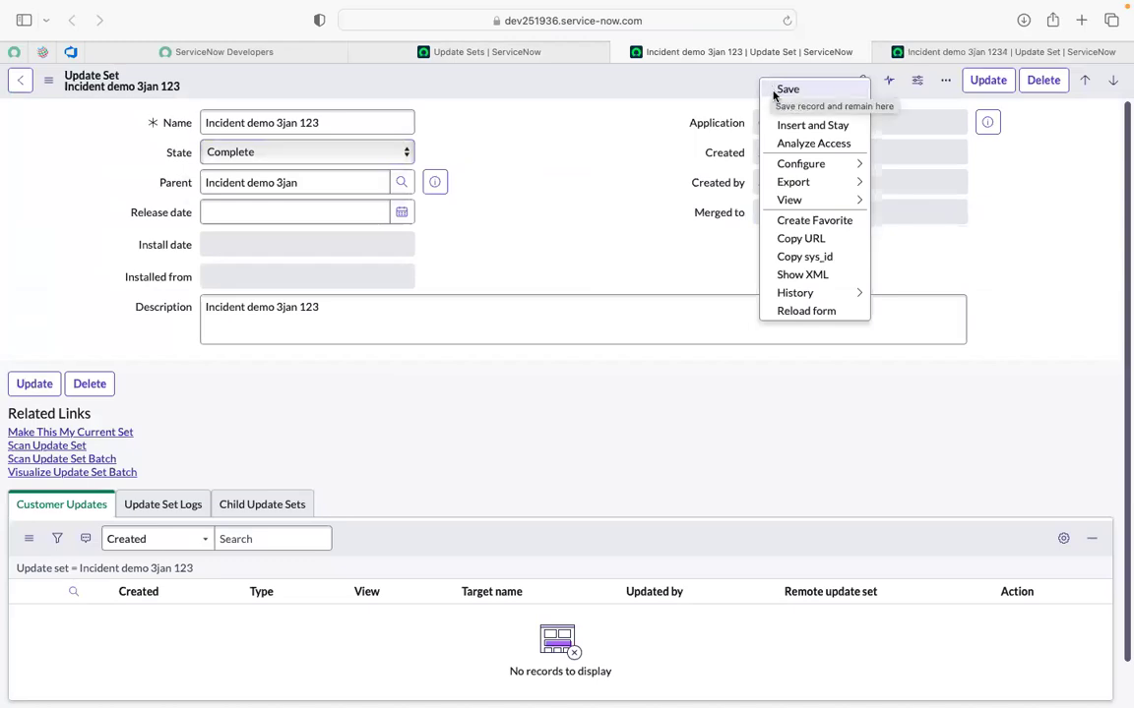
pyautogui.click(787, 89)
# Set 'Incident demo 3jan 1234' to Complete and save it.
pyautogui.click(919, 54)
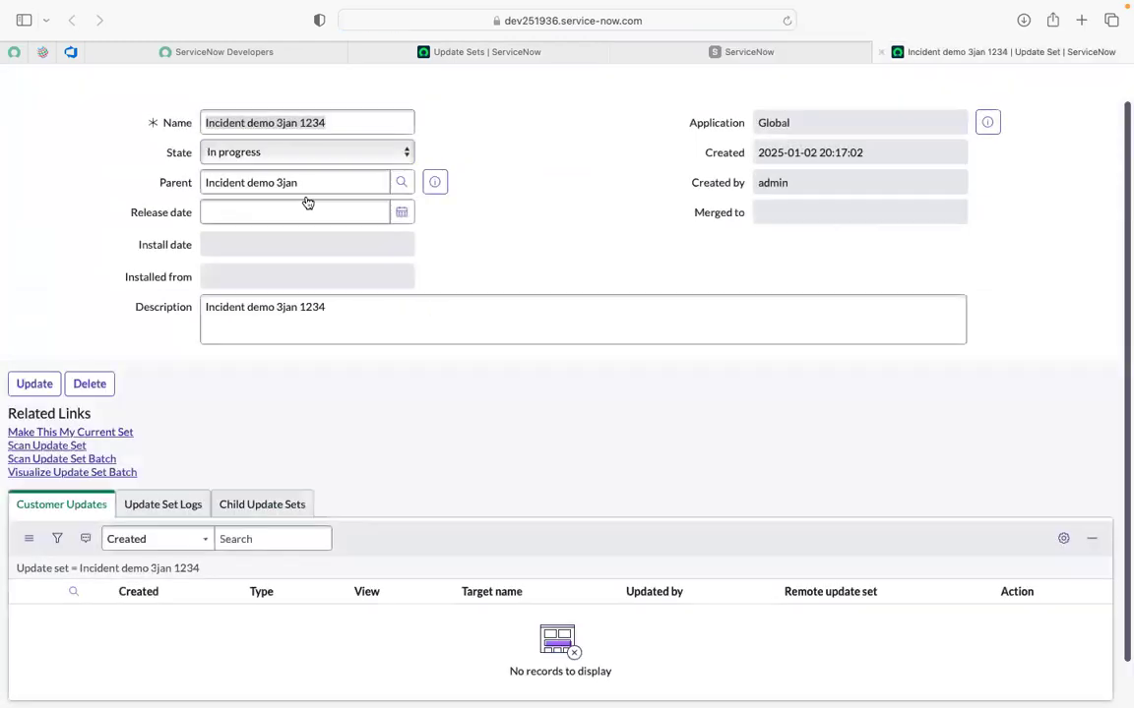
pyautogui.click(308, 155)
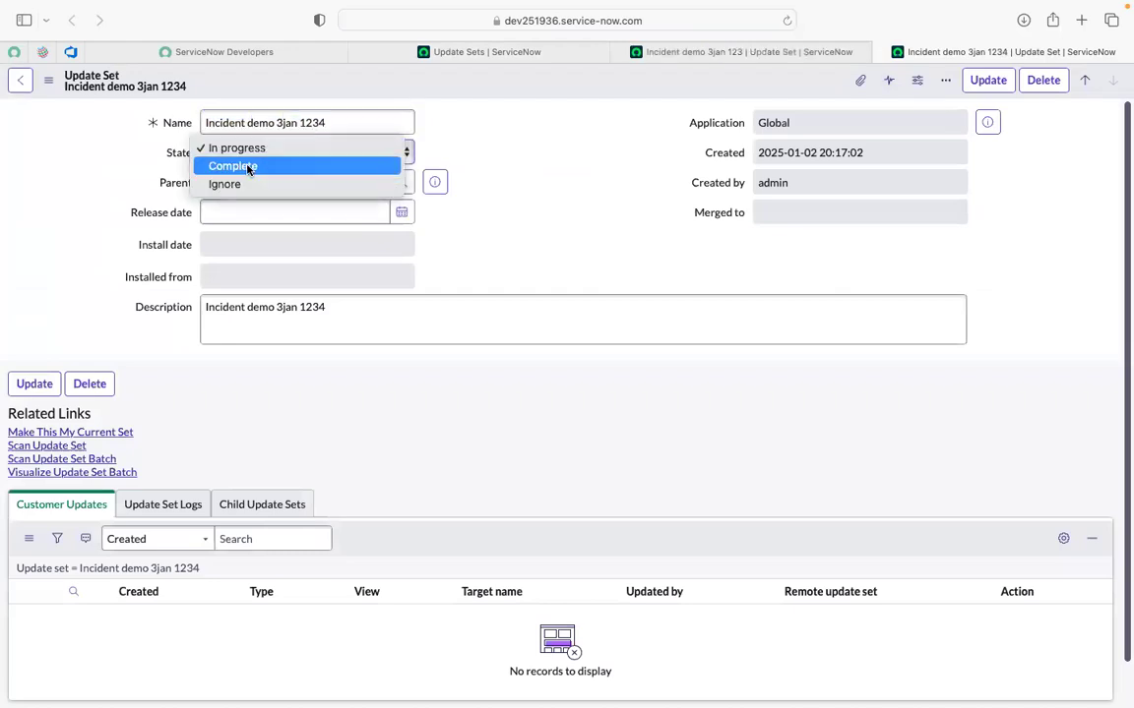
pyautogui.click(259, 166)
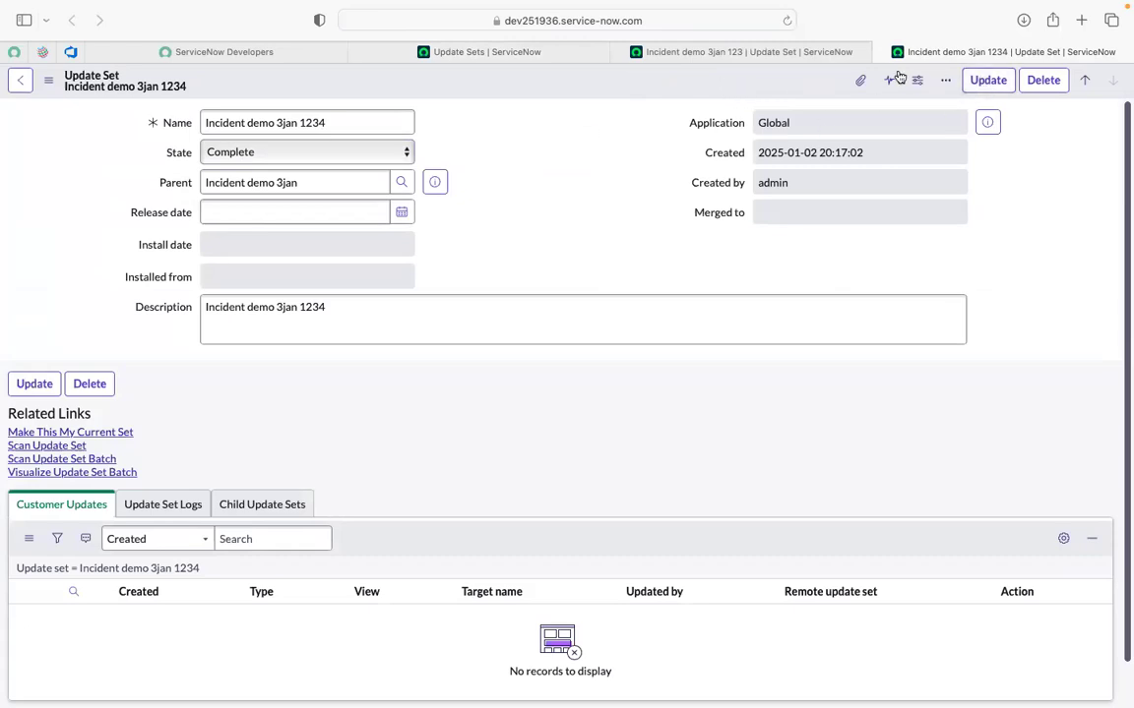
pyautogui.click(1000, 86)
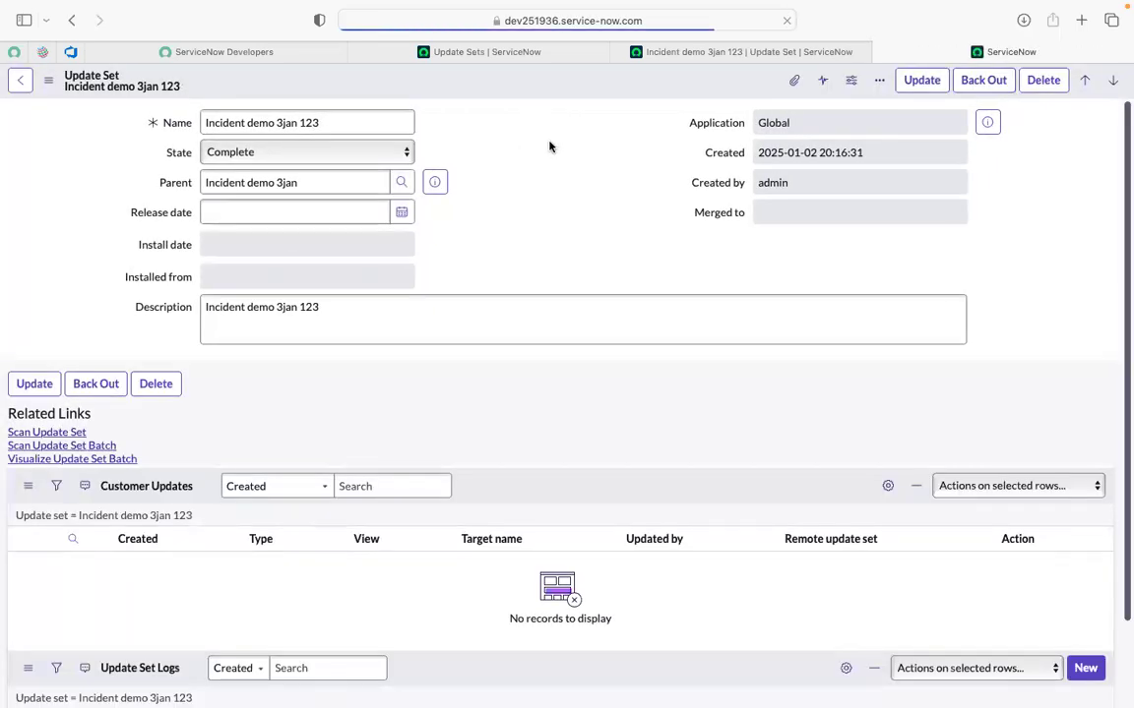
# Close both child update set tabs and reload the Update Sets list.
pyautogui.moveTo(498, 51)
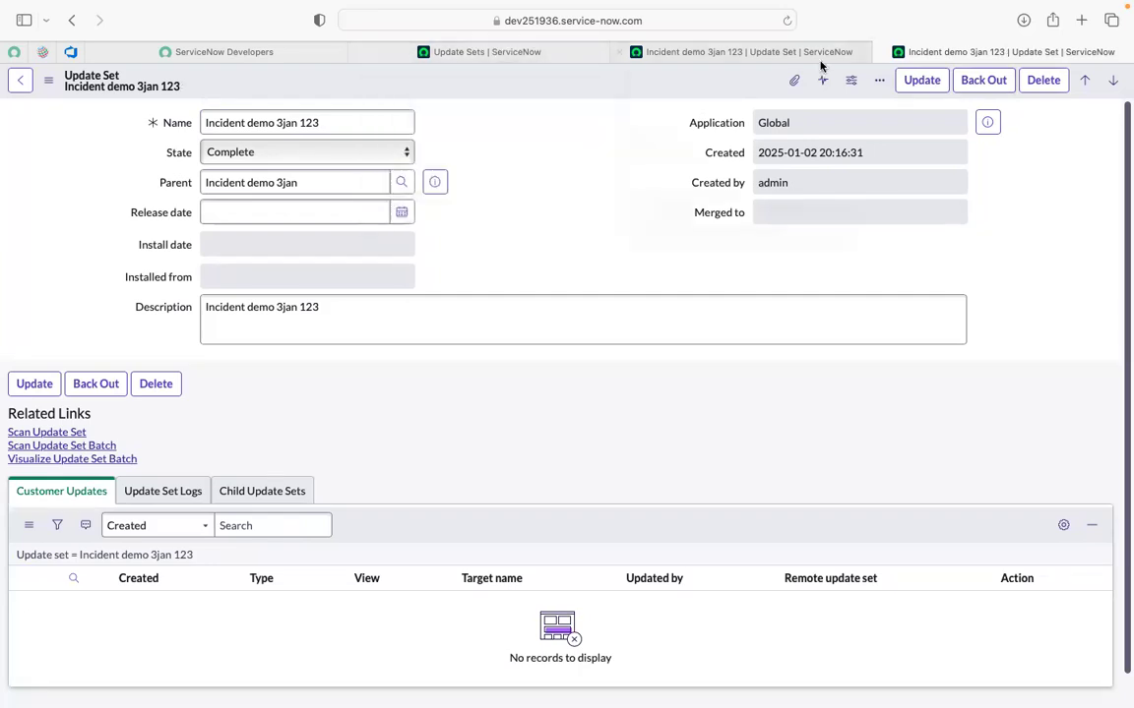
pyautogui.click(883, 52)
pyautogui.click(792, 51)
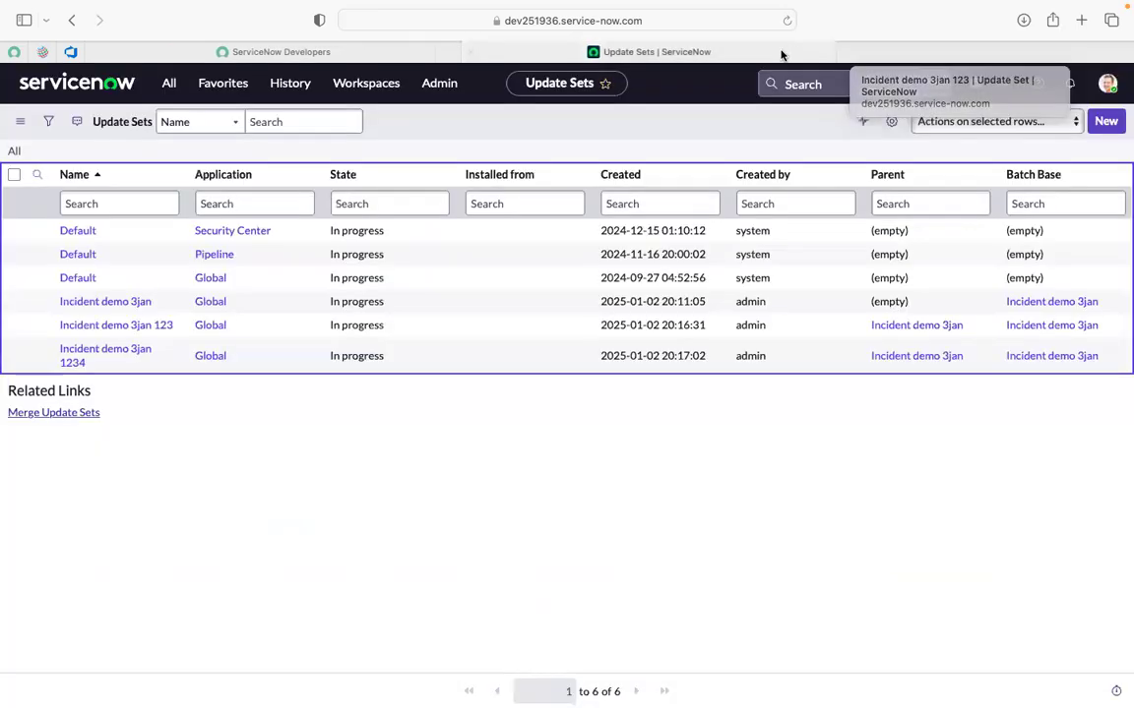
pyautogui.click(786, 21)
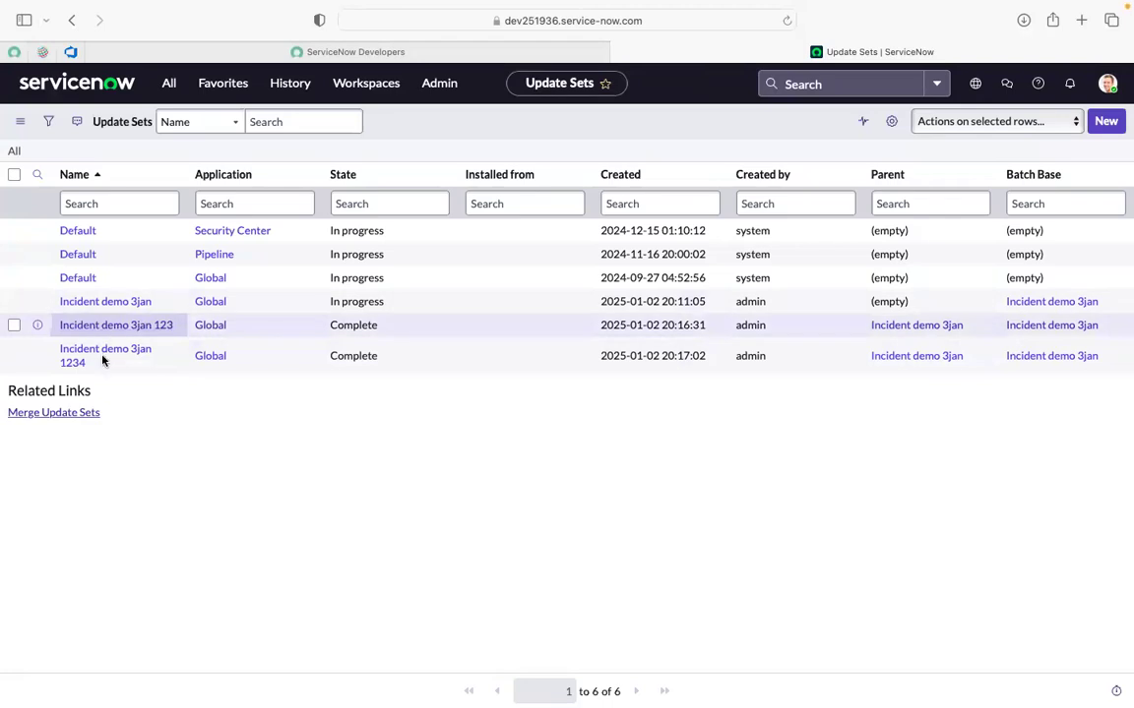
# Open the 'Incident demo 3jan' update set in a new background tab.
pyautogui.keyDown('super'); pyautogui.click(131, 304); pyautogui.keyUp('super')
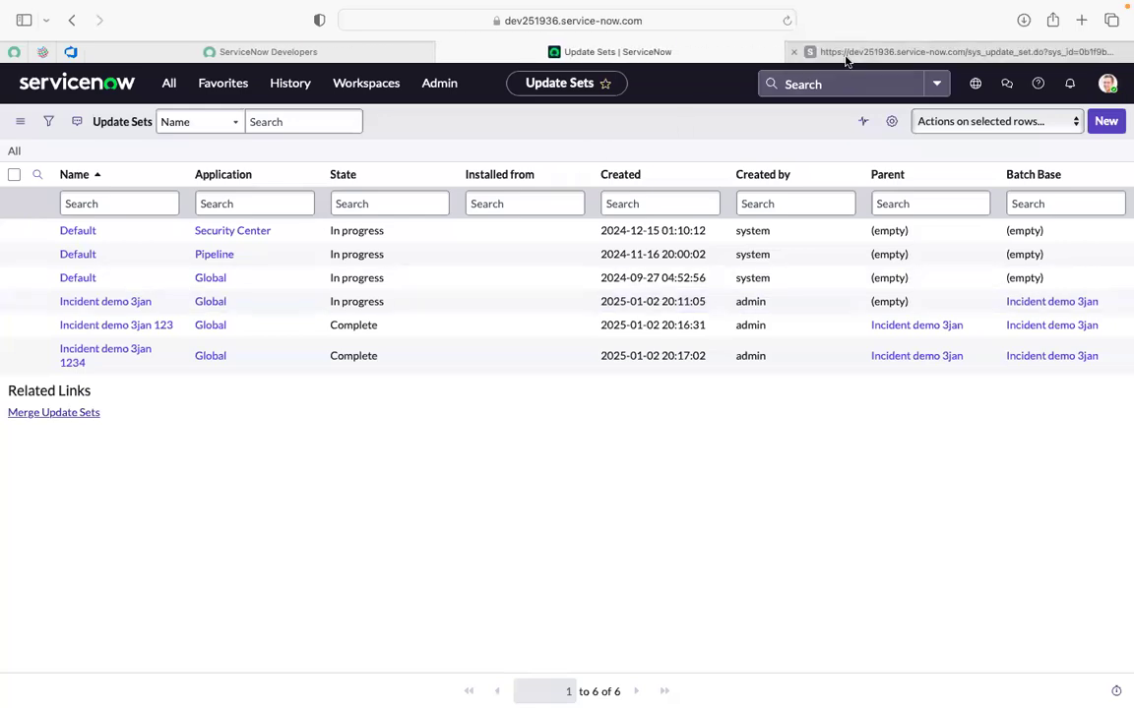
# Show the Child Update Sets related list on the 'Incident demo 3jan' record.
pyautogui.click(844, 61)
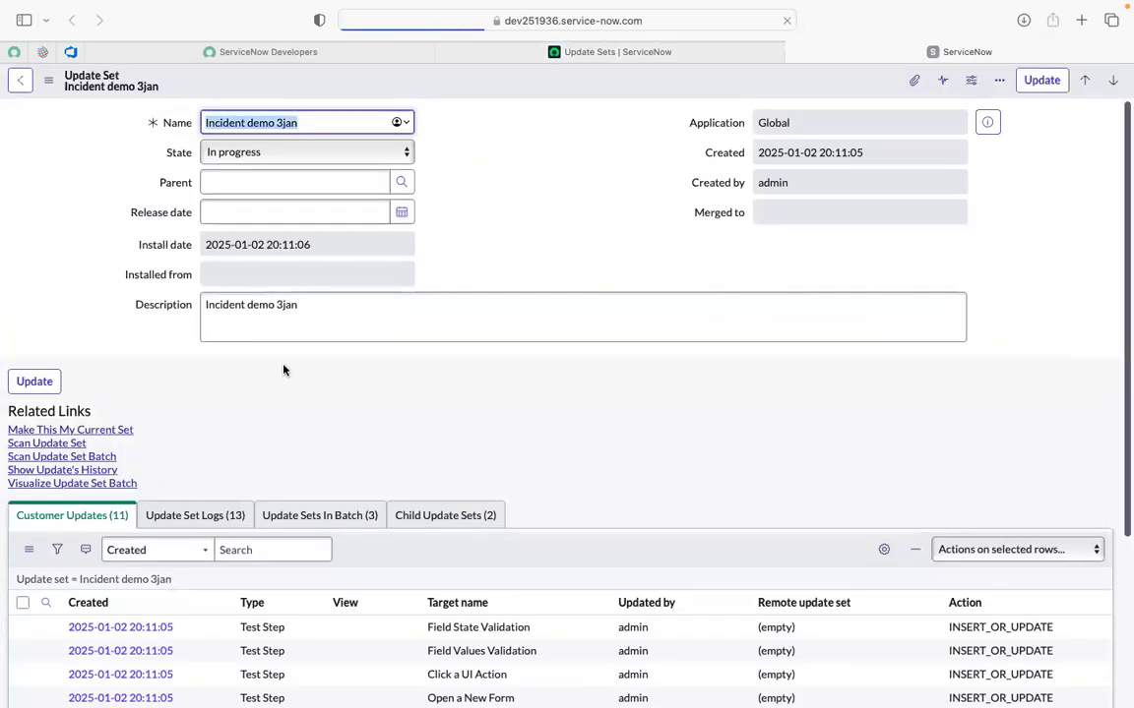
pyautogui.scroll(-1, 283, 370)
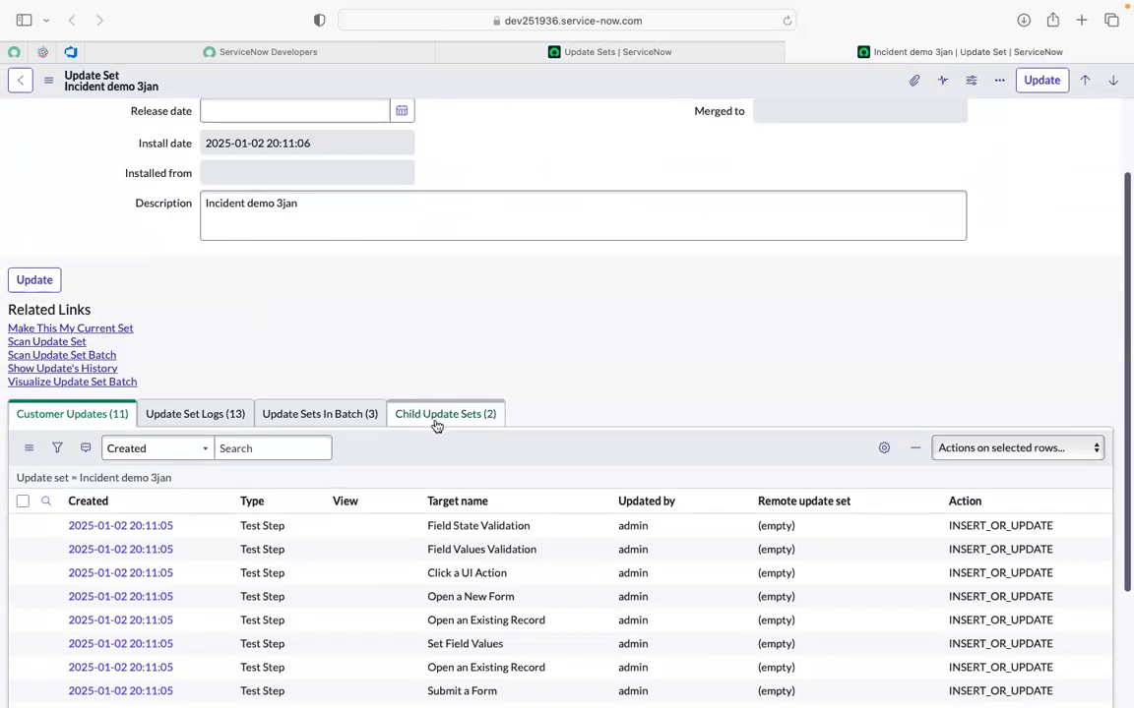
pyautogui.click(437, 425)
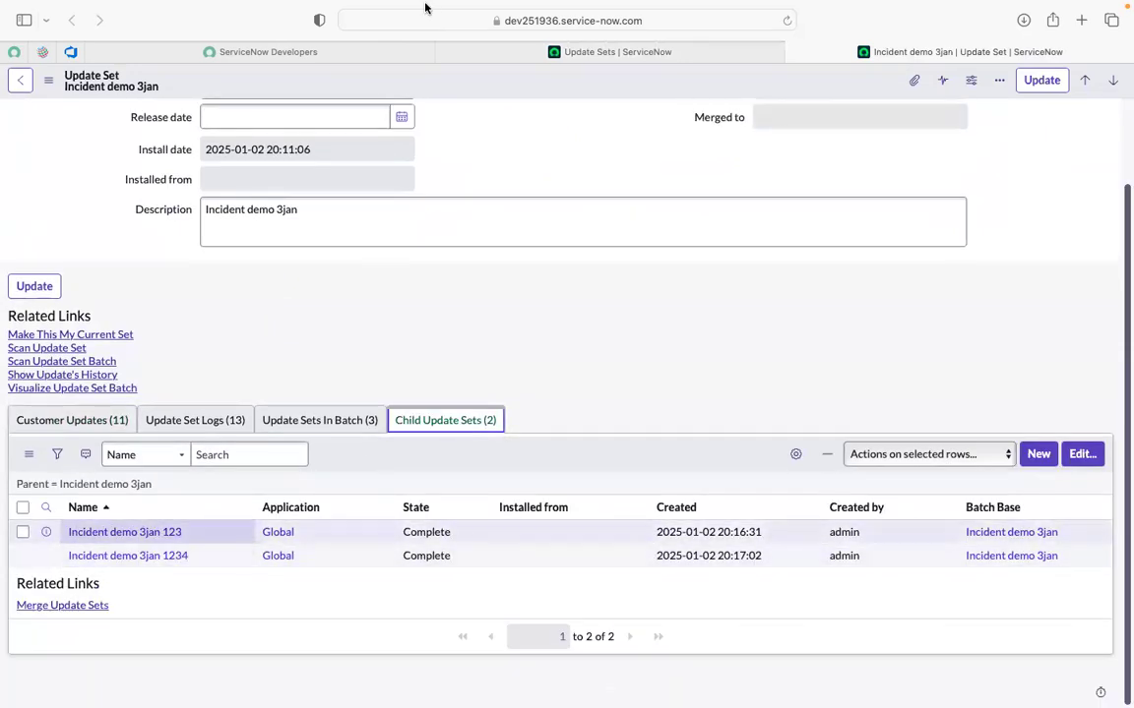
pyautogui.scroll(1, 250, 333)
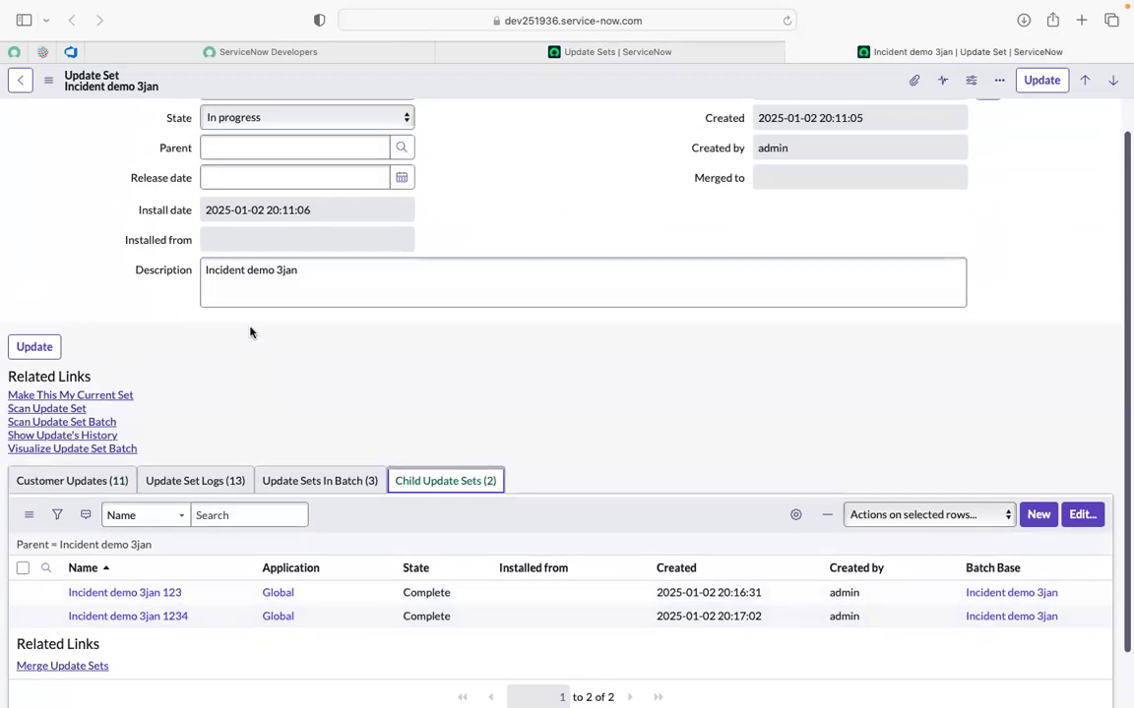
pyautogui.scroll(1, 250, 332)
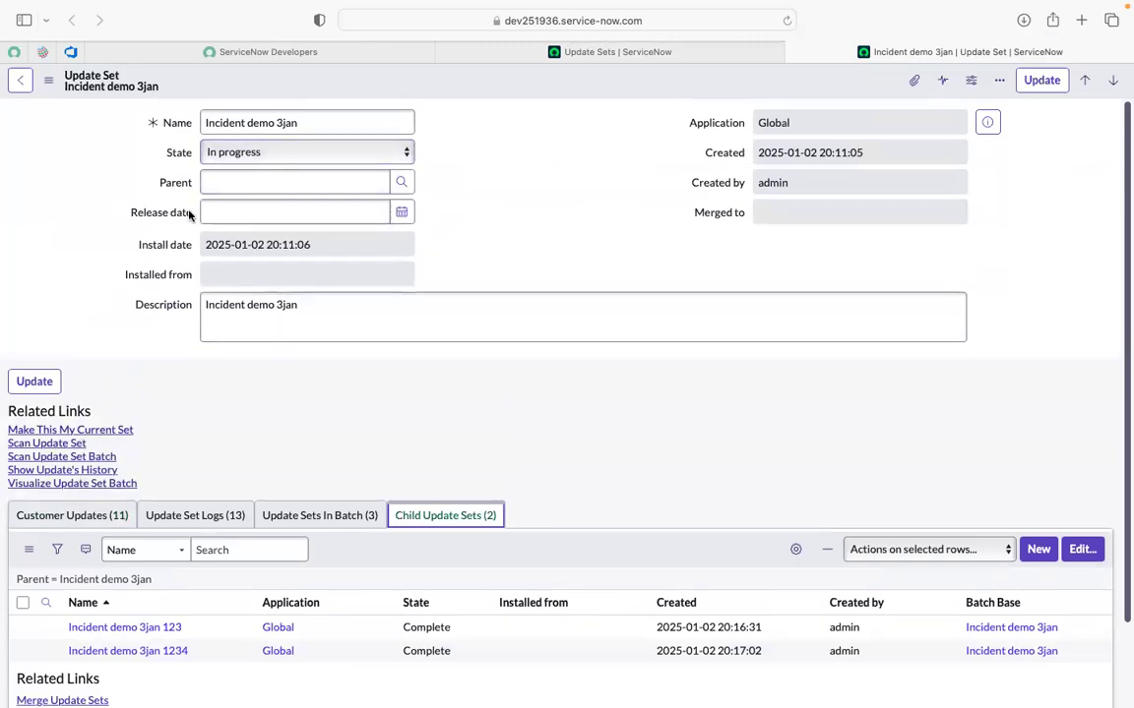
# Compare with the Update Sets list, then close the 'Incident demo 3jan' record tab.
pyautogui.click(606, 51)
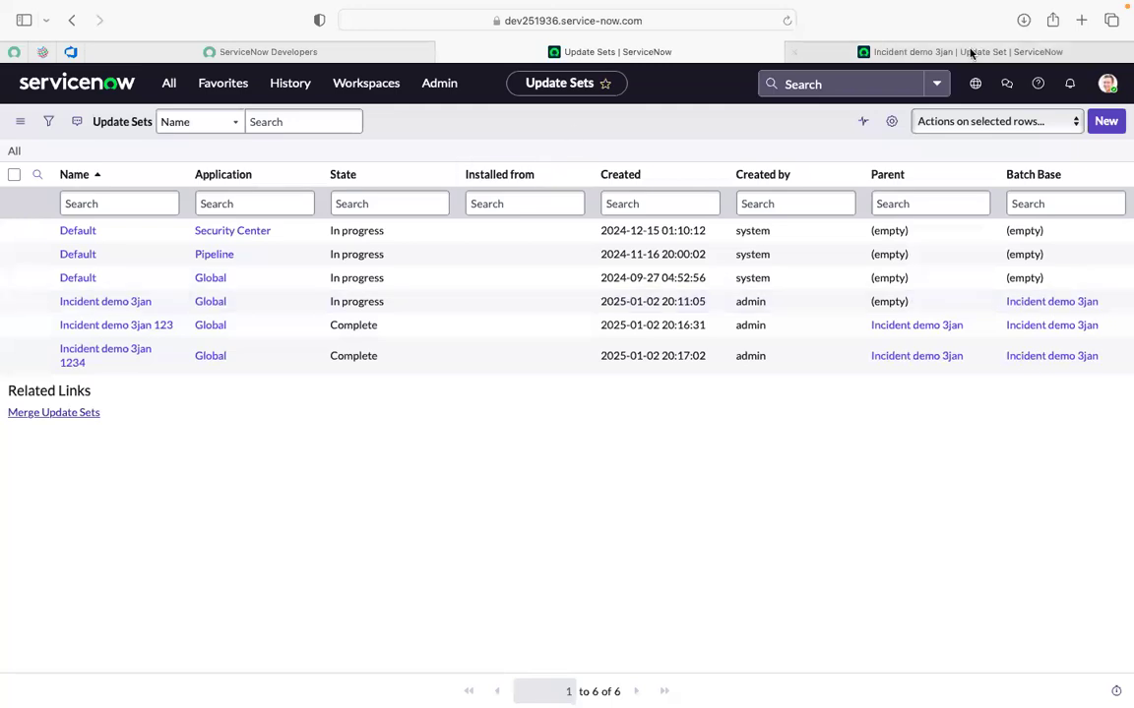
pyautogui.click(918, 54)
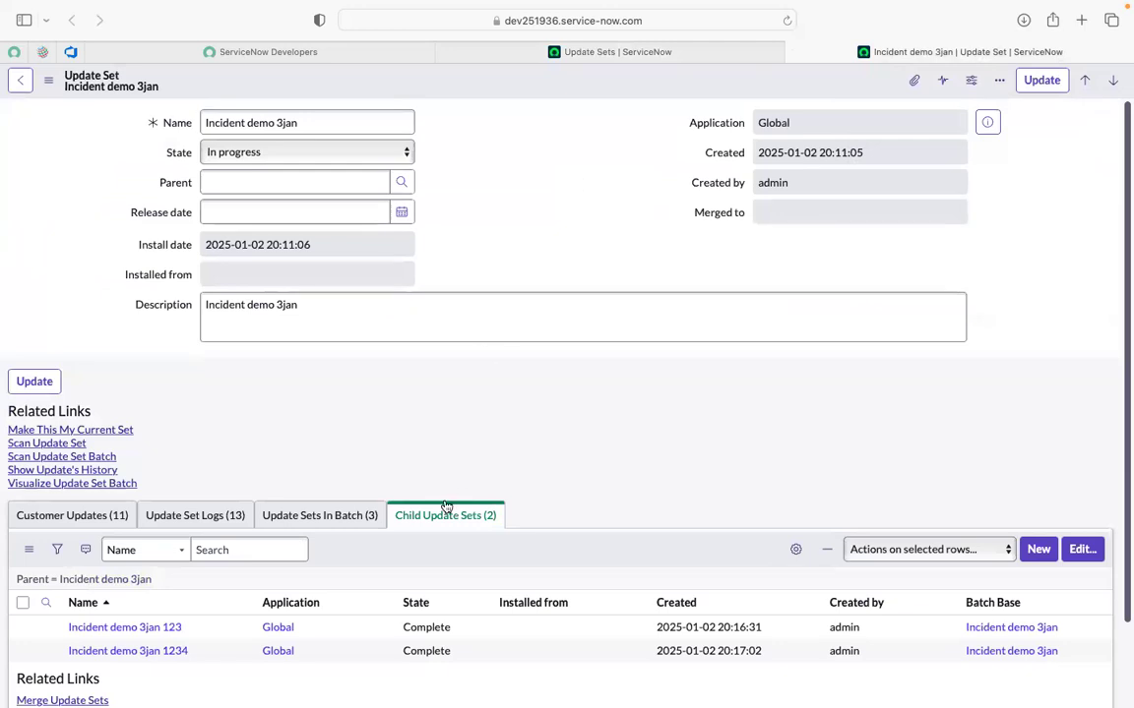
pyautogui.scroll(-1, 439, 365)
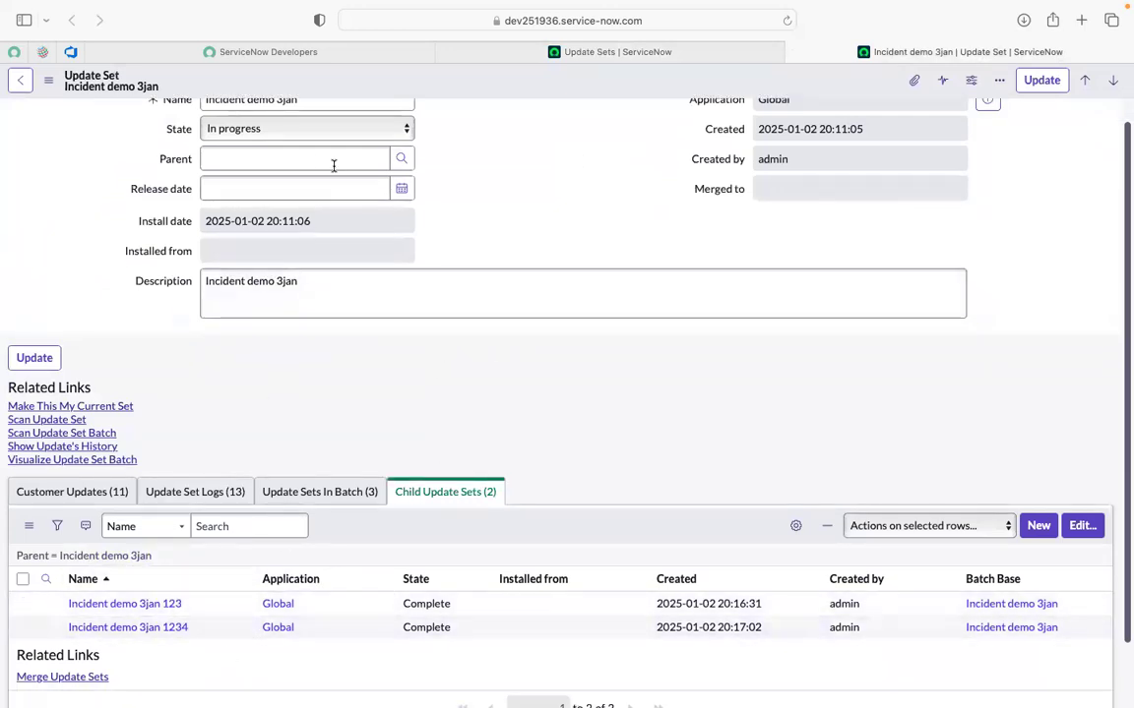
pyautogui.scroll(1, 554, 173)
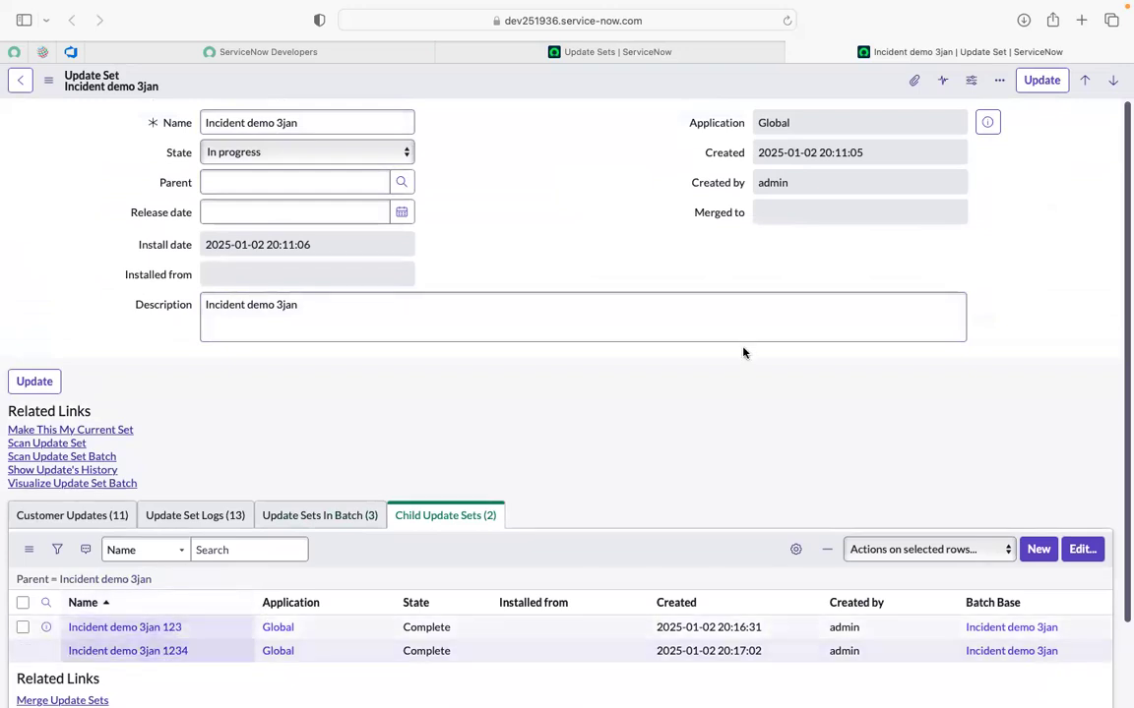
pyautogui.scroll(-2, 547, 413)
pyautogui.scroll(2, 544, 463)
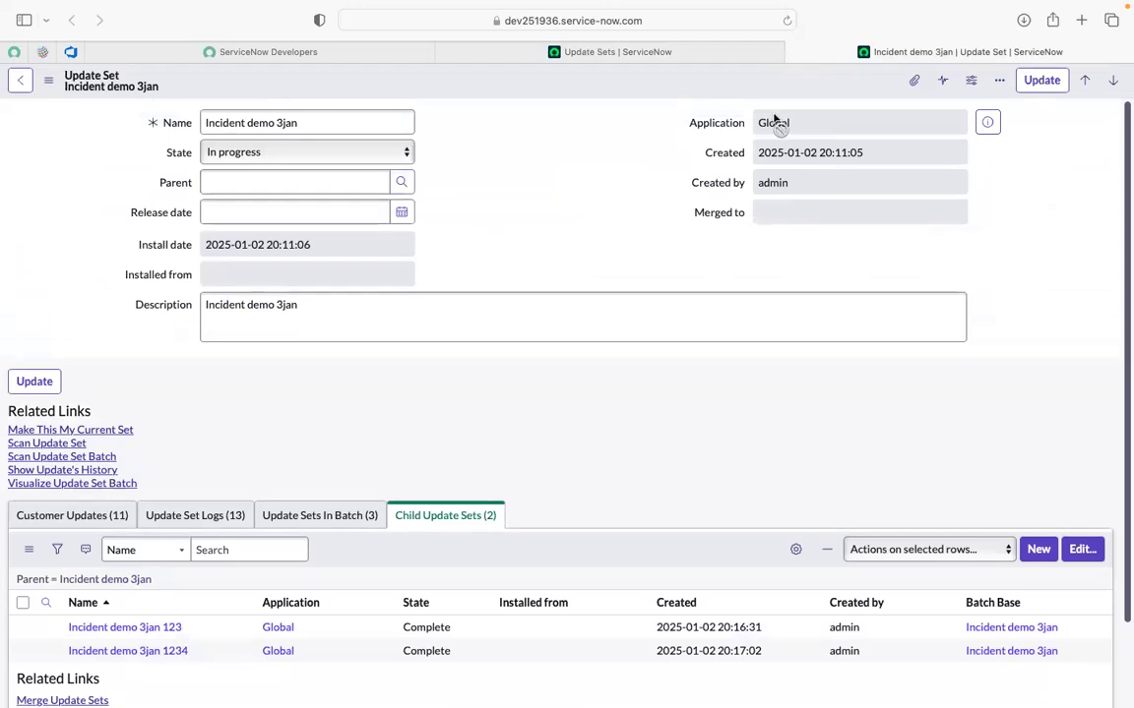
pyautogui.click(792, 54)
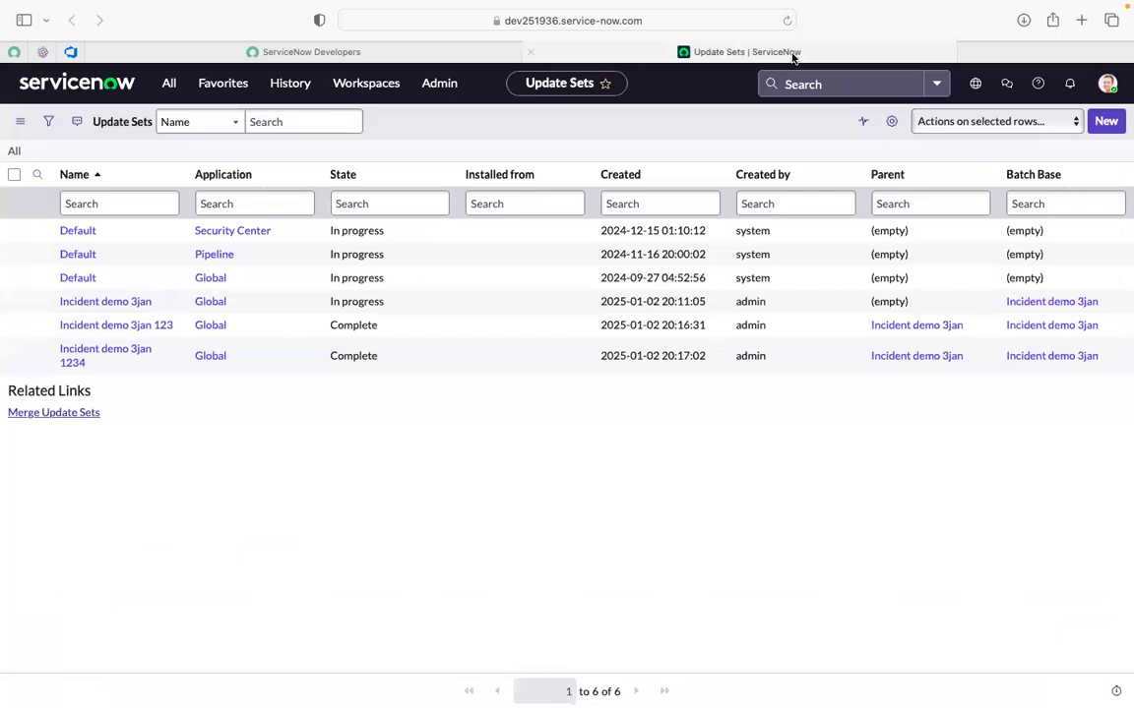
# Close the Update Sets tab and start the developer instance via Start Building on the portal.
pyautogui.click(620, 54)
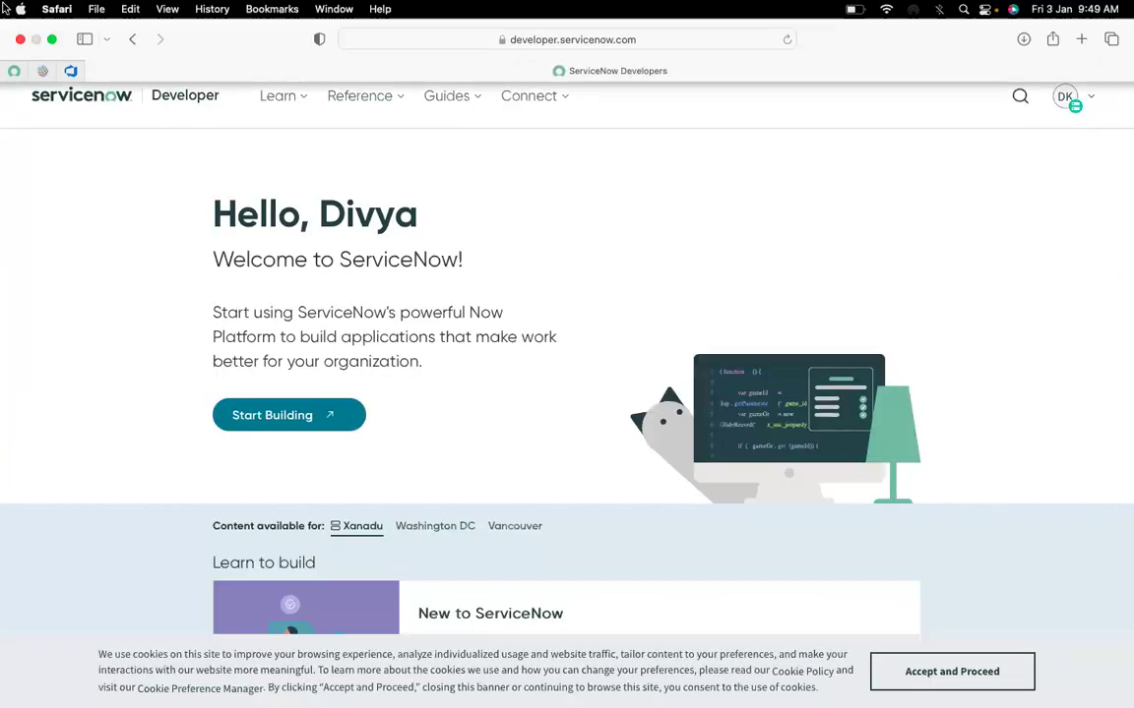
pyautogui.click(83, 38)
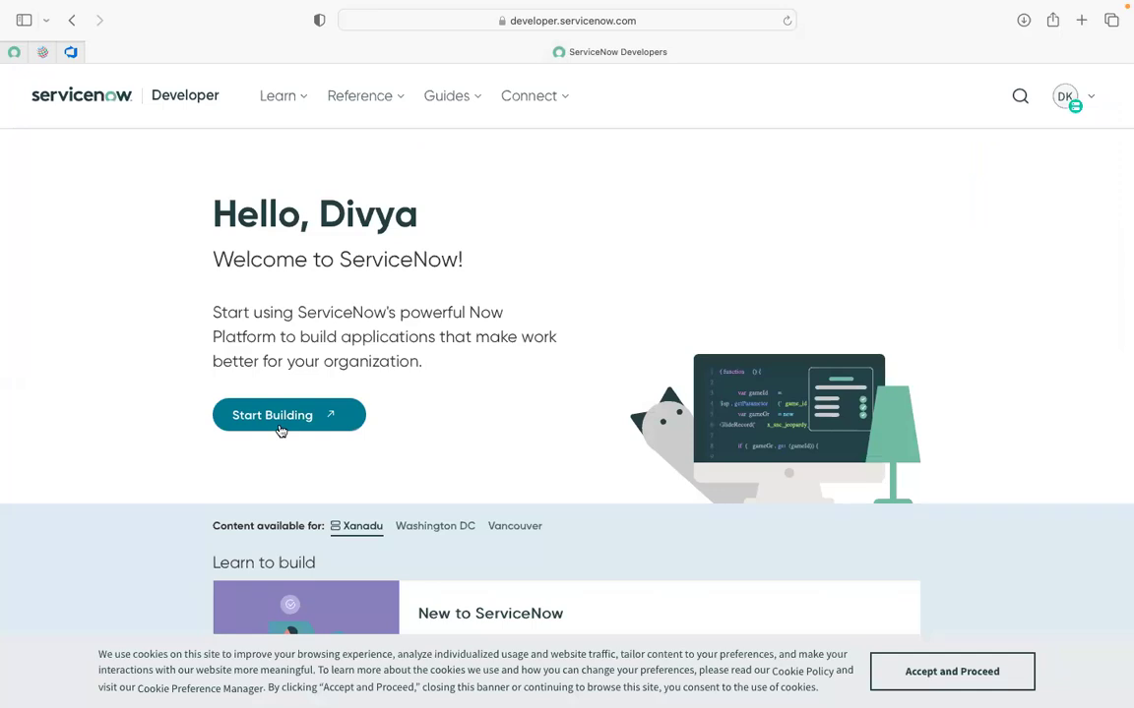
pyautogui.click(282, 429)
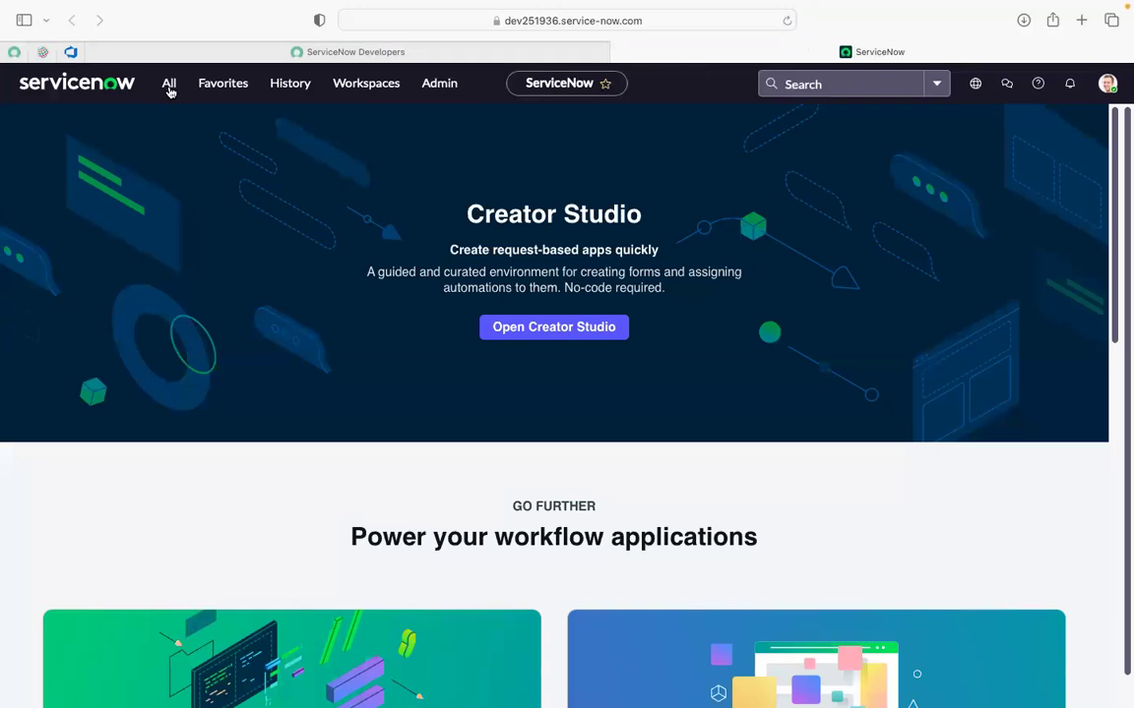
# Filter the navigator for ATF and open Automated Test Framework > Tests in a new tab.
pyautogui.click(169, 87)
pyautogui.write('atf')
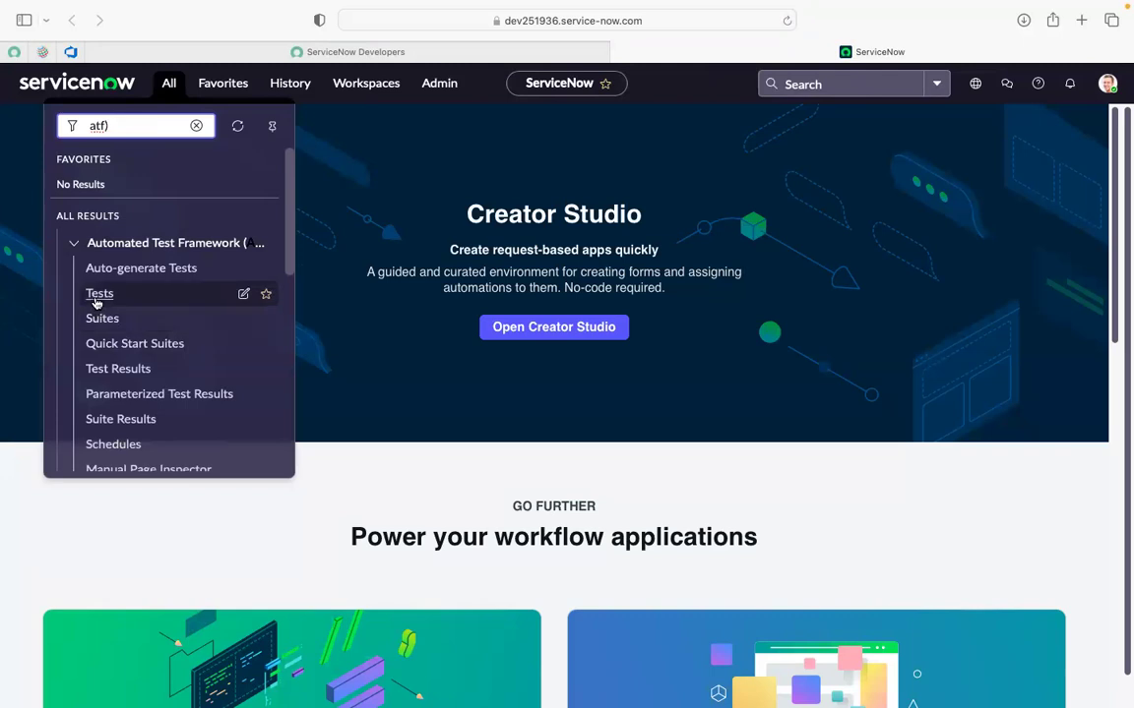
pyautogui.keyDown('super'); pyautogui.click(96, 301); pyautogui.keyUp('super')
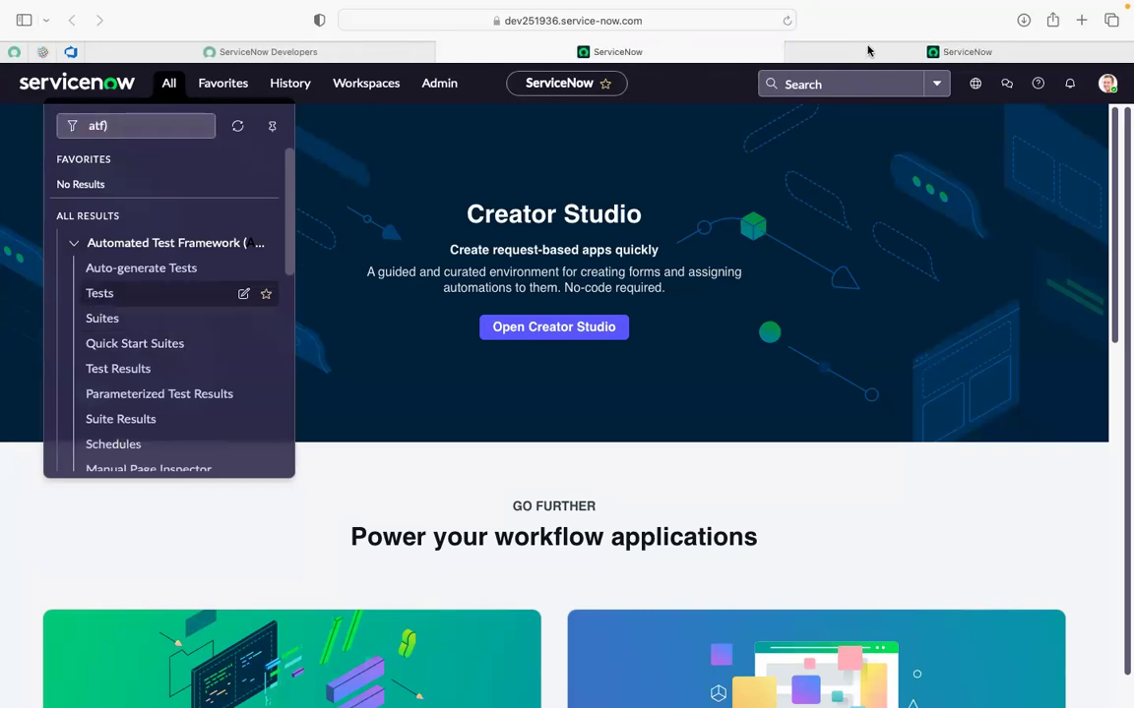
pyautogui.click(866, 50)
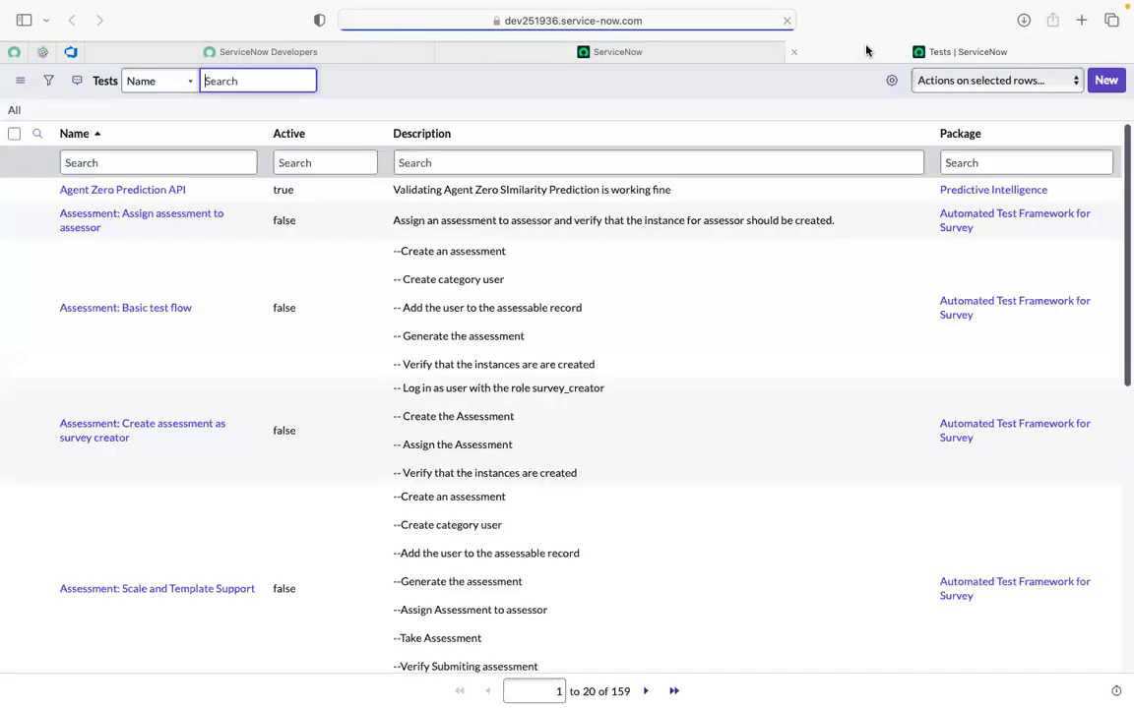
# Filter the Tests list Name column by '*incident demo', leaving only 'incident demo 16 dec.'.
pyautogui.click(85, 161)
pyautogui.write('inc')
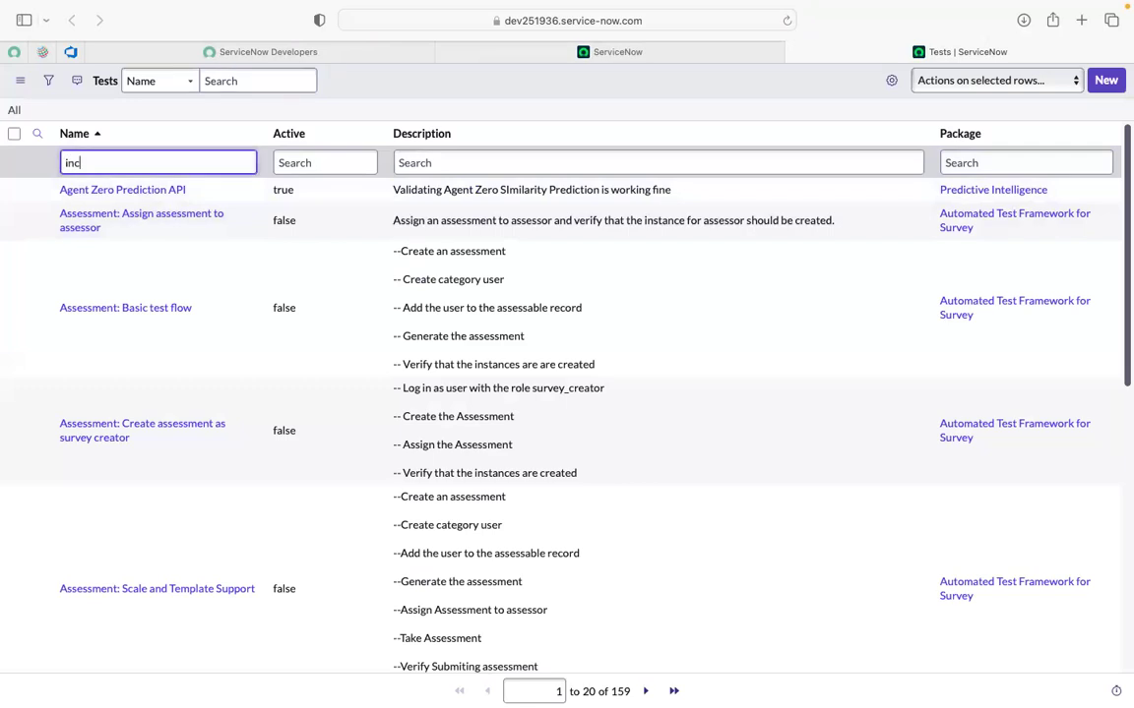
pyautogui.write('idet')
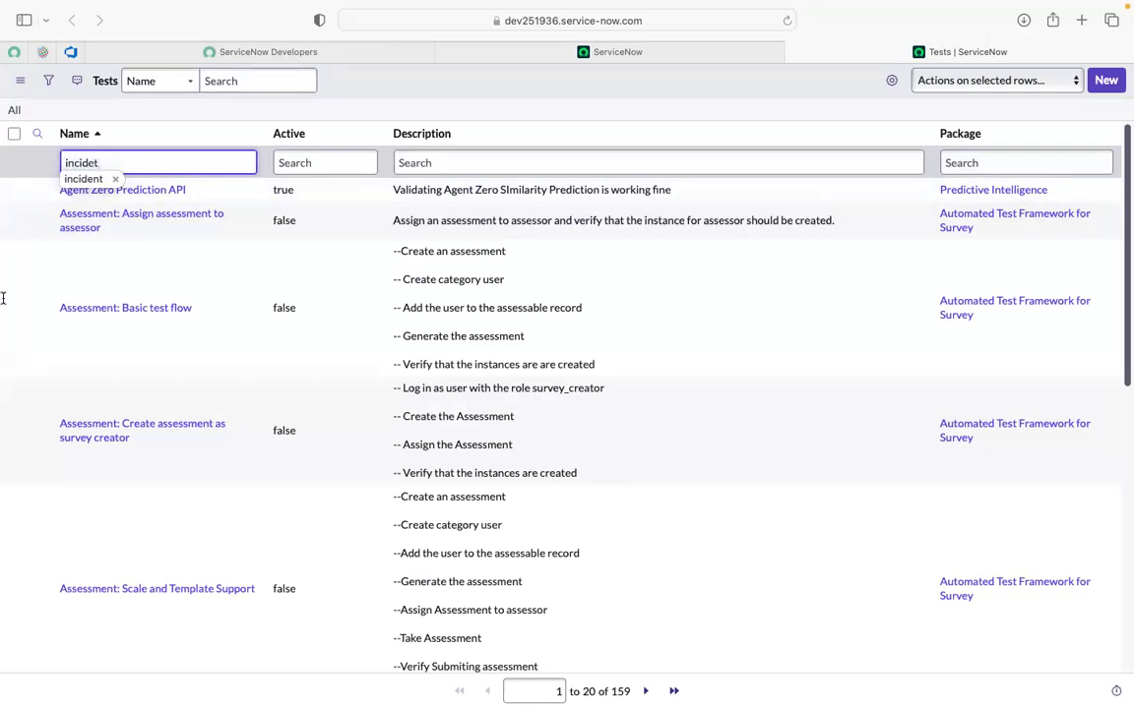
pyautogui.click(84, 179)
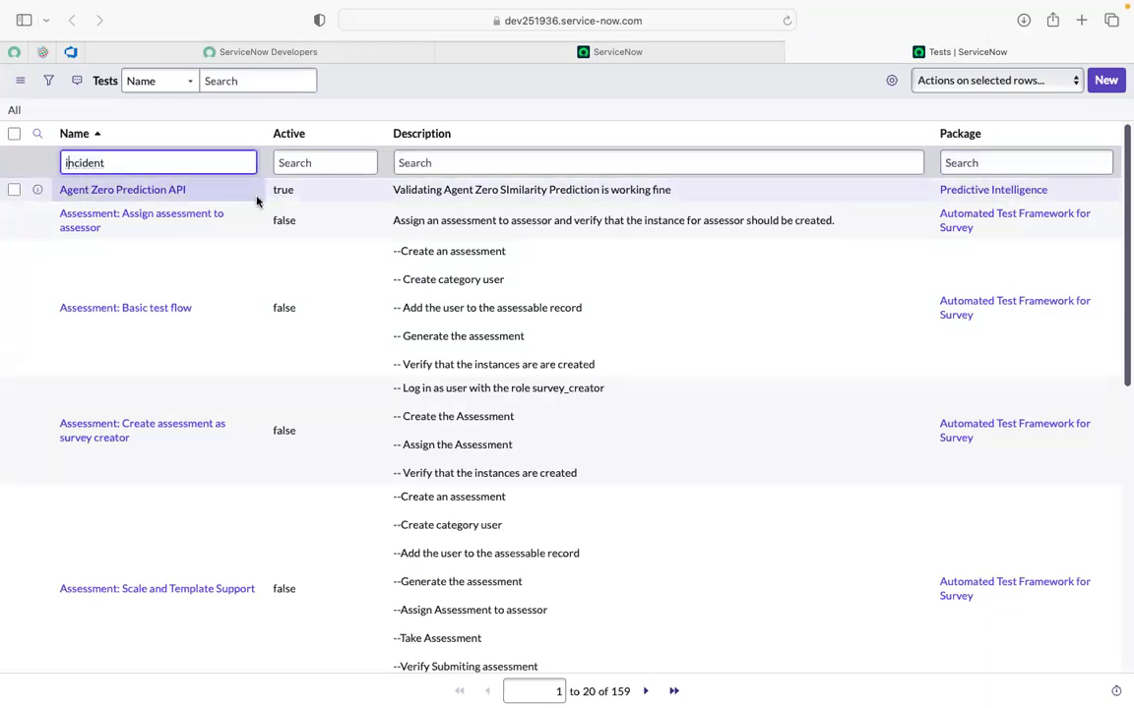
pyautogui.write('*')
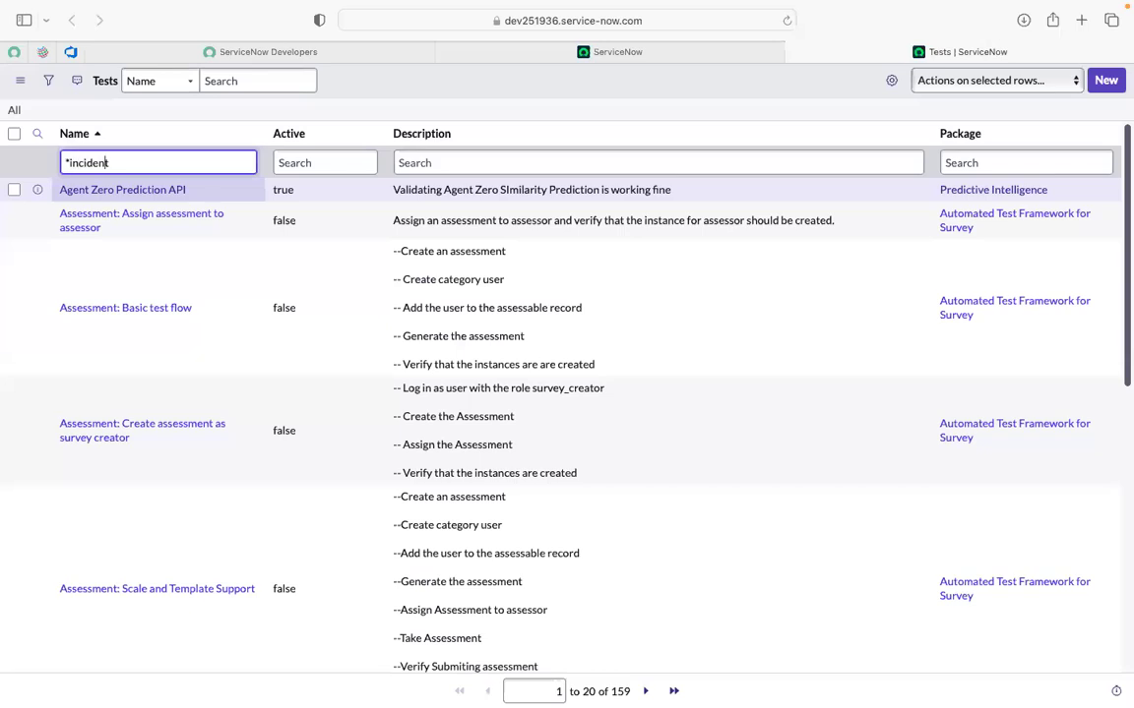
pyautogui.write(' demo')
pyautogui.press('Return')
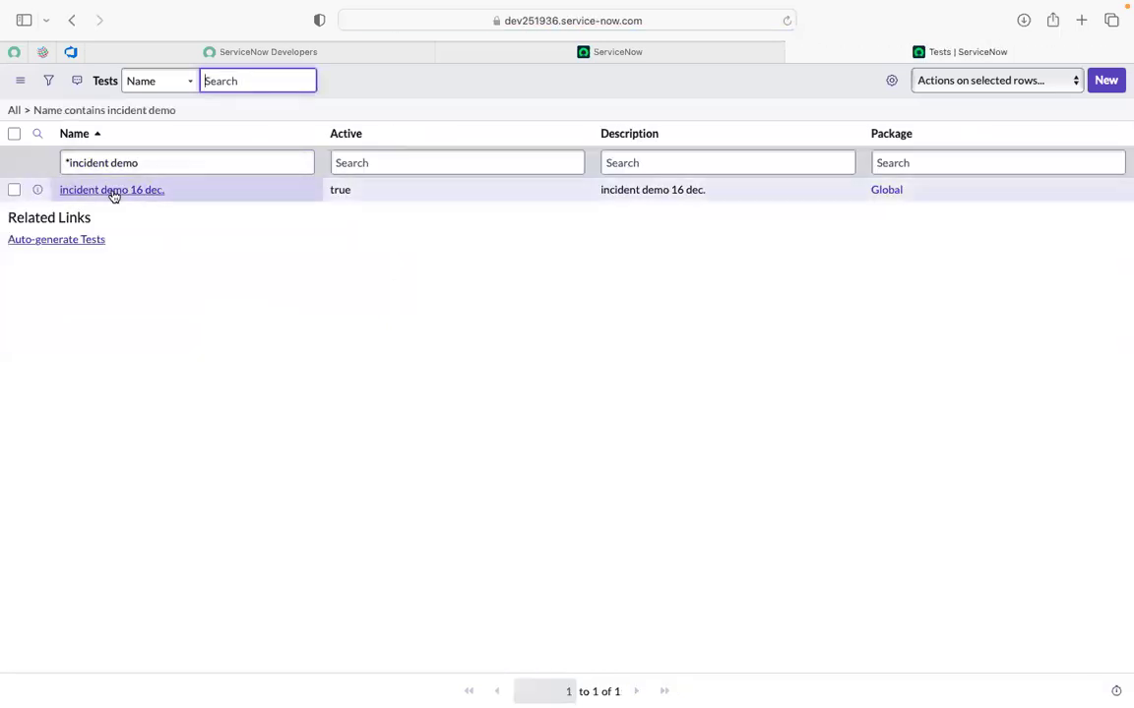
# Open 'incident demo 16 dec.' in its own tab, dismiss the running-test notice, and return to Creator Studio home.
pyautogui.keyDown('super'); pyautogui.click(113, 190); pyautogui.keyUp('super')
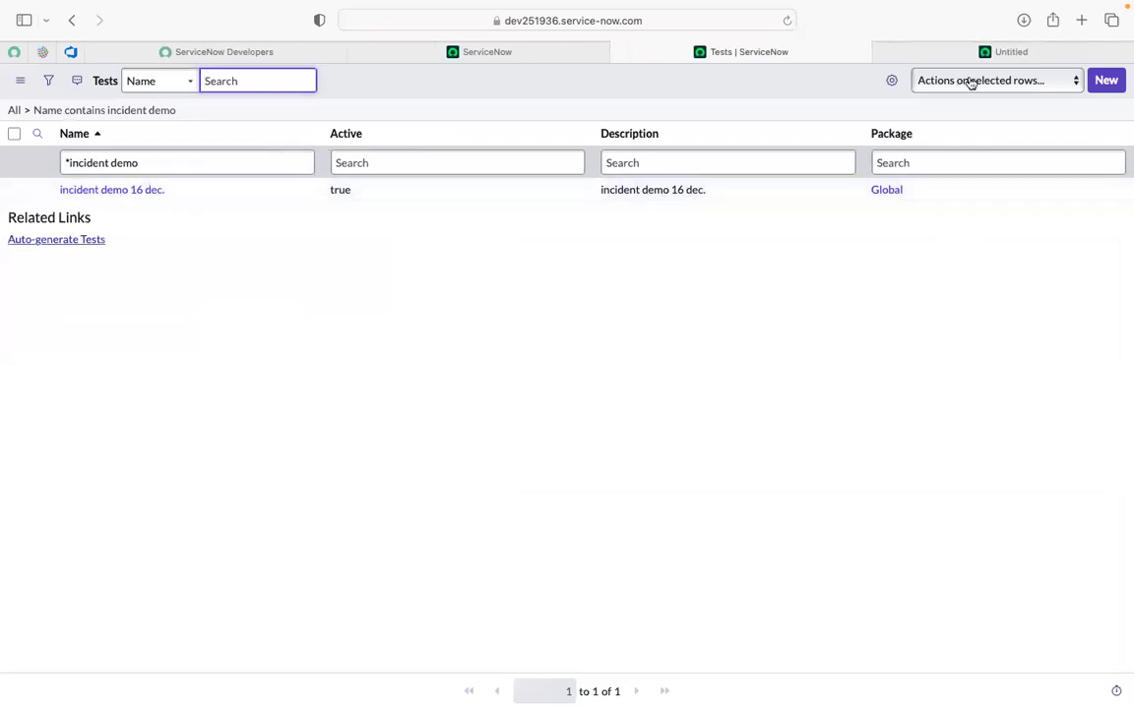
pyautogui.click(940, 55)
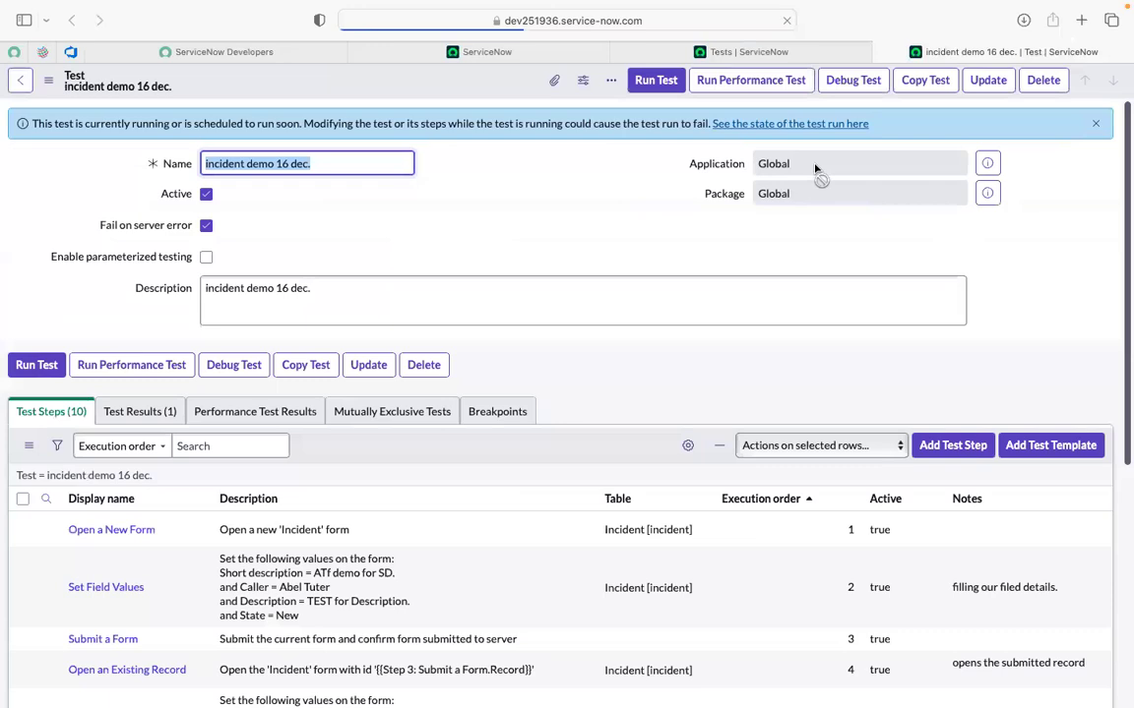
pyautogui.click(627, 174)
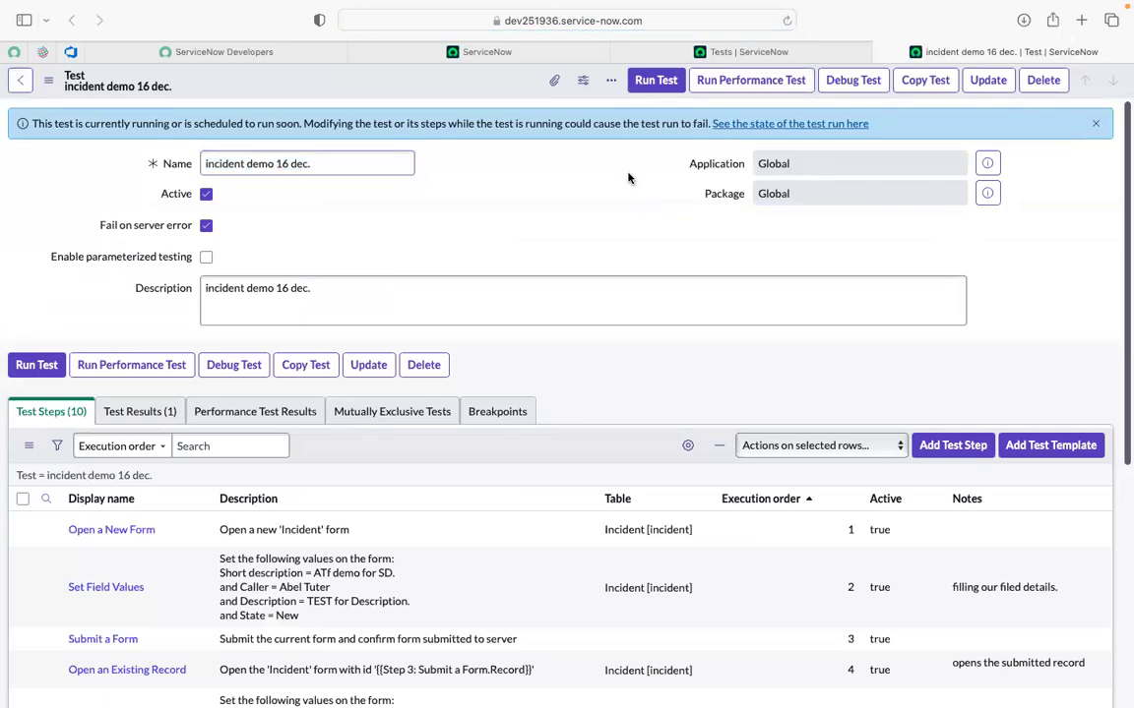
pyautogui.click(1098, 127)
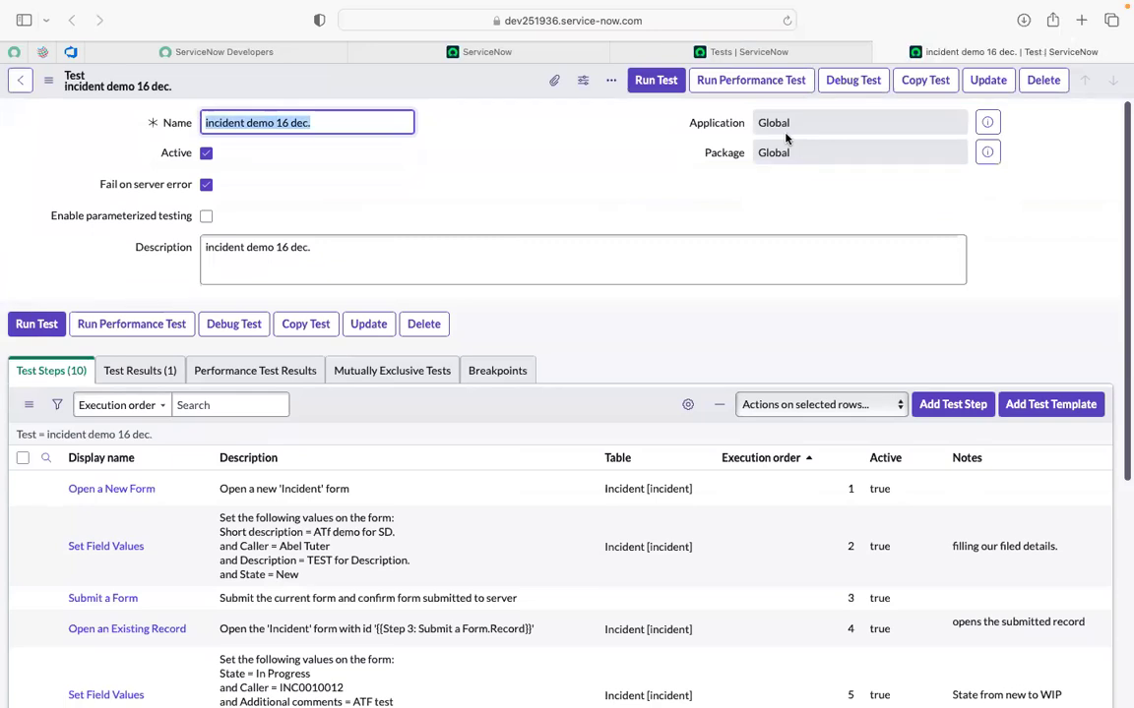
pyautogui.click(510, 58)
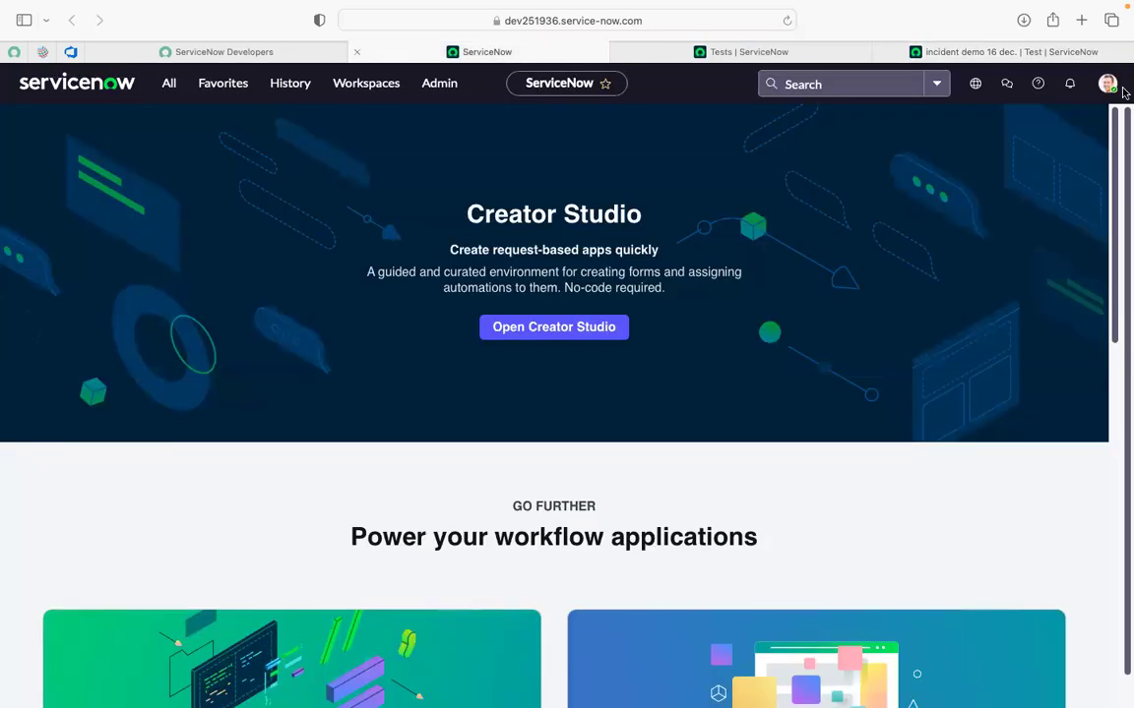
# Switch the application scope away from Global, first landing on Change Management - REST API.
pyautogui.click(975, 85)
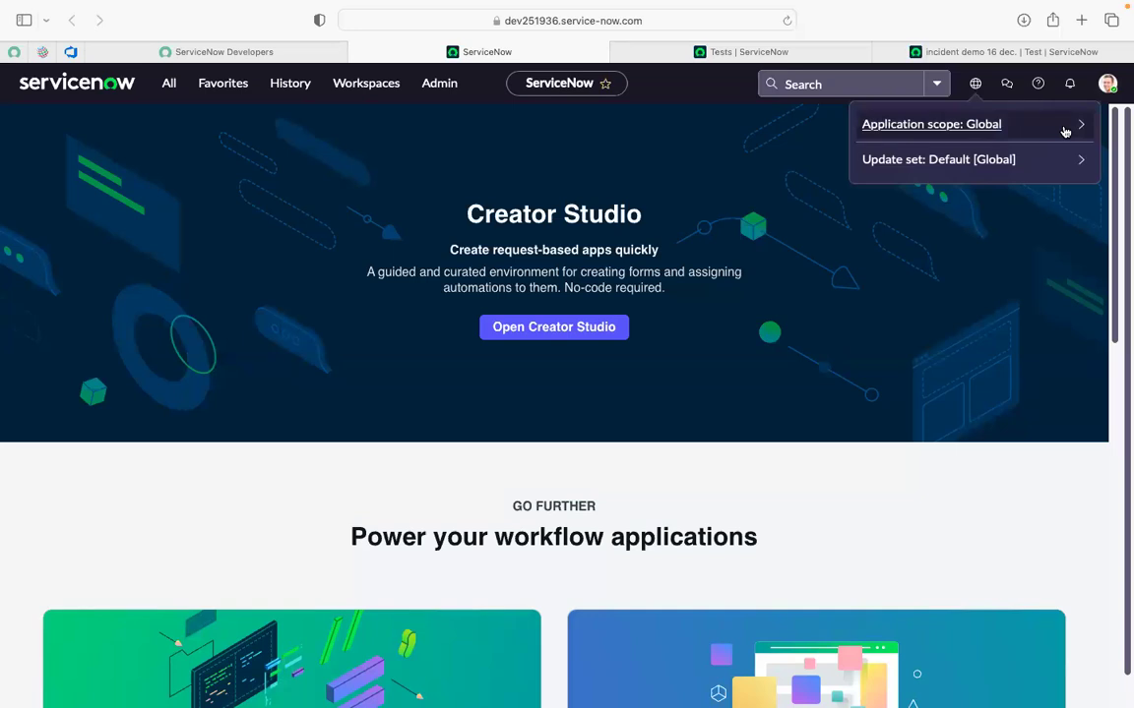
pyautogui.click(1065, 131)
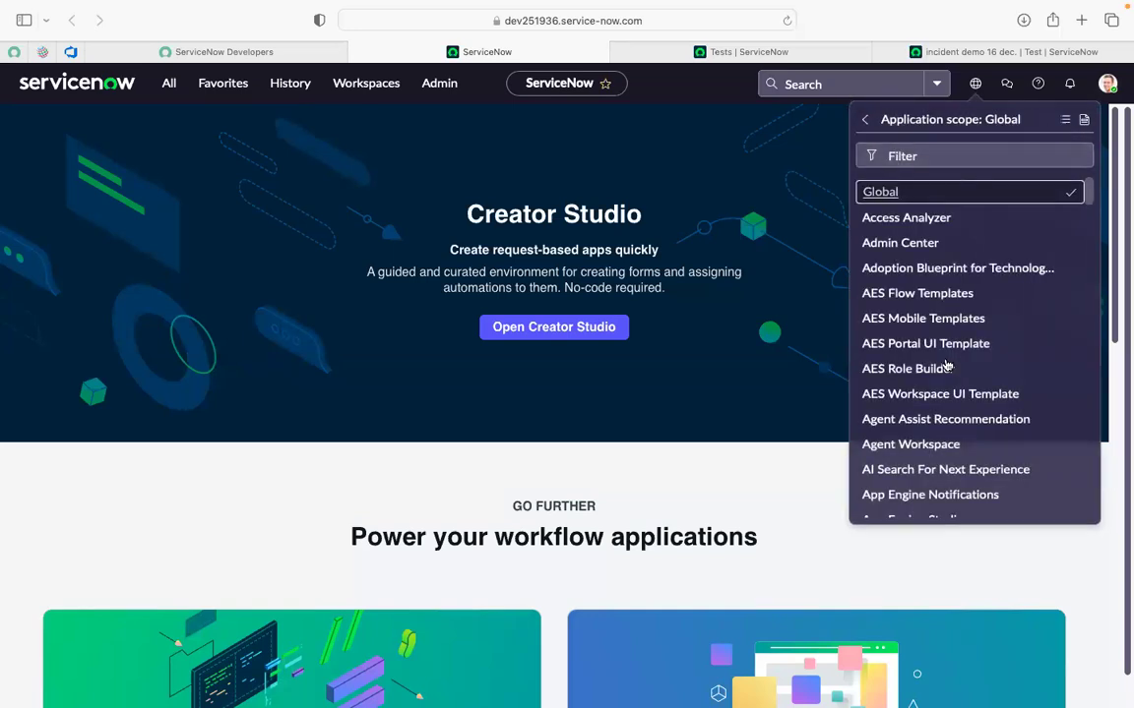
pyautogui.scroll(-5, 942, 433)
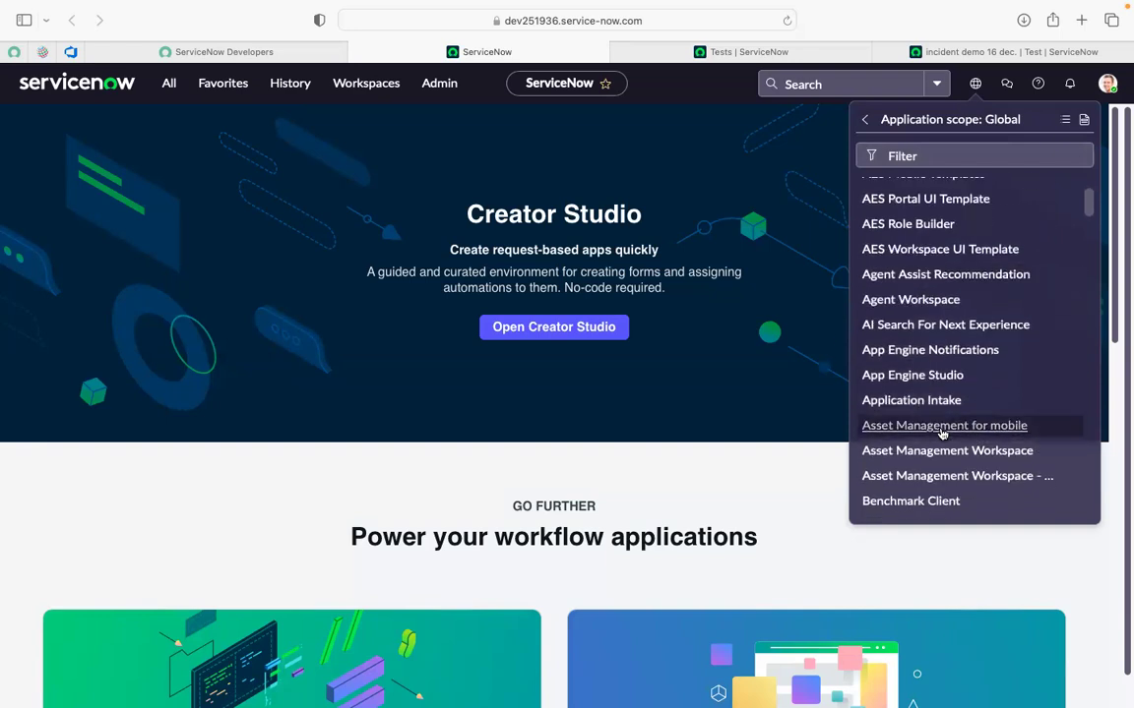
pyautogui.scroll(-4, 942, 433)
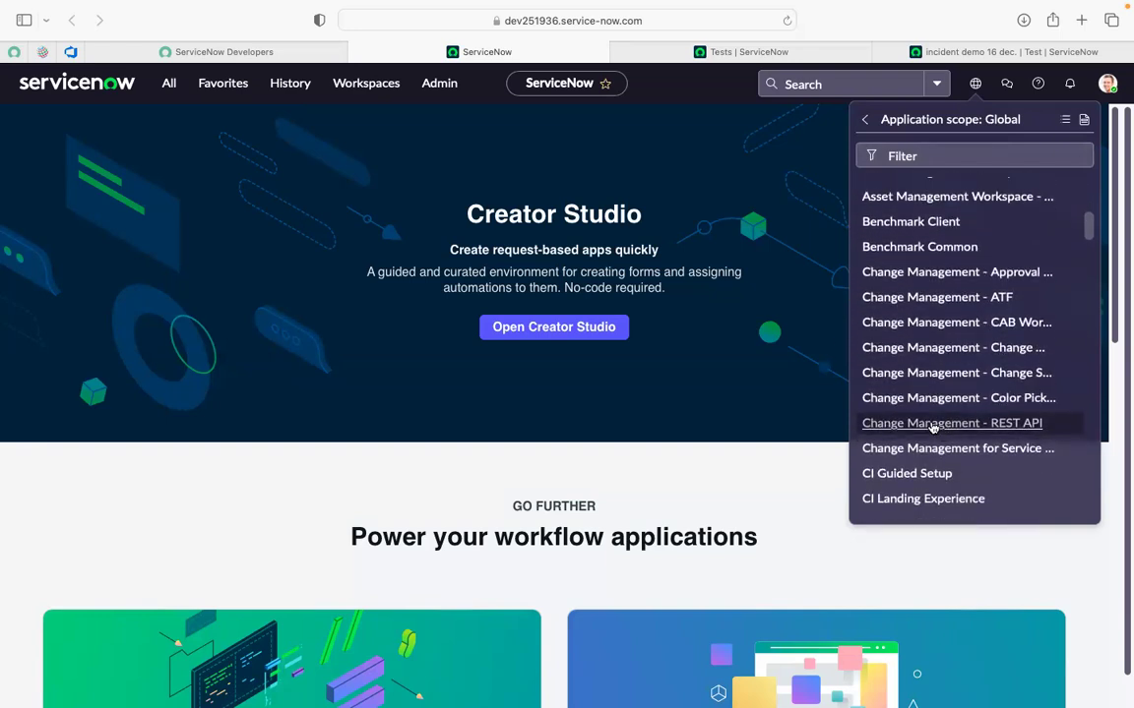
pyautogui.click(928, 296)
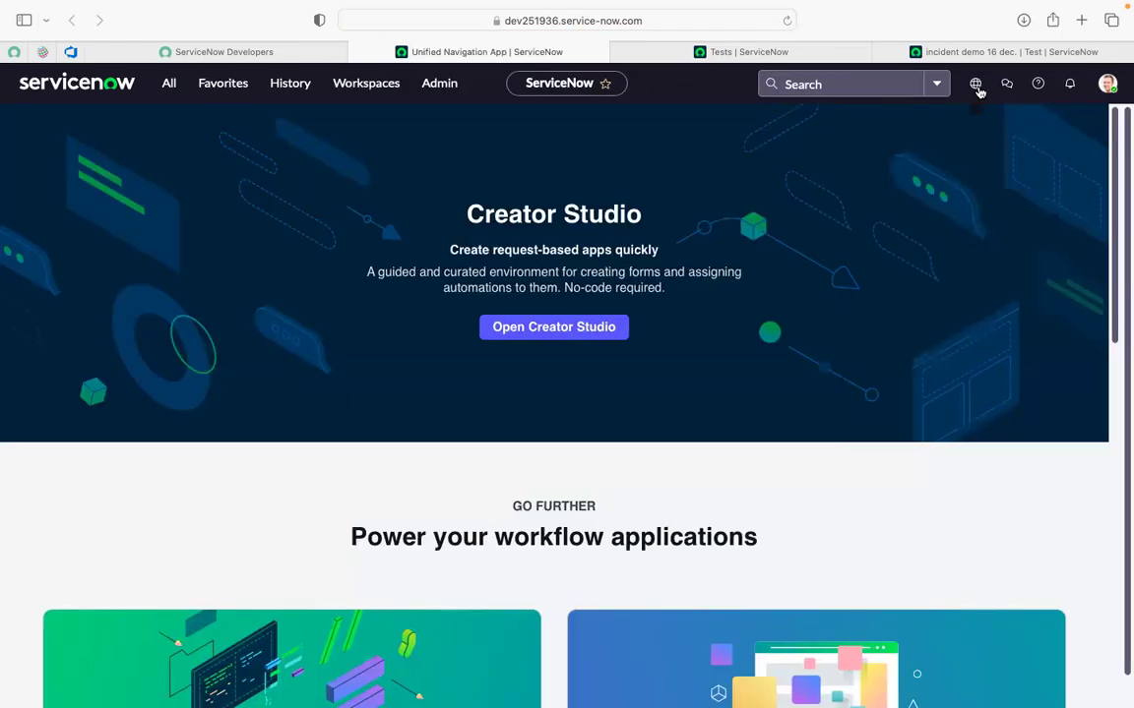
# Correct the scope to Change Management - ATF and confirm it in the scope panel.
pyautogui.click(977, 89)
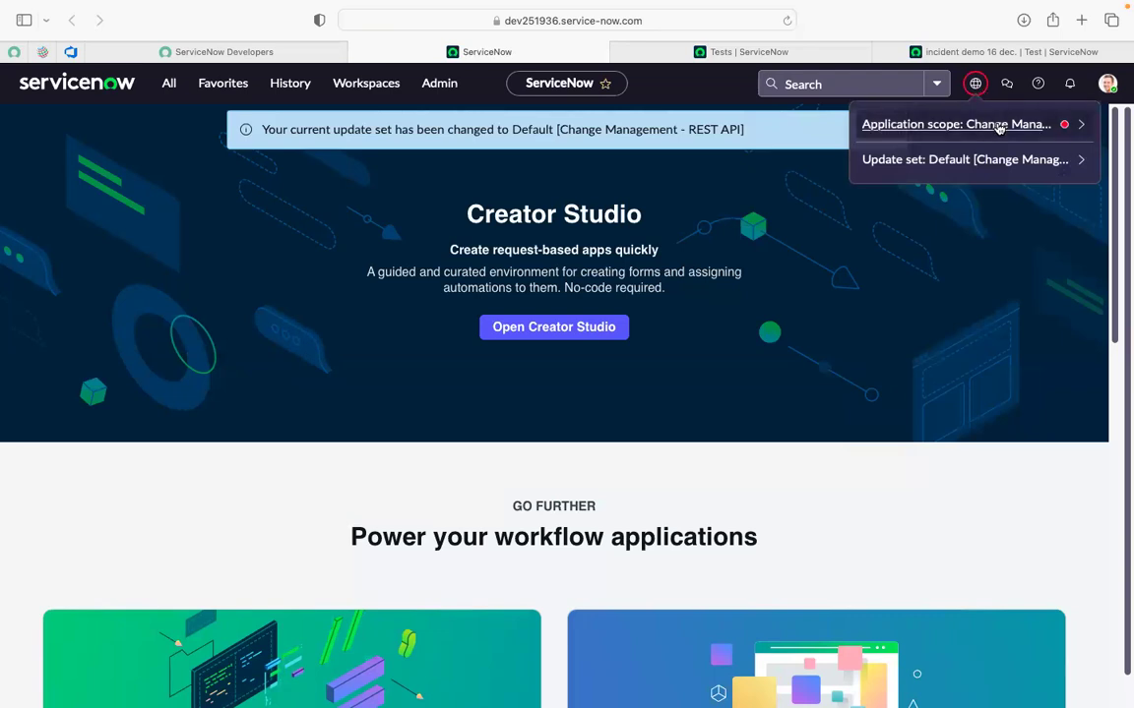
pyautogui.click(982, 123)
pyautogui.scroll(-10, 900, 366)
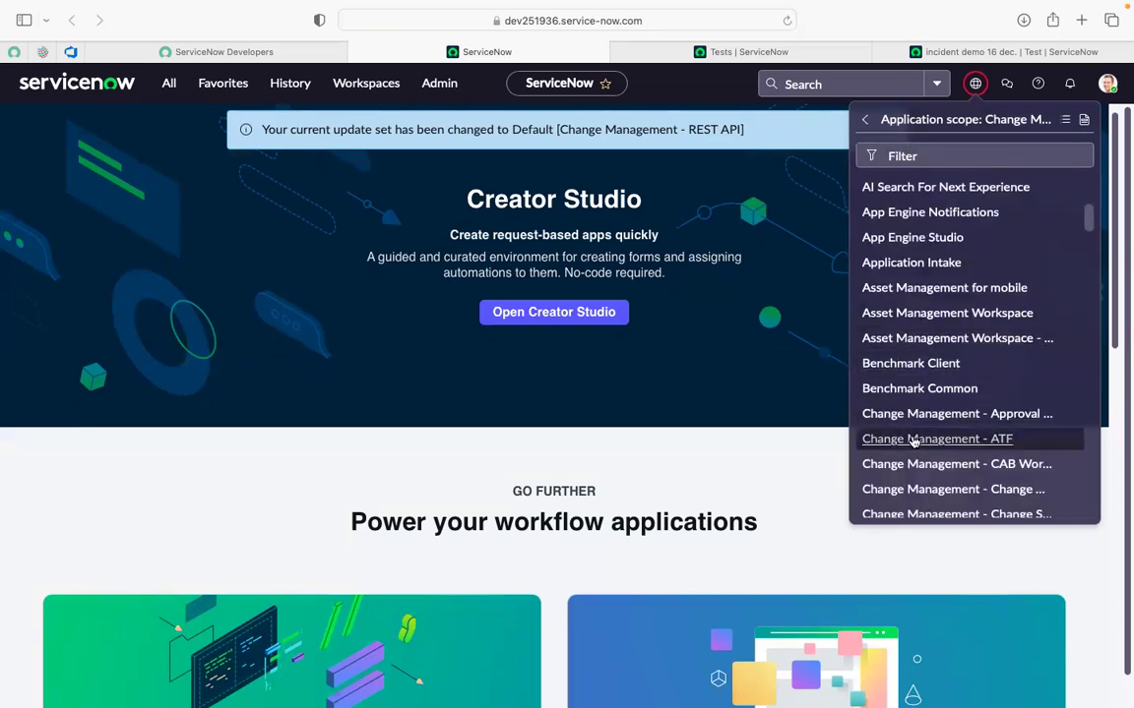
pyautogui.click(913, 440)
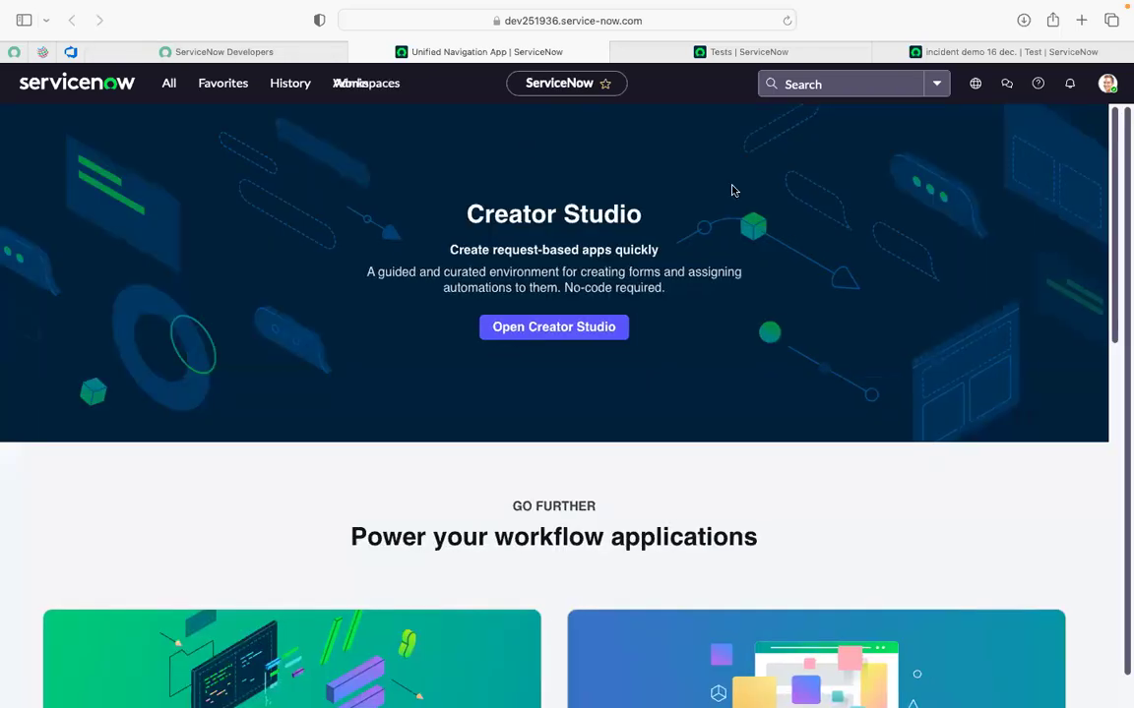
pyautogui.click(972, 84)
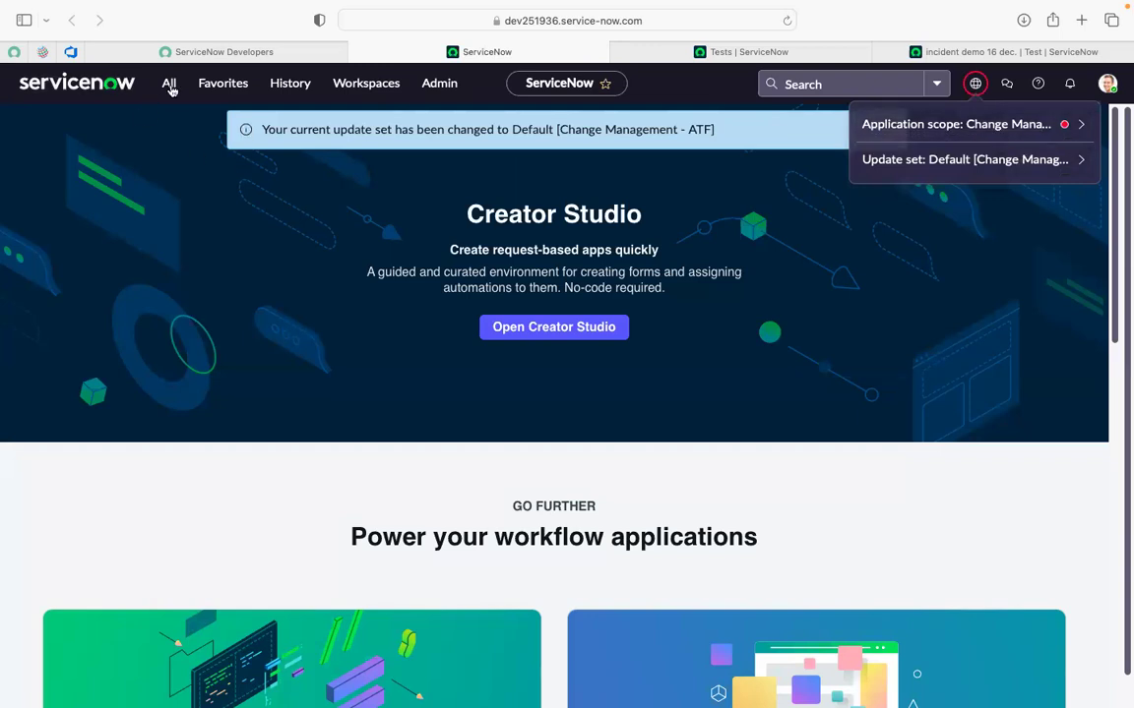
pyautogui.click(170, 84)
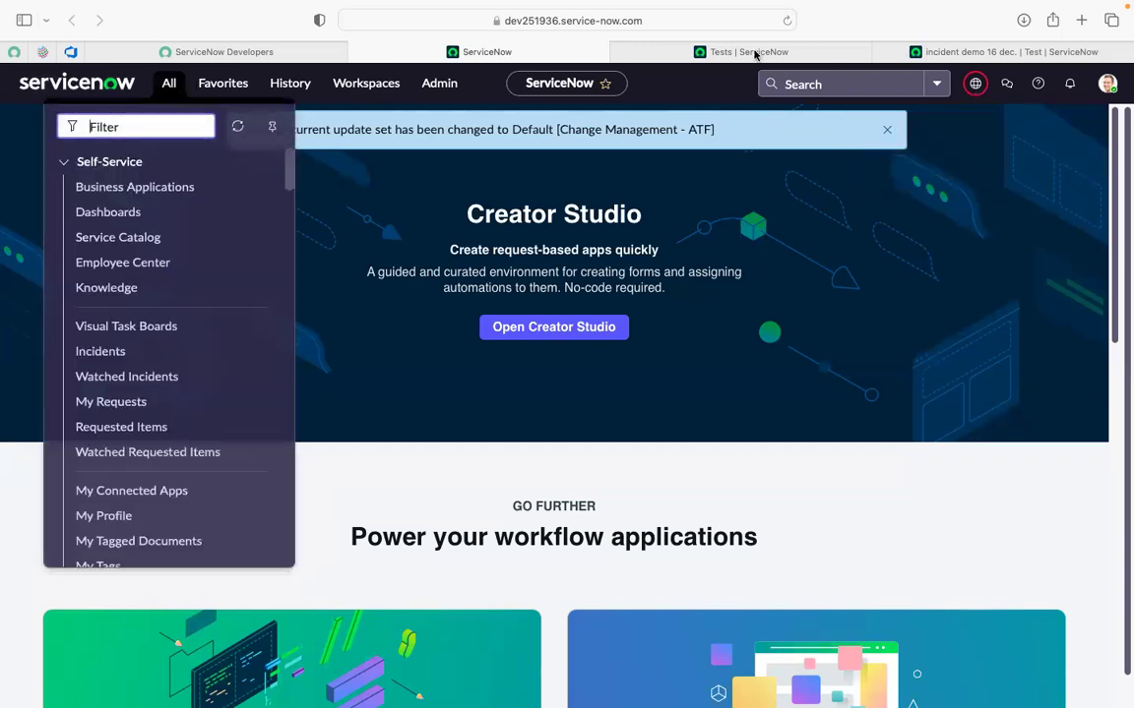
# Clear the Tests list filter to show all tests, duplicate the tab, and start a new test.
pyautogui.click(748, 53)
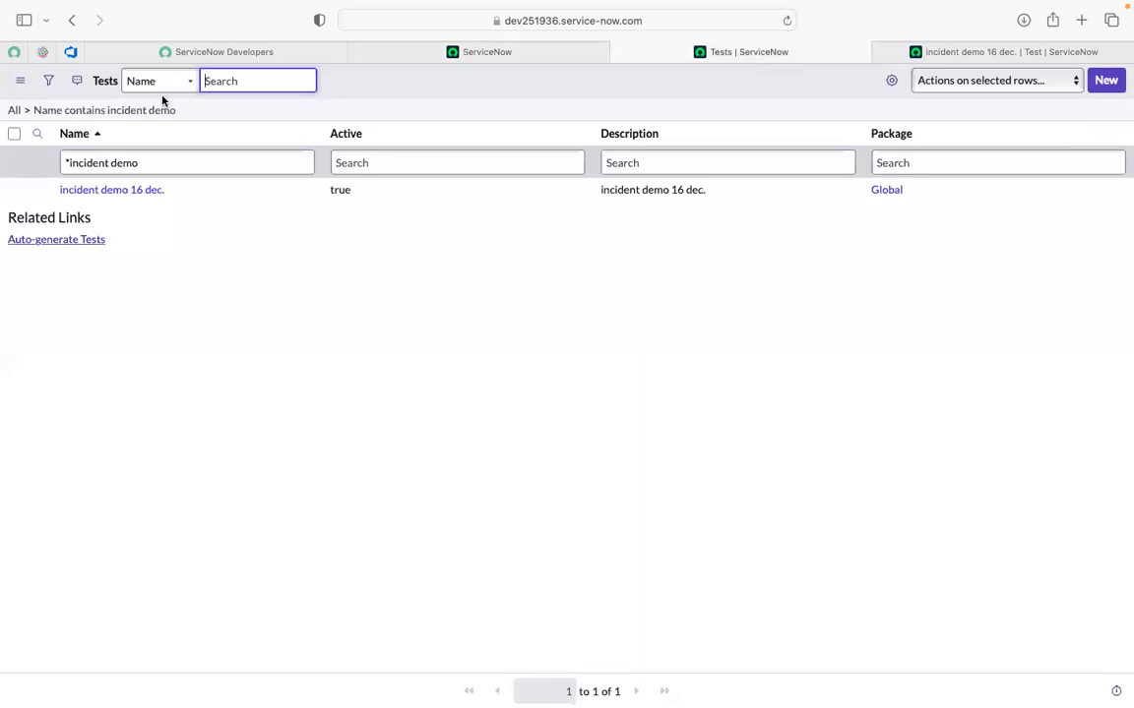
pyautogui.click(14, 110)
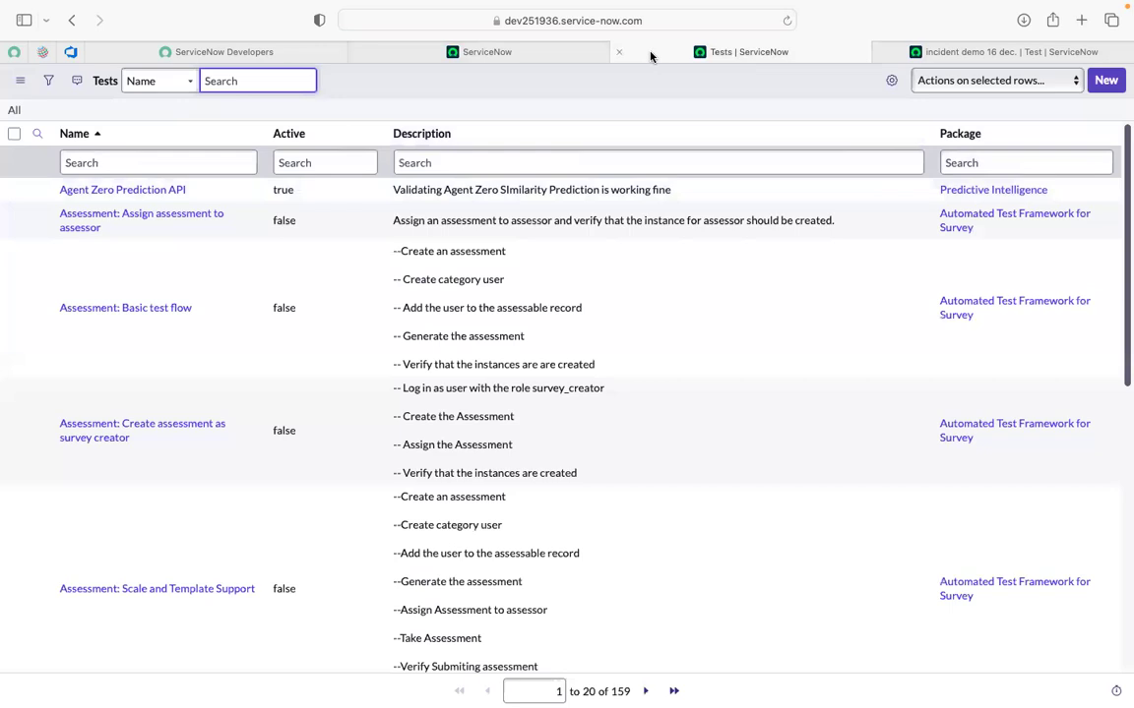
pyautogui.rightClick(649, 55)
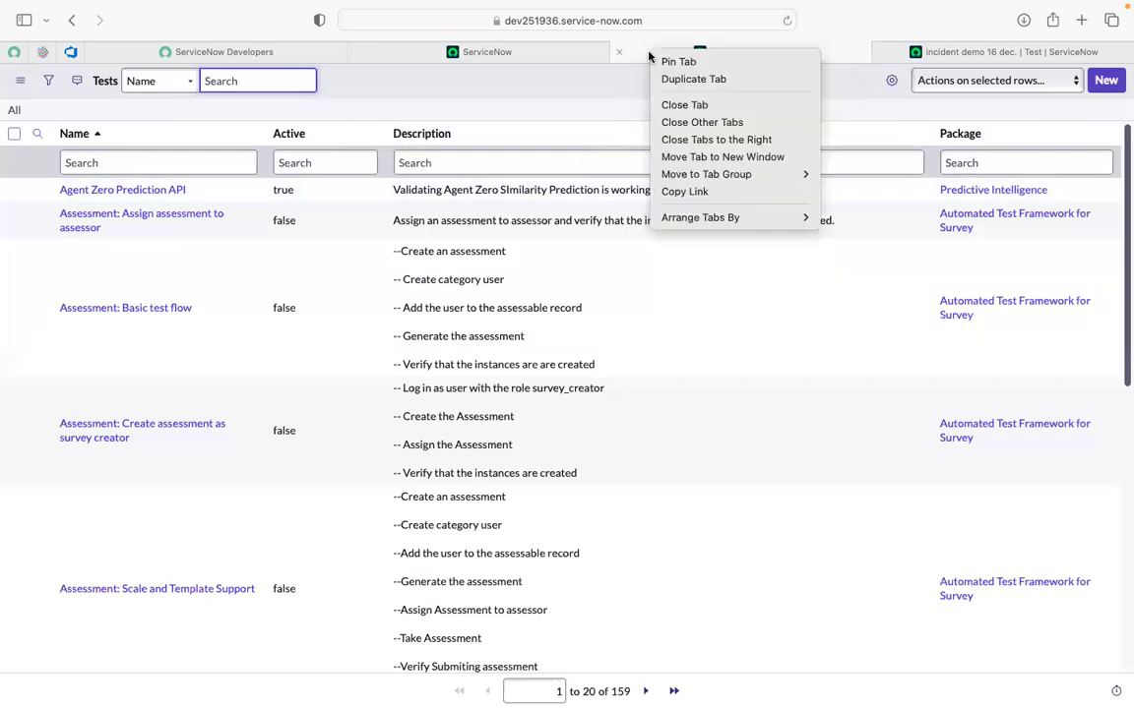
pyautogui.click(710, 85)
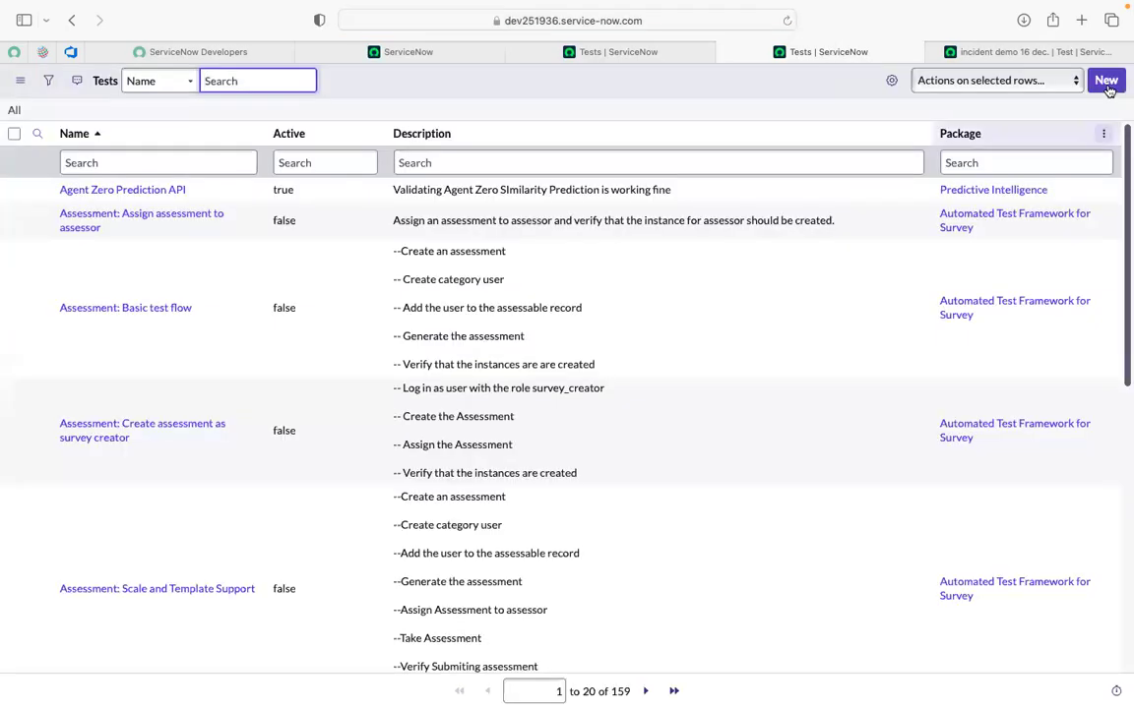
pyautogui.click(1107, 86)
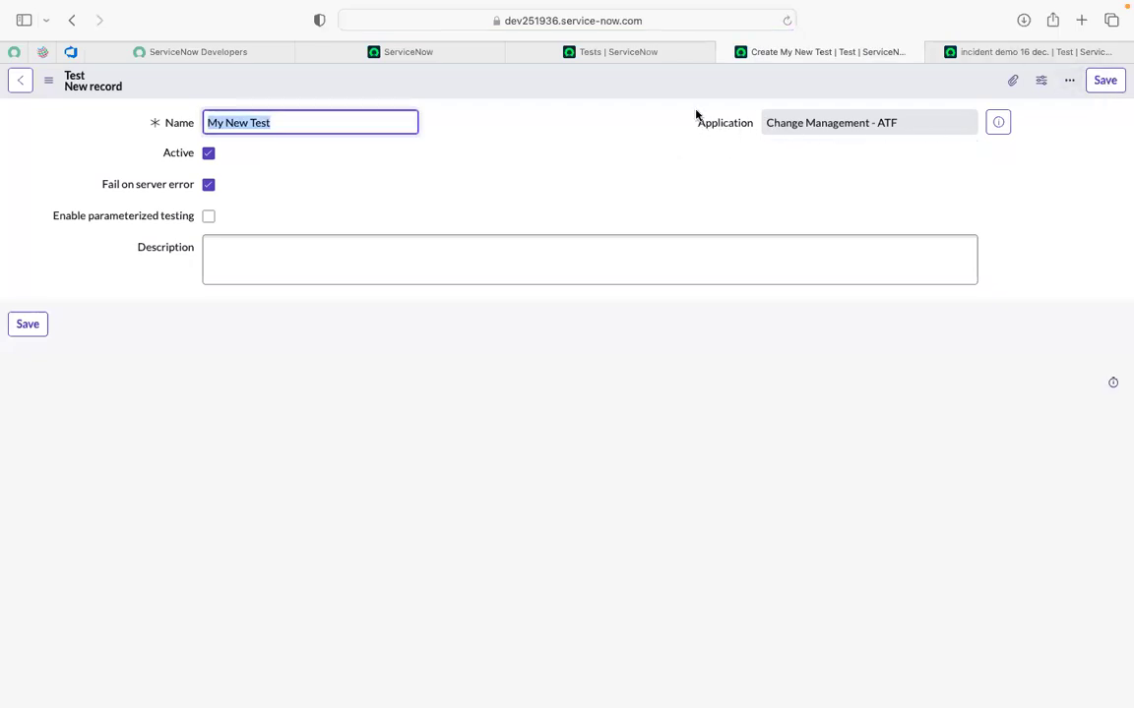
# Compare the new test record with the incident demo test and the home page scope.
pyautogui.click(689, 150)
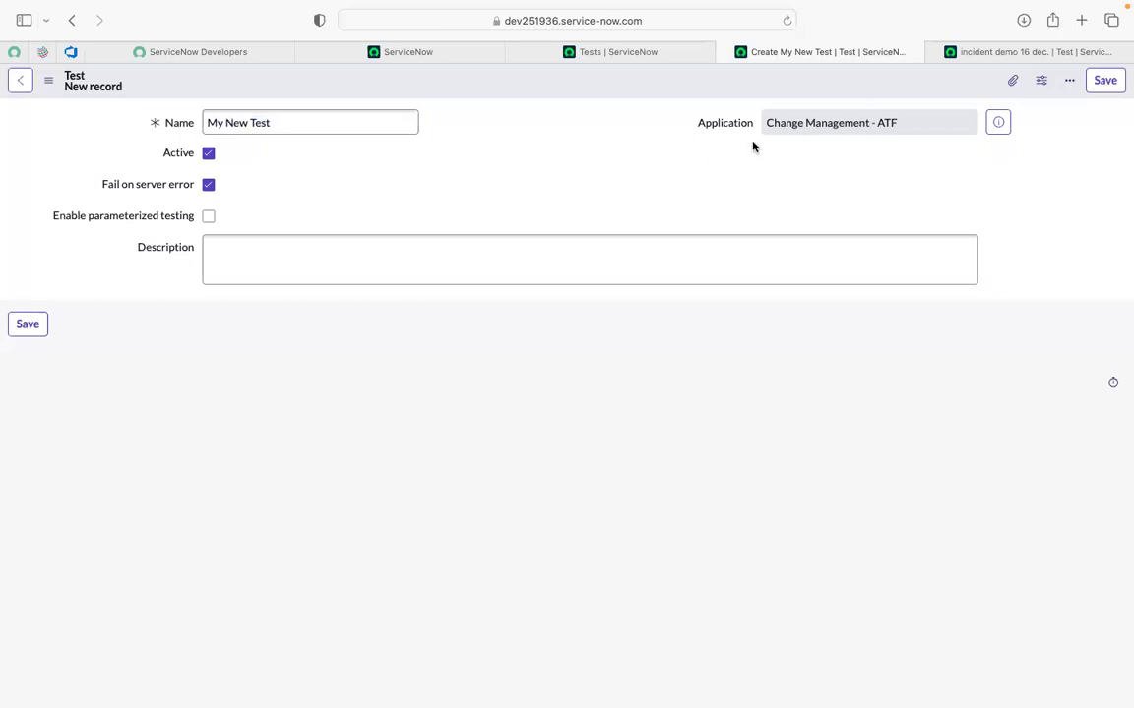
pyautogui.click(969, 54)
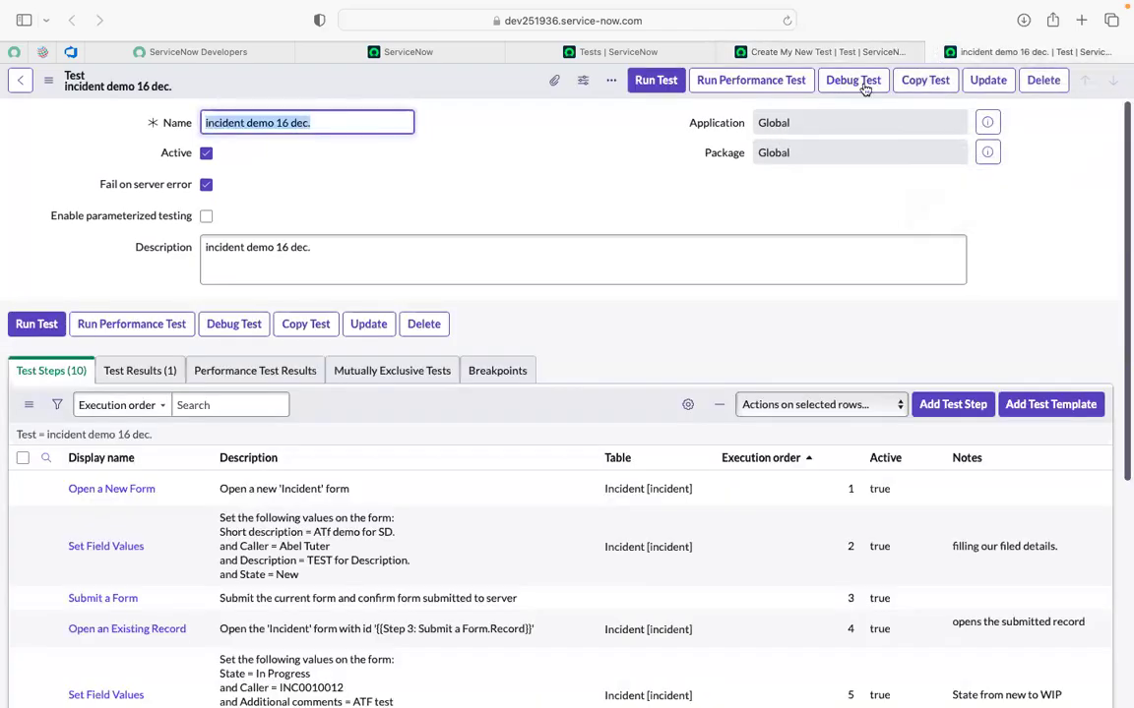
pyautogui.click(799, 51)
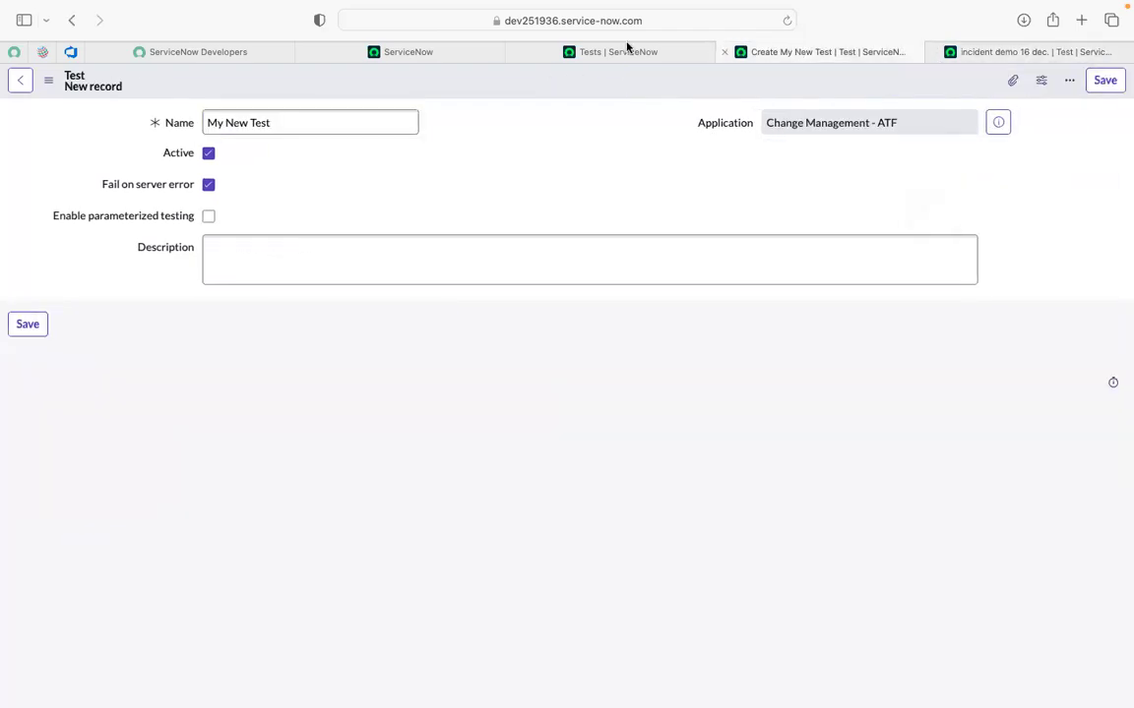
pyautogui.click(385, 57)
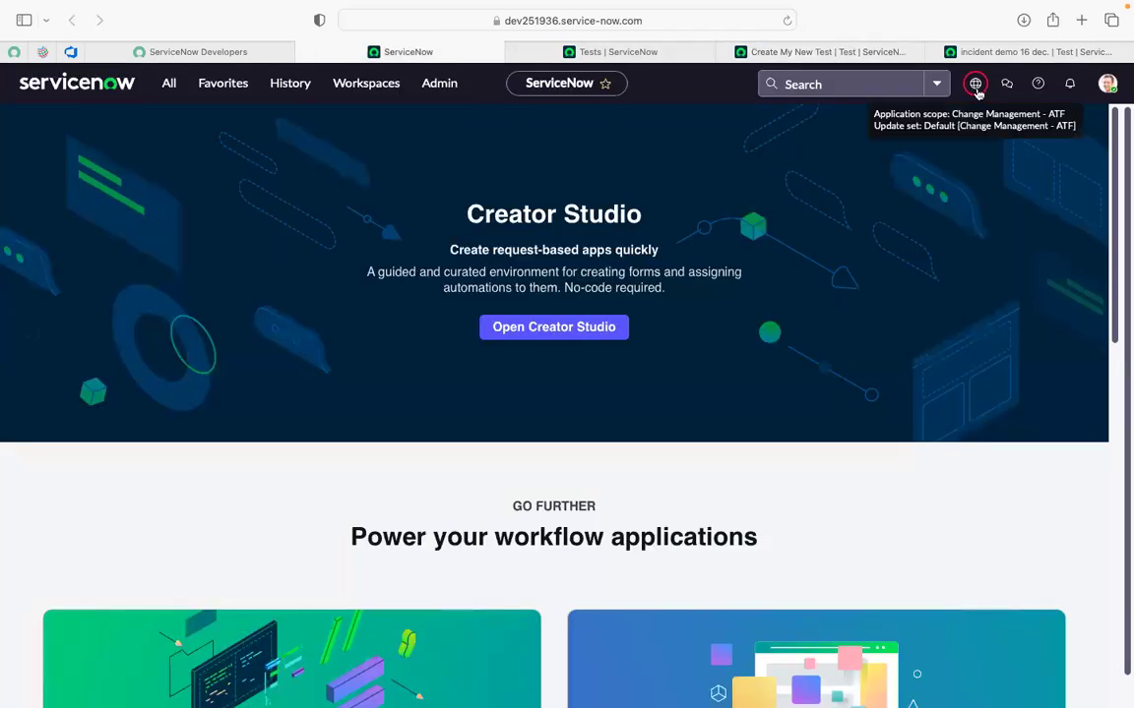
pyautogui.click(823, 50)
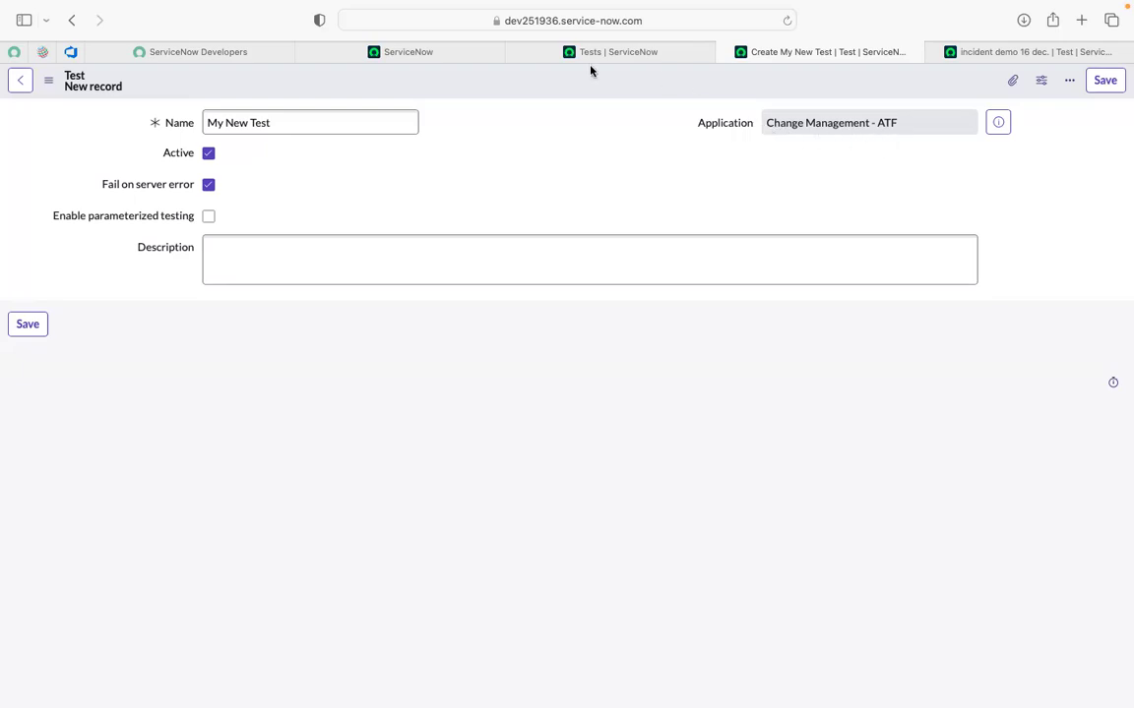
# Confirm the new test's Application is Change Management - ATF, then return to the ServiceNow home page.
pyautogui.moveTo(767, 124); pyautogui.dragTo(800, 133)
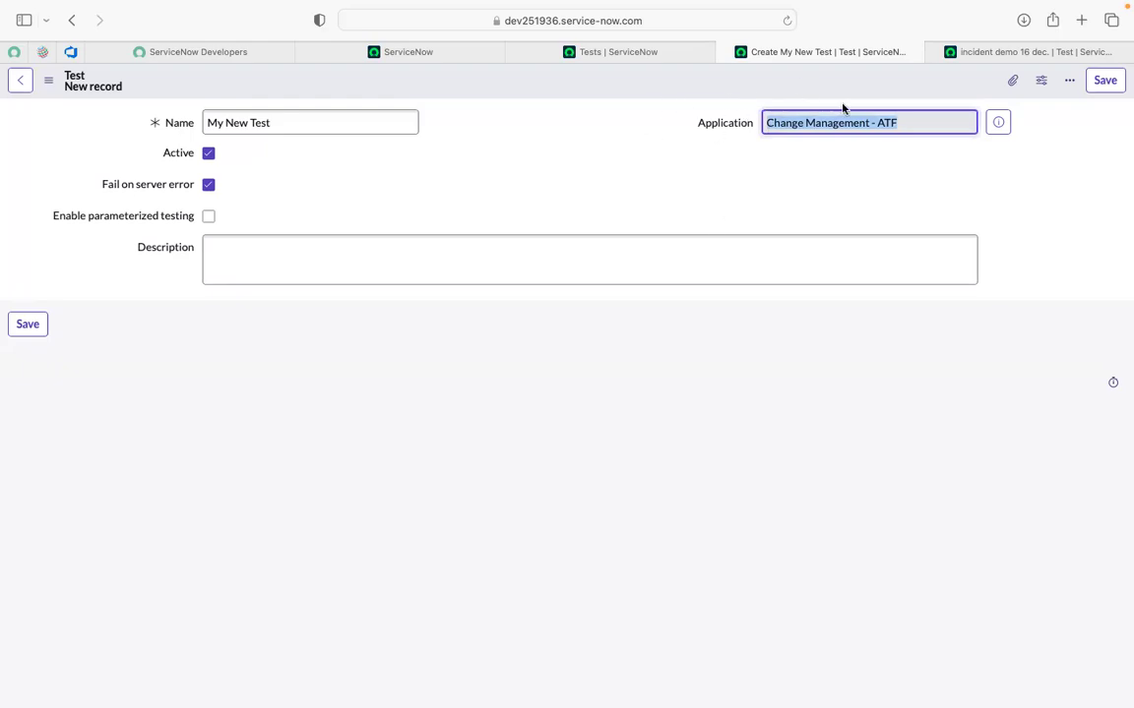
pyautogui.click(752, 158)
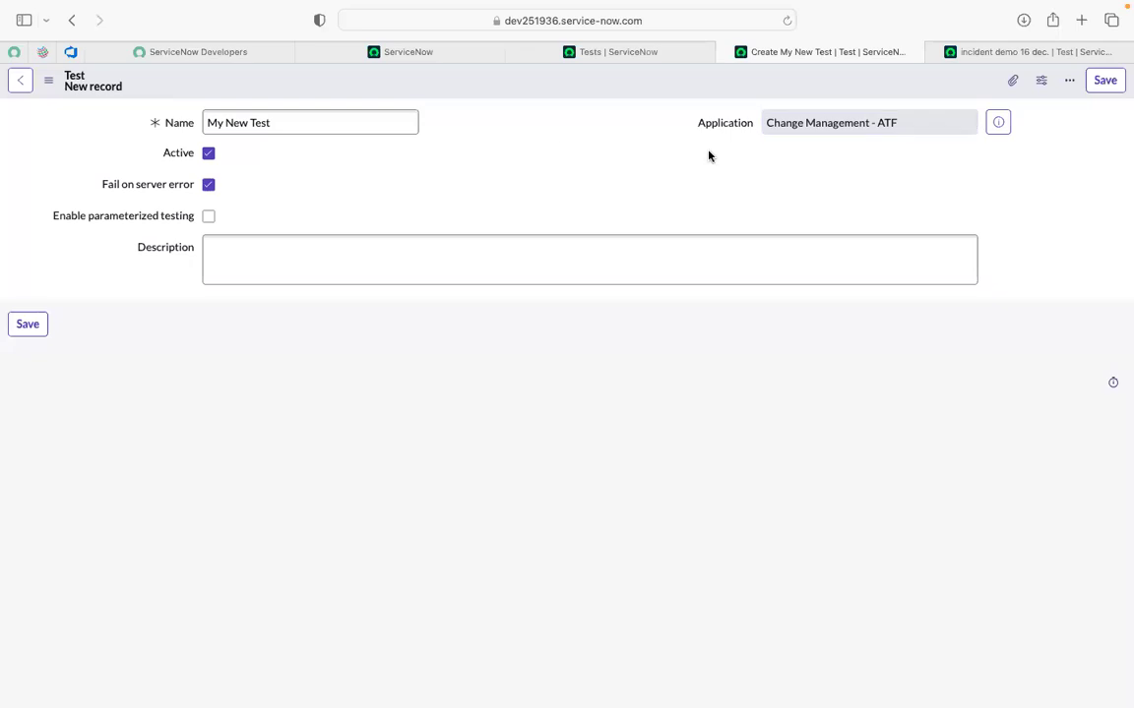
pyautogui.click(403, 53)
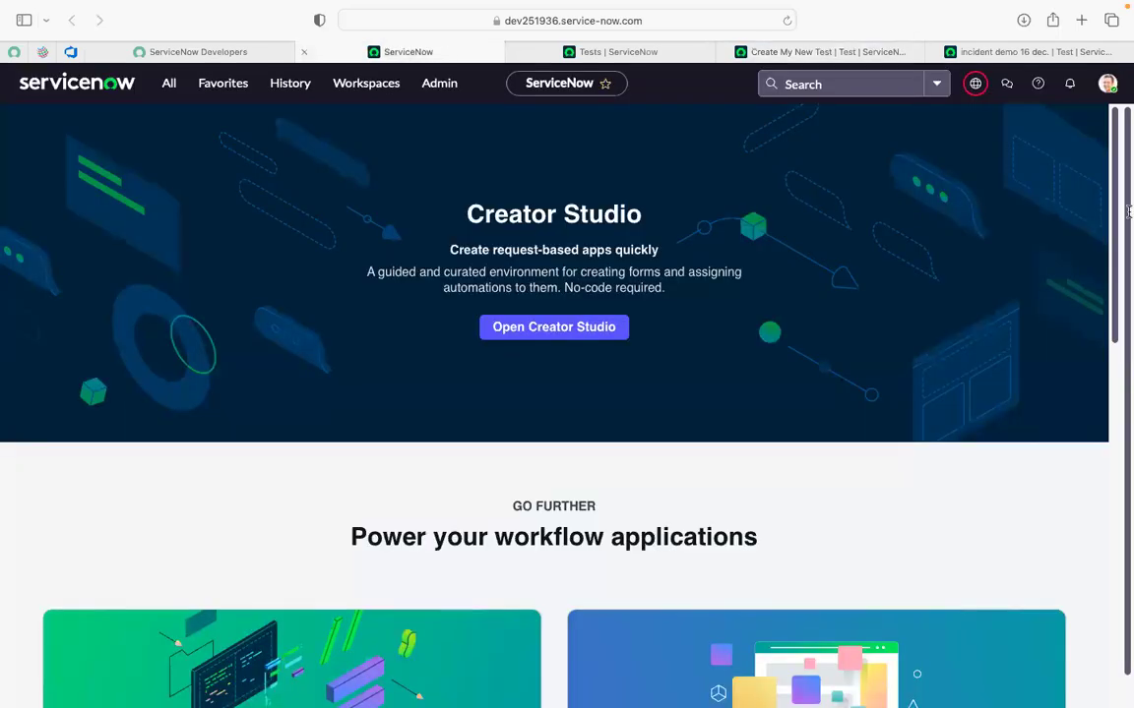